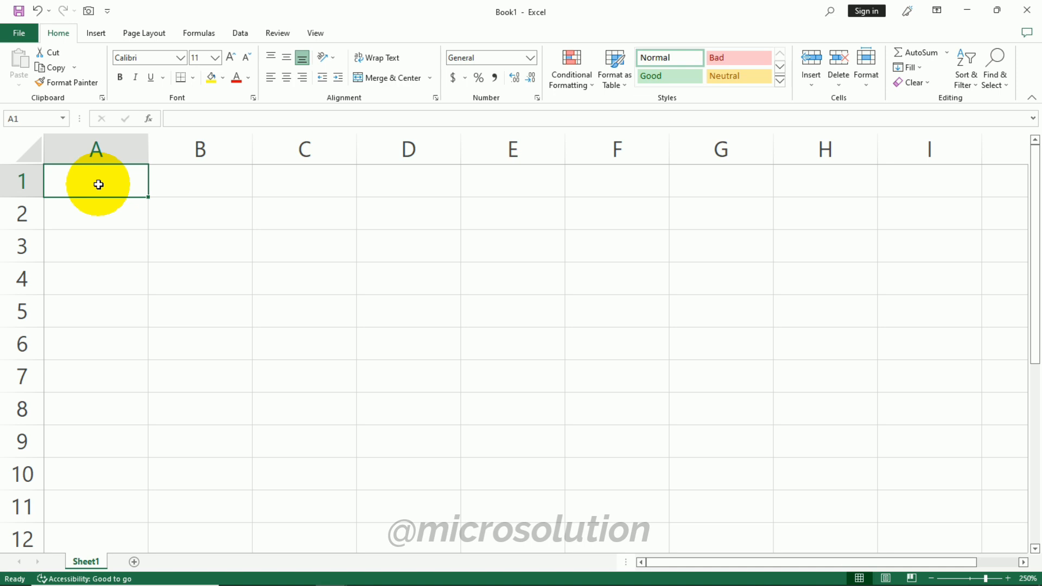
- Apply the Number format to cells A1 through A5
left_click_drag(81, 184, 80, 312)
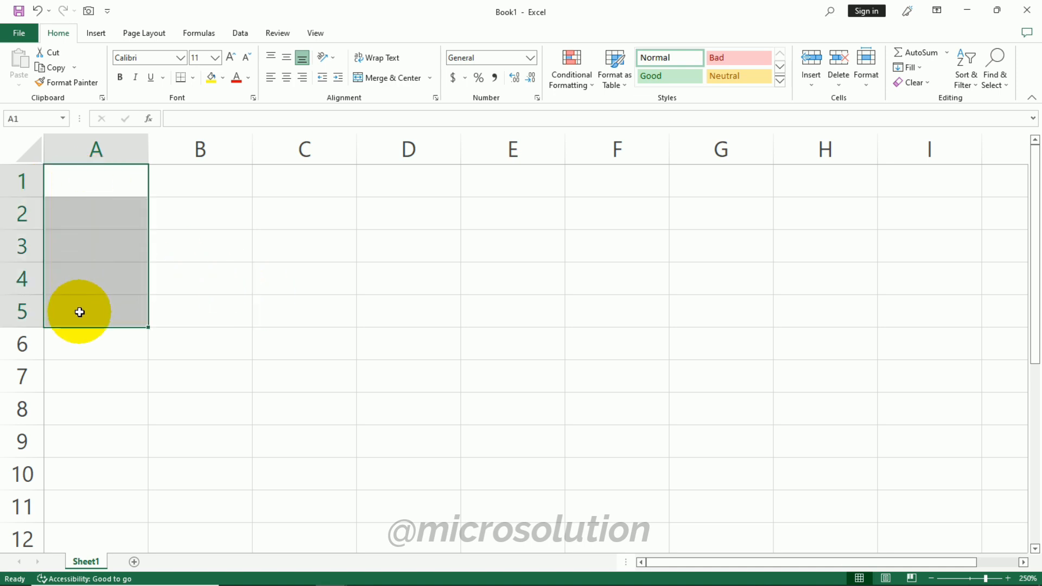
left_click(530, 57)
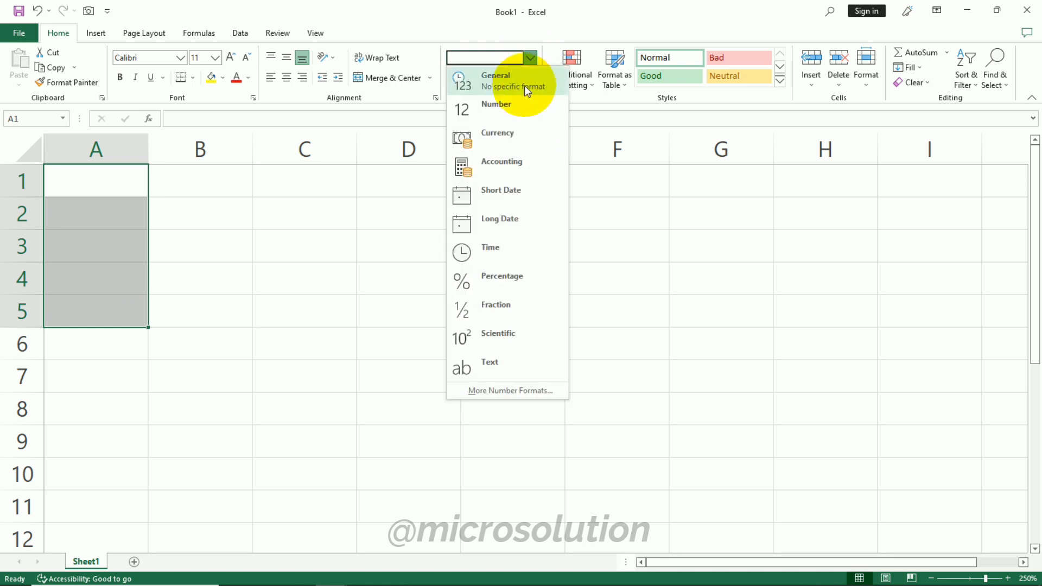
left_click(516, 115)
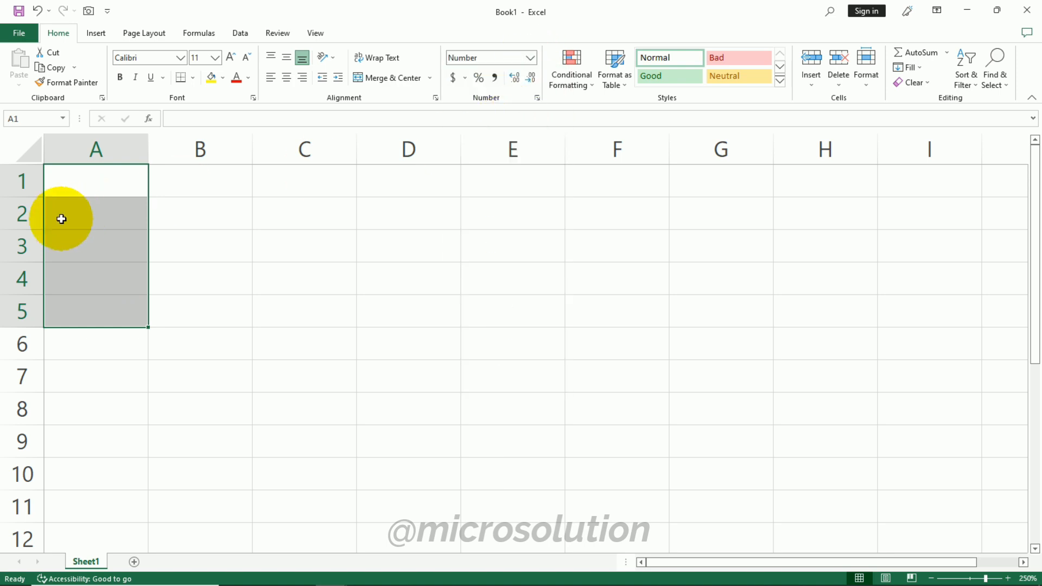
- Enter 56, 58 and 78 into cells A1, A2 and A3
left_click(83, 190)
type("56")
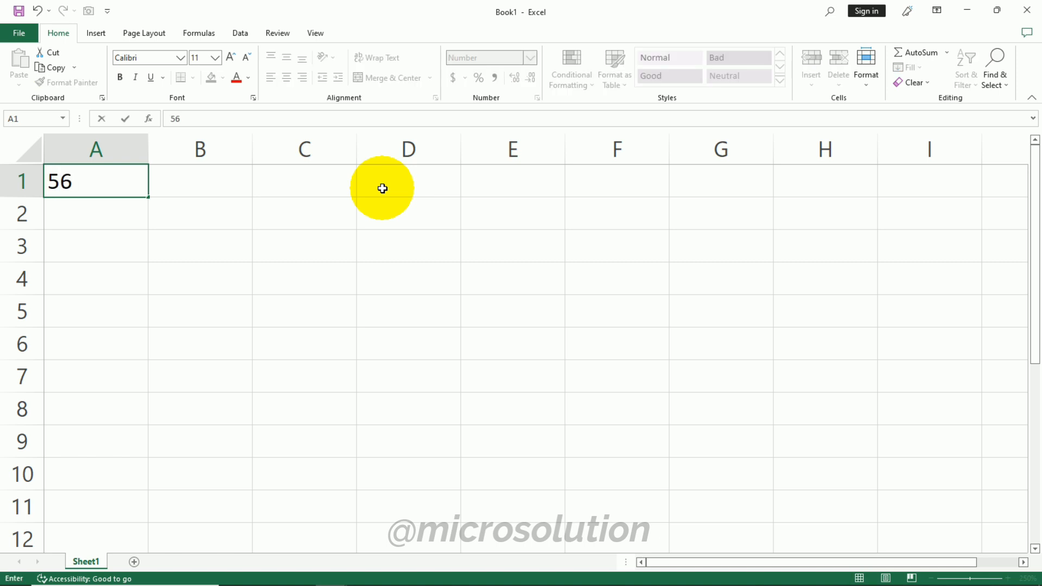
key("Return")
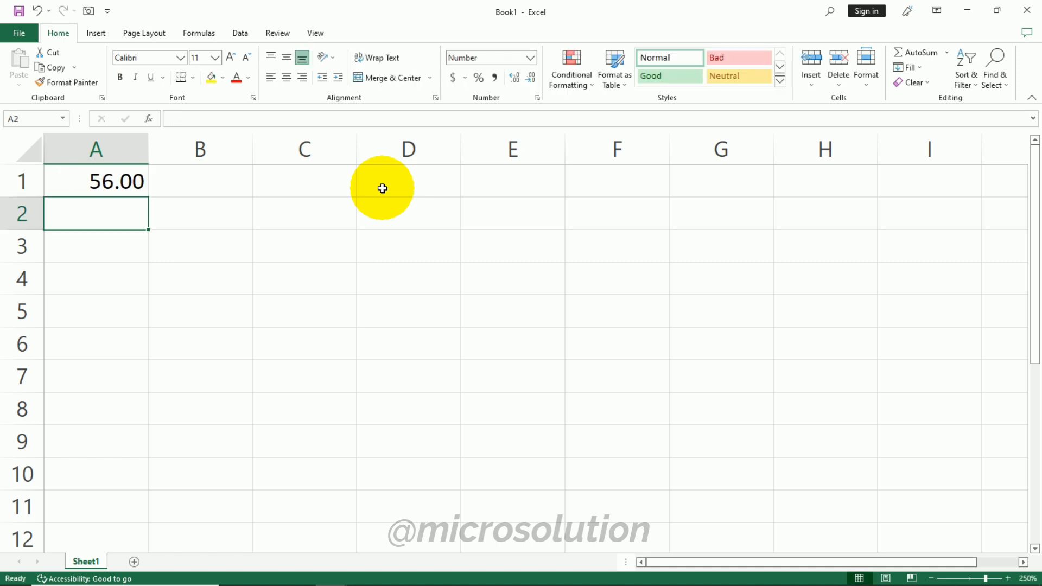
type("58")
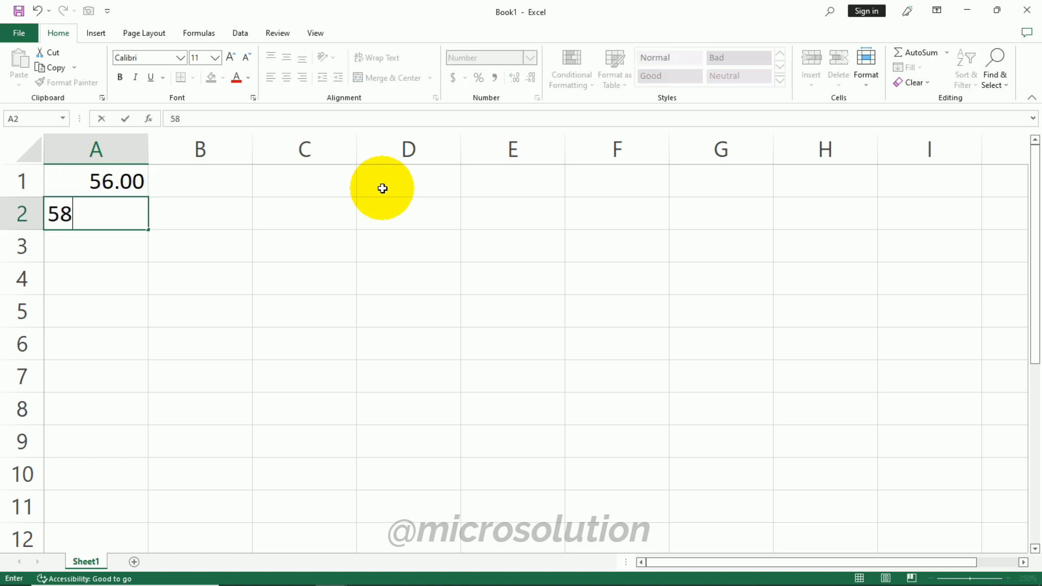
key("Return")
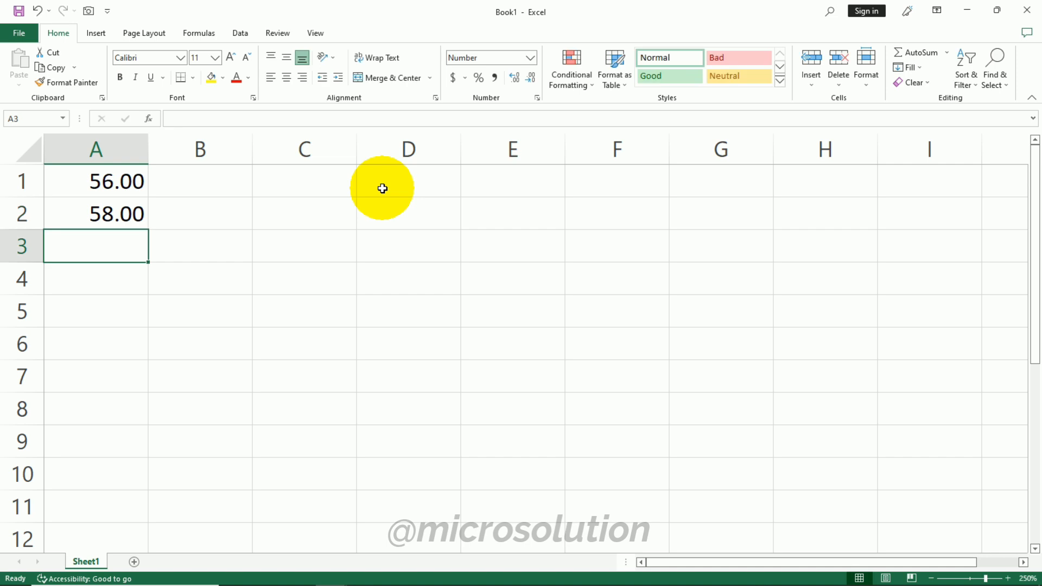
type("78")
key("Return")
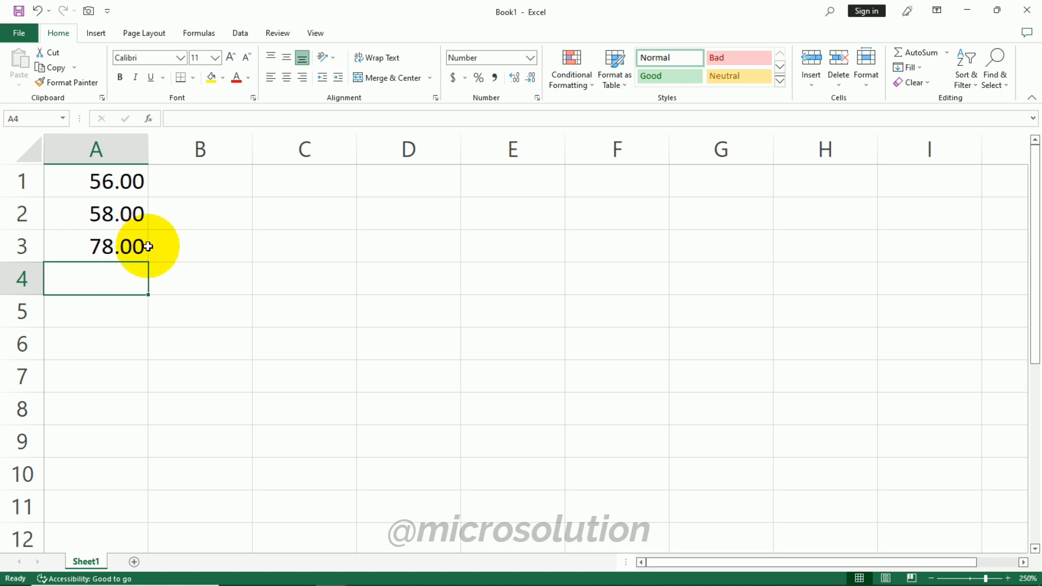
- Increase and then decrease the decimal places shown for cell A3
left_click(148, 247)
left_click(109, 247)
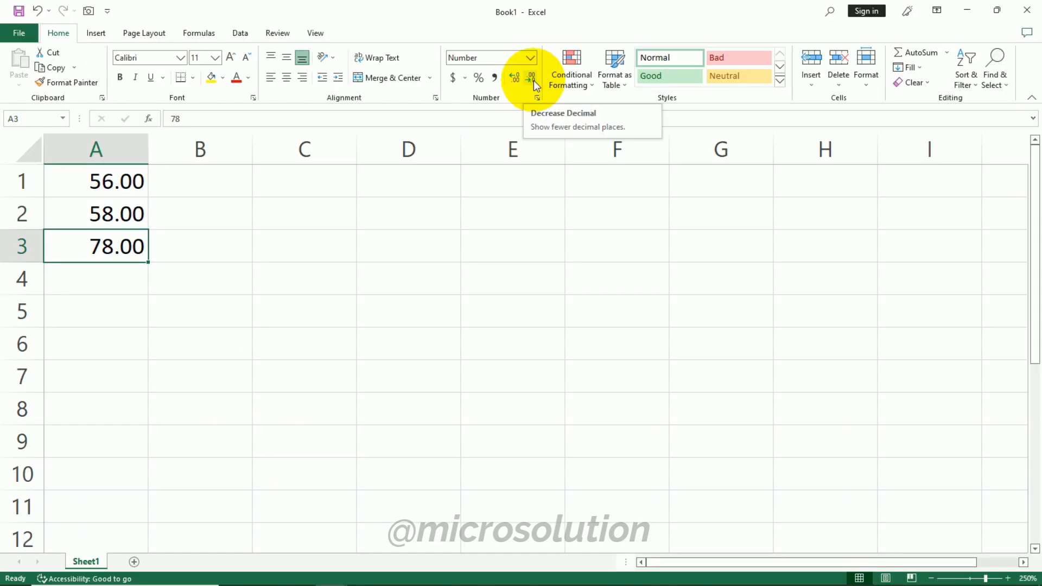
left_click(533, 81)
left_click(520, 82)
left_click(520, 82)
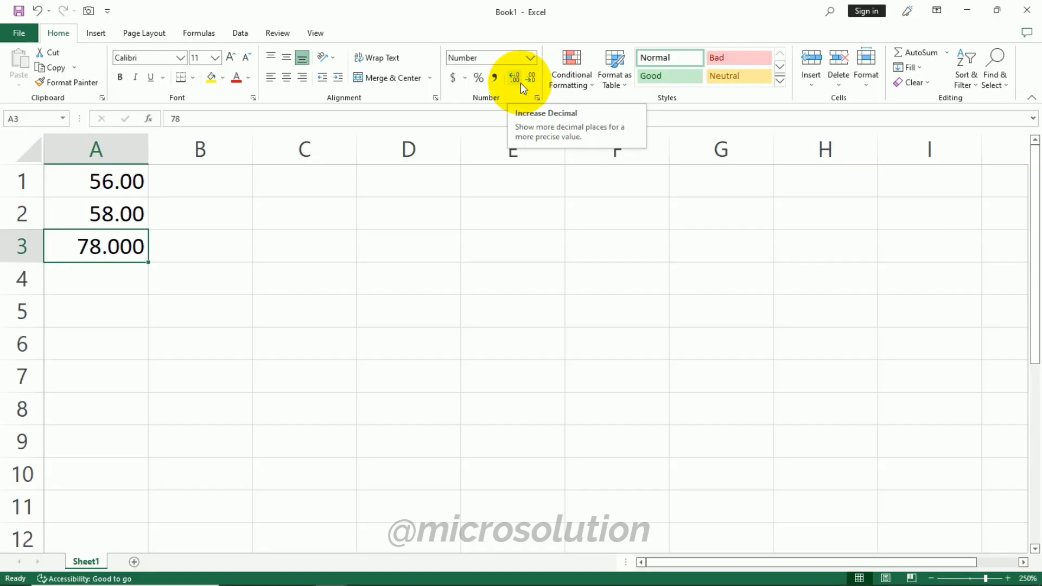
left_click(520, 78)
left_click(532, 79)
left_click(529, 78)
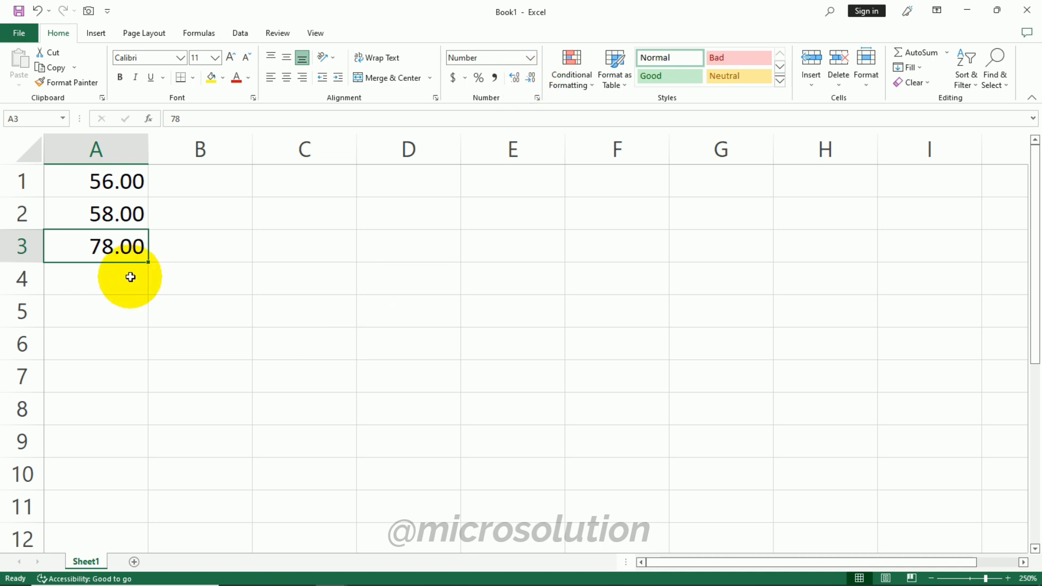
- Enter the header Salary in B1 and the amounts 8000, 7000 and 6000 in B2 through B4
left_click(199, 181)
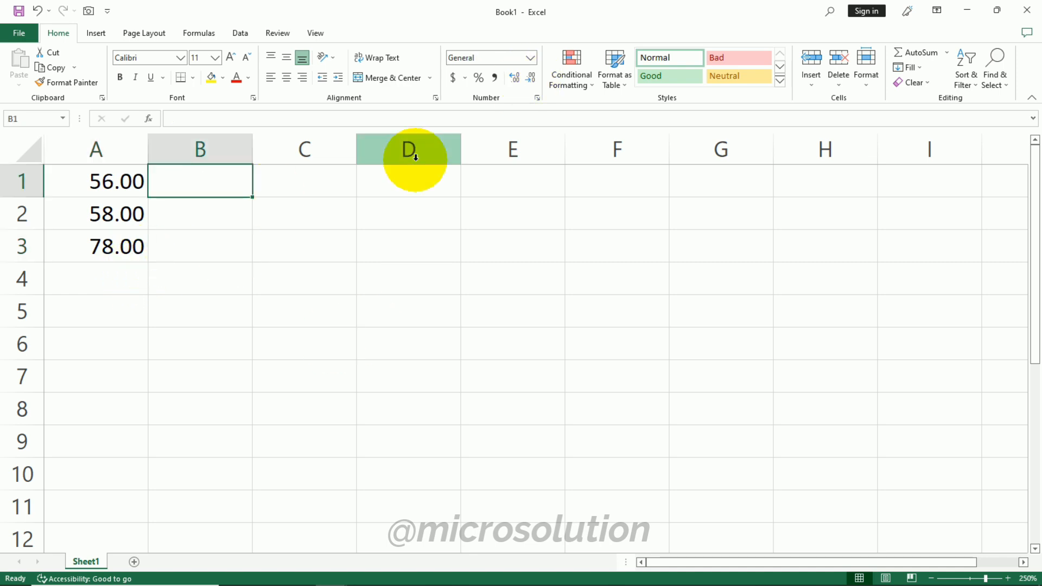
left_click(530, 57)
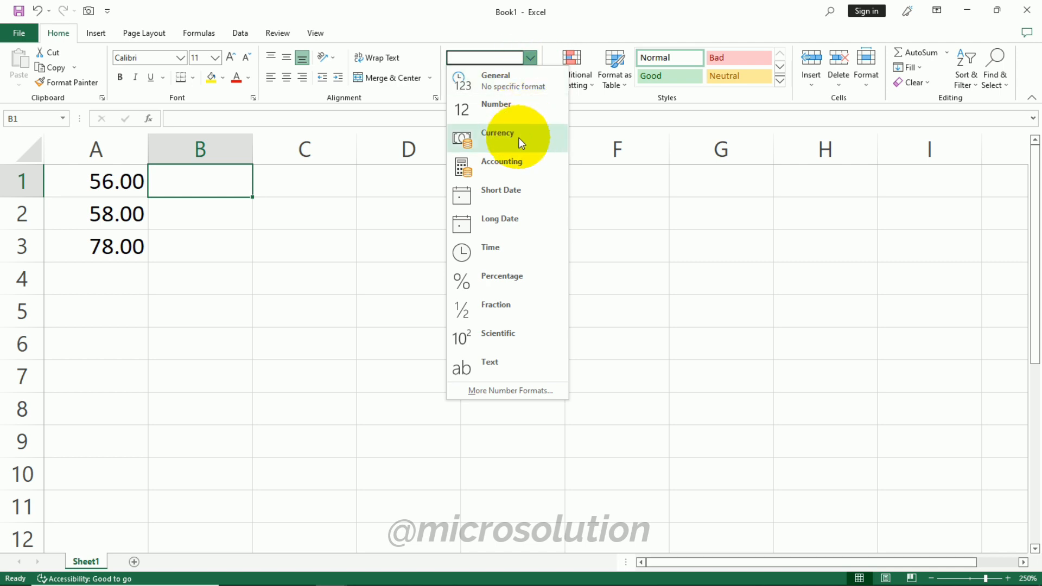
left_click(195, 190)
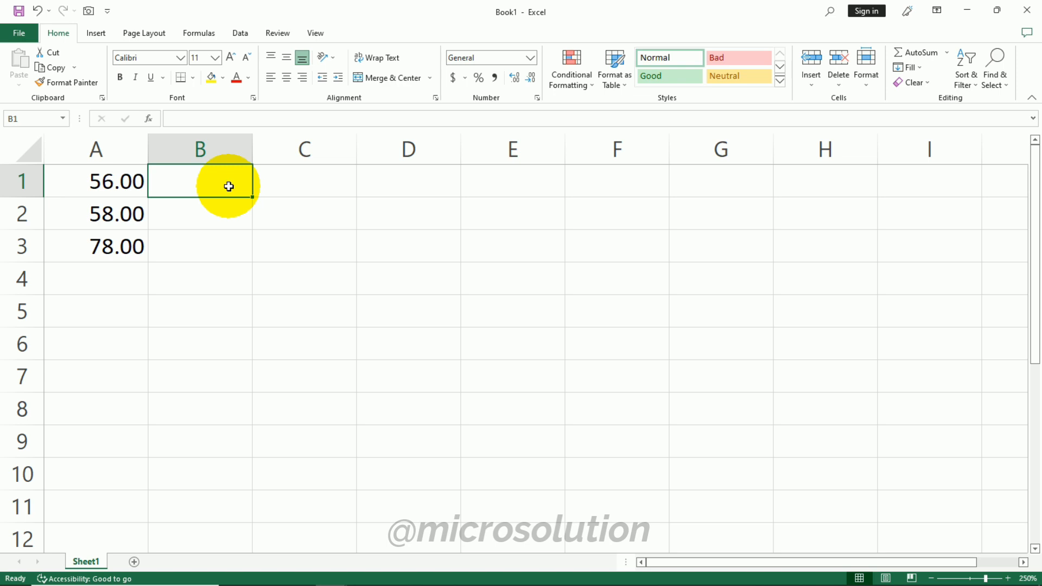
type("Salary")
key("Return")
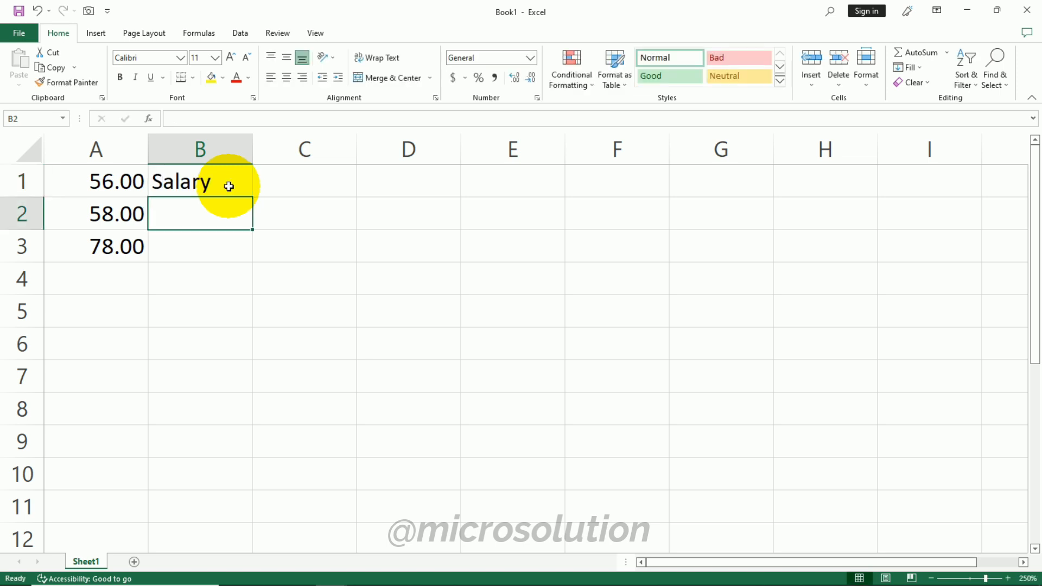
type("8000")
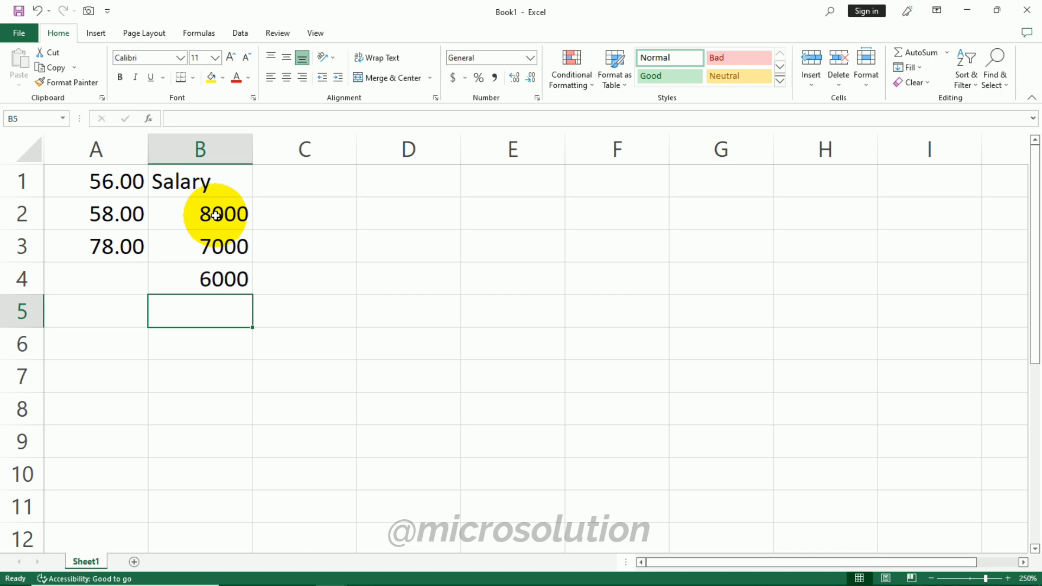
- Apply the Currency format to the salary cells B2 through B4 and widen column B to fit
left_click_drag(216, 215, 211, 280)
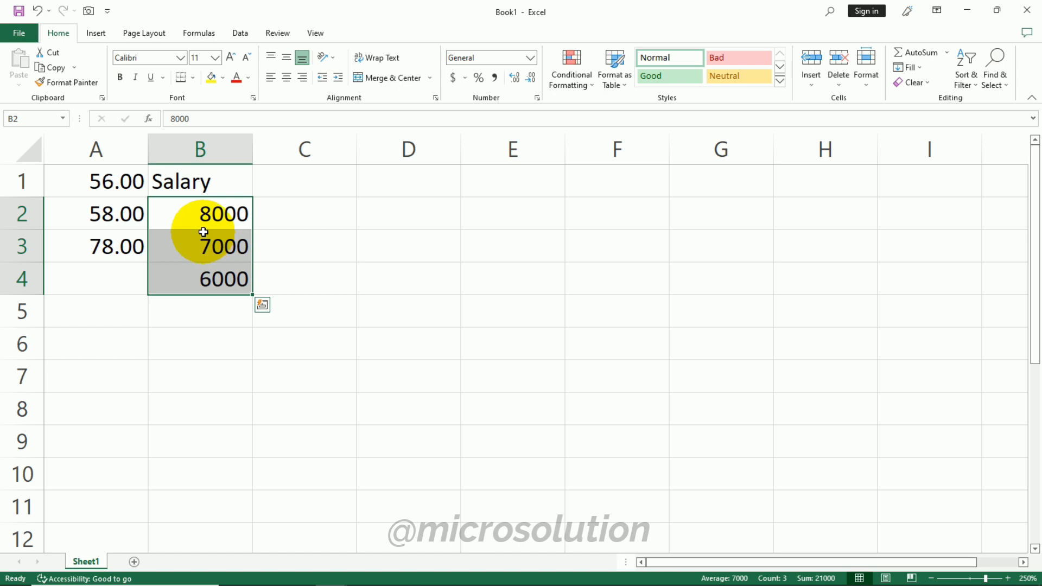
left_click(532, 58)
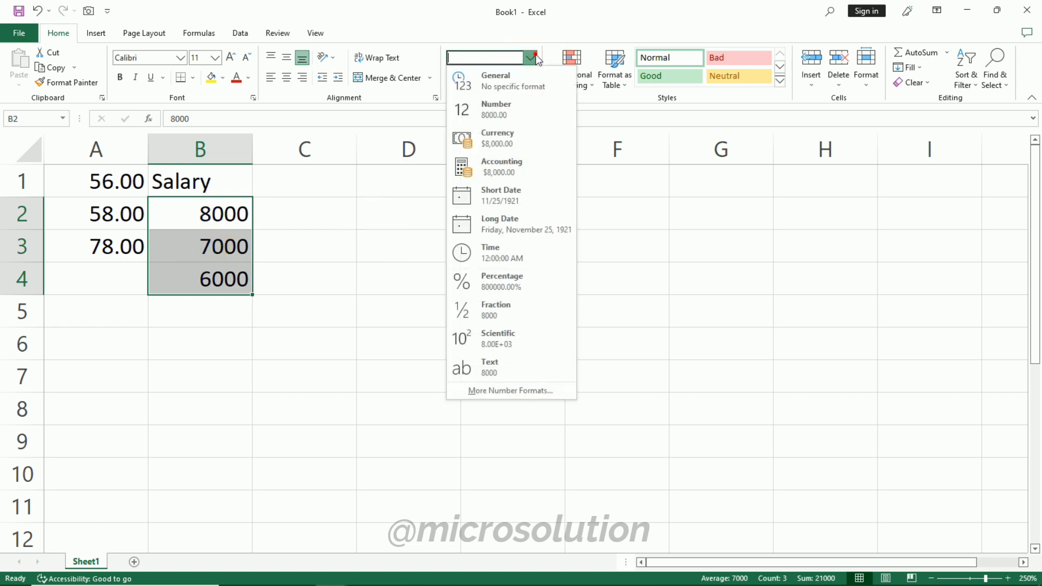
left_click(513, 132)
left_click_drag(252, 147, 302, 146)
left_click(349, 302)
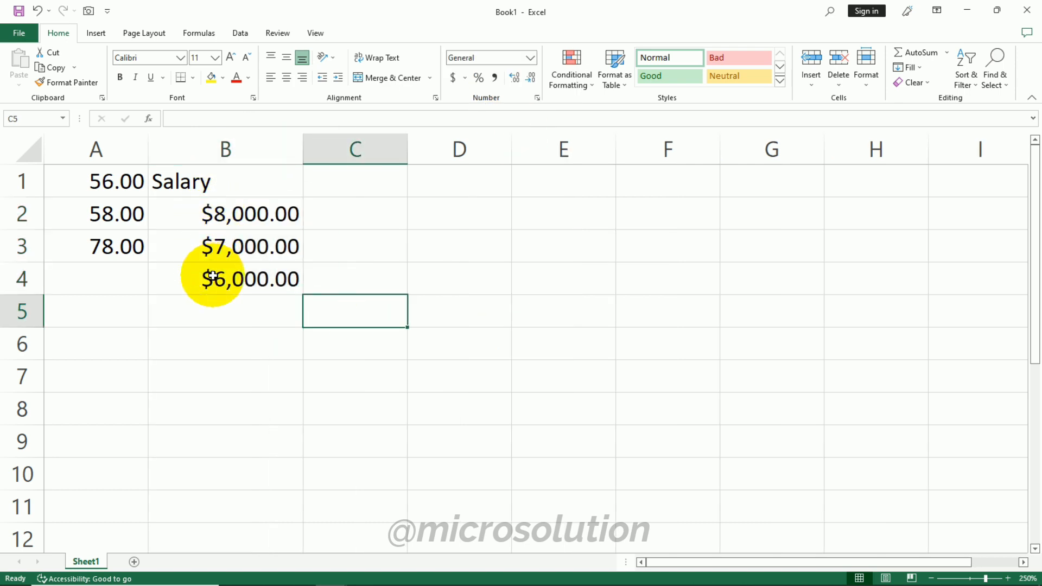
- Change the currency symbol of B2 through B4 to ₹ English (India) in the Format Cells dialog
left_click(250, 215)
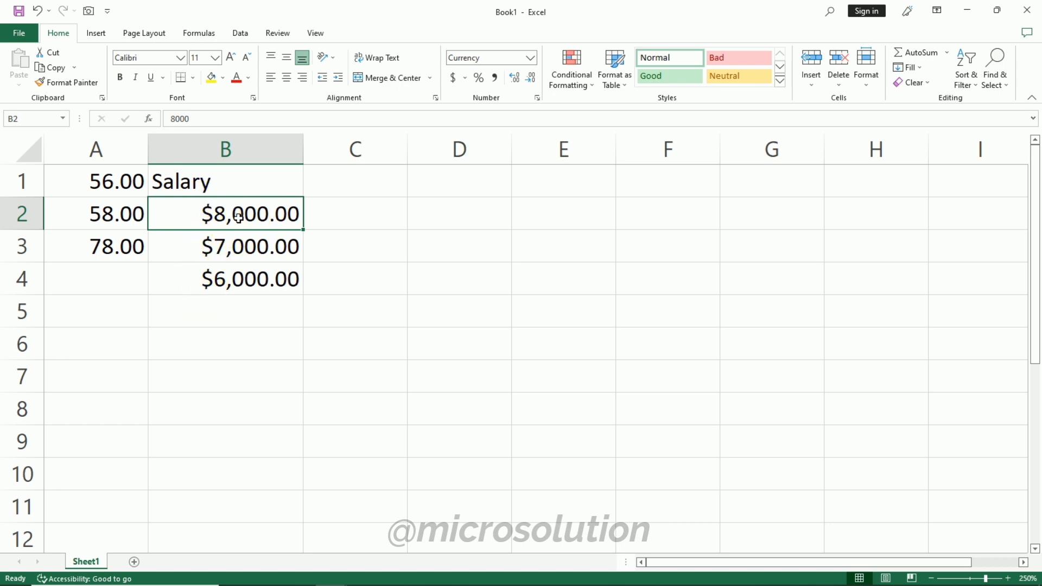
left_click_drag(239, 216, 226, 281)
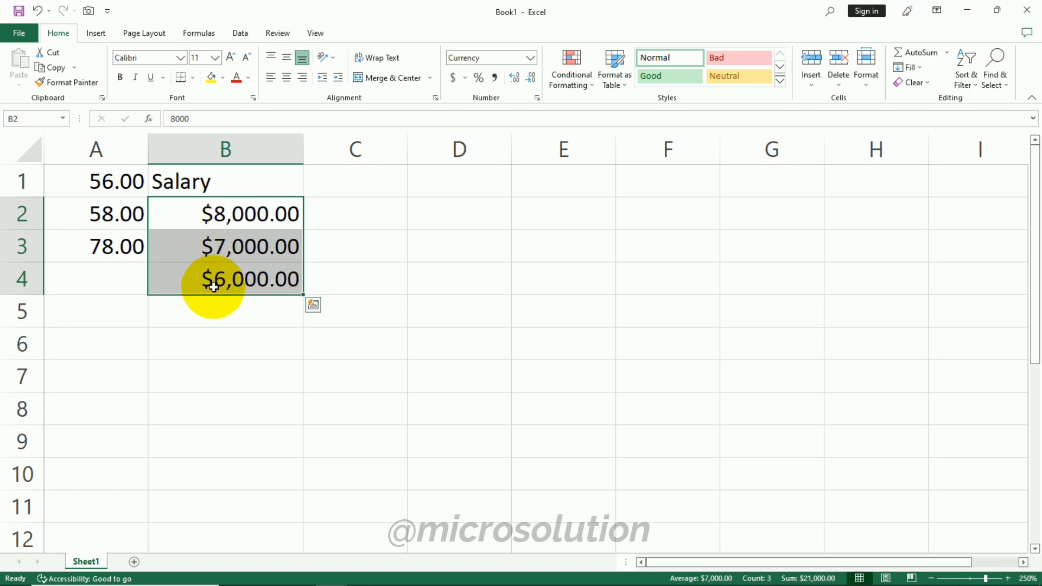
left_click(530, 62)
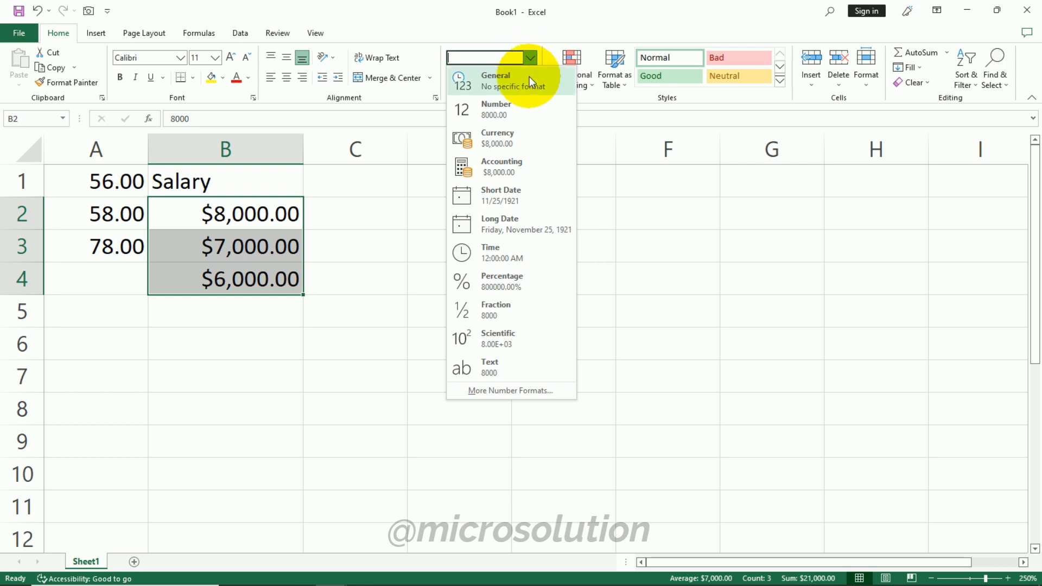
left_click(558, 392)
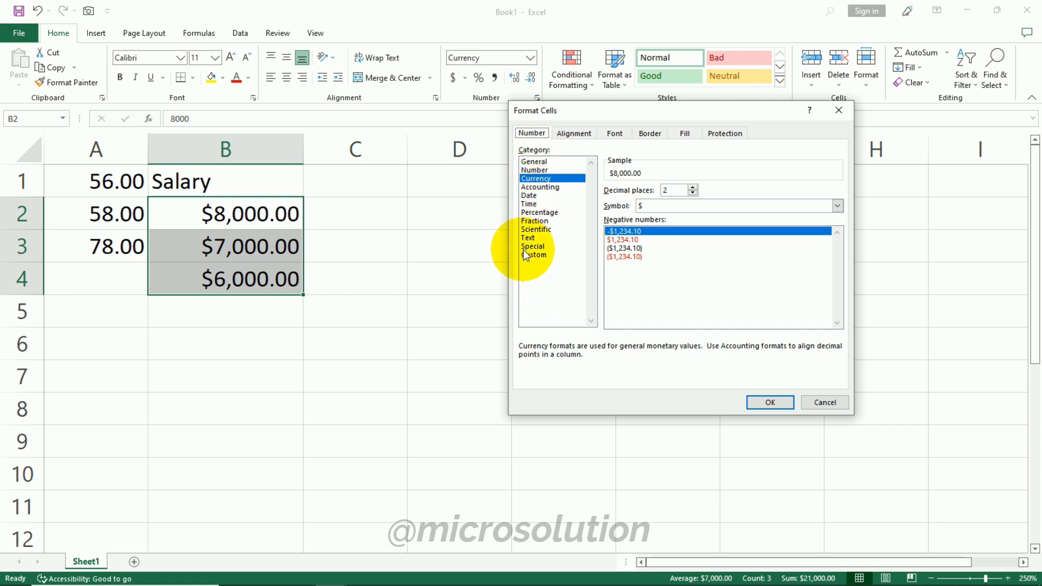
left_click(640, 208)
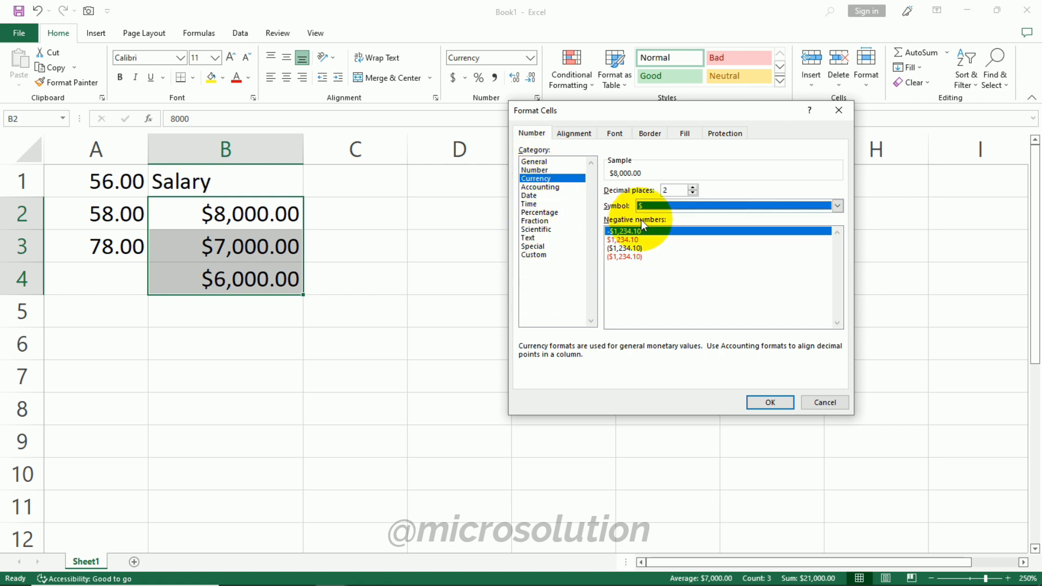
left_click(837, 206)
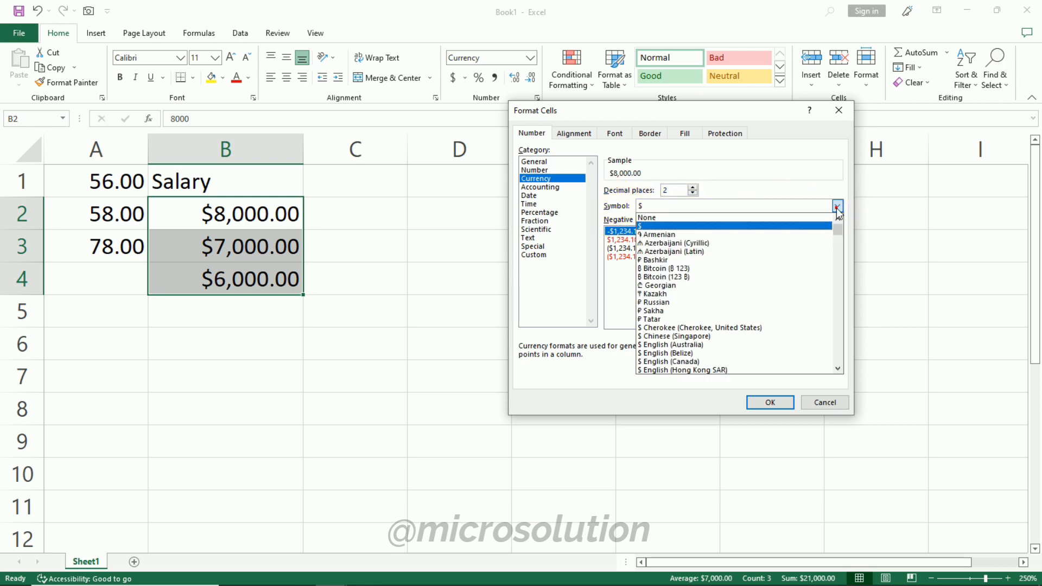
scroll(735, 280, "down", 10)
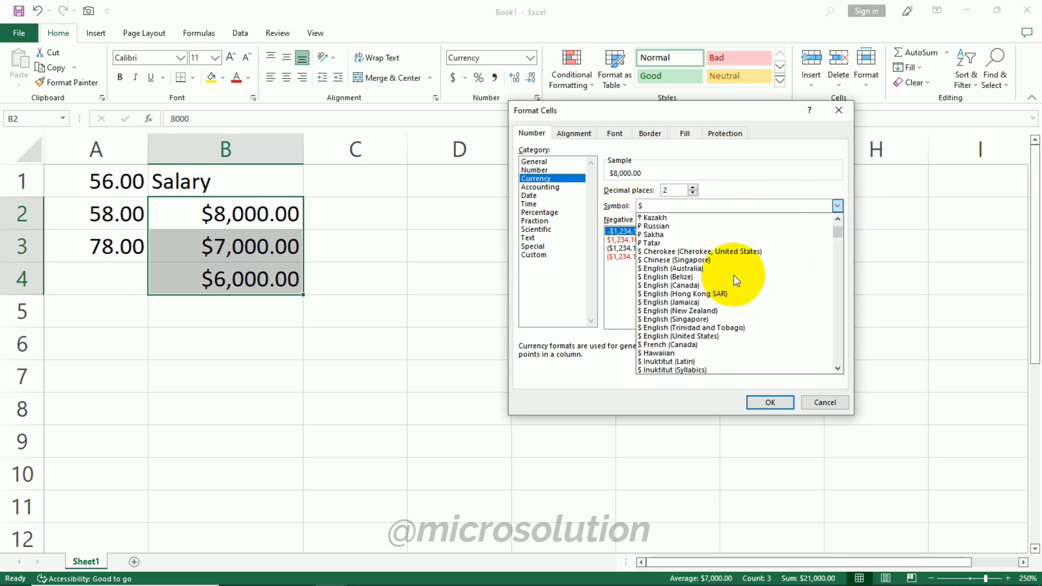
scroll(728, 279, "down", 5)
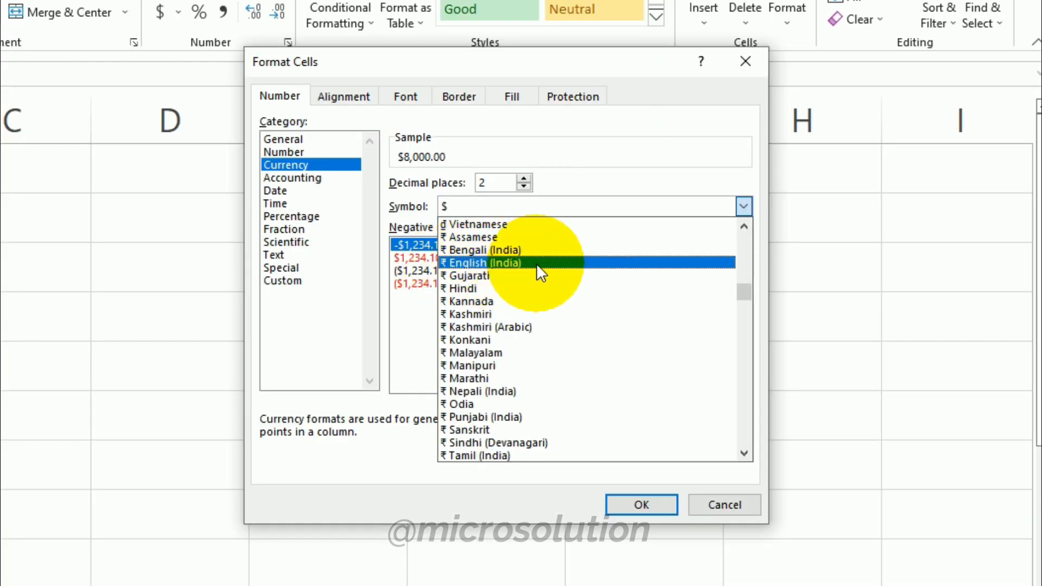
left_click(532, 262)
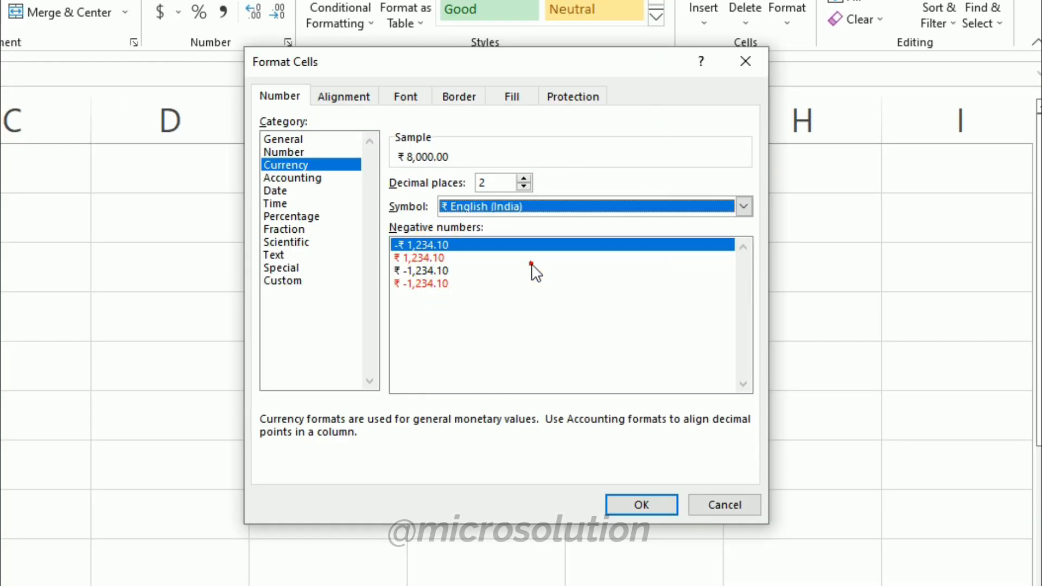
left_click(641, 504)
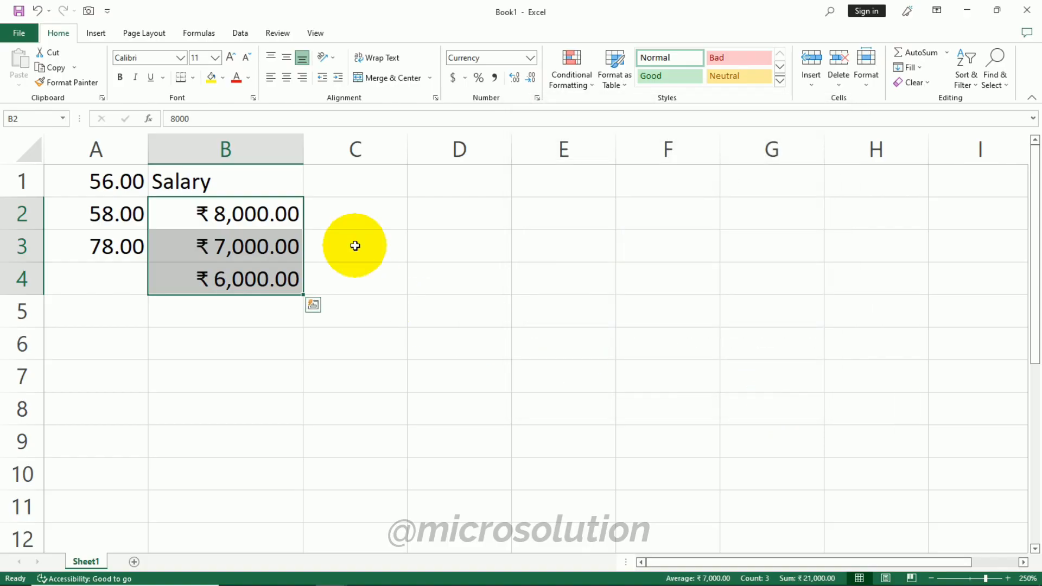
- Apply the Accounting format to cells C2 through C4
left_click(15, 266)
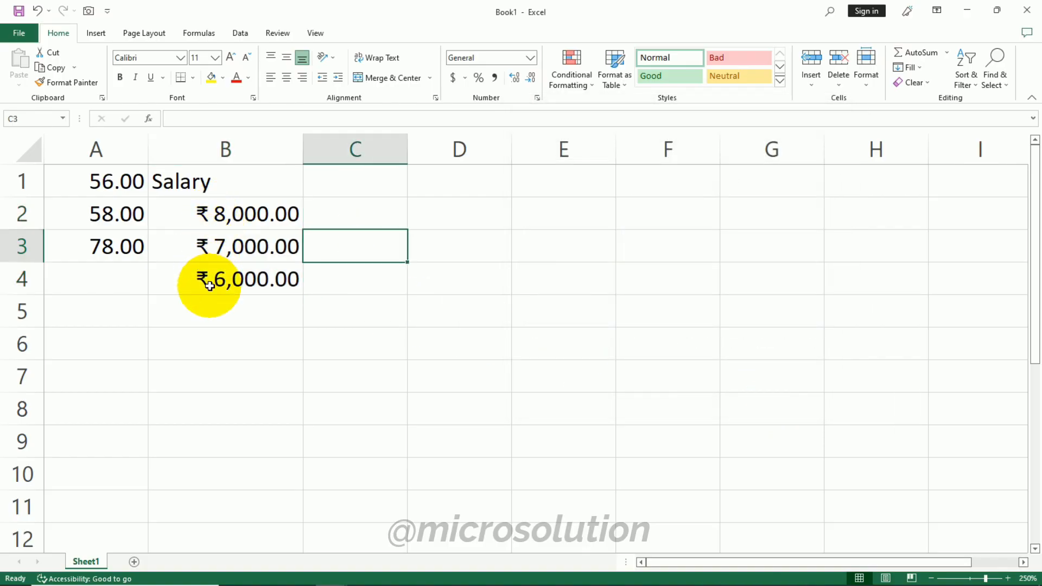
left_click(239, 214)
left_click(531, 57)
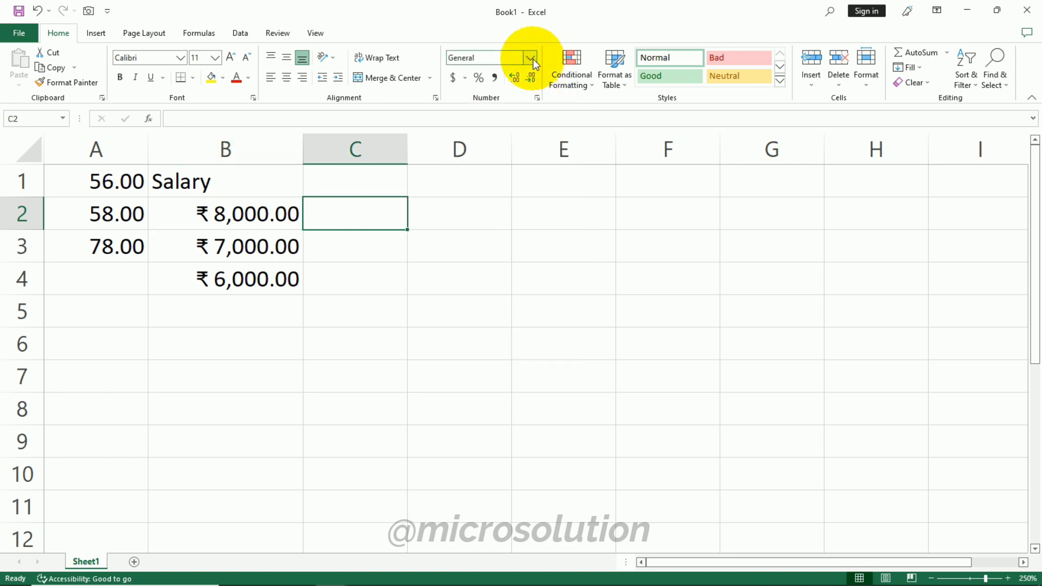
left_click(532, 56)
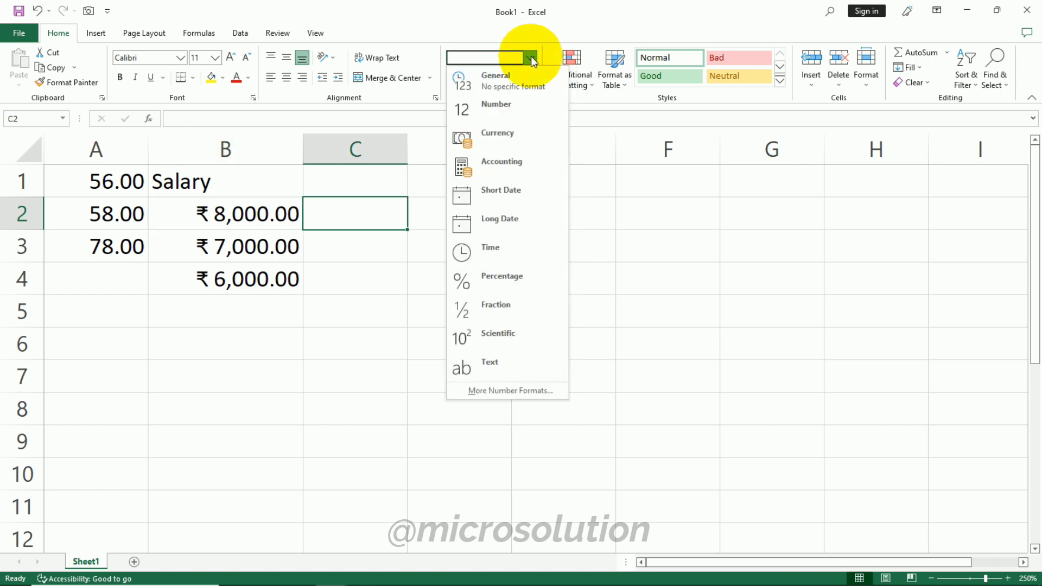
left_click(526, 169)
left_click_drag(366, 212, 363, 279)
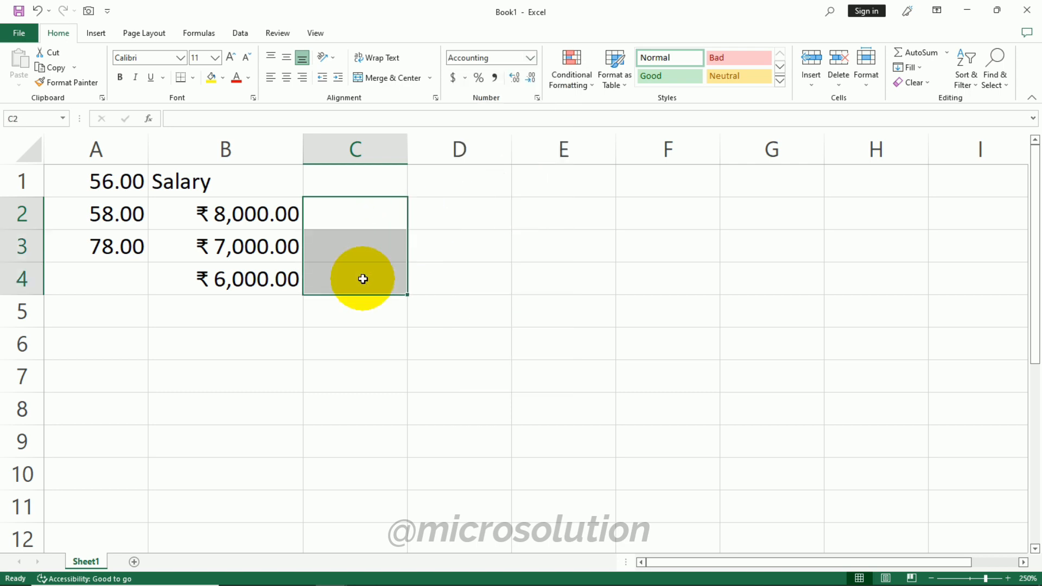
left_click(529, 57)
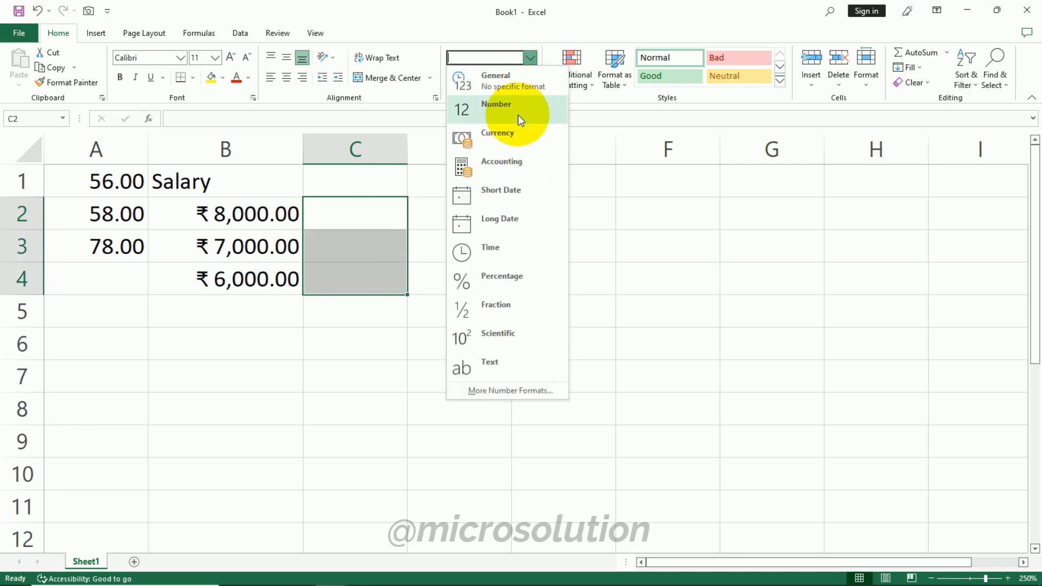
left_click(510, 163)
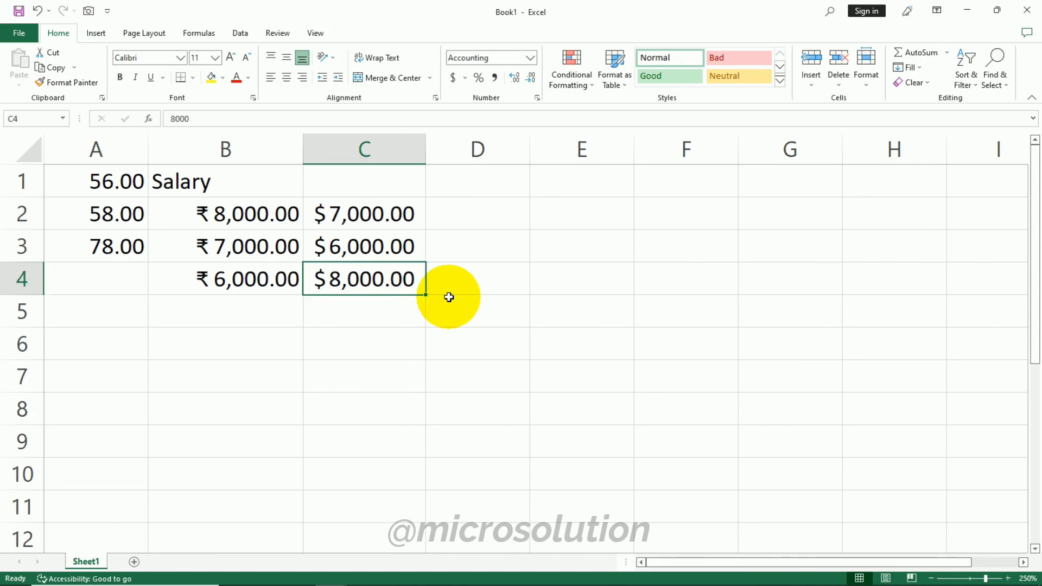
key("Up")
key("Up")
key("Up")
key("Down")
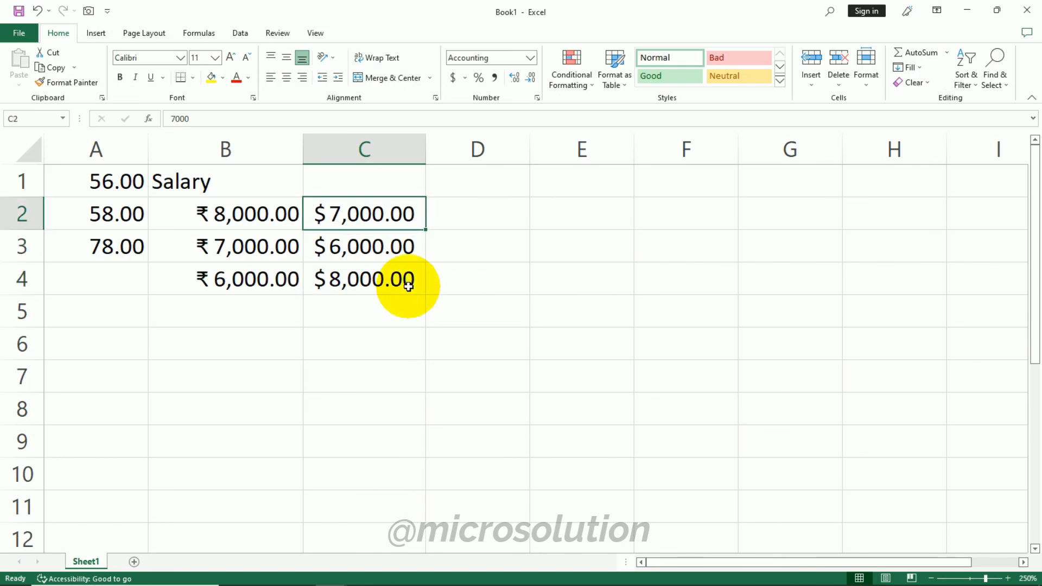
left_click(532, 58)
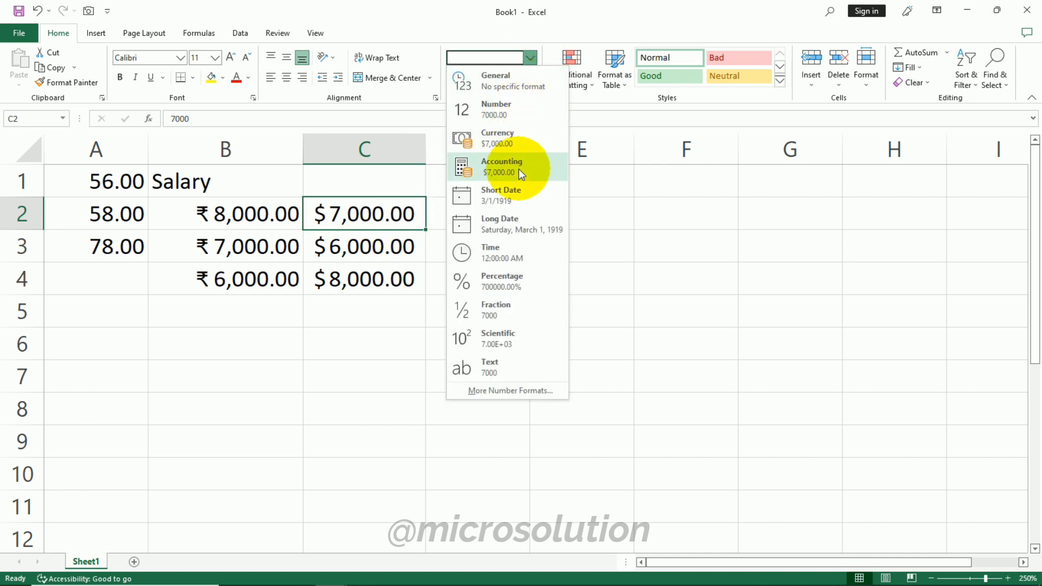
left_click(383, 266)
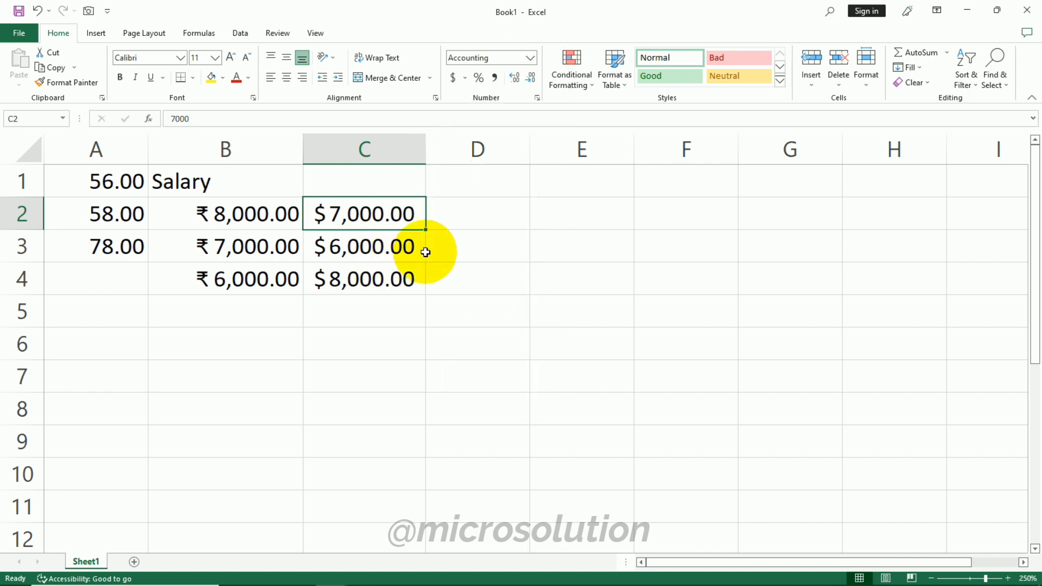
left_click(530, 60)
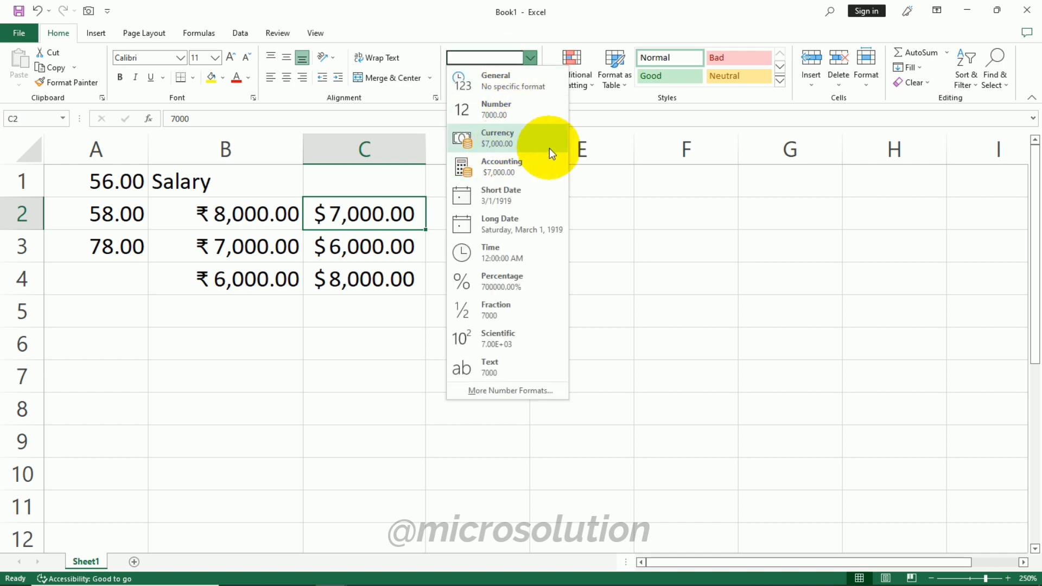
left_click(560, 170)
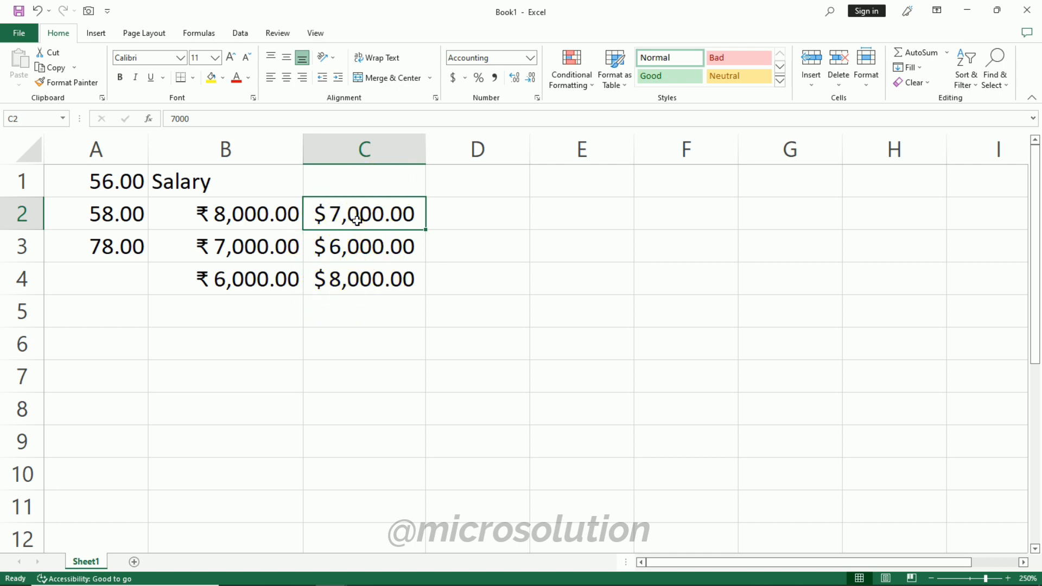
- Change the currency symbol of the Accounting cells C2 through C4 to ₹ English (India) in the Format Cells dialog
left_click_drag(349, 212, 365, 279)
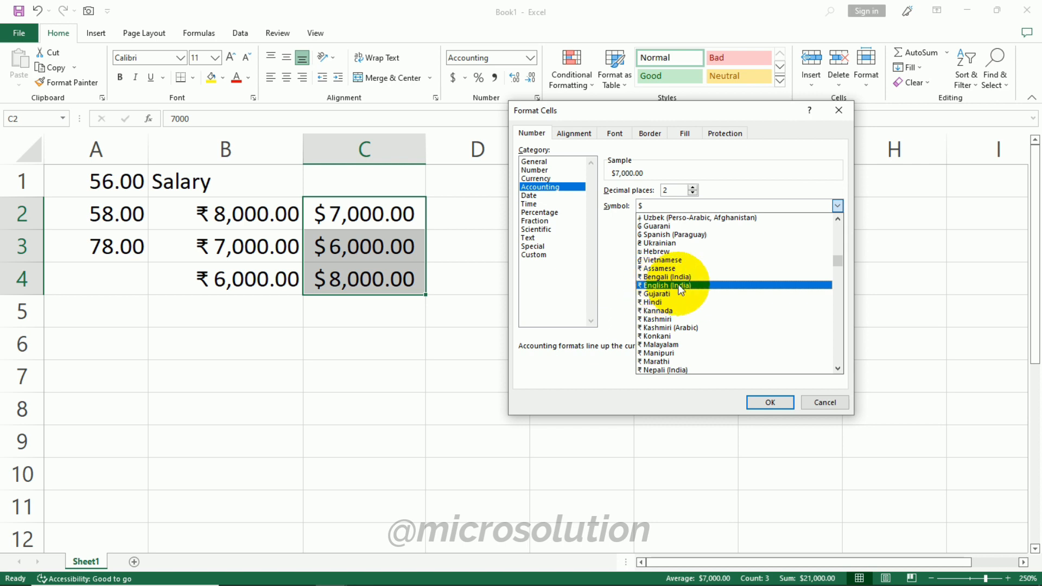
left_click(678, 286)
left_click(768, 402)
- Move to cell D2 and apply the Short Date number format to it
key("Right")
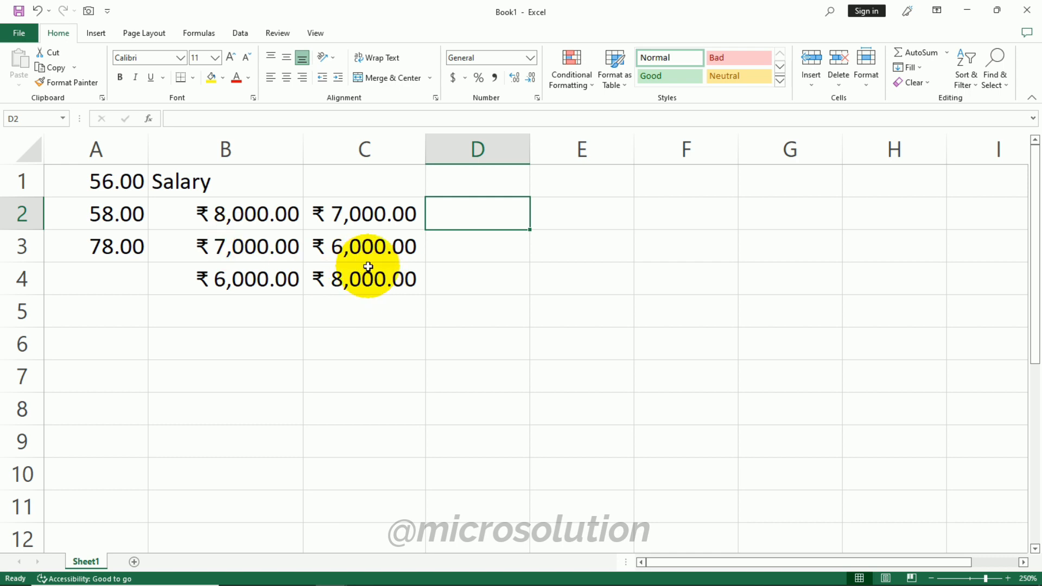
left_click(530, 57)
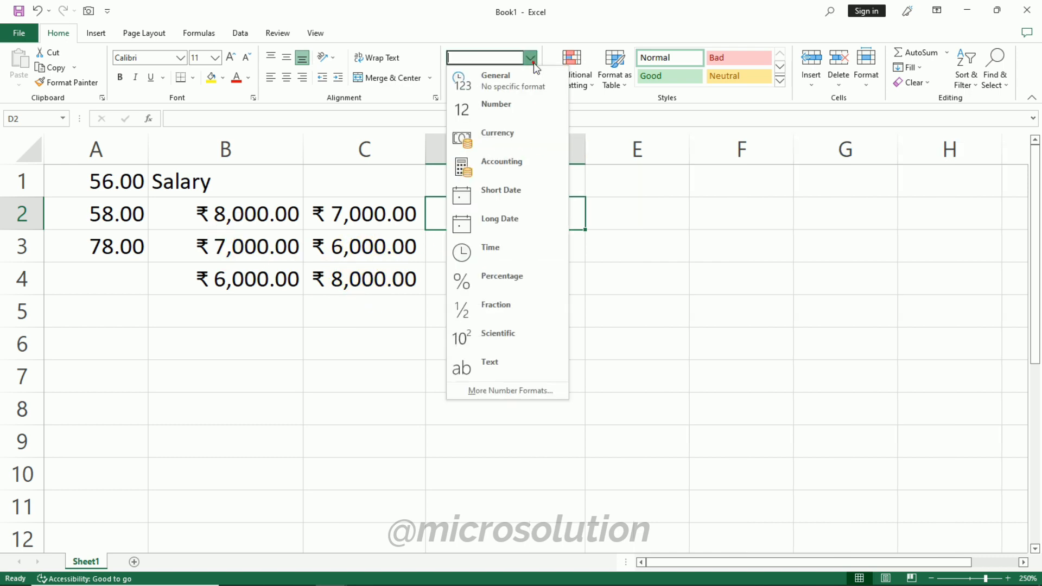
left_click(523, 201)
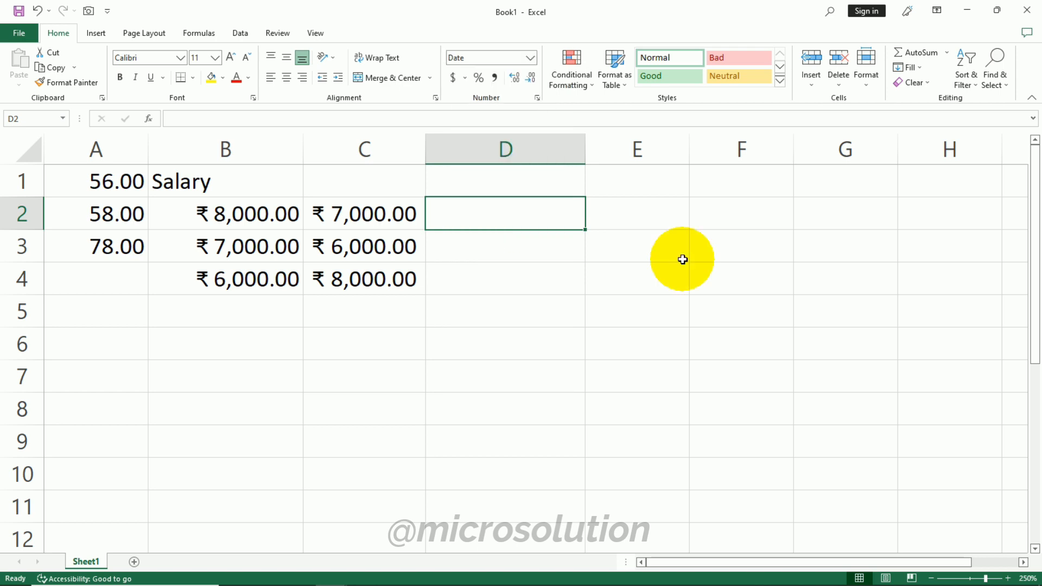
- Enter the date 08/28/2023 in cell D2 and reselect the cell
type("08/")
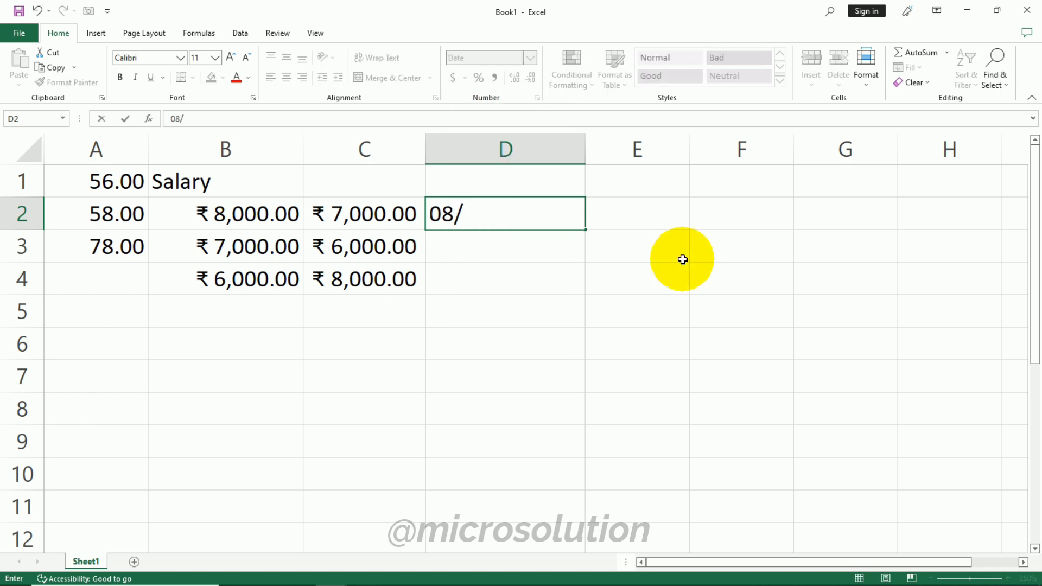
type("28/2023")
left_click(683, 259)
left_click(541, 217)
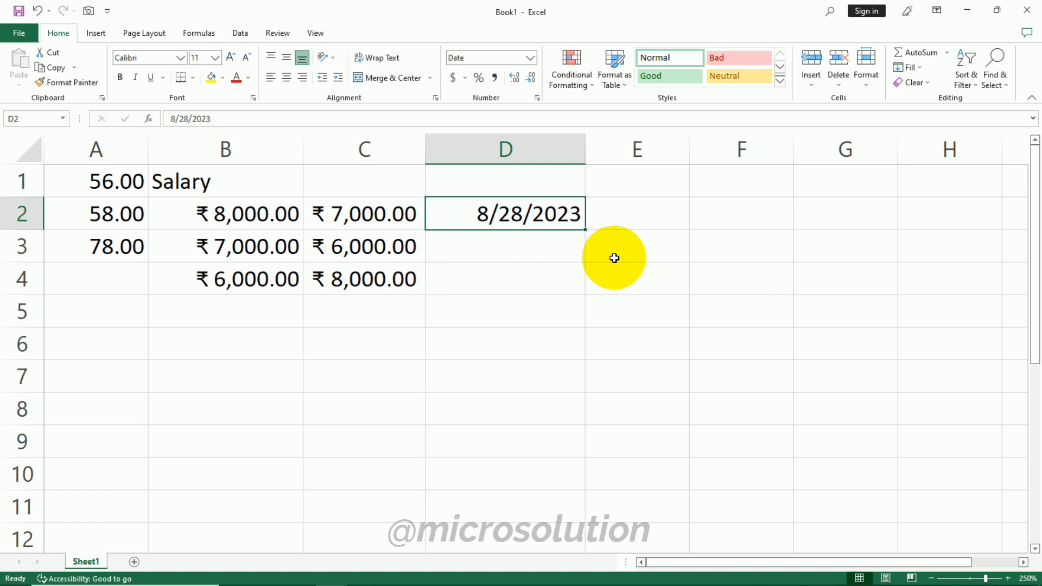
- Apply the Long Date format to D2 and widen column D to show the full date
left_click(530, 57)
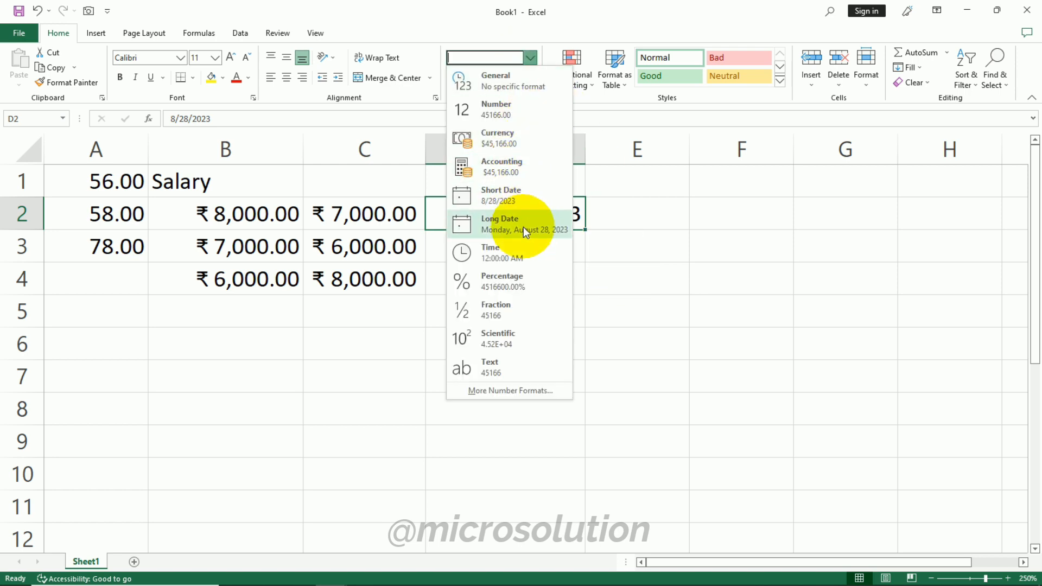
left_click(525, 233)
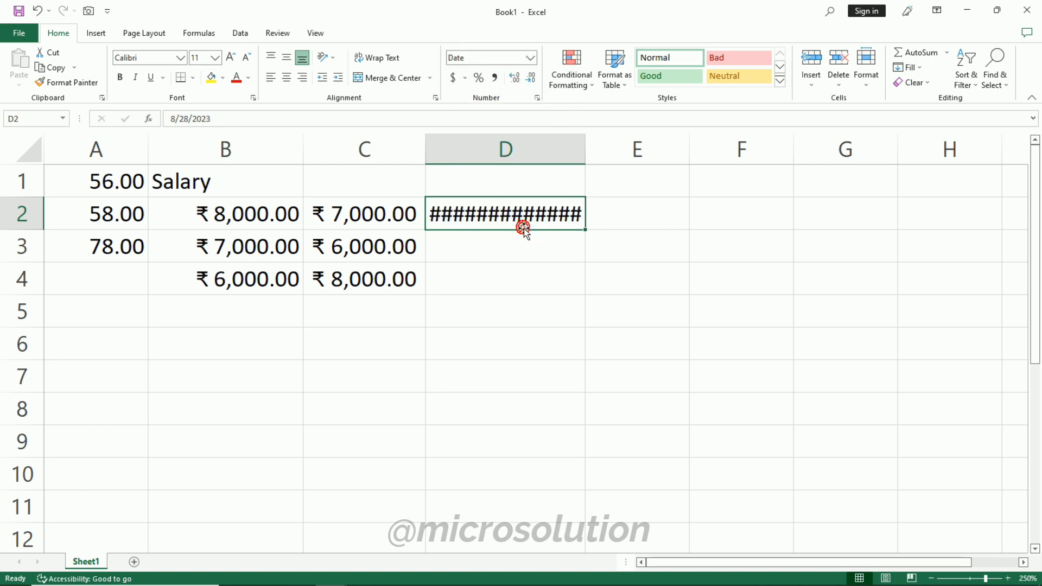
left_click_drag(590, 142, 716, 149)
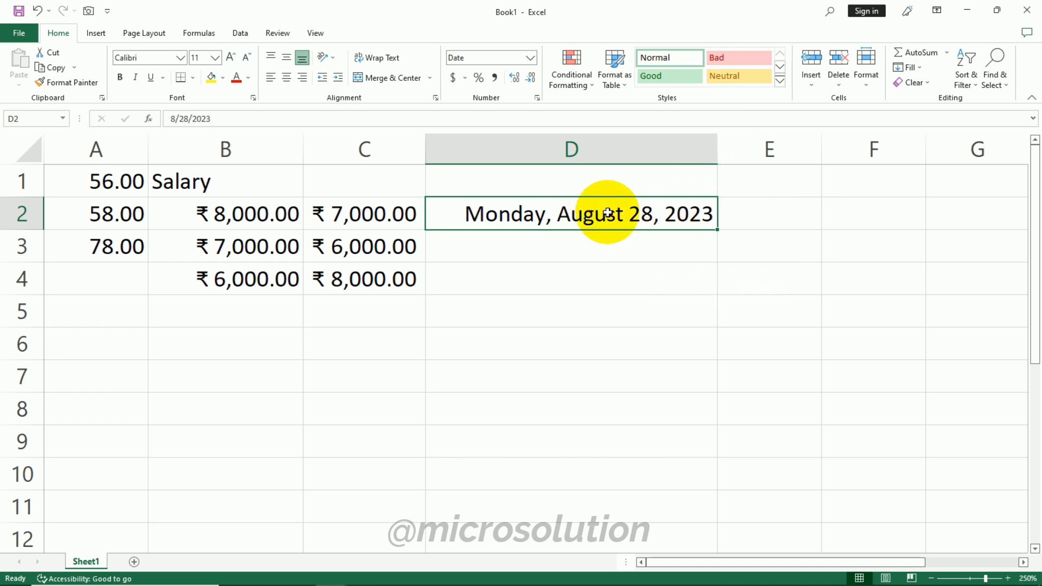
- Review the Date format types for D2 in the Format Cells dialog
left_click(532, 58)
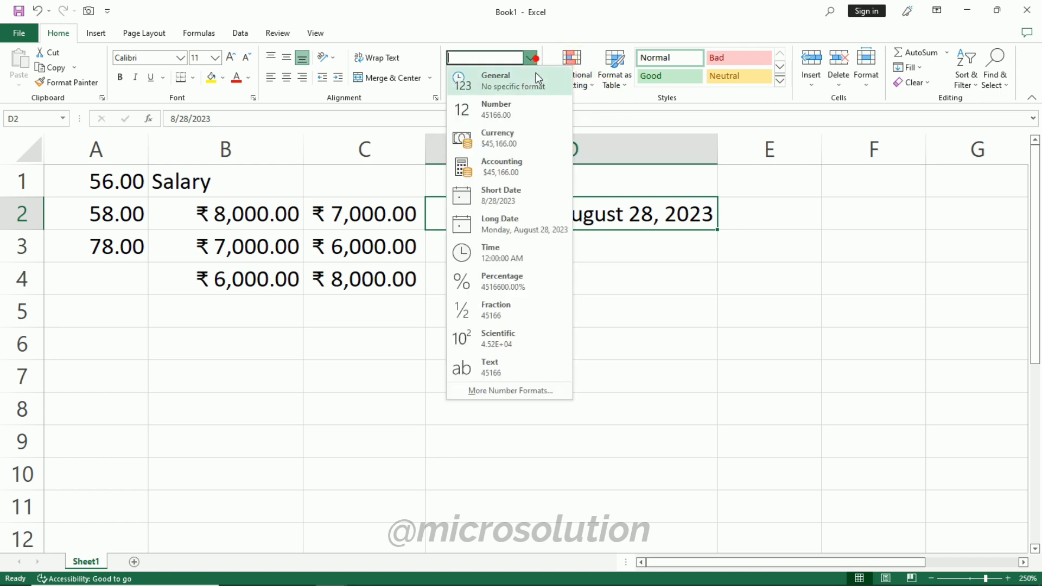
left_click(539, 392)
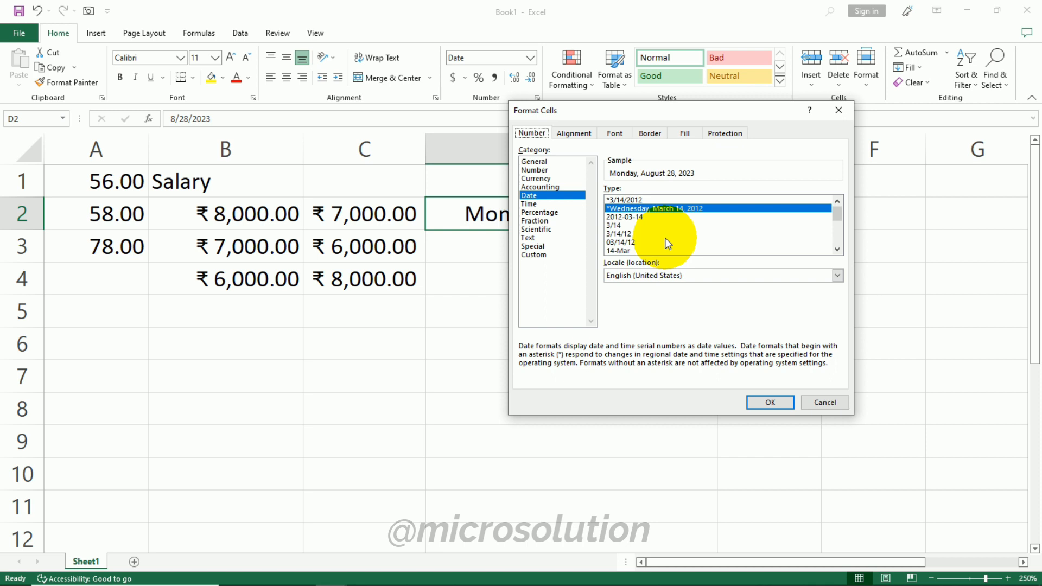
left_click(768, 402)
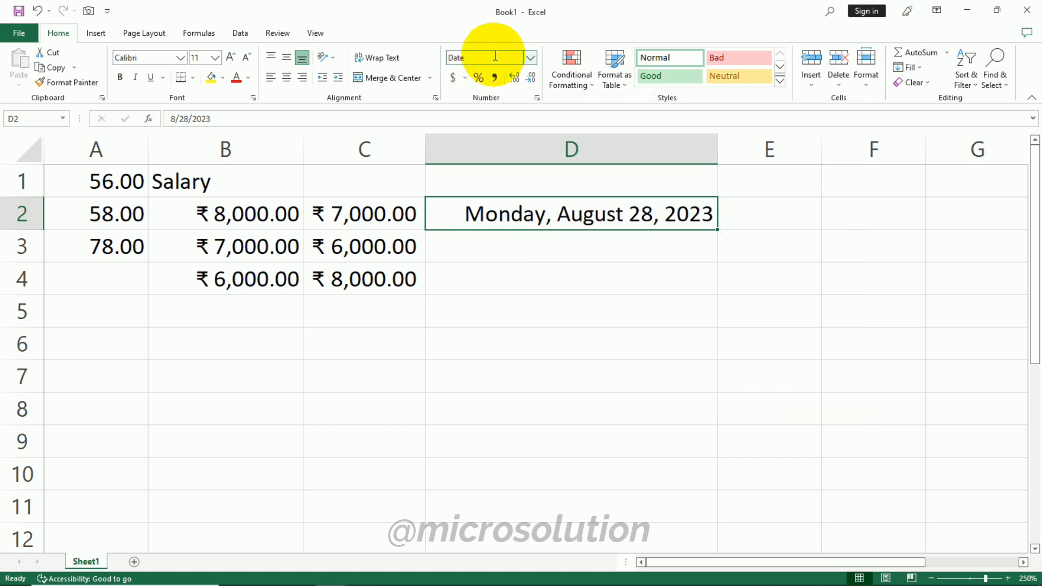
- Switch D2 between the Short Date, Long Date and Time number formats
left_click(530, 54)
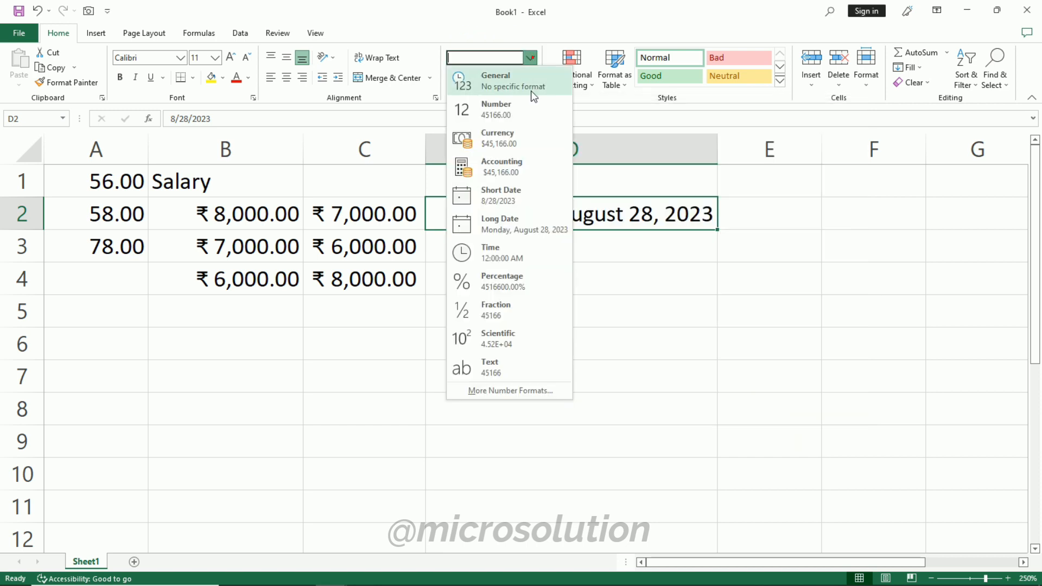
left_click(534, 206)
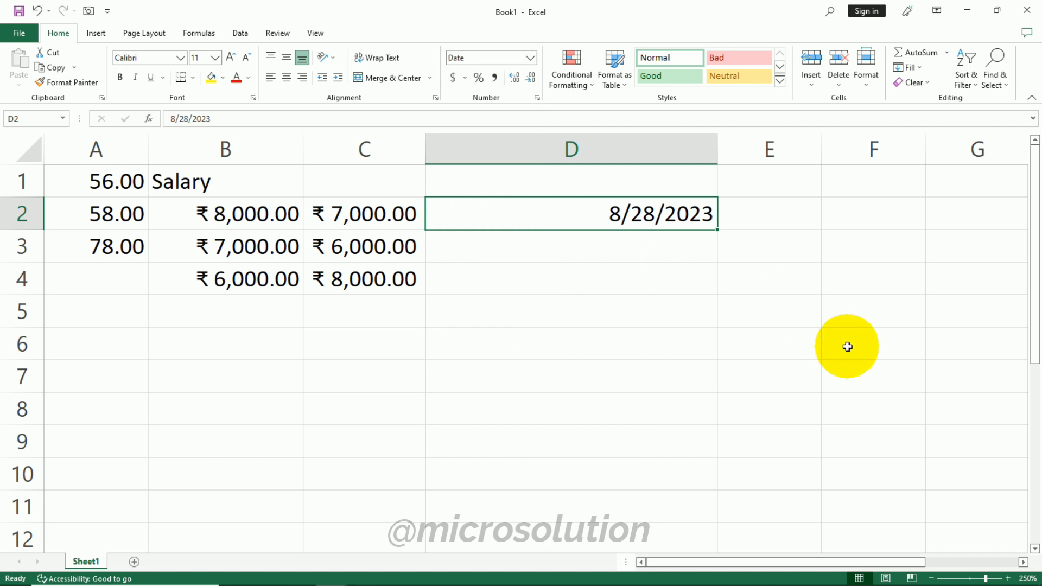
left_click(529, 57)
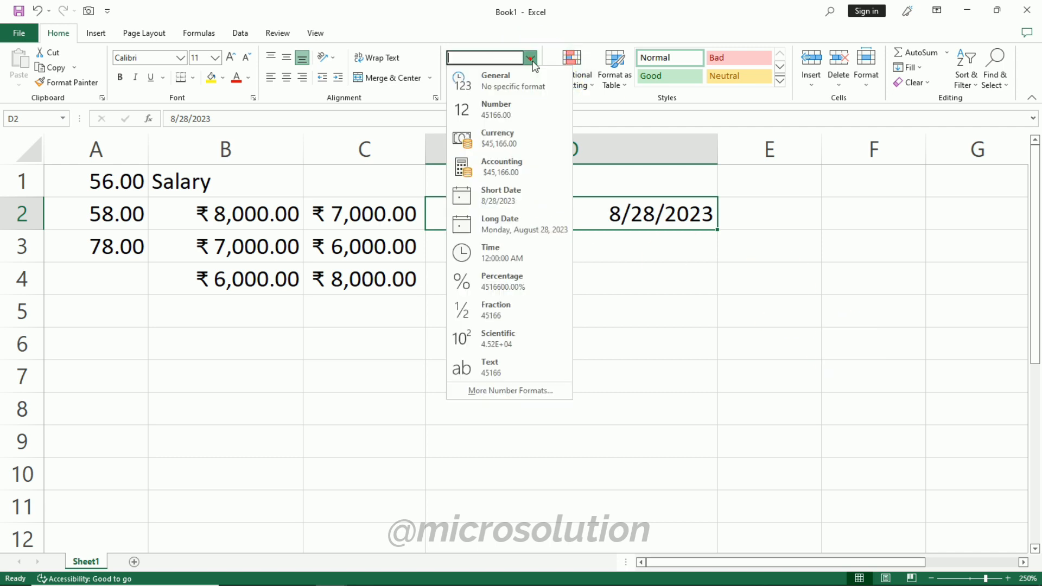
left_click(550, 228)
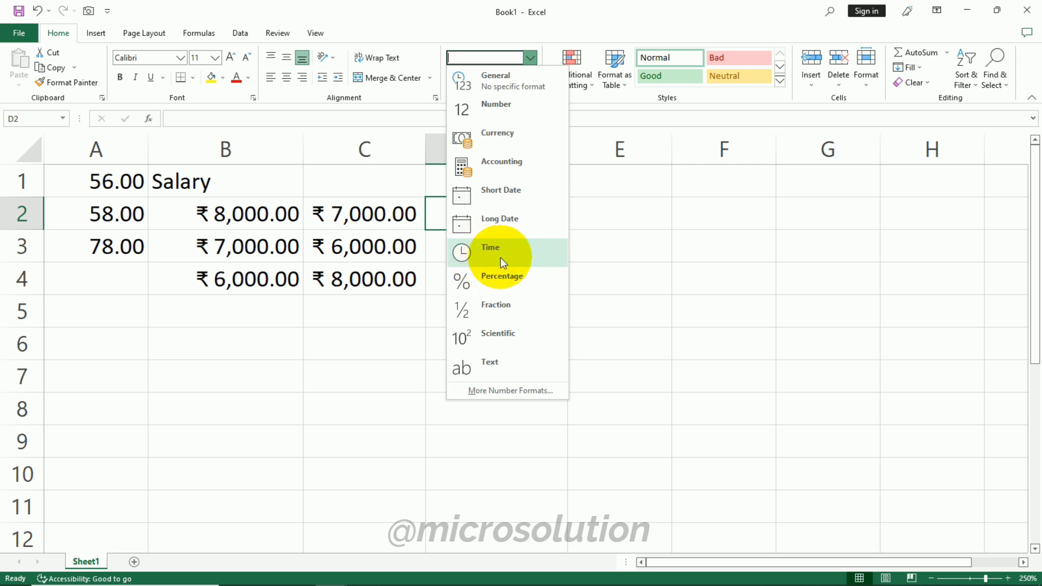
left_click(500, 257)
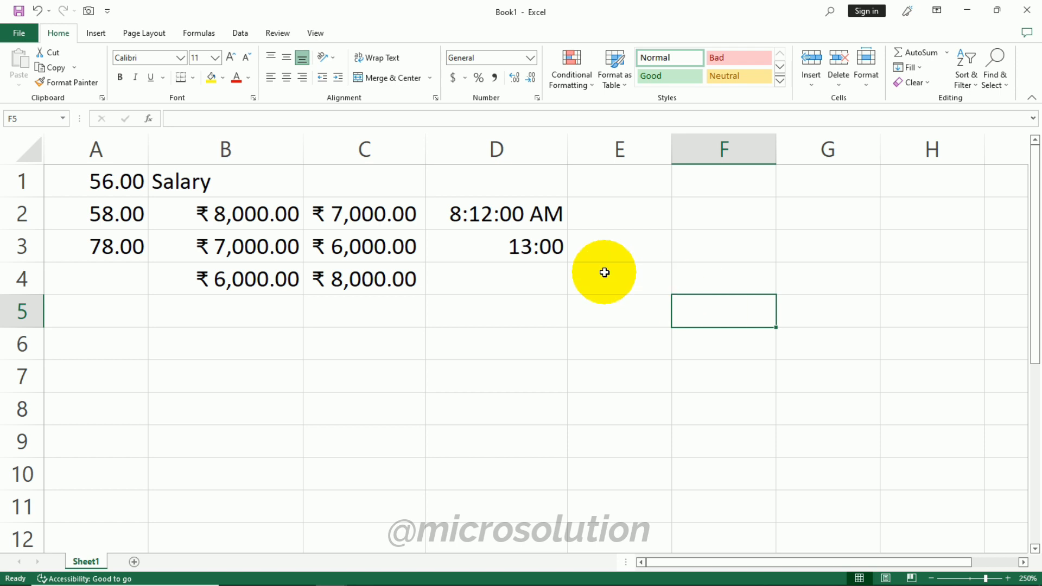
- Apply the custom h:mm:ss AM/PM format to the time in cell D3 through the Format Cells dialog
left_click(545, 247)
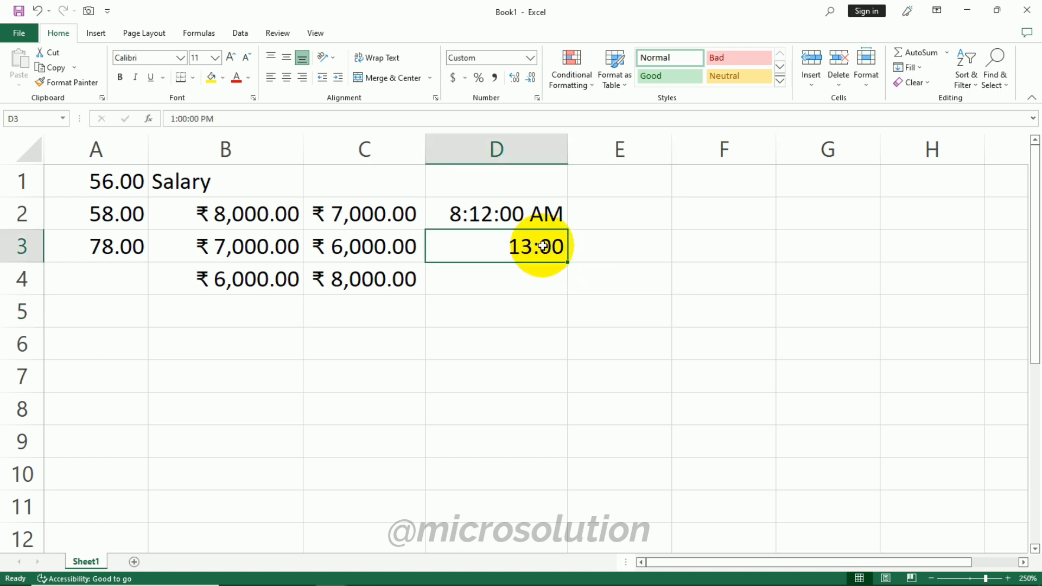
left_click(530, 57)
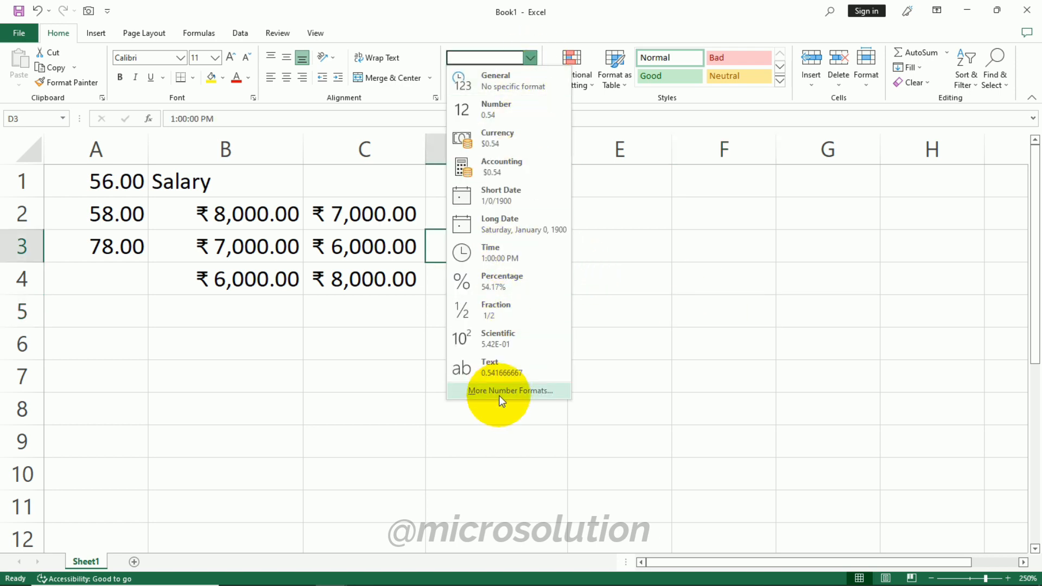
left_click(496, 394)
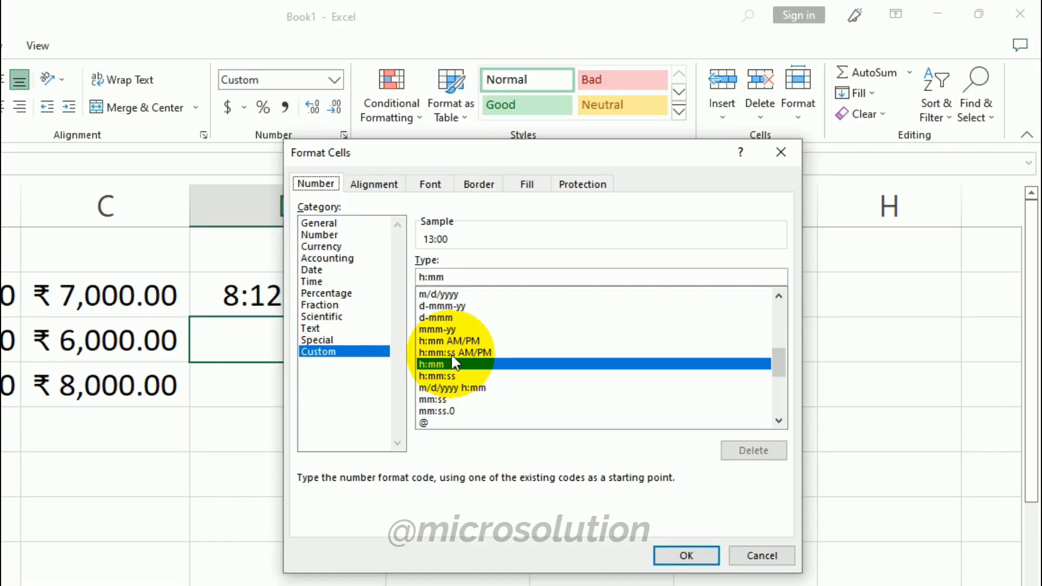
left_click(681, 255)
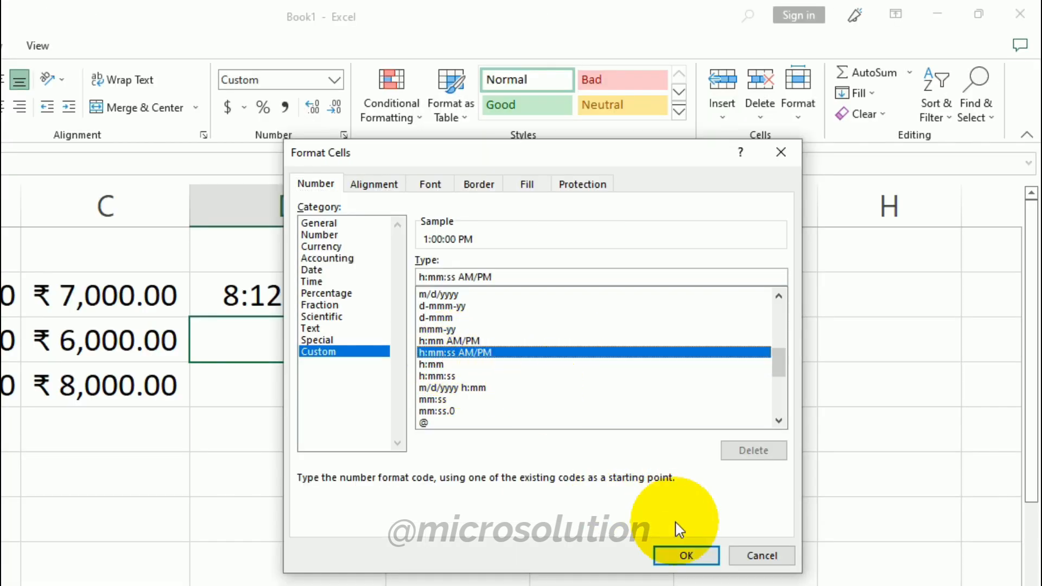
left_click(686, 555)
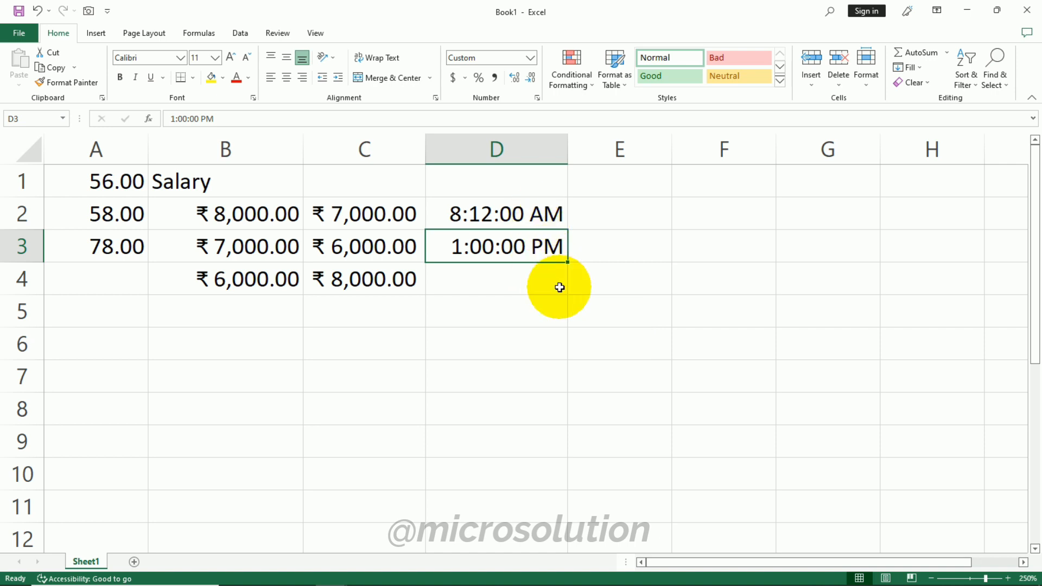
- Enter the value 200 in cell E2
left_click(530, 57)
left_click(487, 389)
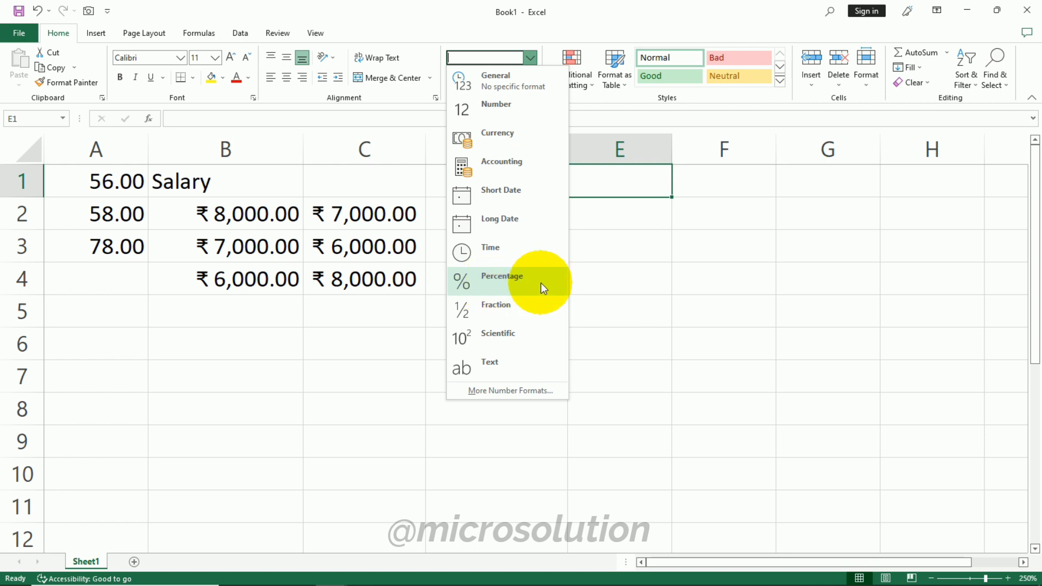
left_click(618, 214)
left_click(618, 214)
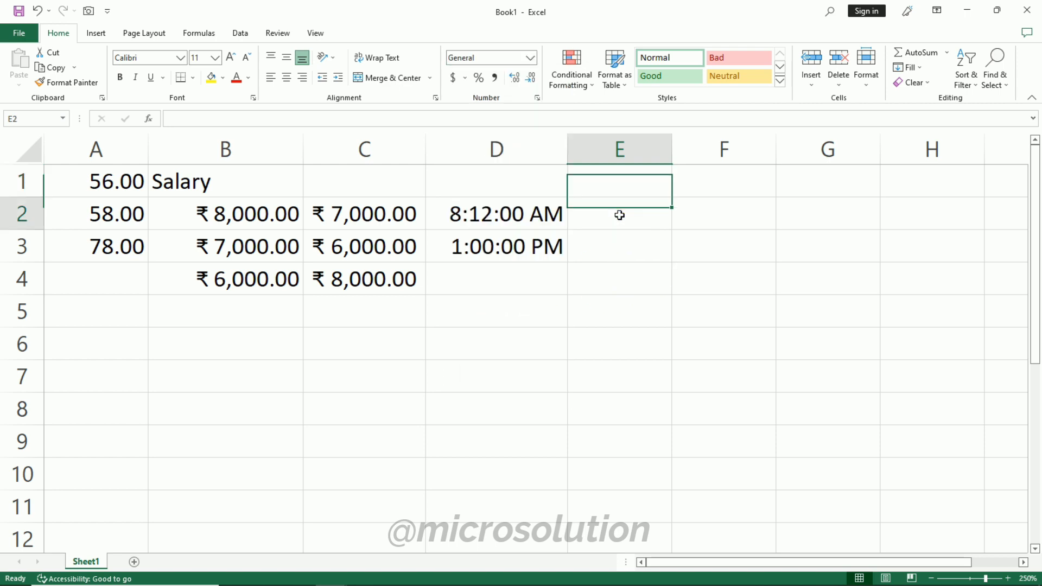
type("200")
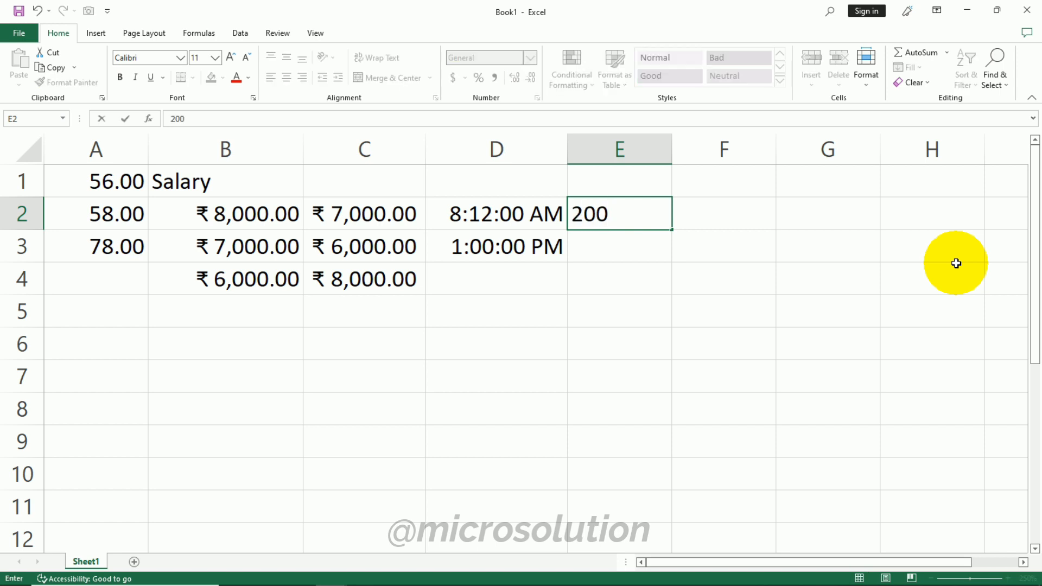
key("Return")
left_click(644, 221)
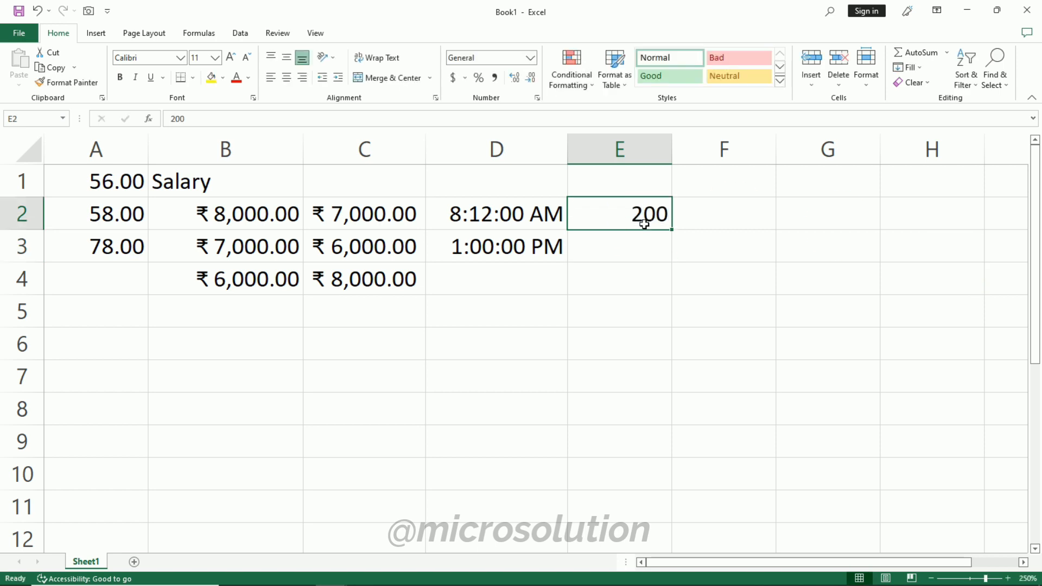
- Apply the Percentage format to E2 and check its 2 decimal places in the Format Cells dialog
left_click(530, 57)
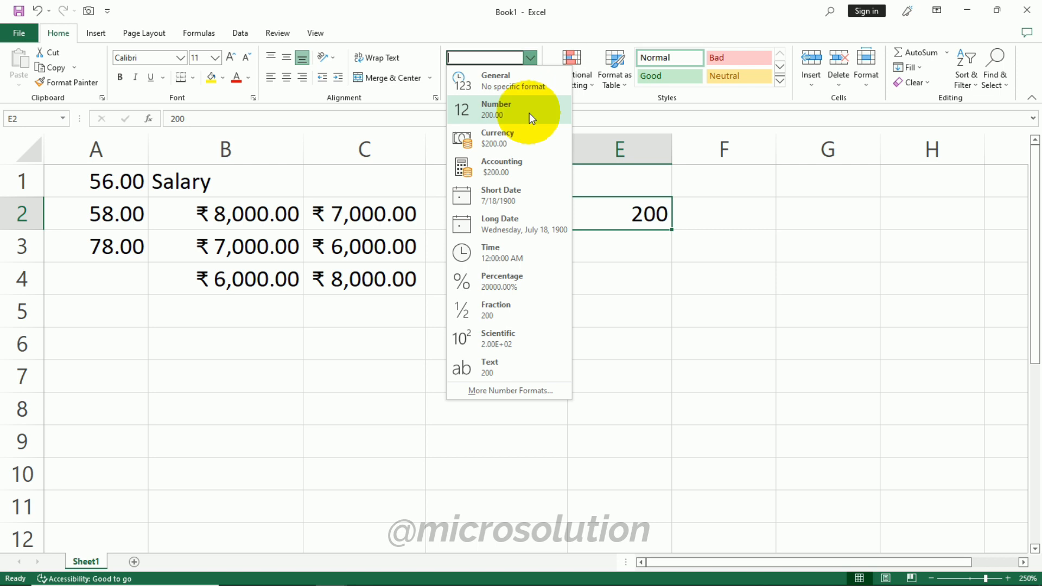
left_click(541, 278)
left_click(531, 57)
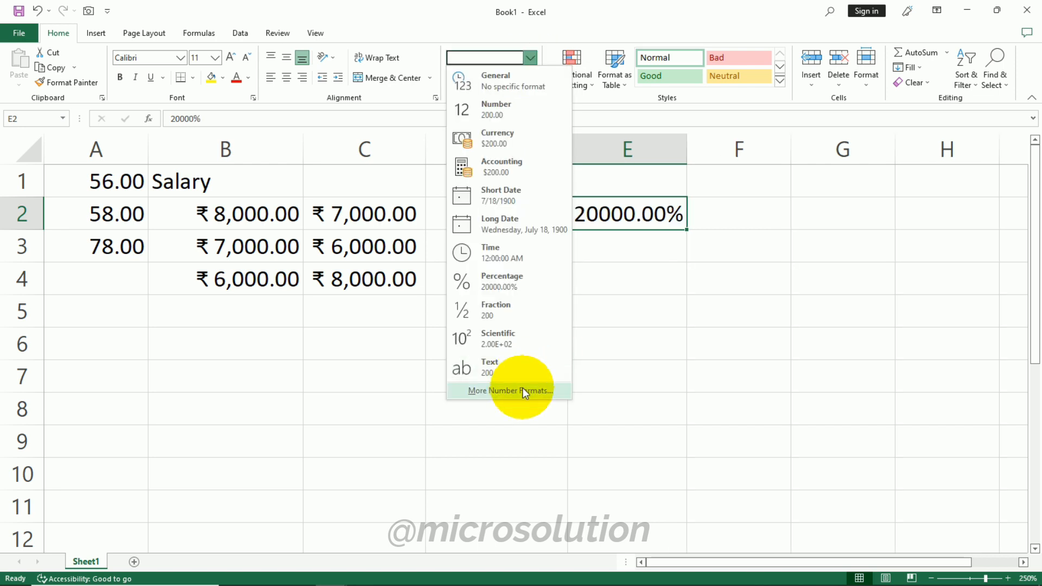
left_click(523, 388)
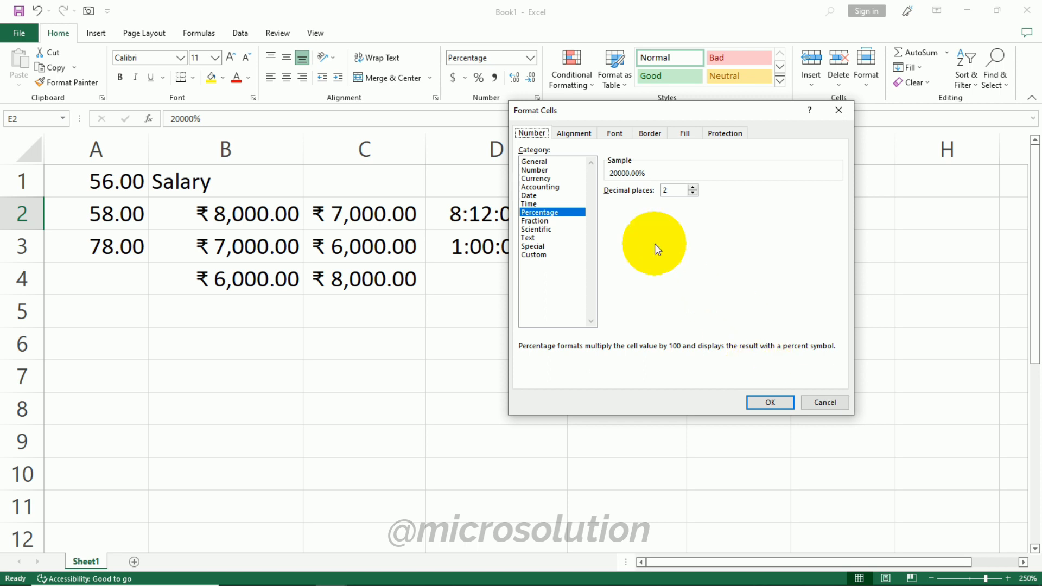
left_click(764, 404)
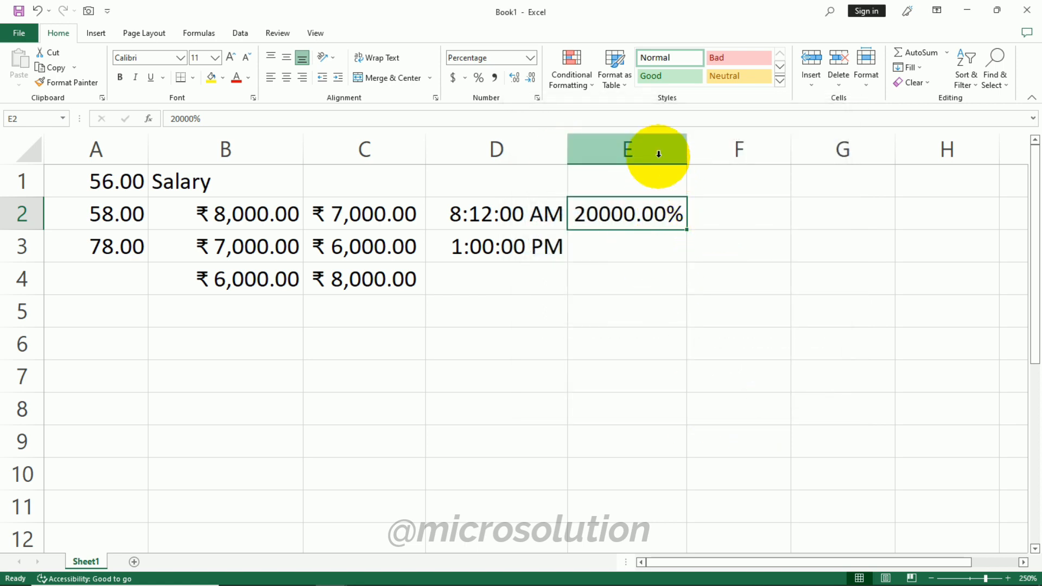
- Enter the value 2.50 in cell F2
left_click(716, 214)
left_click(530, 57)
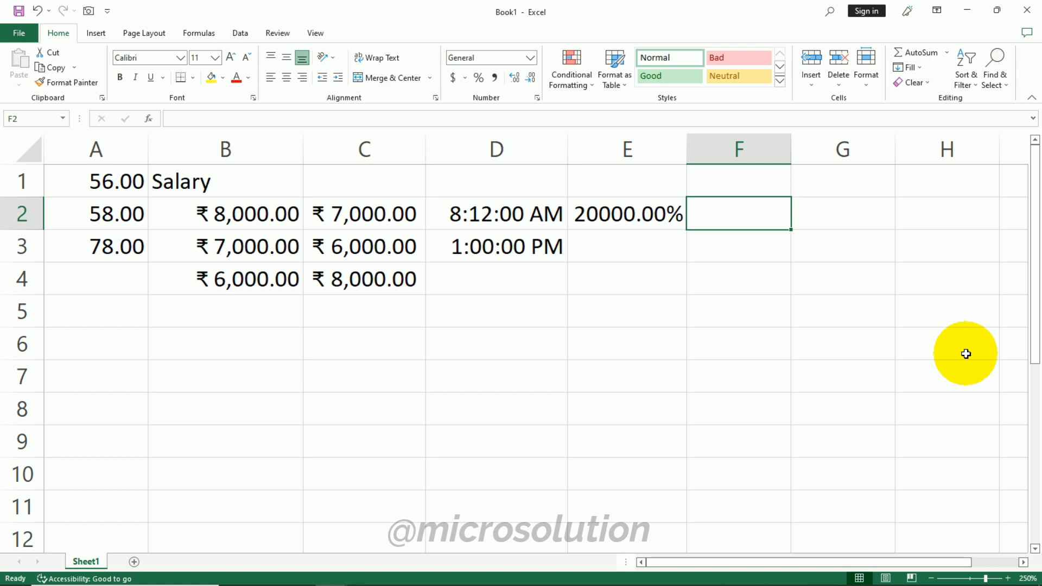
type("2.50")
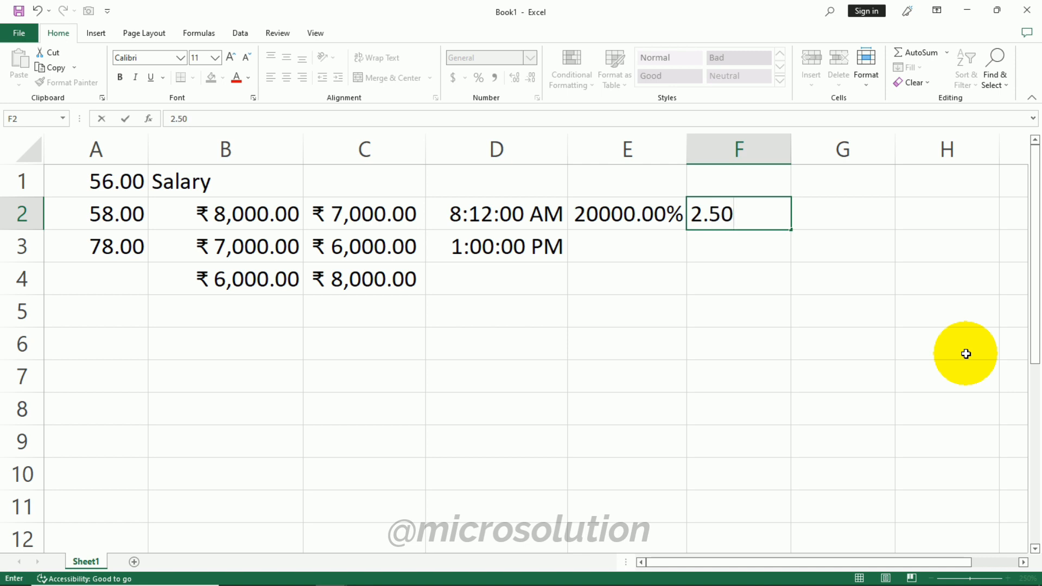
left_click(823, 223)
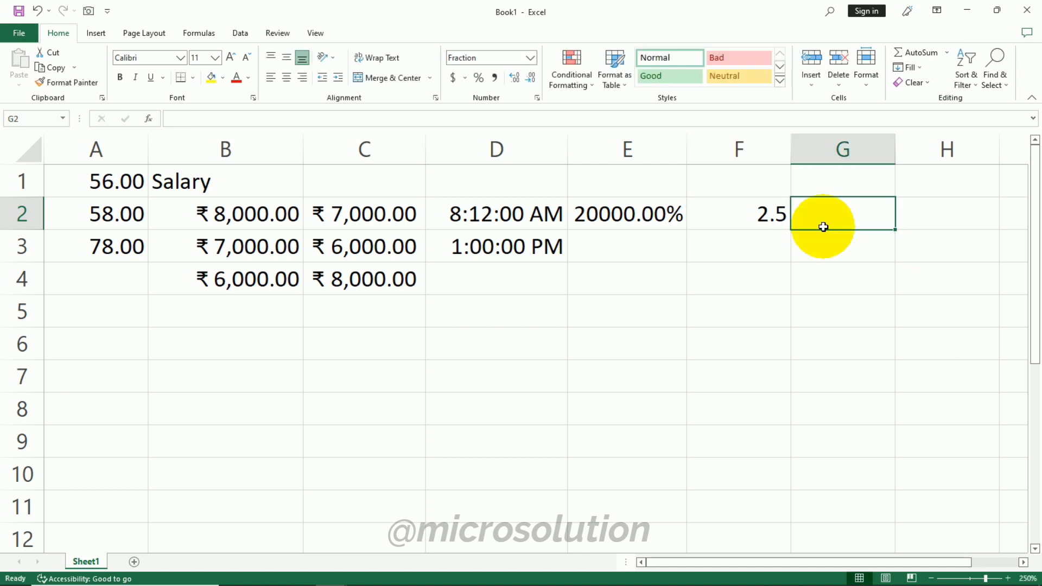
type("=")
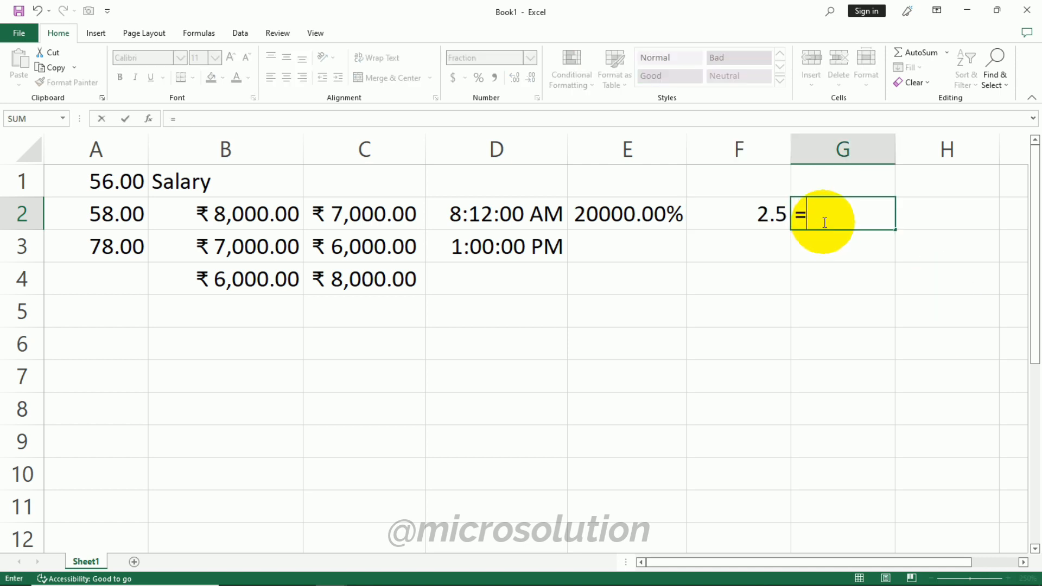
left_click(767, 214)
key("Return")
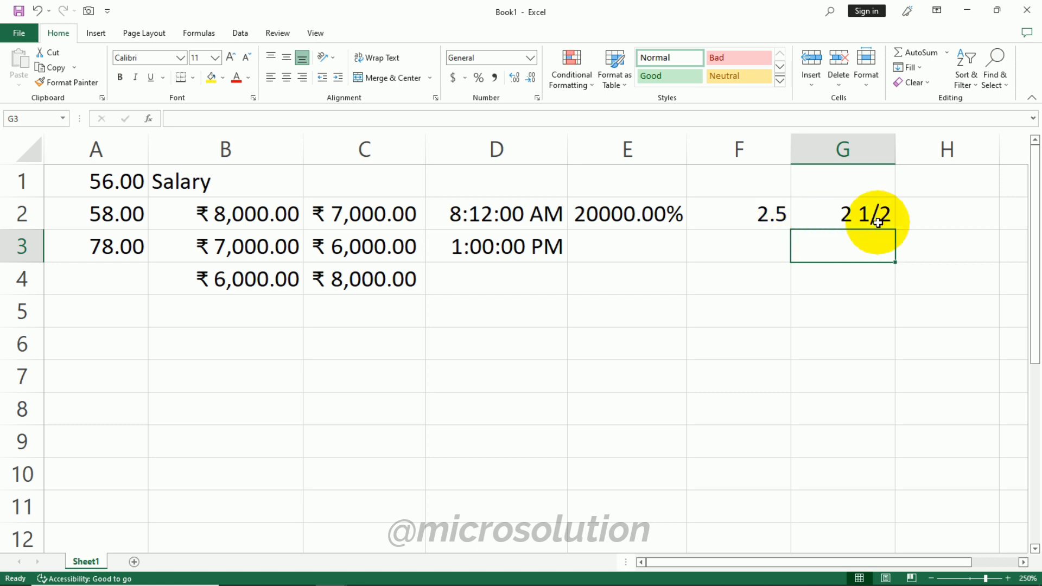
left_click(924, 214)
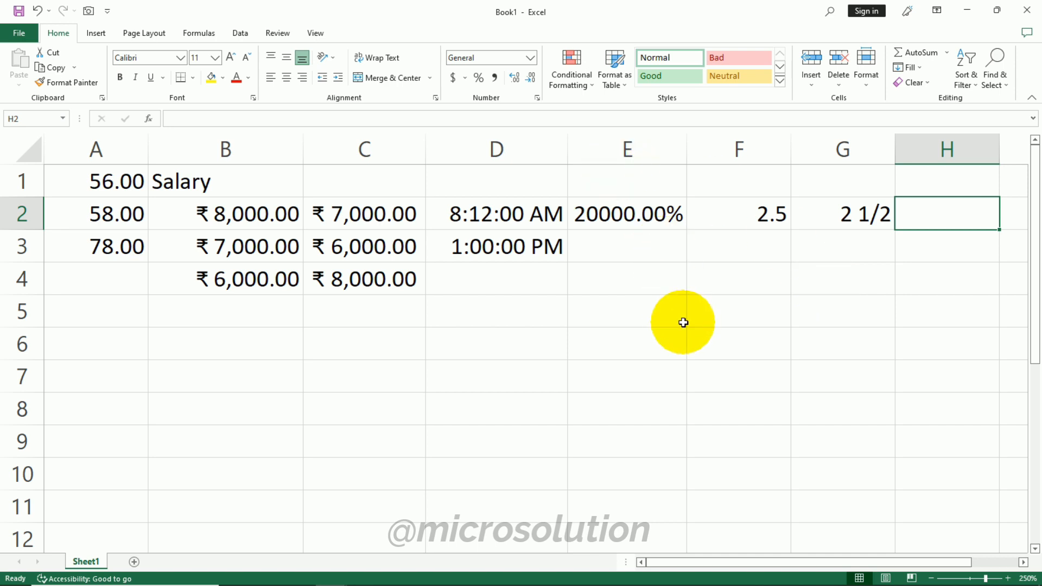
left_click(825, 219)
key("Delete")
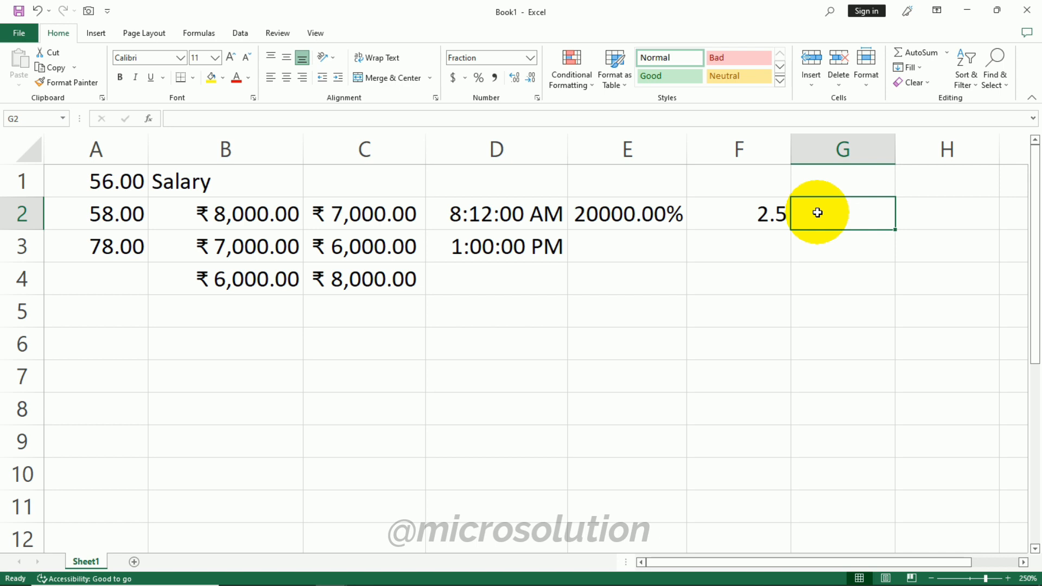
- Apply the Fraction format to G2 and set it equal to F2 with a formula
left_click(529, 57)
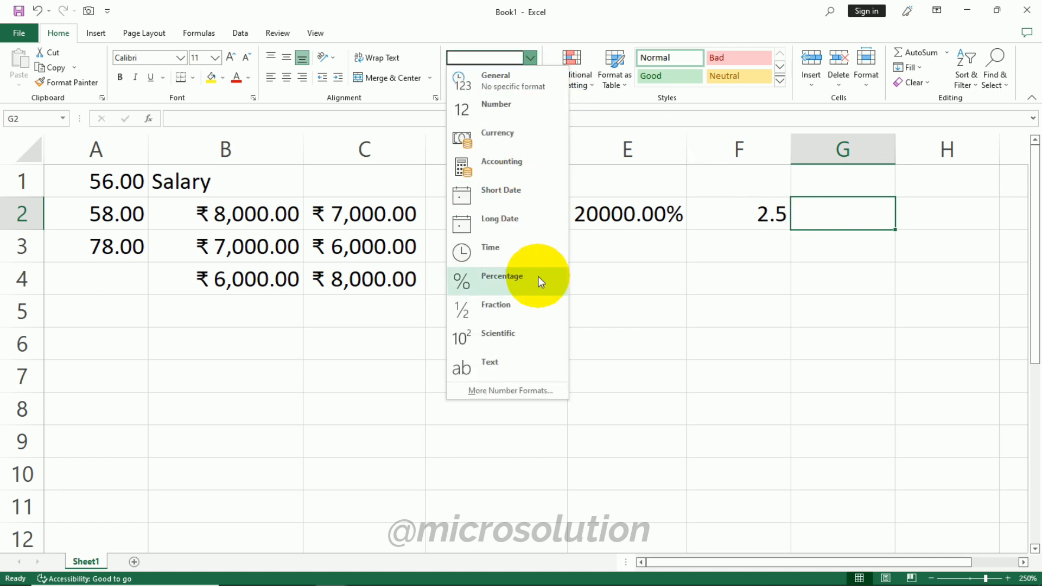
left_click(536, 305)
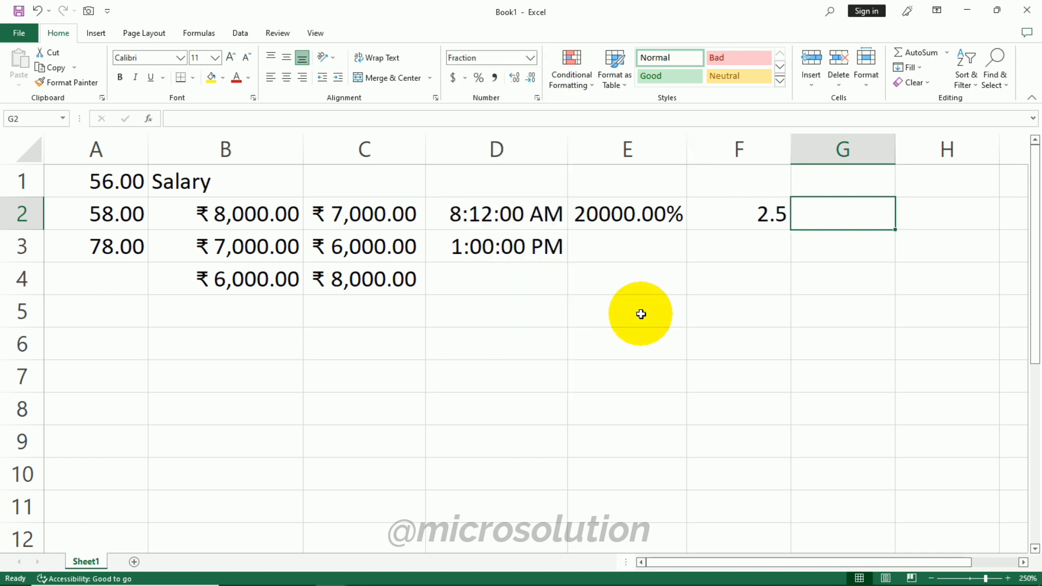
type("=")
left_click(762, 216)
key("Return")
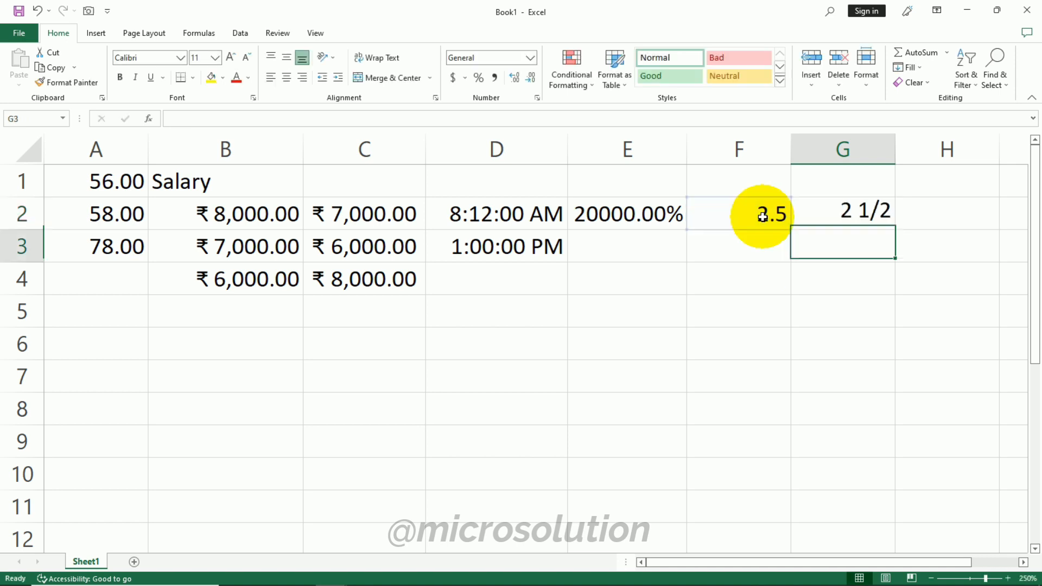
- Apply the Scientific format to H2 and enter 895486 in it
left_click(923, 207)
left_click(528, 58)
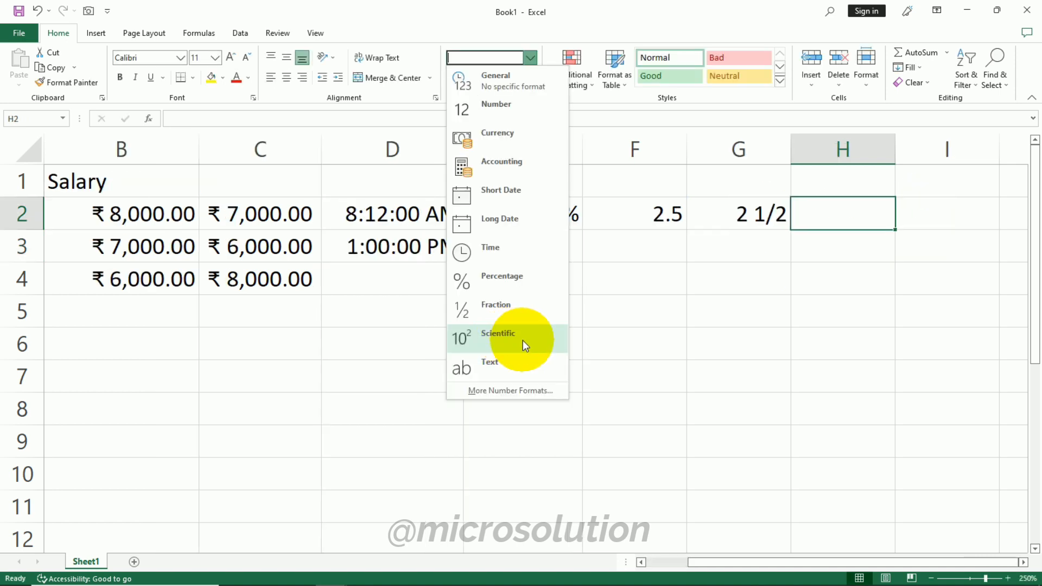
left_click(523, 340)
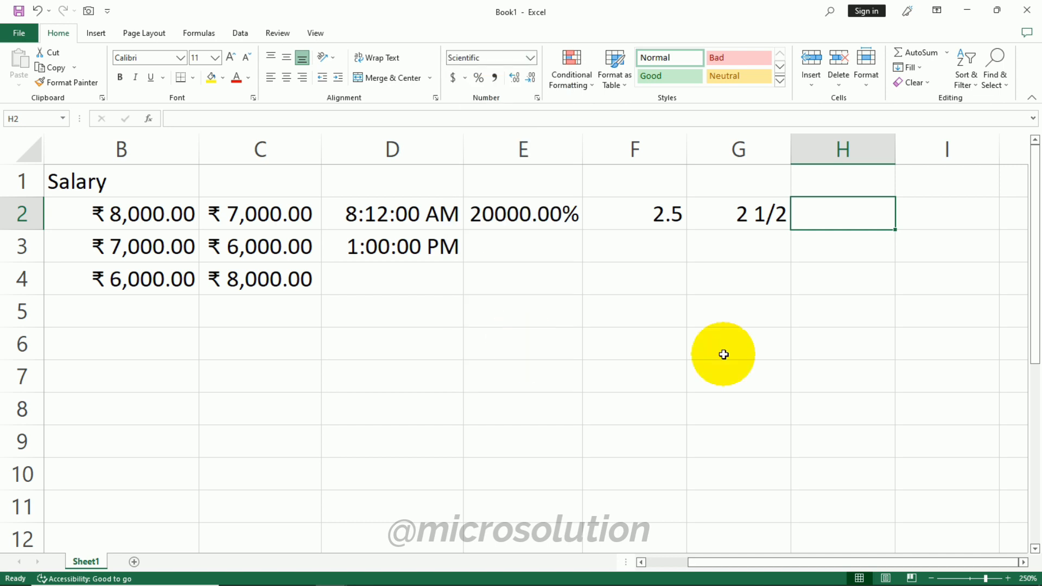
type("895486")
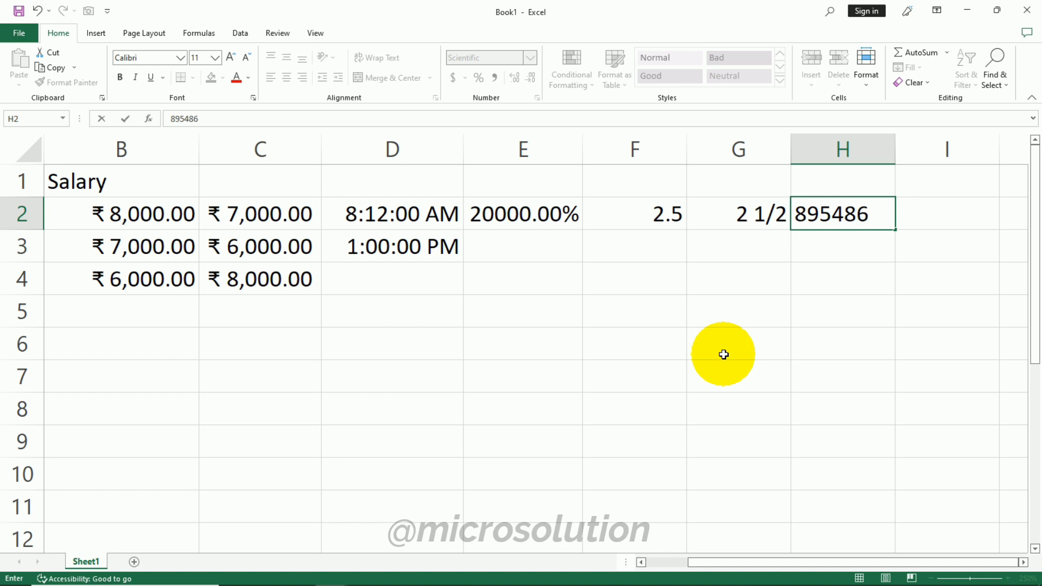
key("Tab")
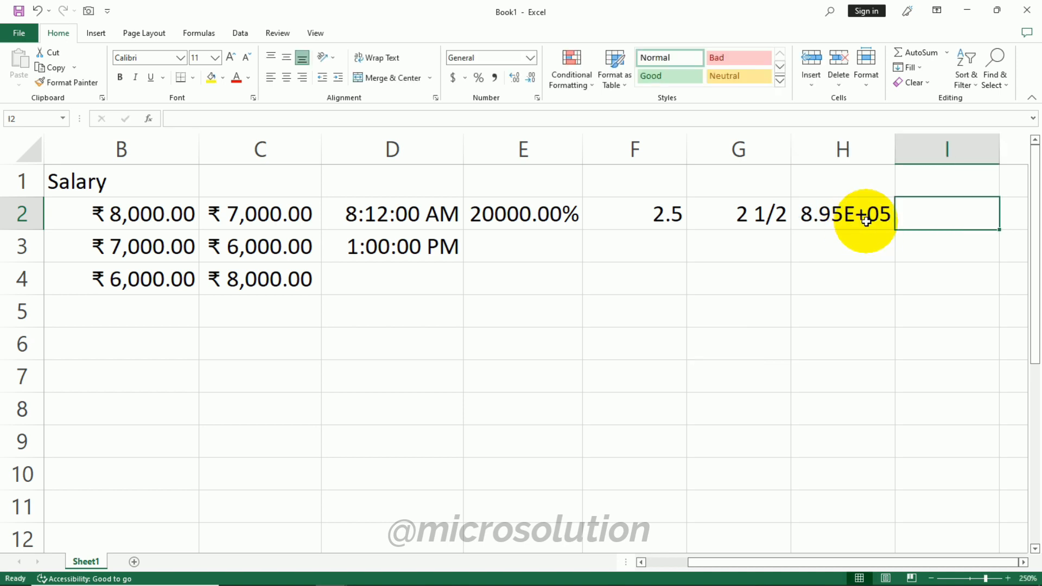
- Apply the Text format to I2 and D7, and enter 56 in D7
left_click(530, 57)
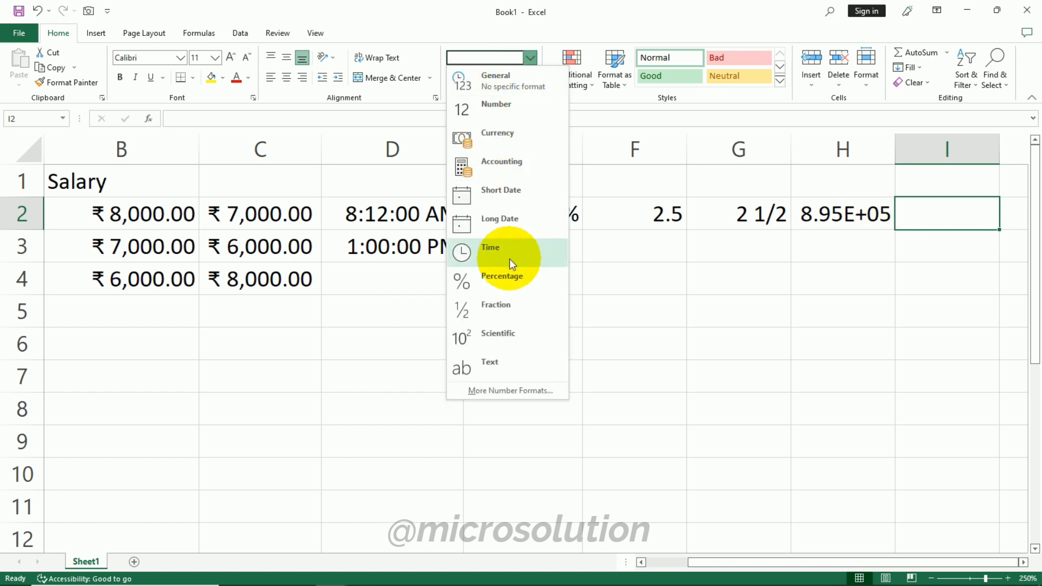
left_click(484, 367)
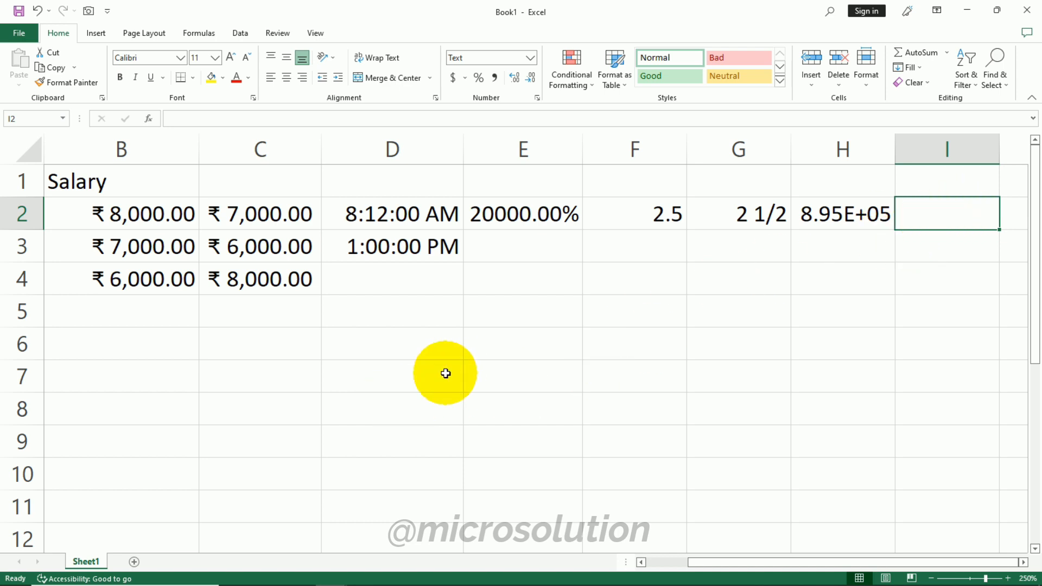
left_click(372, 373)
left_click(530, 58)
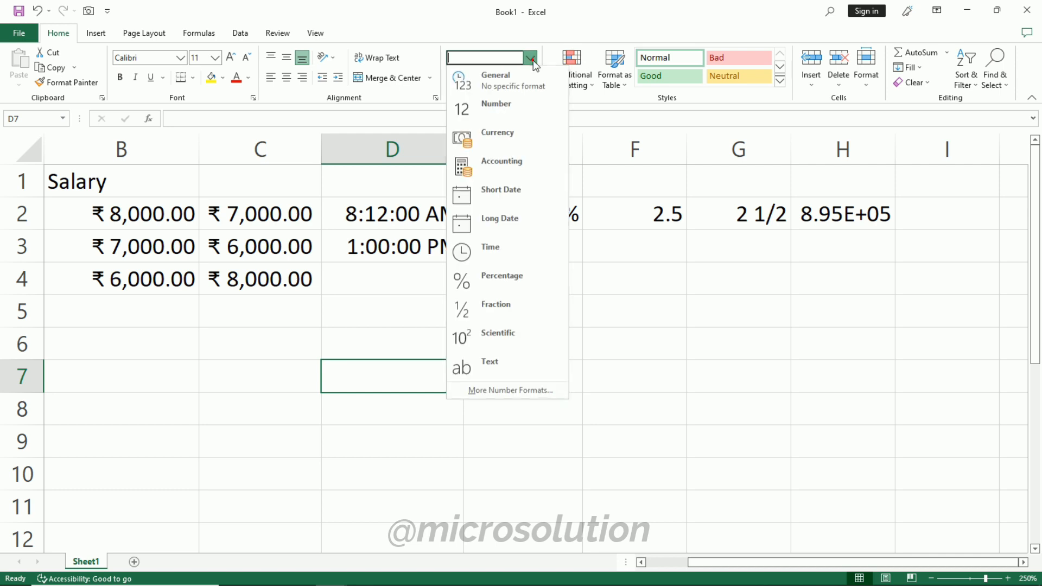
left_click(492, 362)
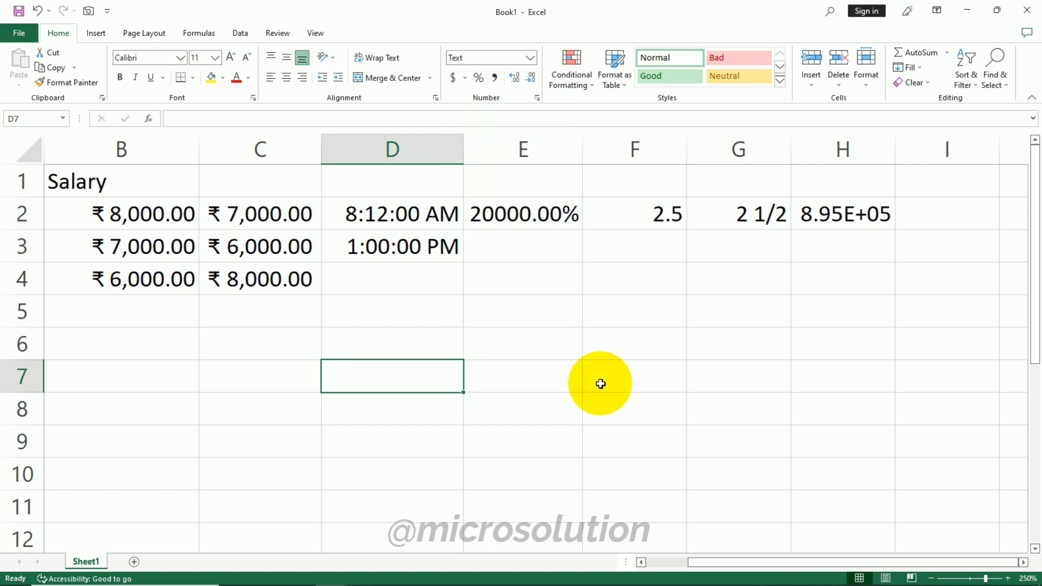
type("56")
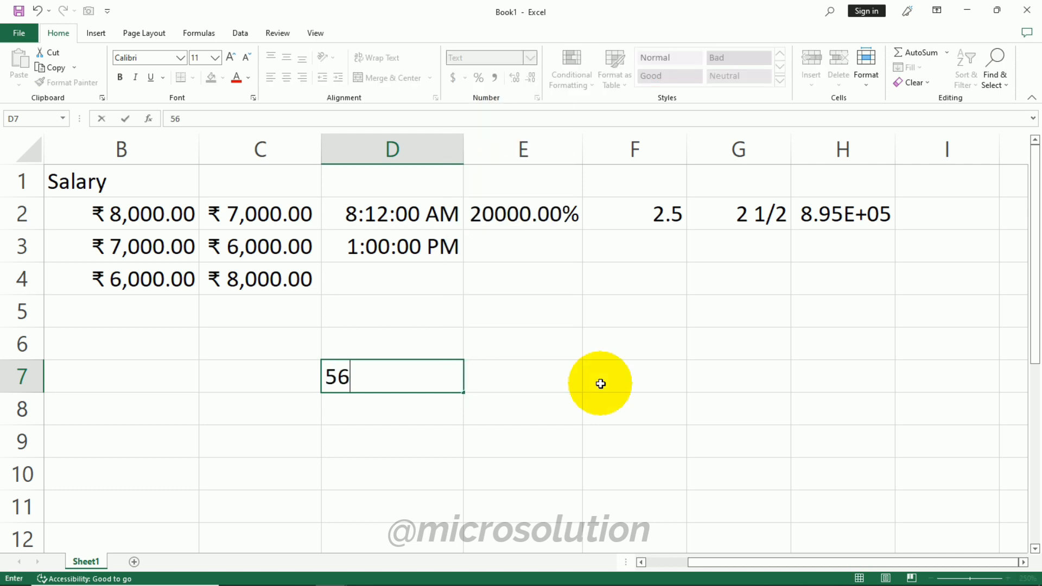
key("Tab")
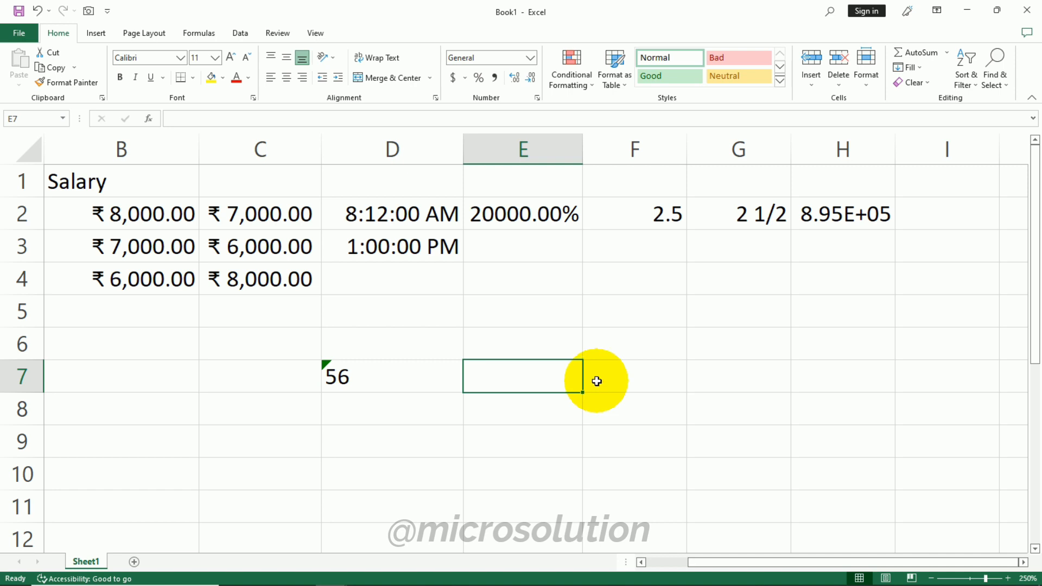
- Apply the Text format to E7 and enter 48 in it
left_click(530, 57)
left_click(472, 366)
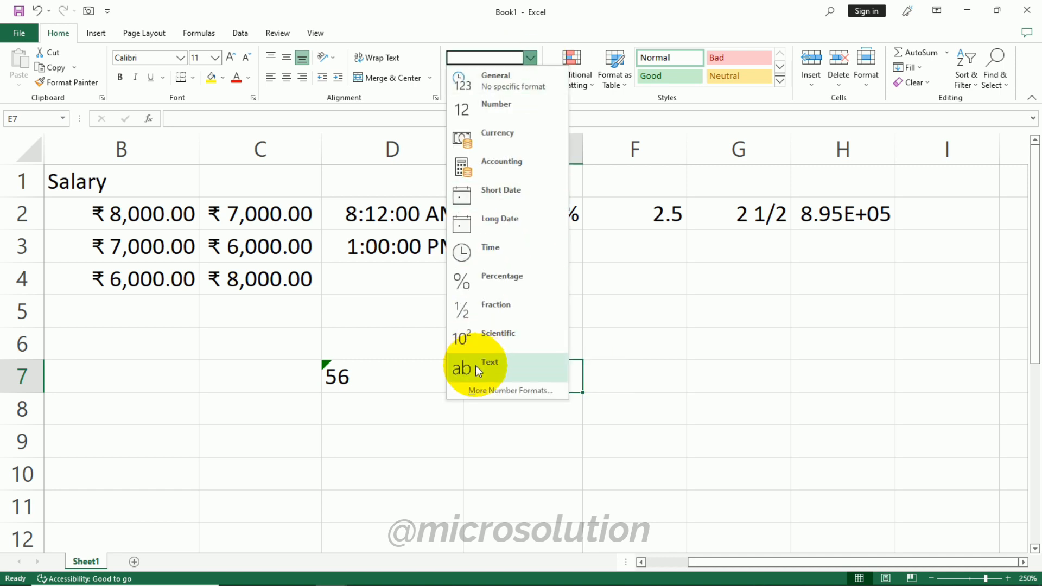
type("48")
left_click(628, 375)
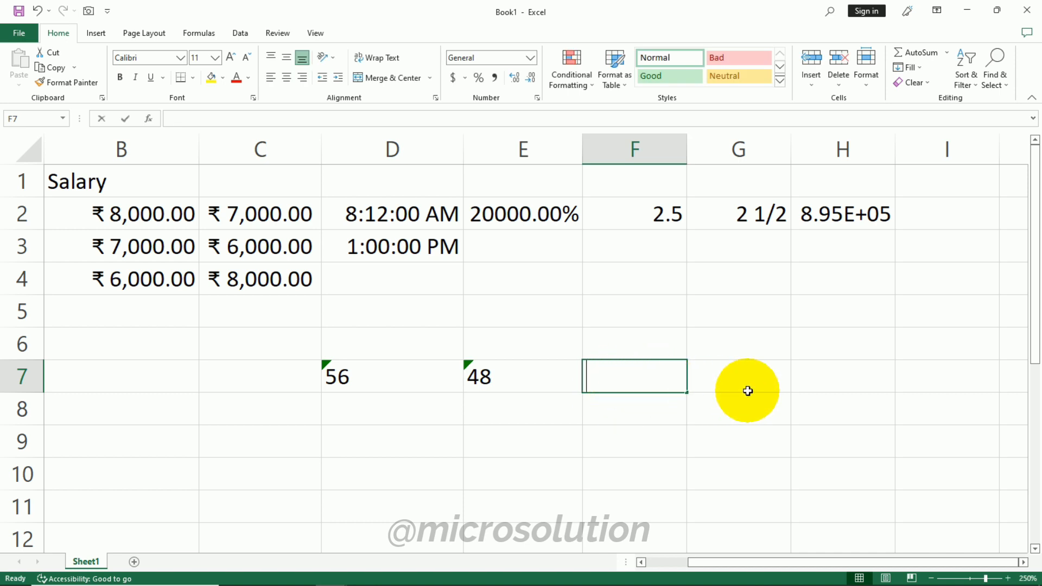
- Enter the formula =SUM(D7:E7) in F7
type("=")
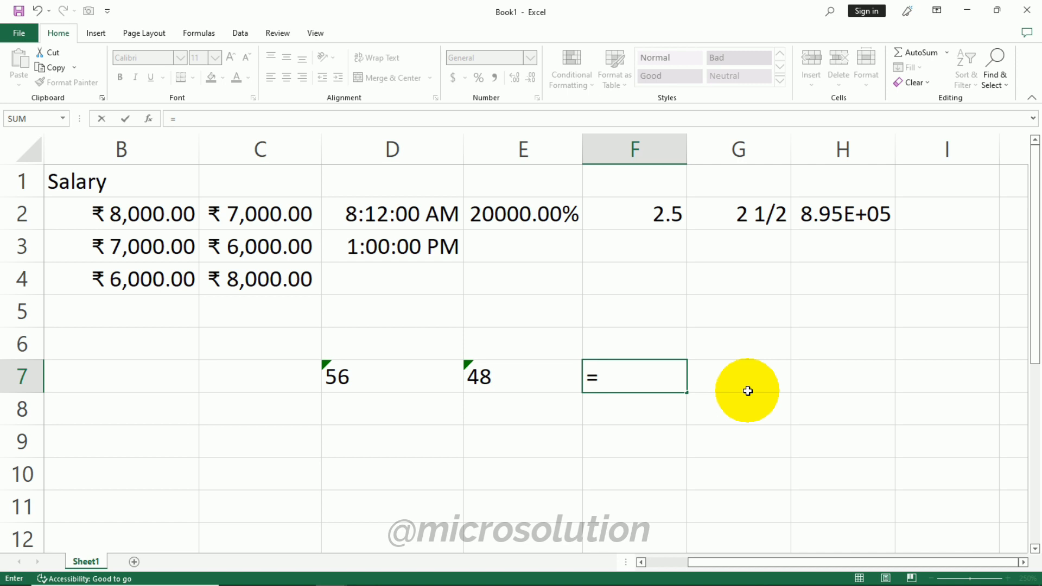
type("sum")
key("Tab")
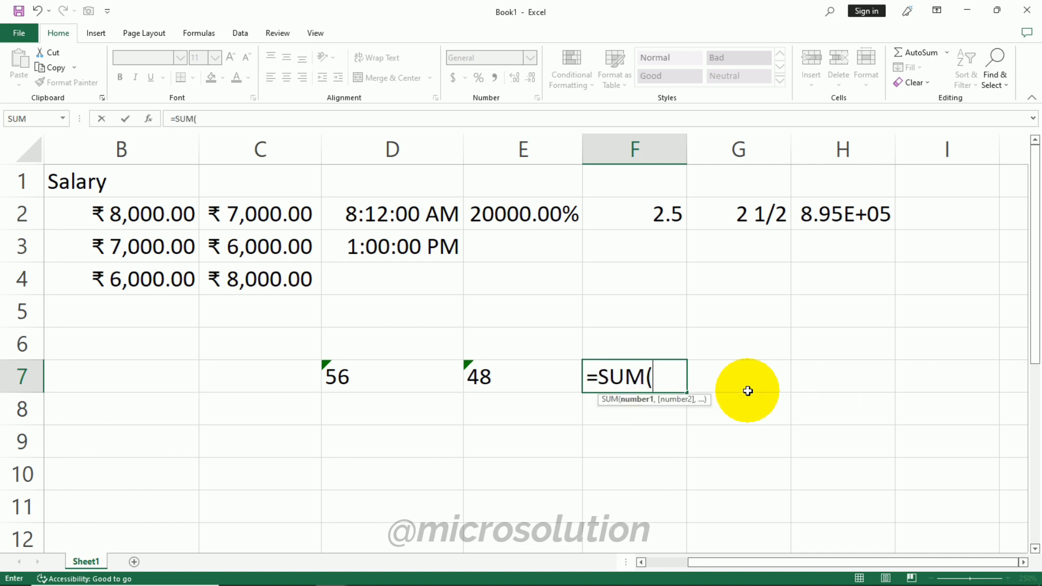
left_click_drag(347, 377, 501, 383)
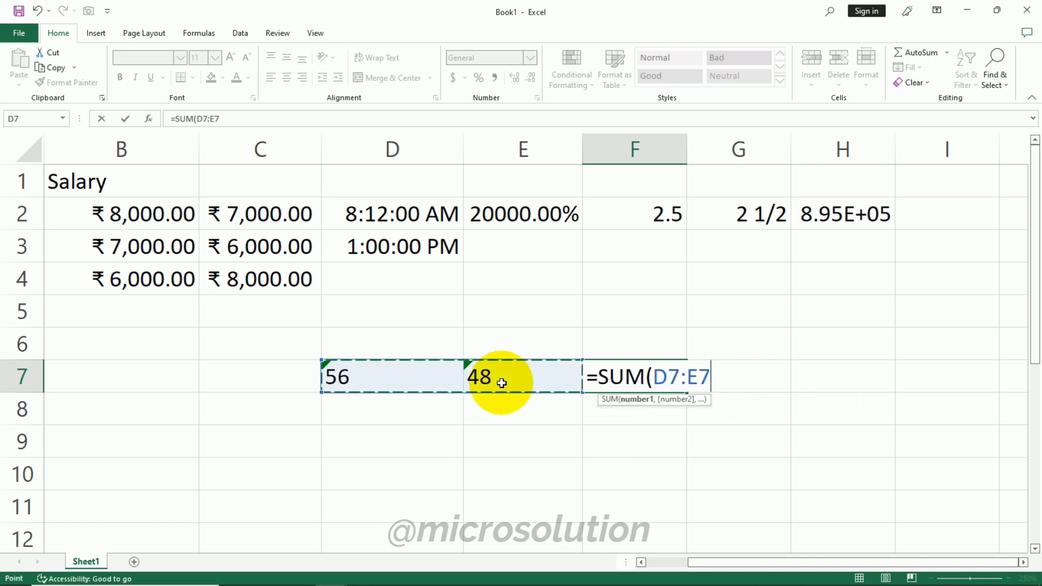
type(")")
key("Return")
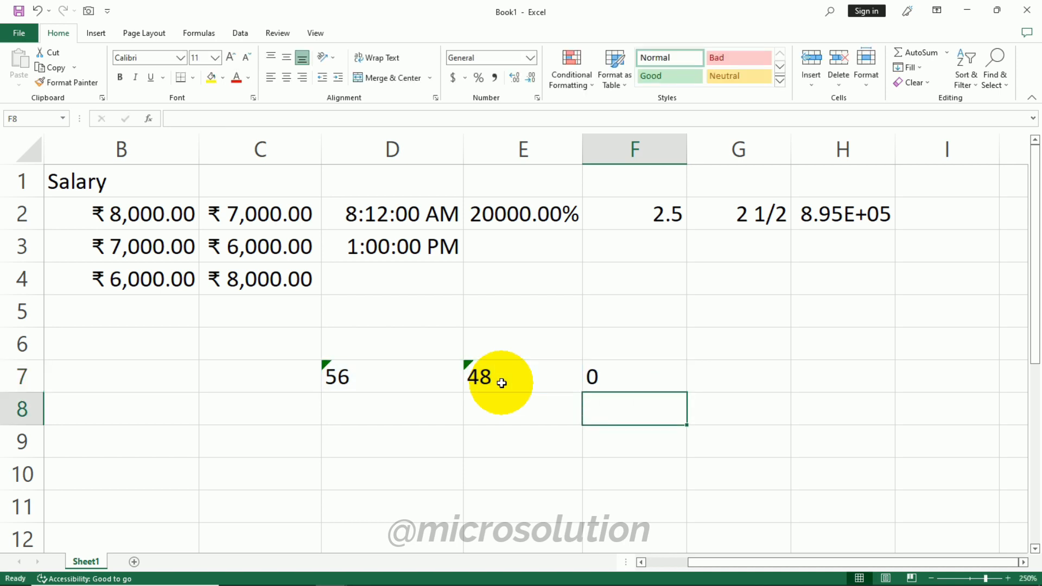
- Examine the SUM formula in F7 and the text-formatted values in D7 and E7
left_click(589, 371)
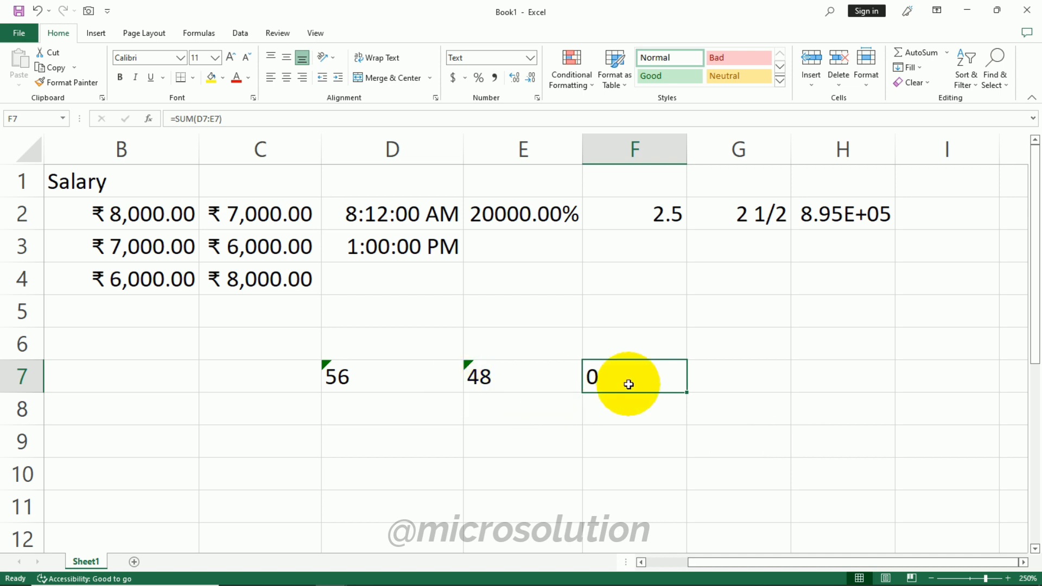
left_click(407, 383)
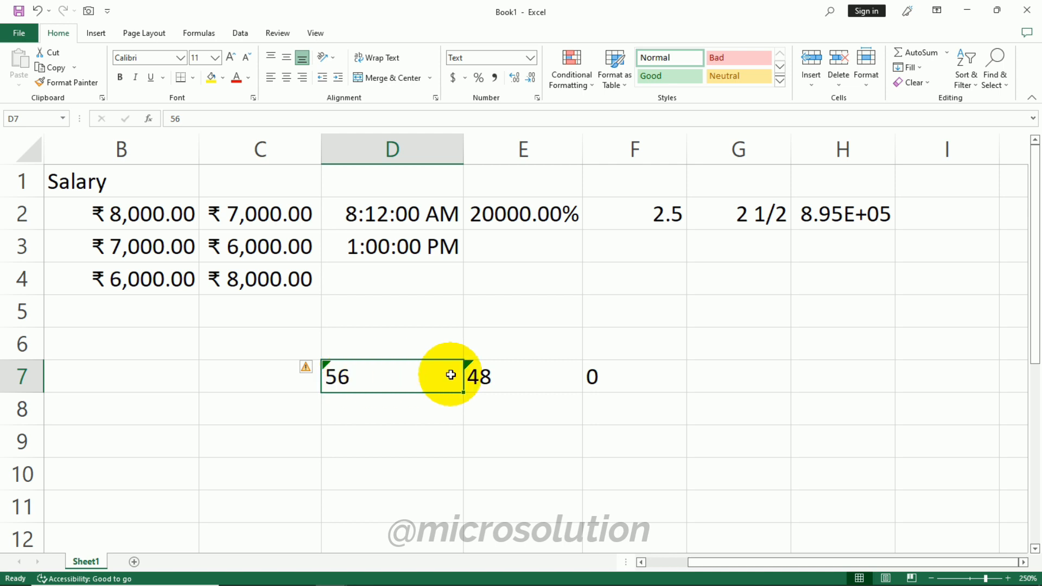
left_click(531, 373)
left_click(412, 374)
left_click(503, 377)
left_click(636, 384)
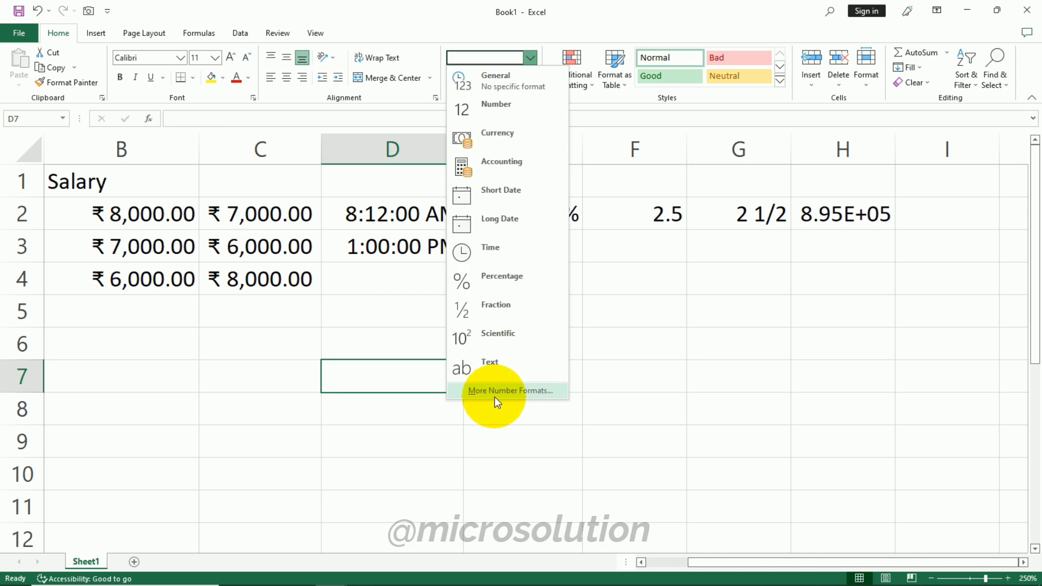
left_click(536, 389)
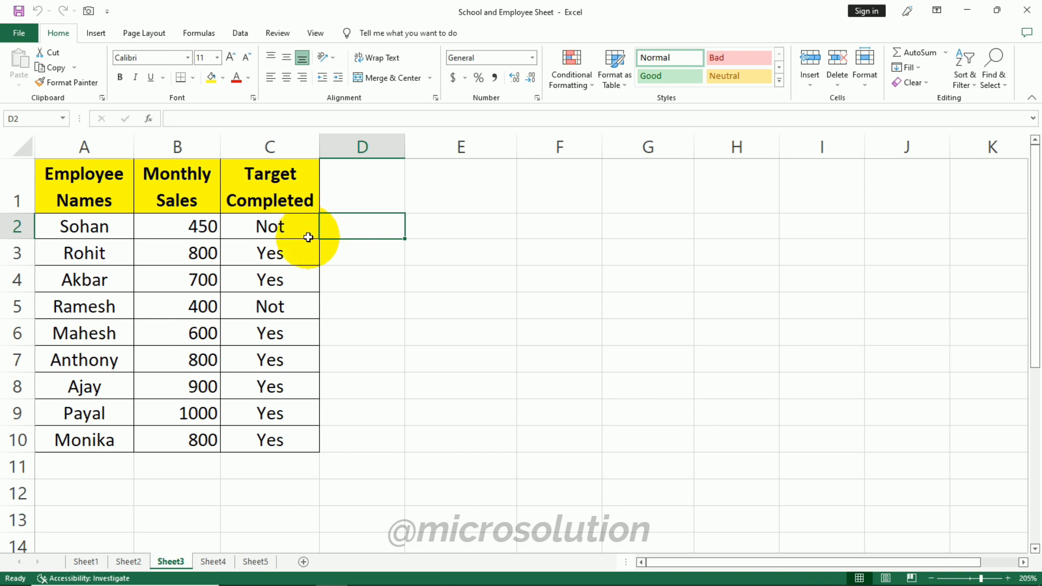
left_click(585, 84)
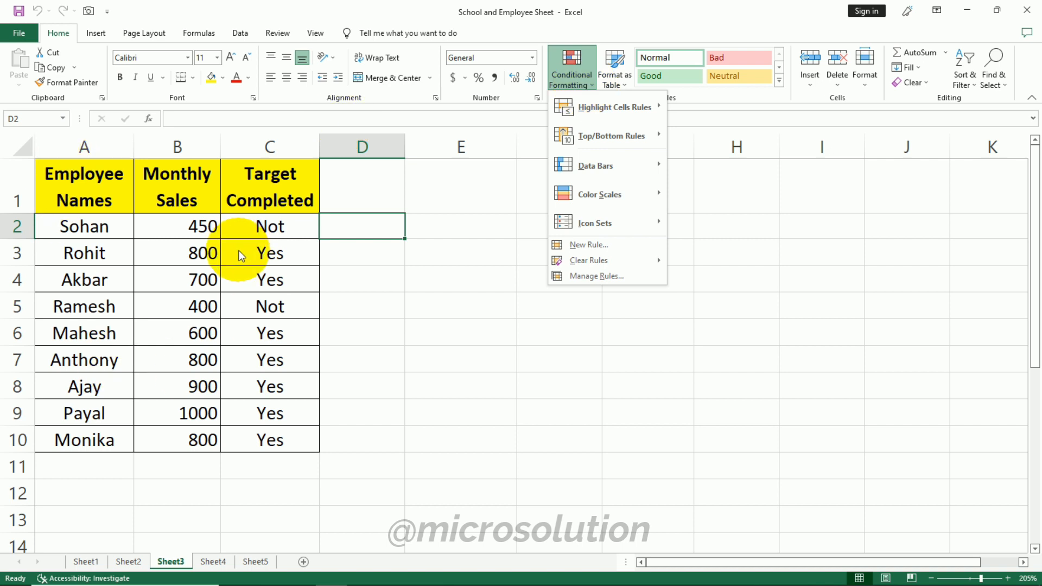
mouse_move(640, 176)
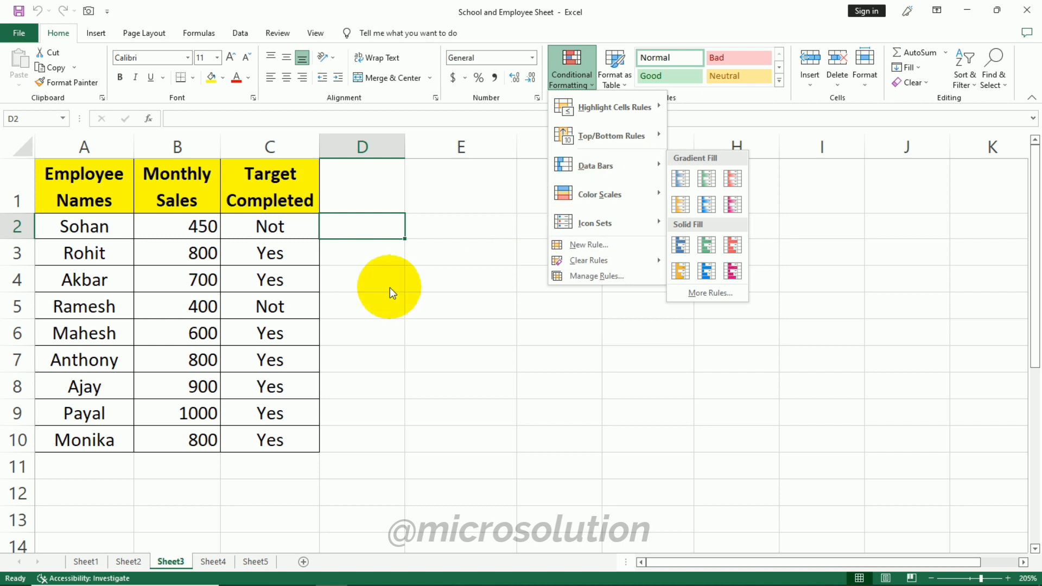
mouse_move(585, 109)
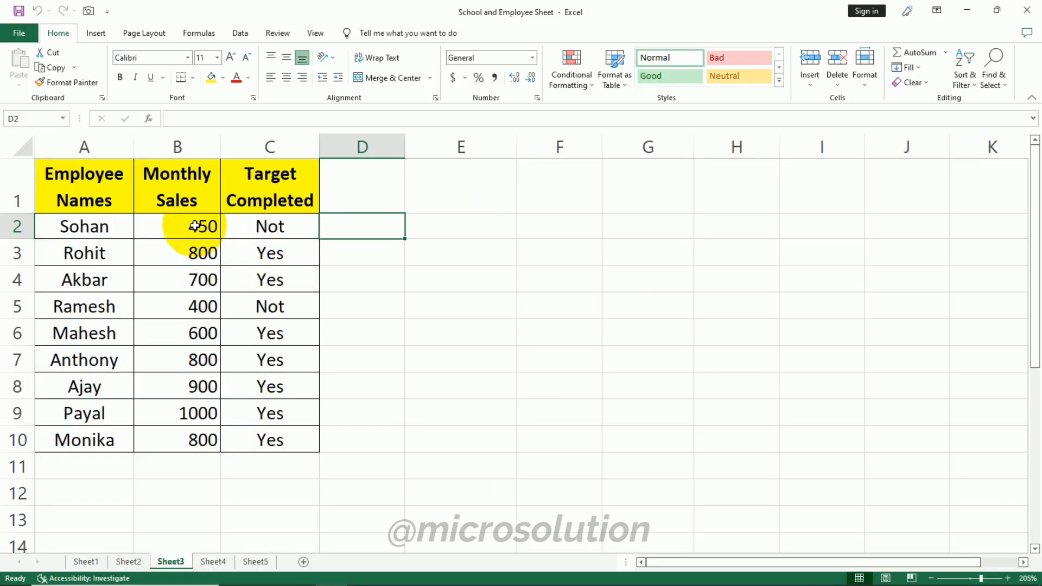
- Add a Greater Than rule to Monthly Sales B2:B10 highlighting values above 500 with a custom yellow fill
left_click_drag(194, 226, 191, 437)
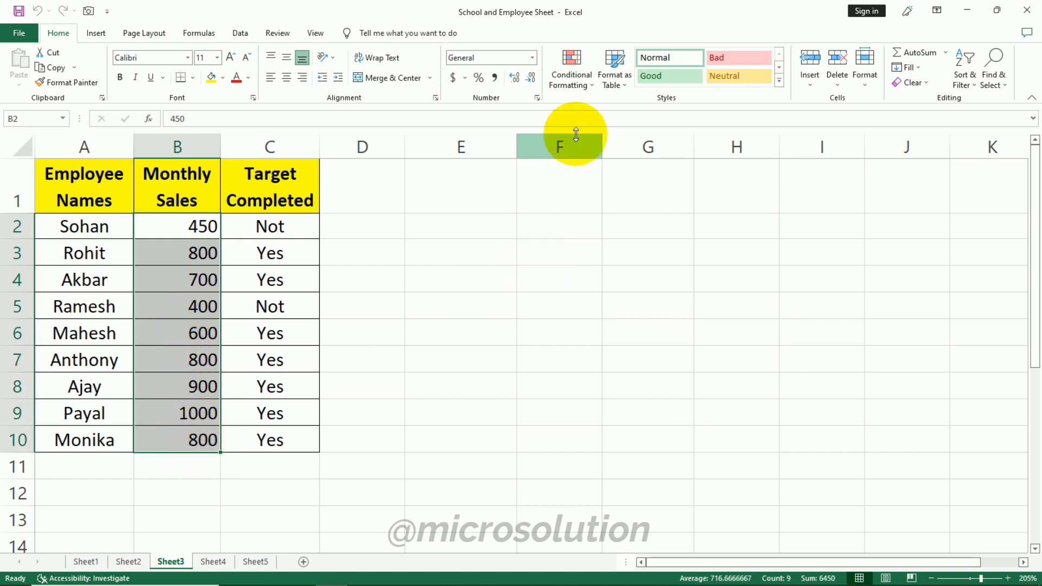
left_click(580, 91)
mouse_move(590, 119)
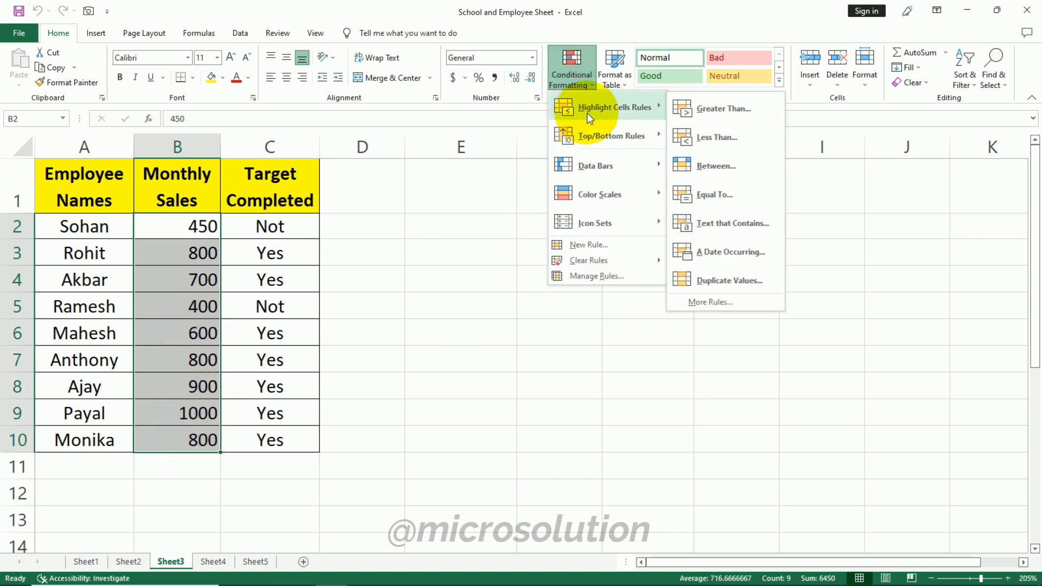
left_click(723, 108)
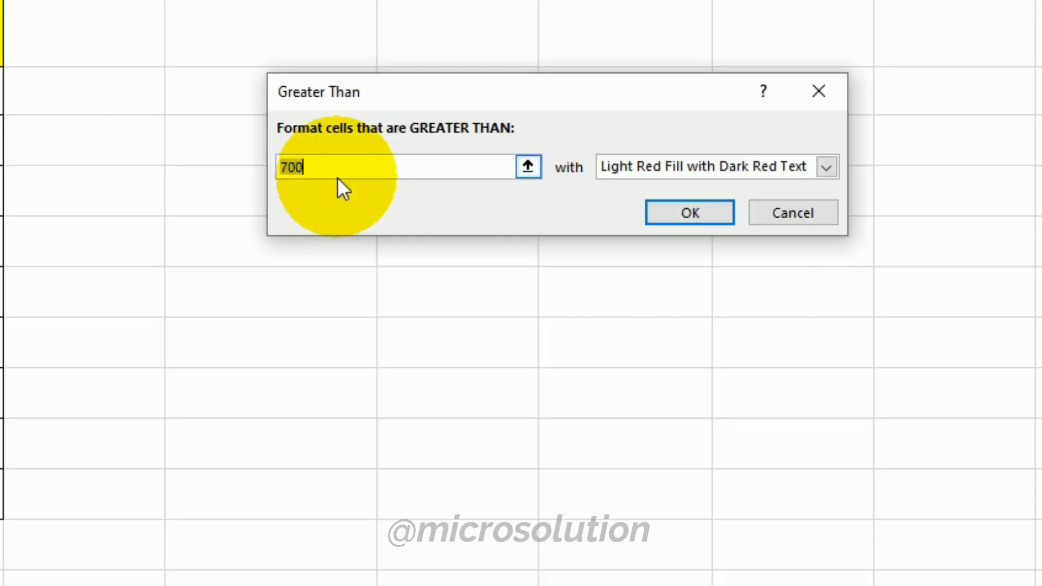
type("500")
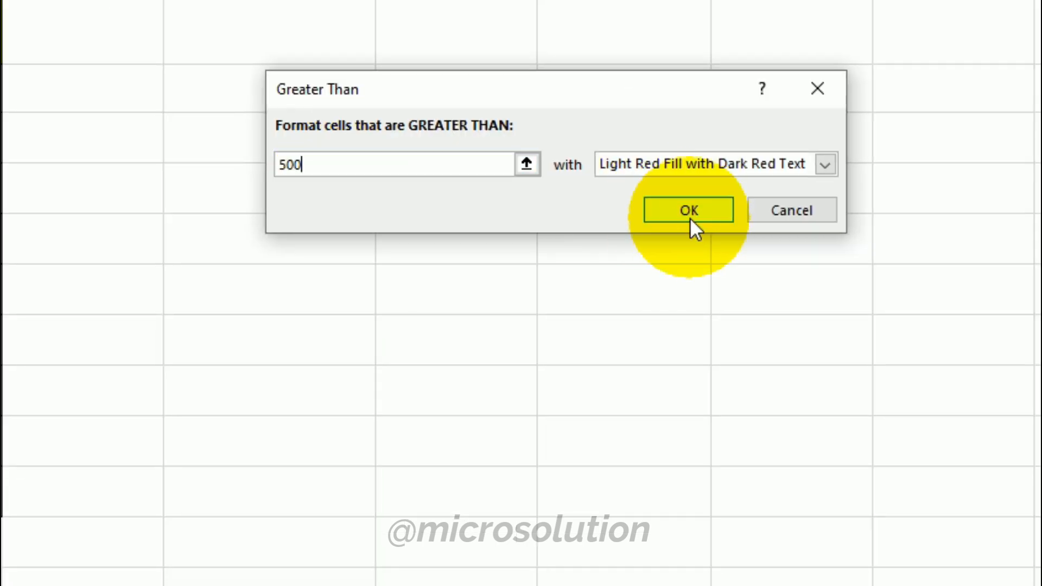
left_click(826, 165)
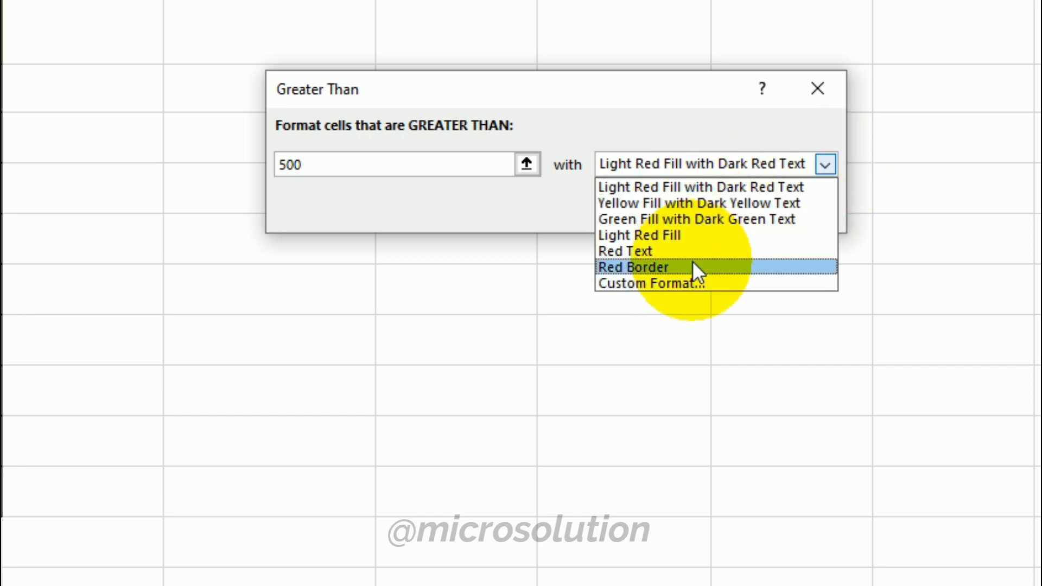
left_click(682, 282)
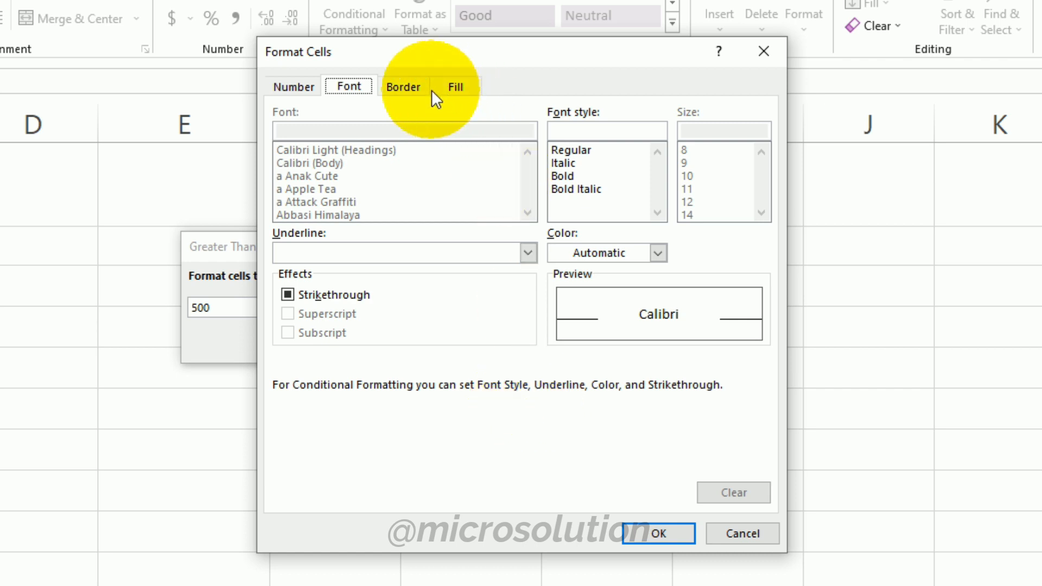
left_click(455, 87)
left_click(345, 282)
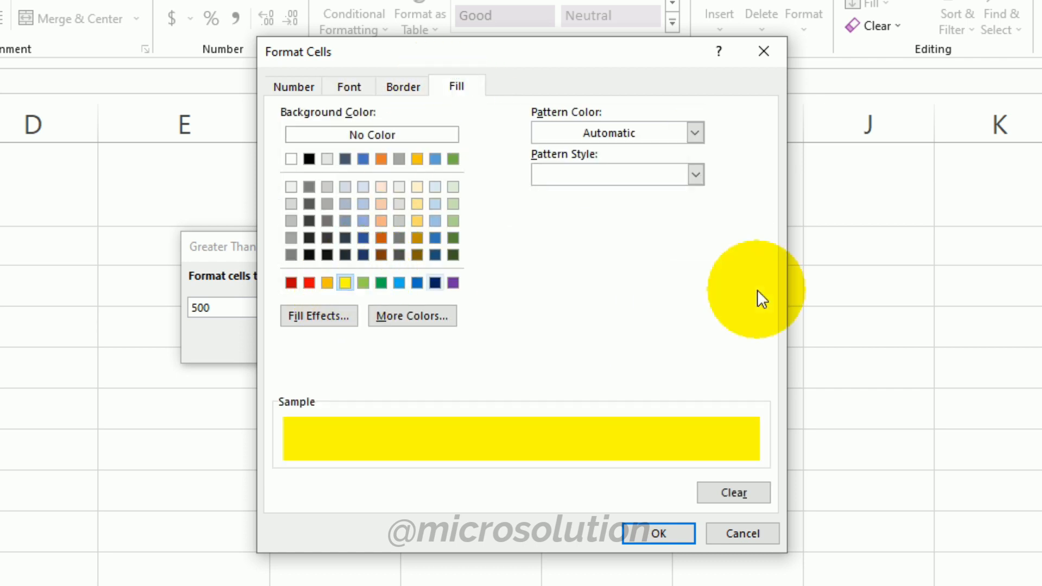
left_click(407, 91)
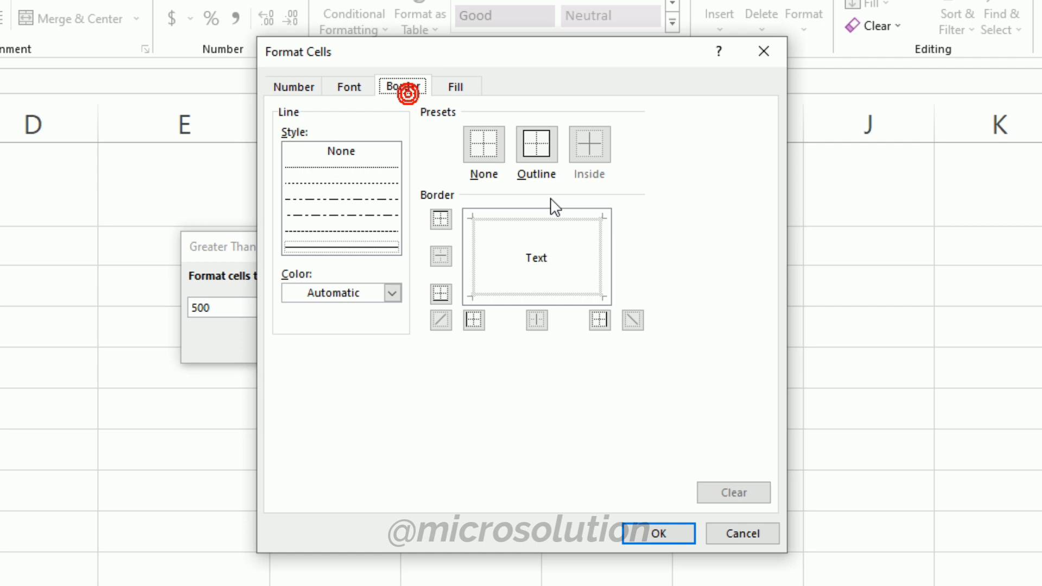
left_click(356, 90)
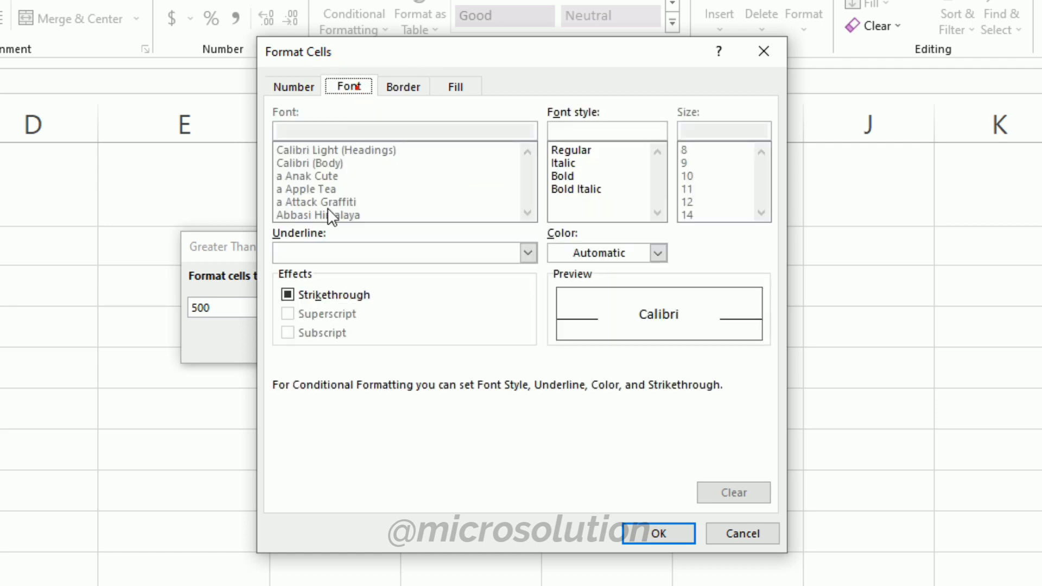
left_click(652, 532)
left_click(676, 290)
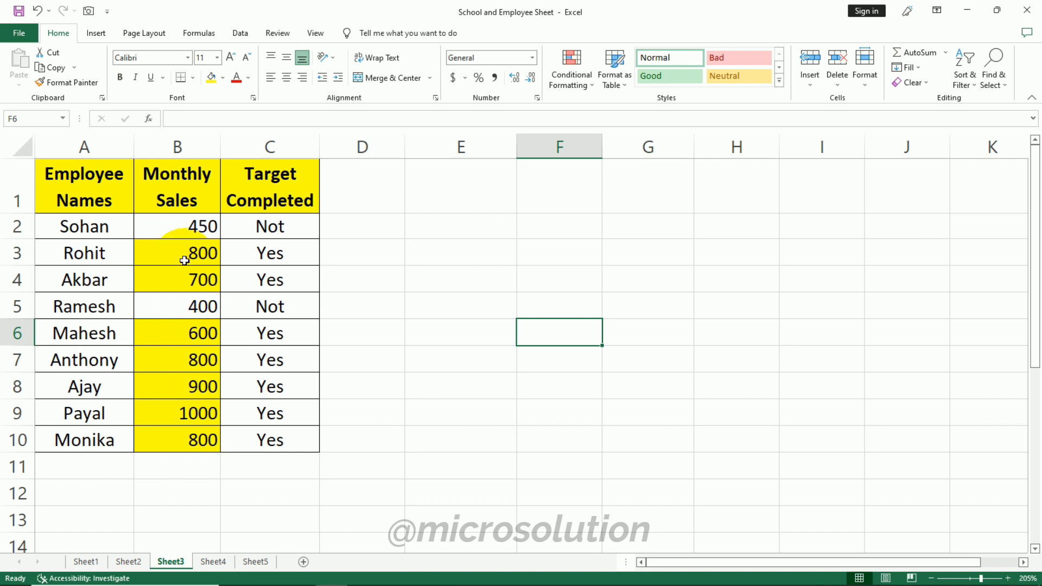
- Add a Less Than rule to B2:B10 highlighting values below 500 with Light Red Fill with Dark Red Text
left_click_drag(180, 226, 179, 440)
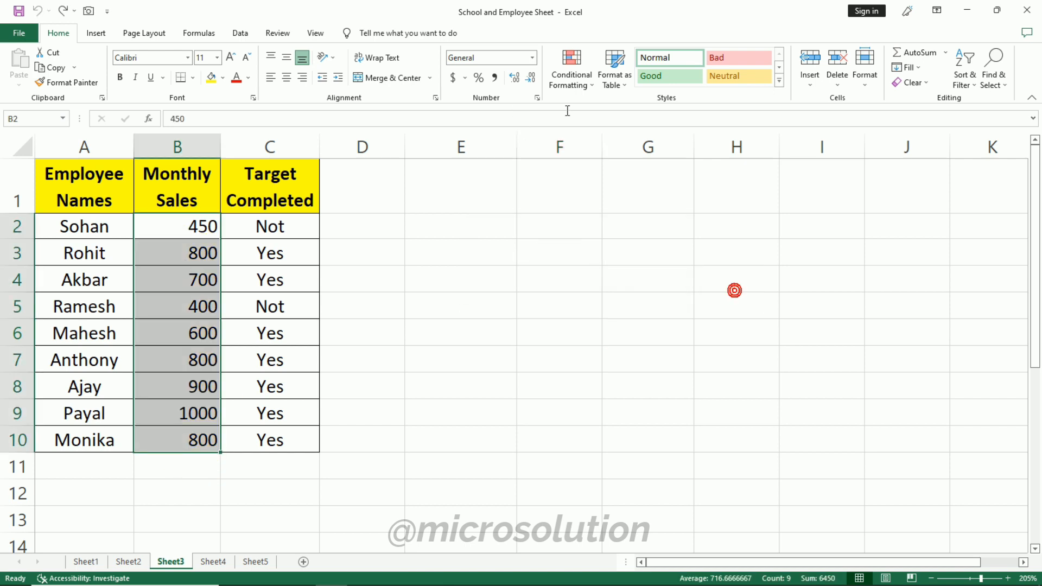
left_click(562, 78)
mouse_move(615, 106)
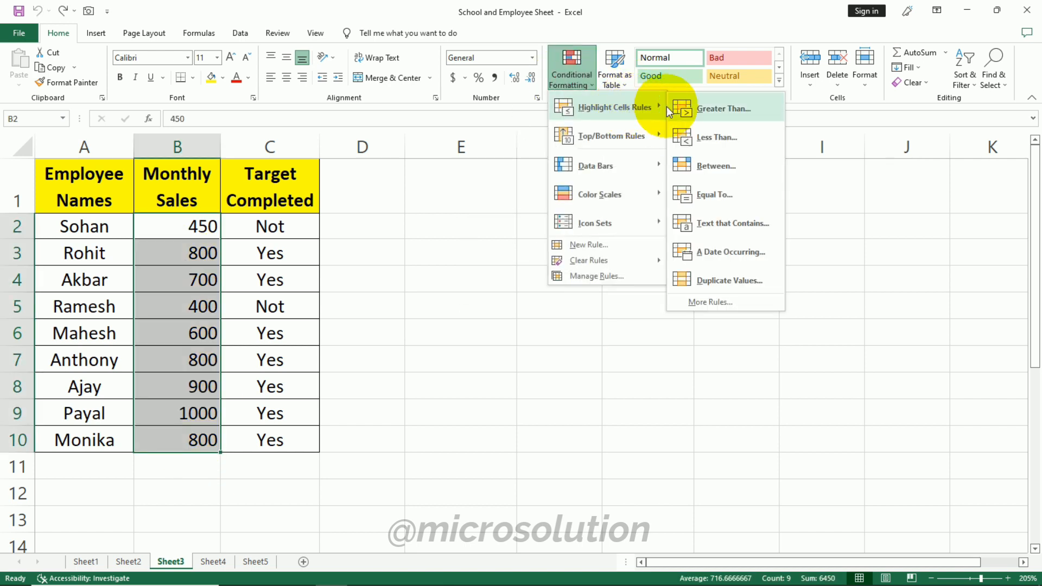
left_click(749, 139)
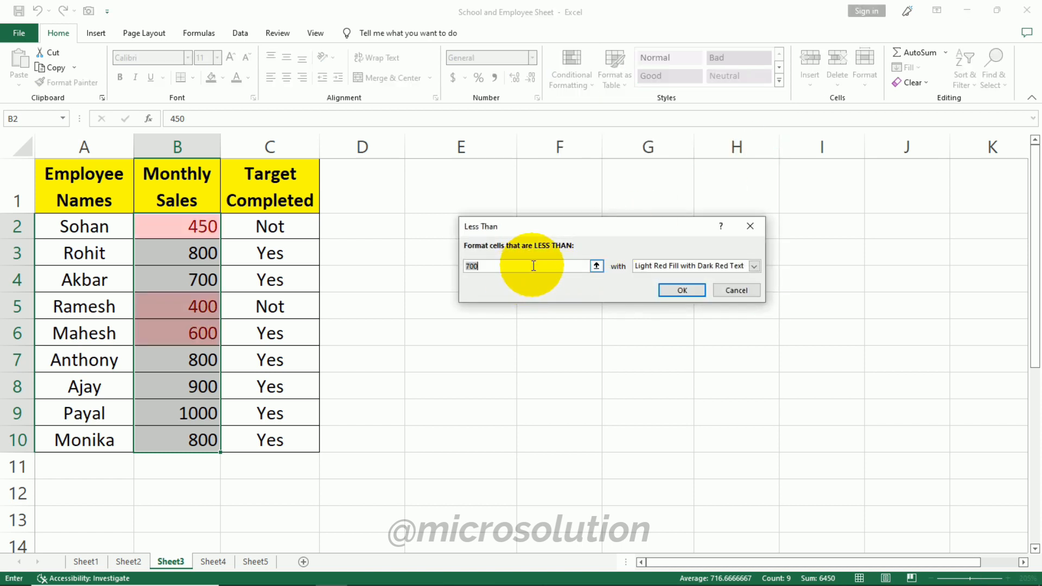
type("500")
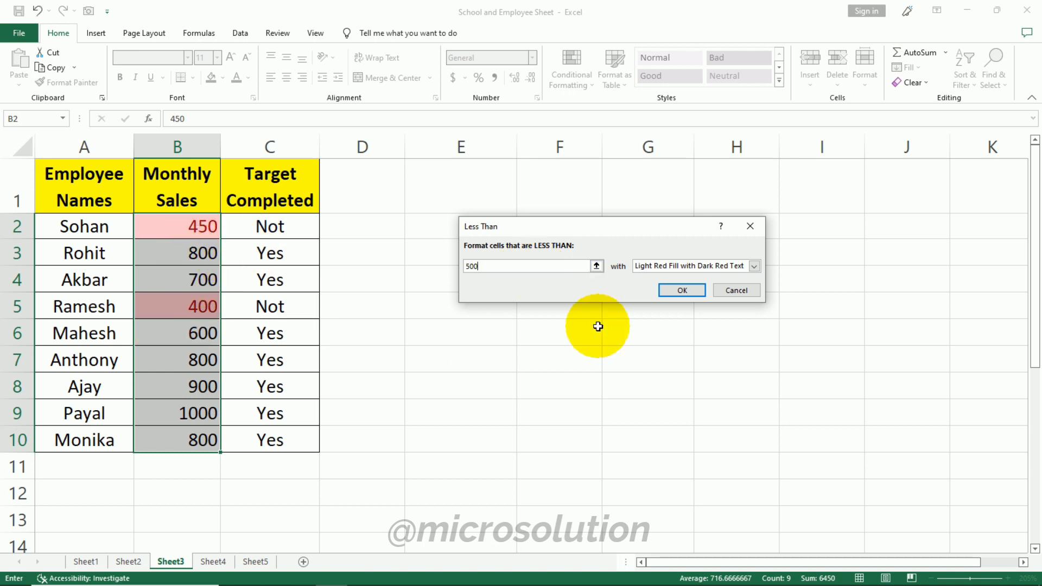
left_click(682, 290)
left_click(641, 376)
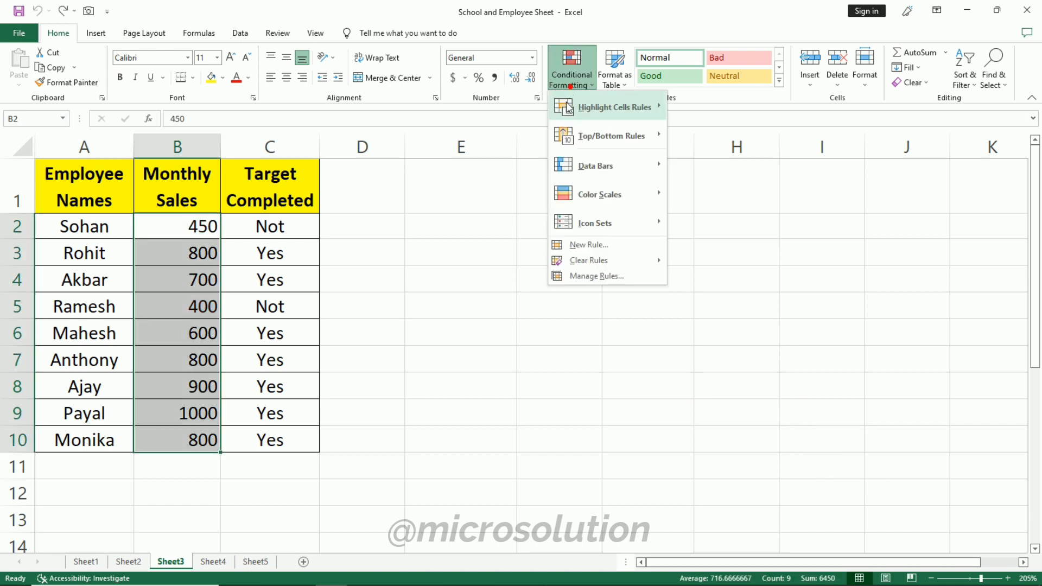
- Add an Equal To rule to B2:B10 highlighting the value 1000 with Light Red Fill with Dark Red Text
mouse_move(637, 110)
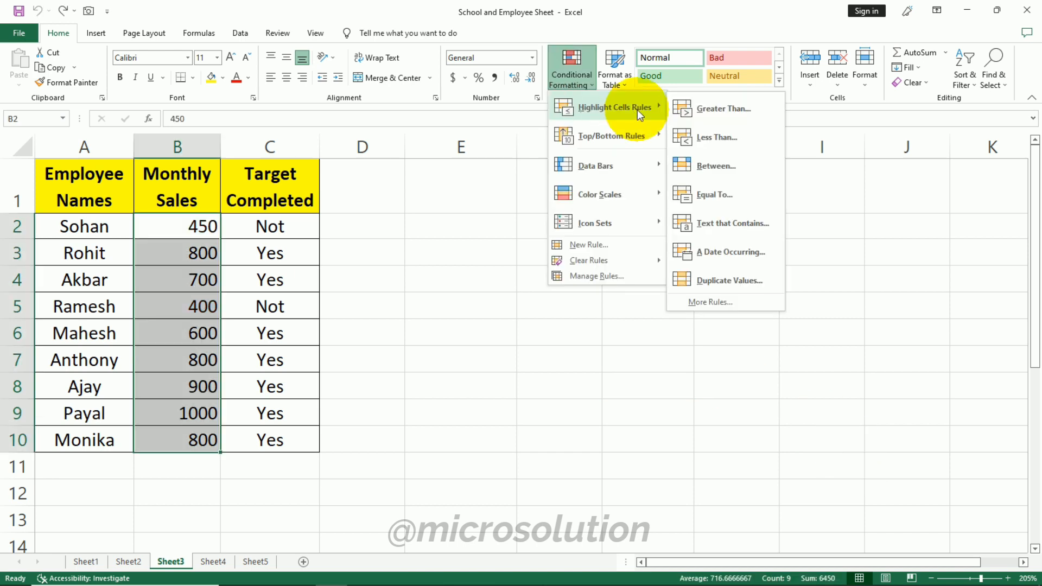
left_click(748, 191)
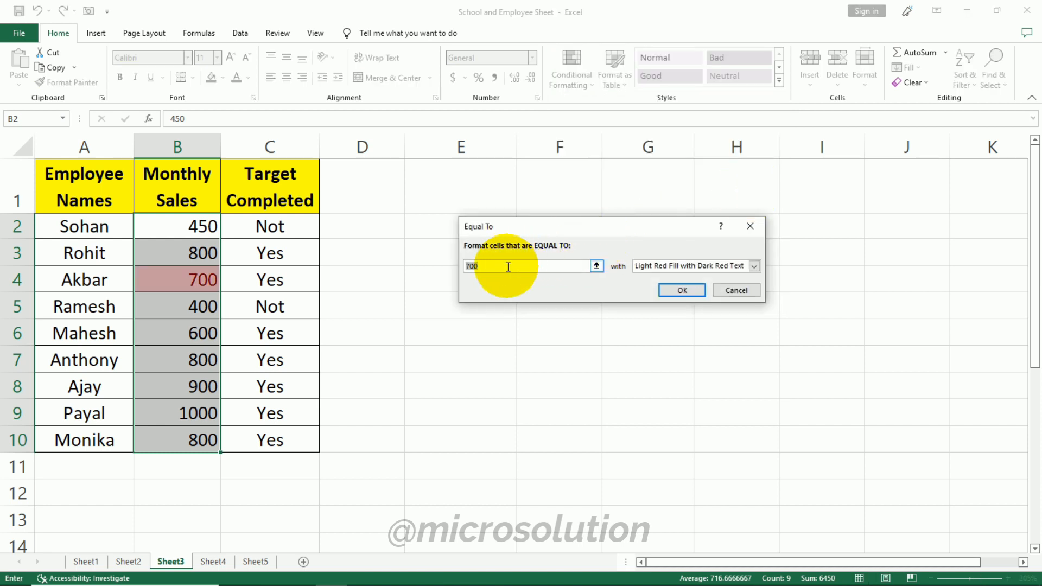
type("1000")
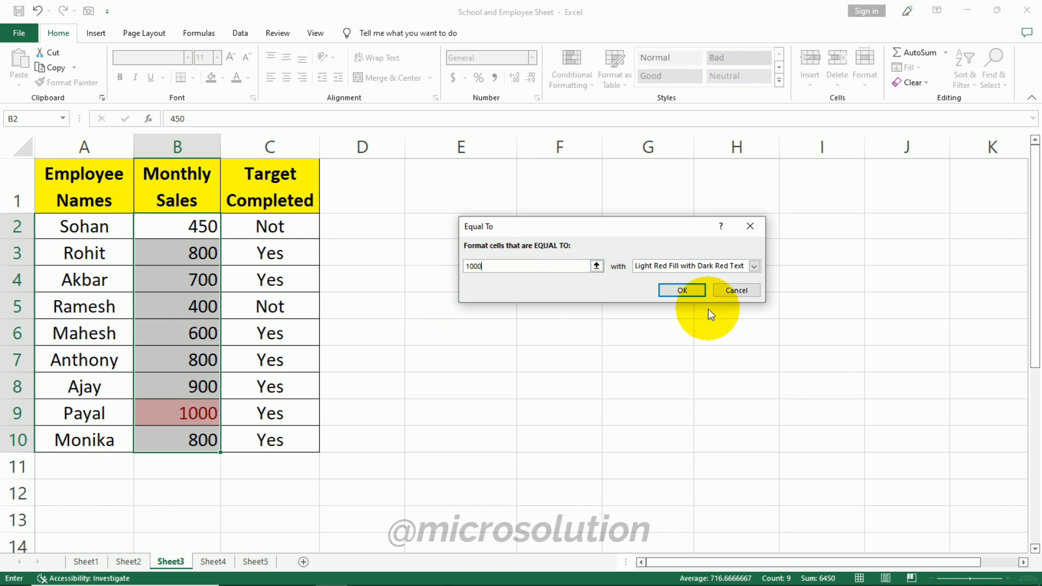
left_click(684, 291)
left_click(553, 411)
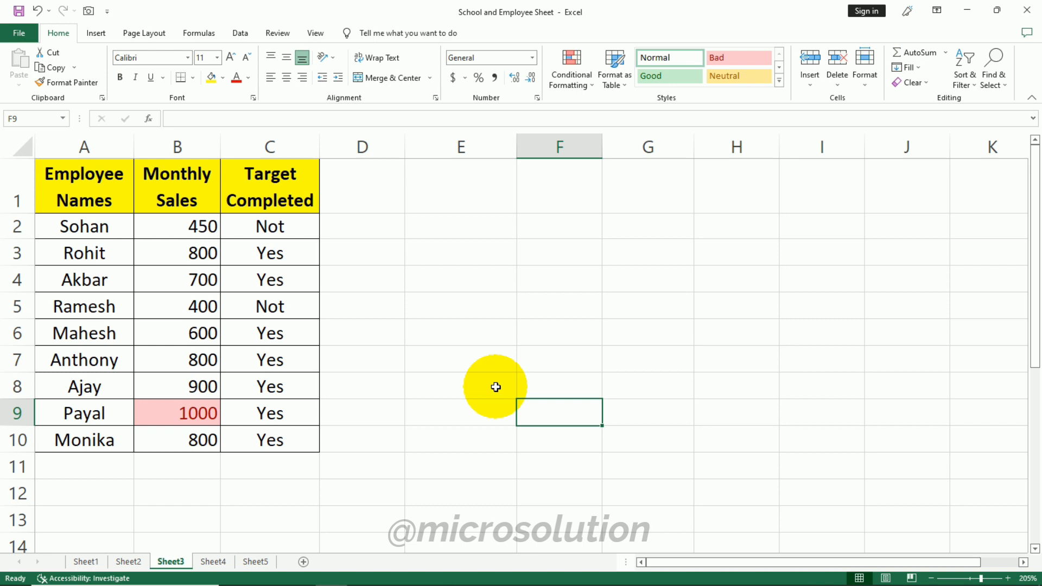
- Undo the Equal To highlighting rule on the Monthly Sales column
left_click(273, 243)
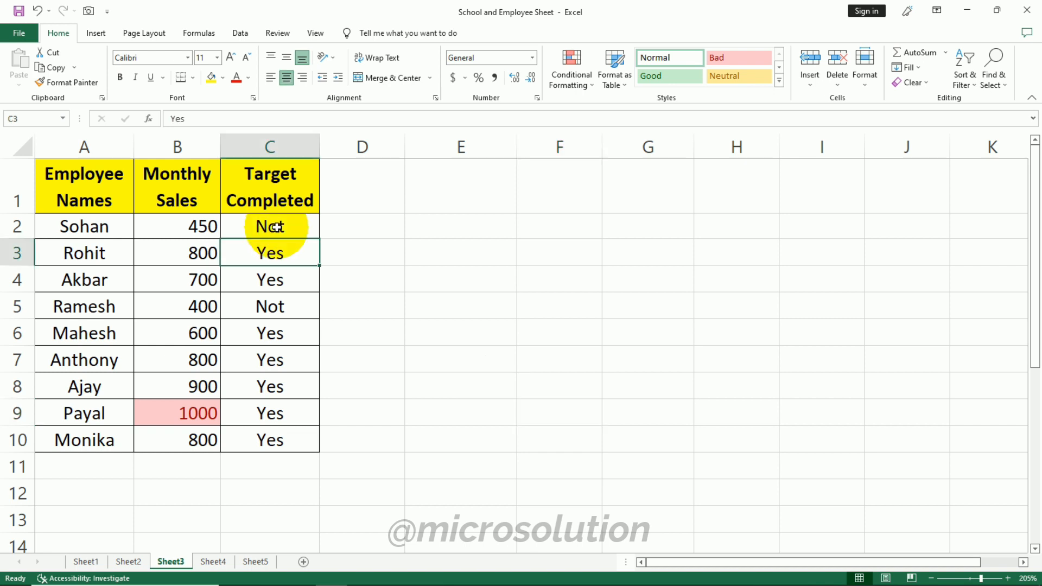
key("ctrl+z")
left_click(367, 272)
- Highlight Target Completed cells C2:C10 containing the text Not with Light Red Fill with Dark Red Text
left_click_drag(282, 225, 278, 440)
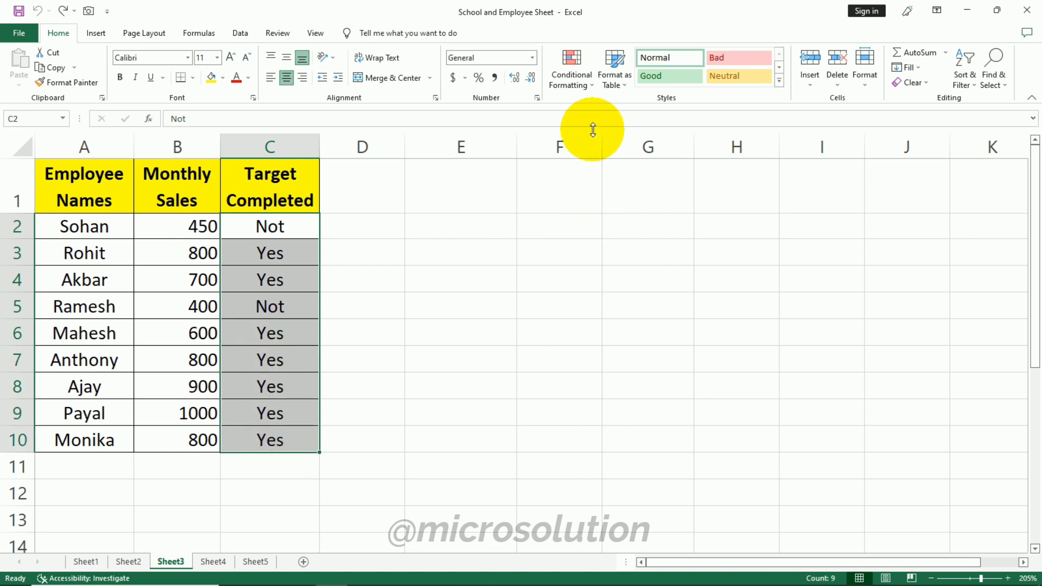
left_click(584, 86)
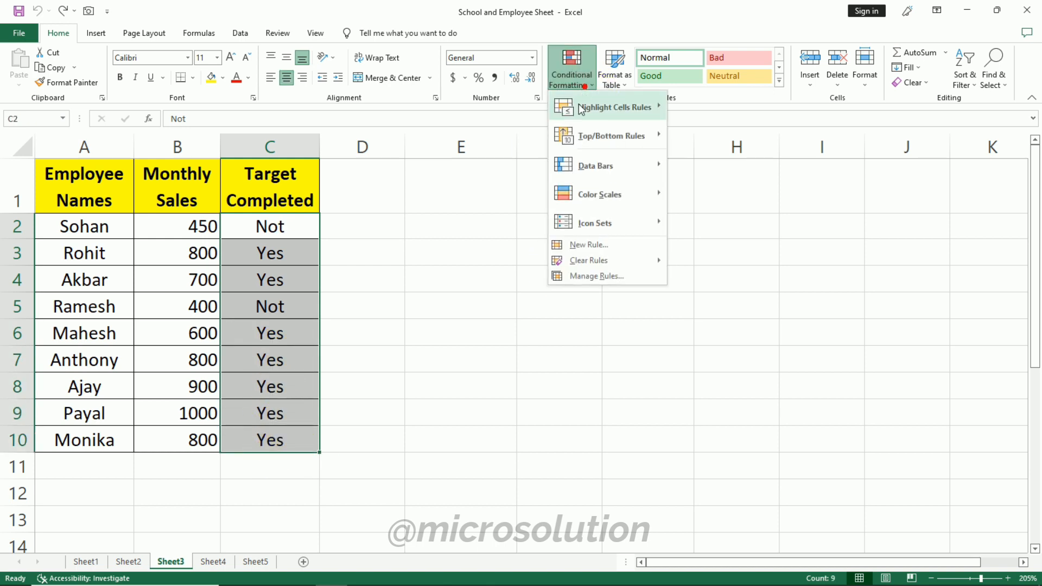
mouse_move(619, 104)
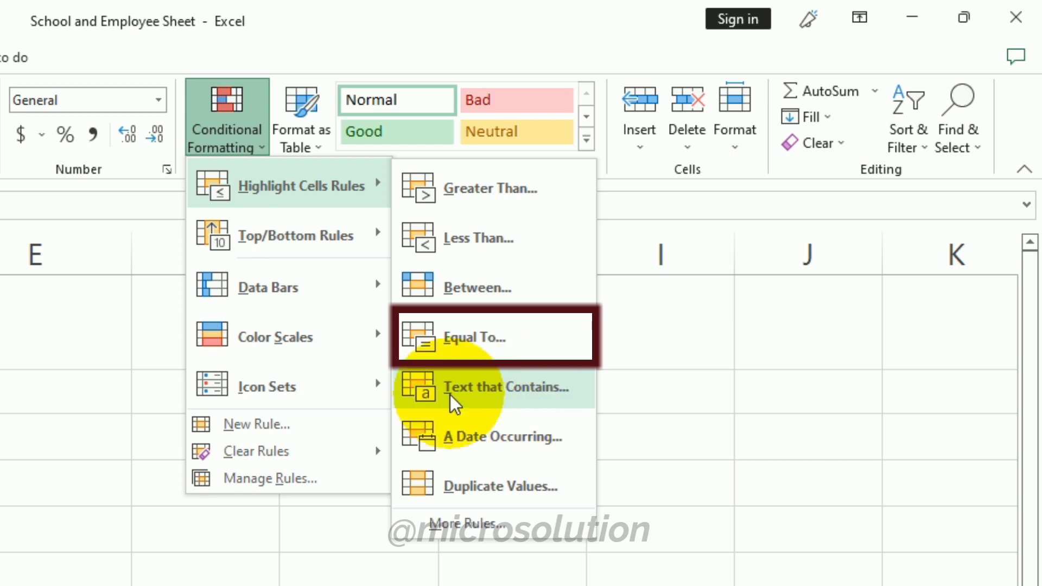
left_click(730, 224)
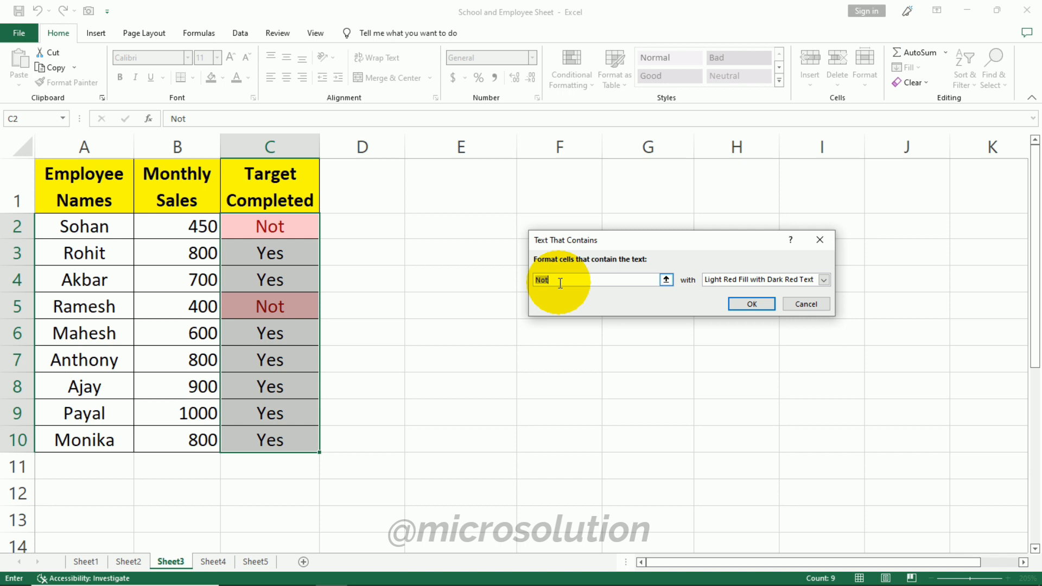
left_click(749, 305)
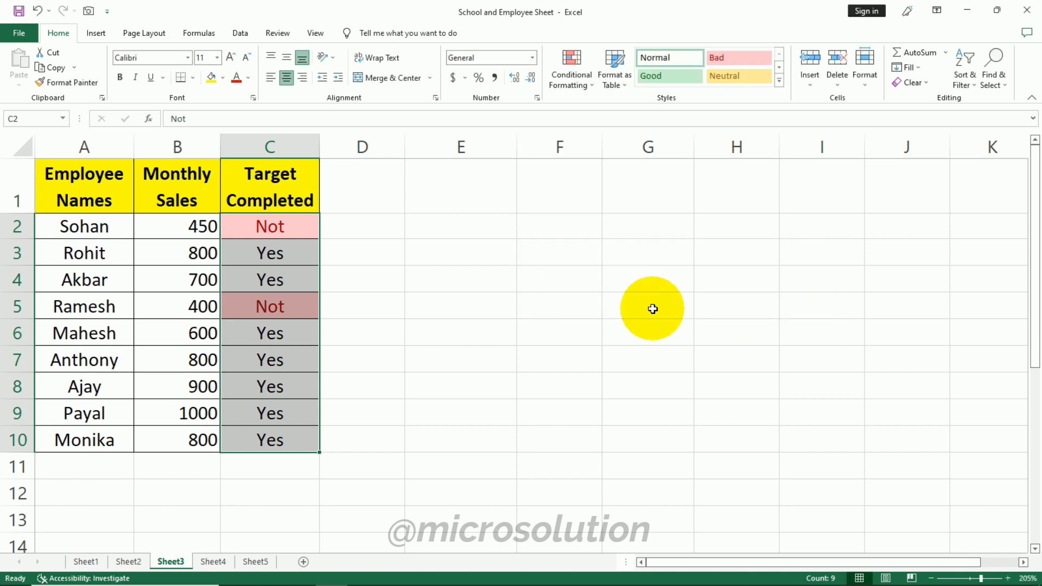
left_click(612, 310)
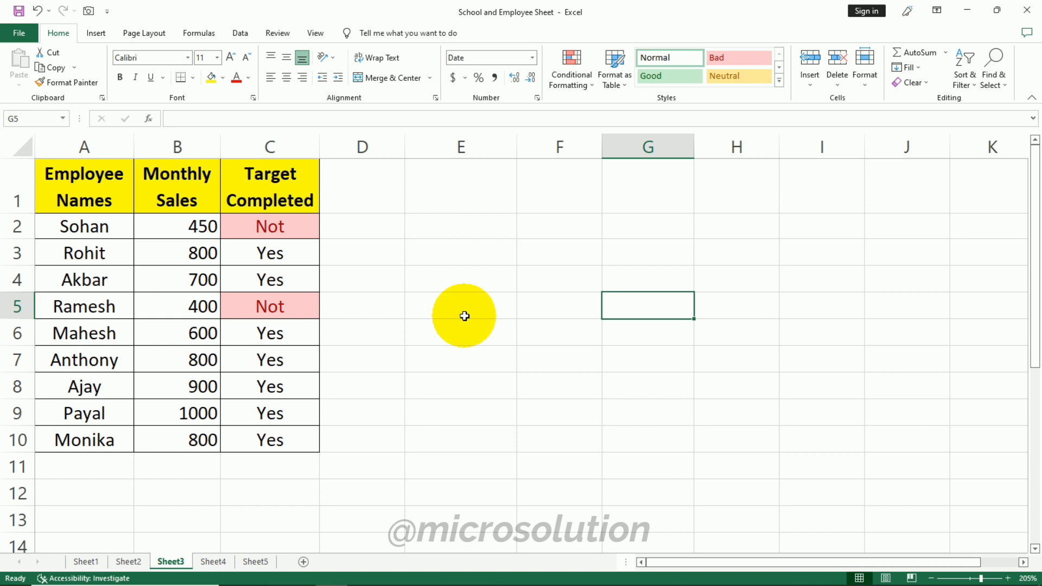
- Highlight cells in C2:C10 containing the text Yes with a custom yellow fill
mouse_move(272, 225)
left_mouse_down()
mouse_move(281, 356)
mouse_move(272, 434)
mouse_move(292, 432)
left_mouse_up()
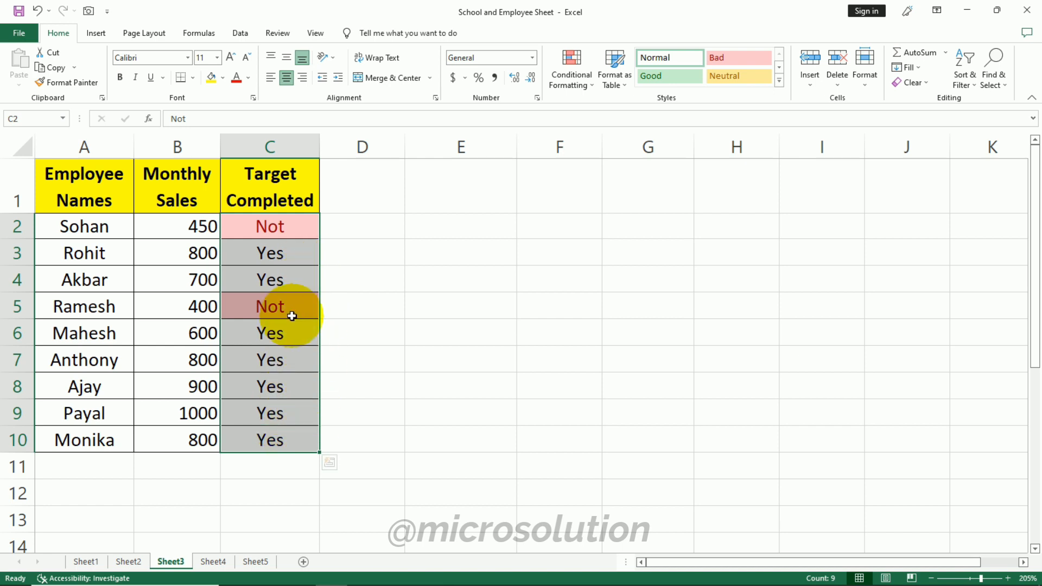
left_click(576, 76)
mouse_move(635, 101)
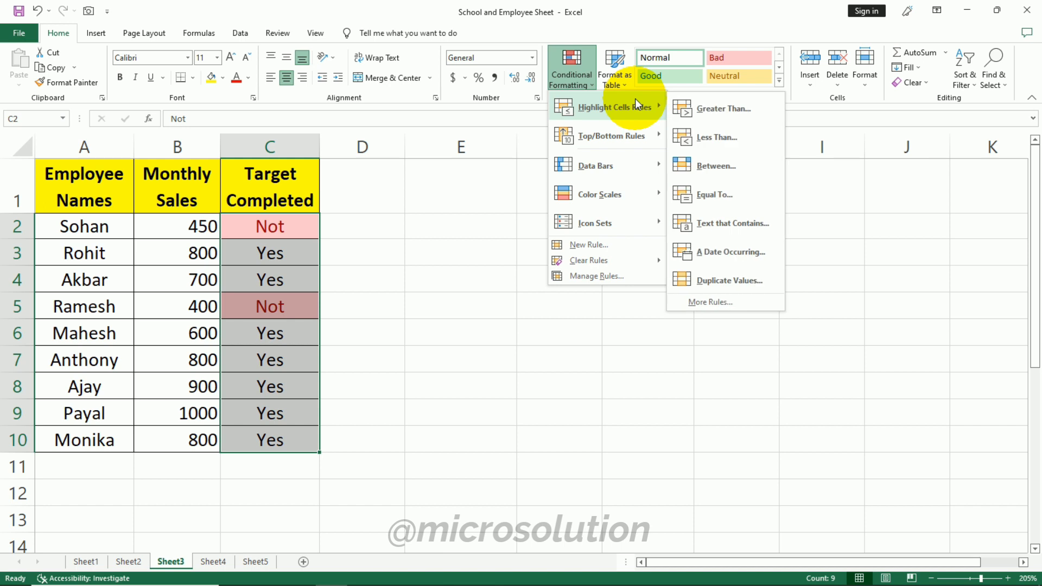
left_click(739, 227)
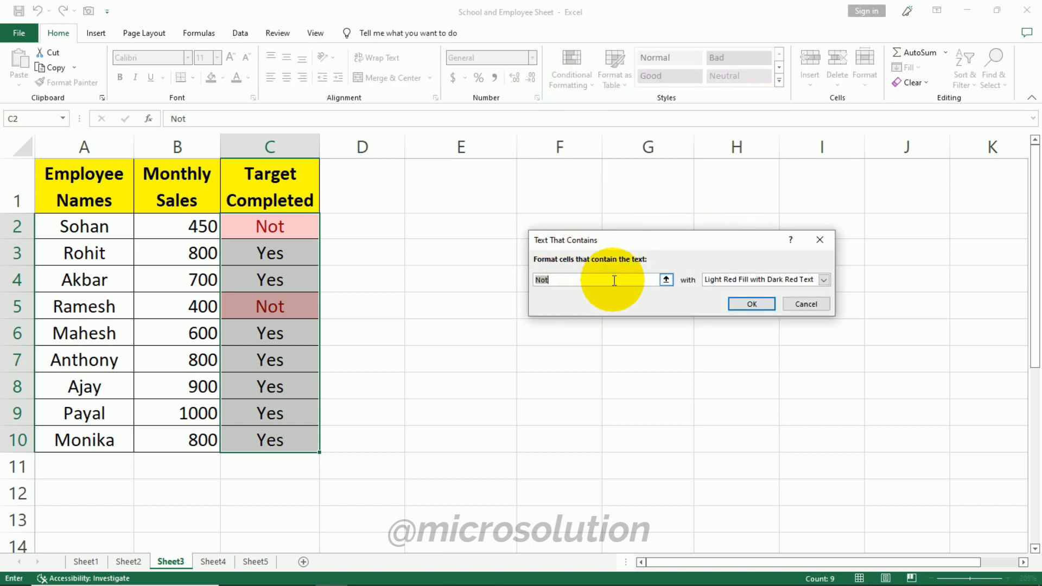
type("Yes")
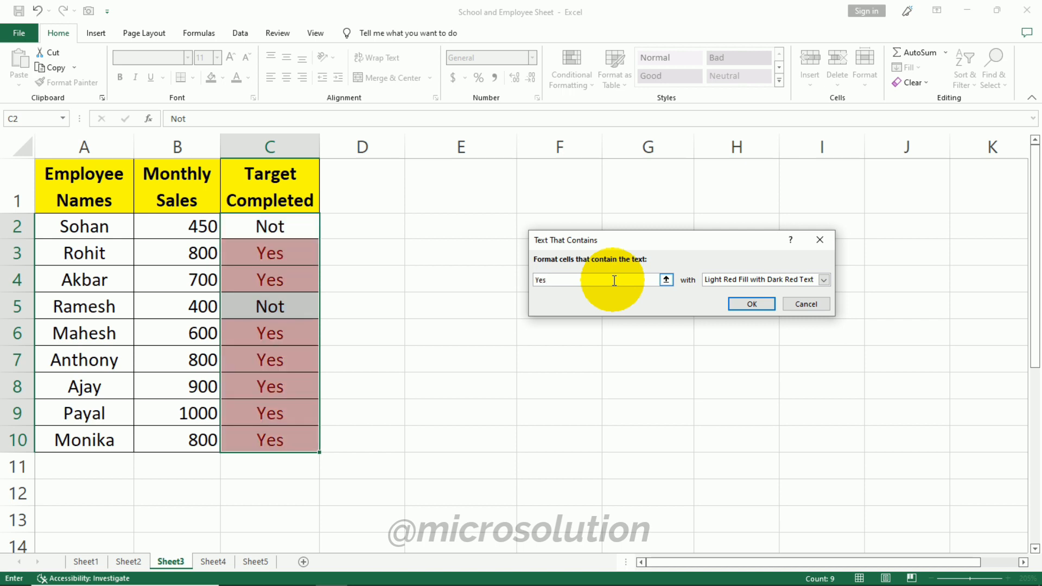
left_click(824, 280)
left_click(748, 343)
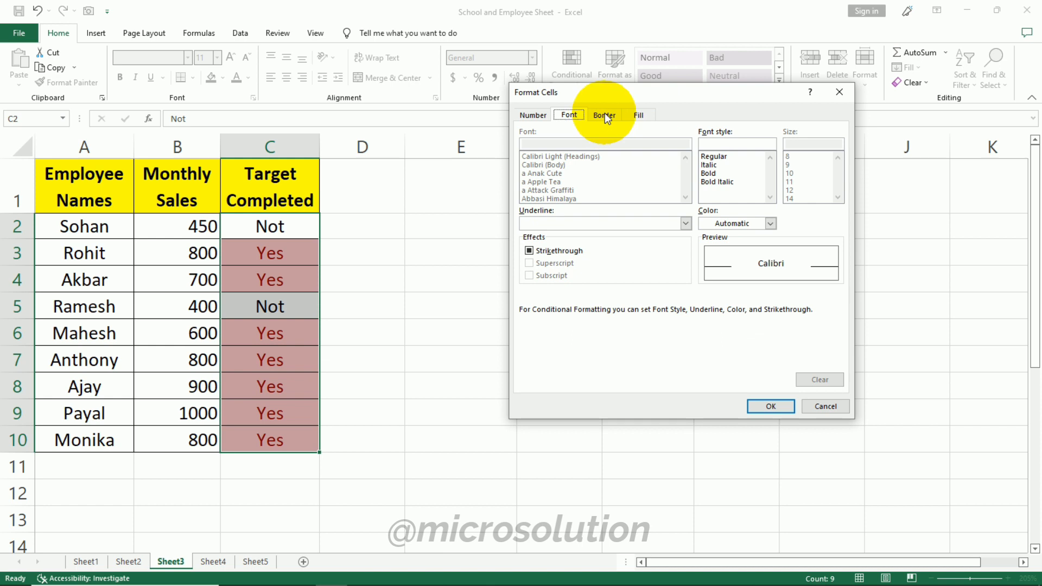
left_click(638, 115)
left_click(566, 243)
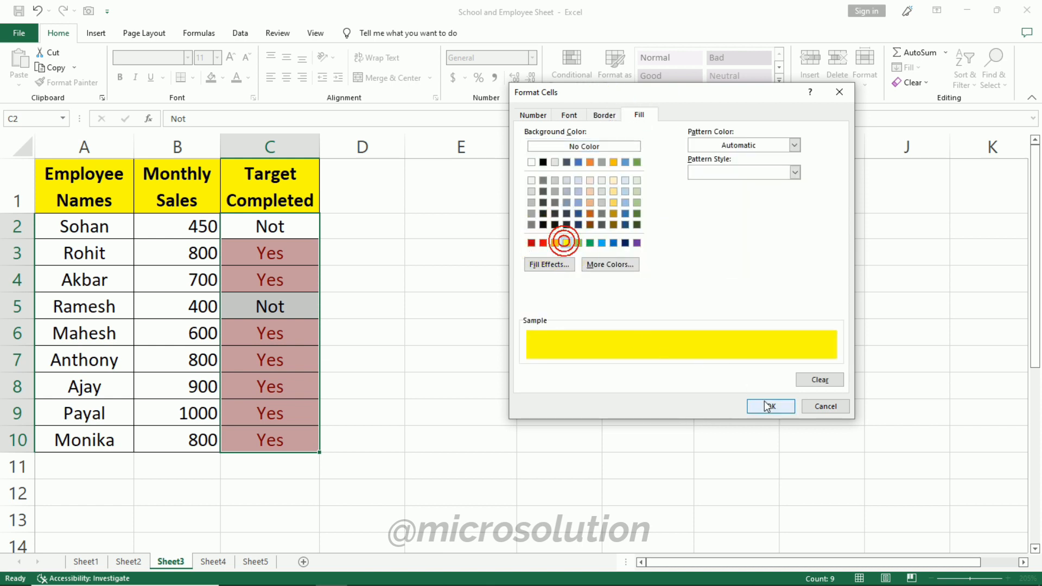
left_click(770, 406)
left_click(760, 303)
left_click(711, 377)
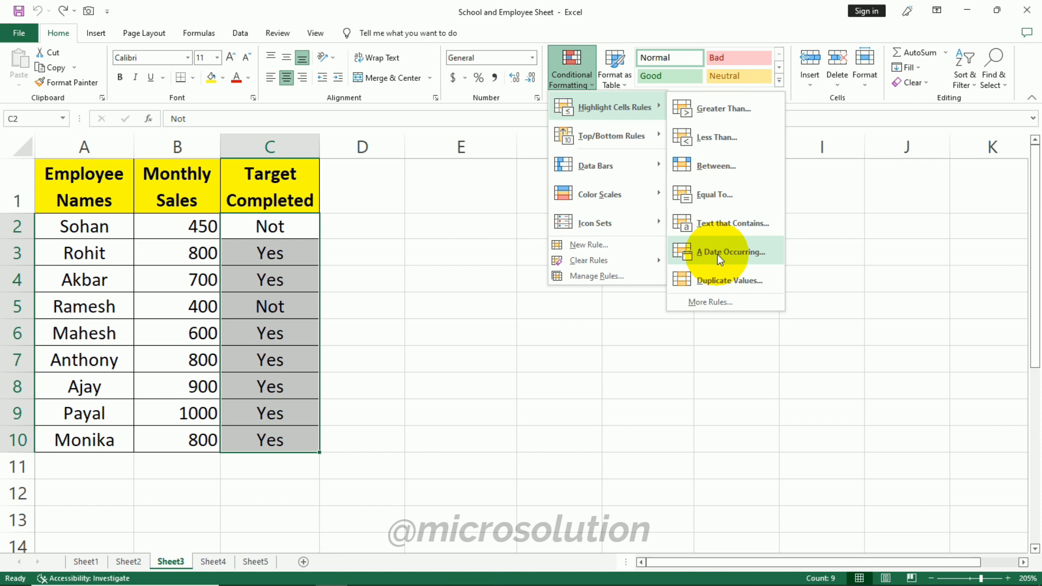
- Preview a Duplicate Values highlight on the Target Completed cells C2:C10, then cancel it
left_click(732, 256)
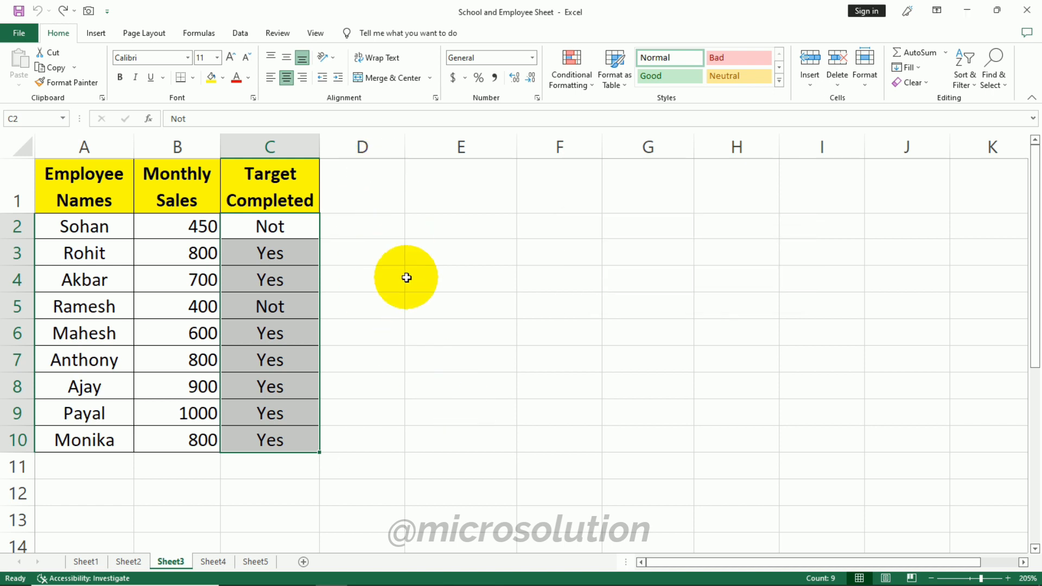
left_click(571, 76)
mouse_move(613, 108)
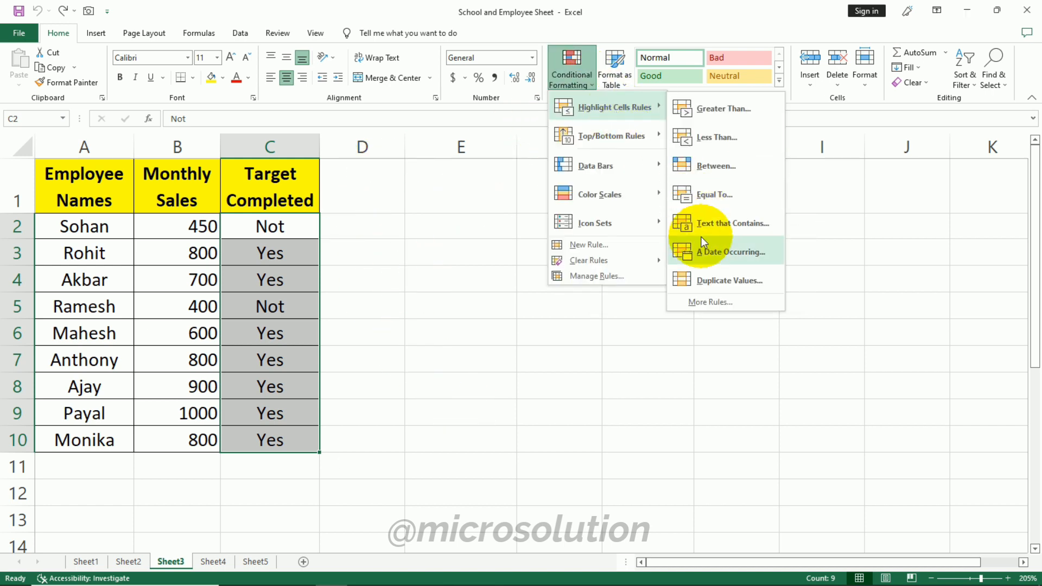
left_click(766, 278)
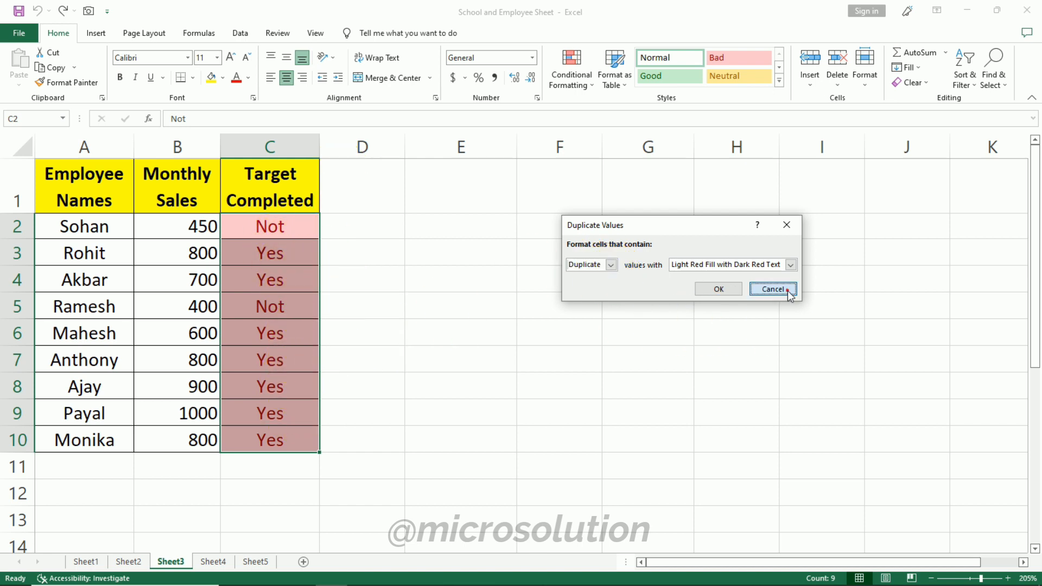
left_click(771, 289)
left_click(499, 288)
left_click(589, 82)
mouse_move(586, 147)
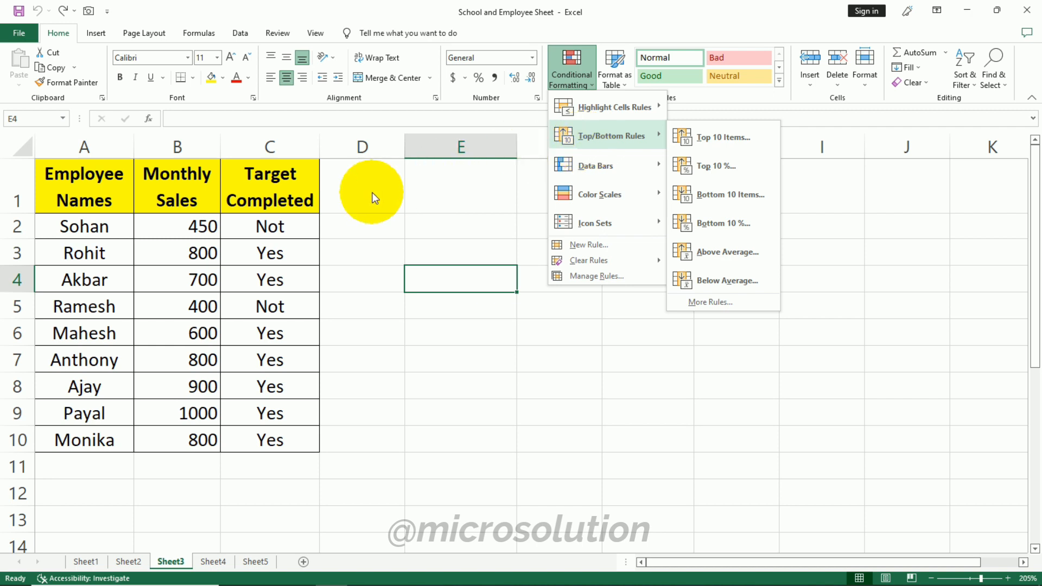
left_click(425, 194)
- Preview a Top 10 Items rule on Monthly Sales B2:B10 ranking the top 5, then top 7, and cancel it
left_click_drag(196, 225, 200, 440)
left_click(571, 76)
mouse_move(586, 147)
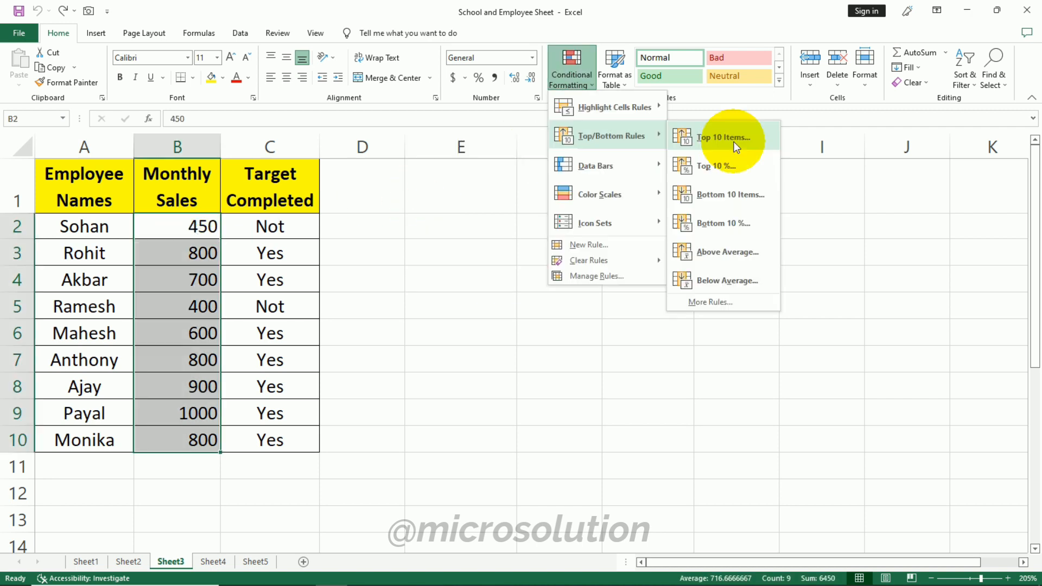
left_click(730, 140)
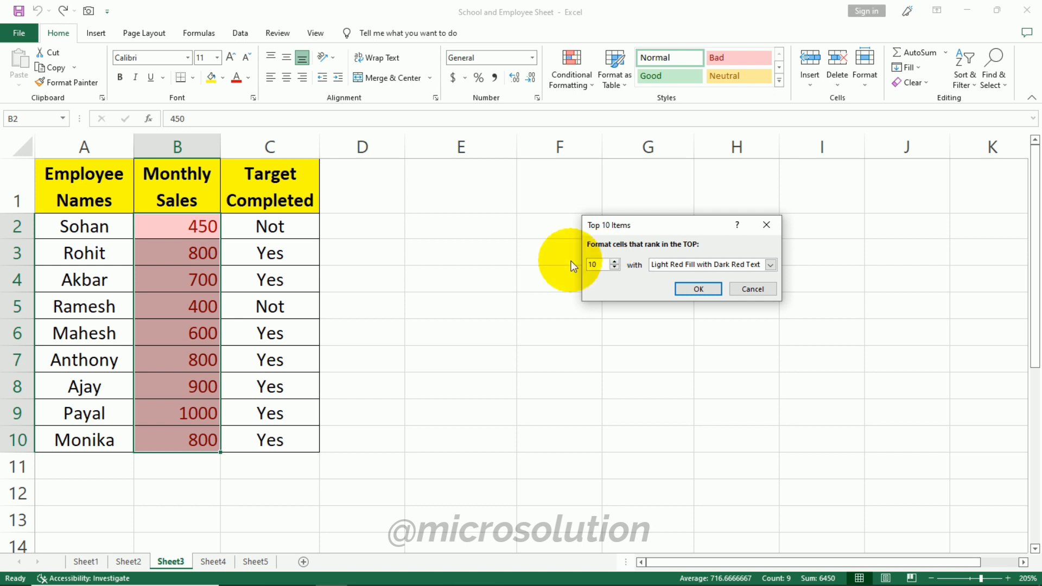
key("BackSpace")
key("BackSpace")
type("5")
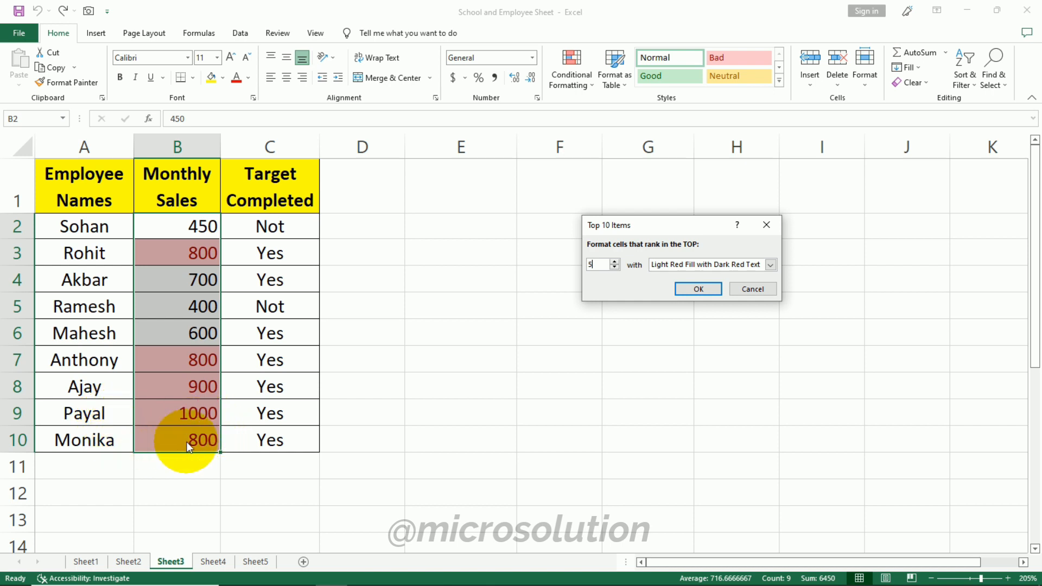
key("BackSpace")
type("7")
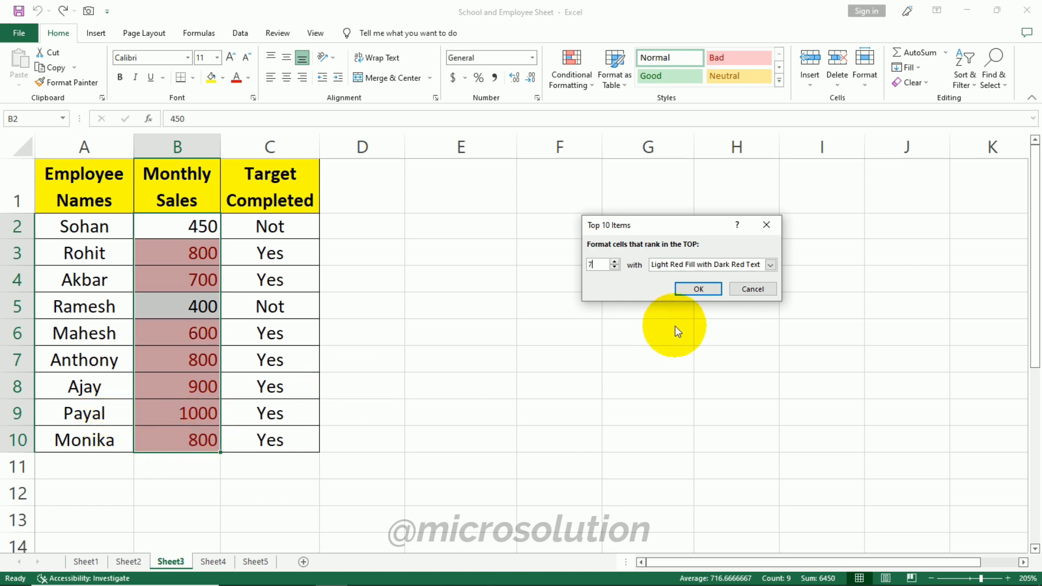
left_click(752, 289)
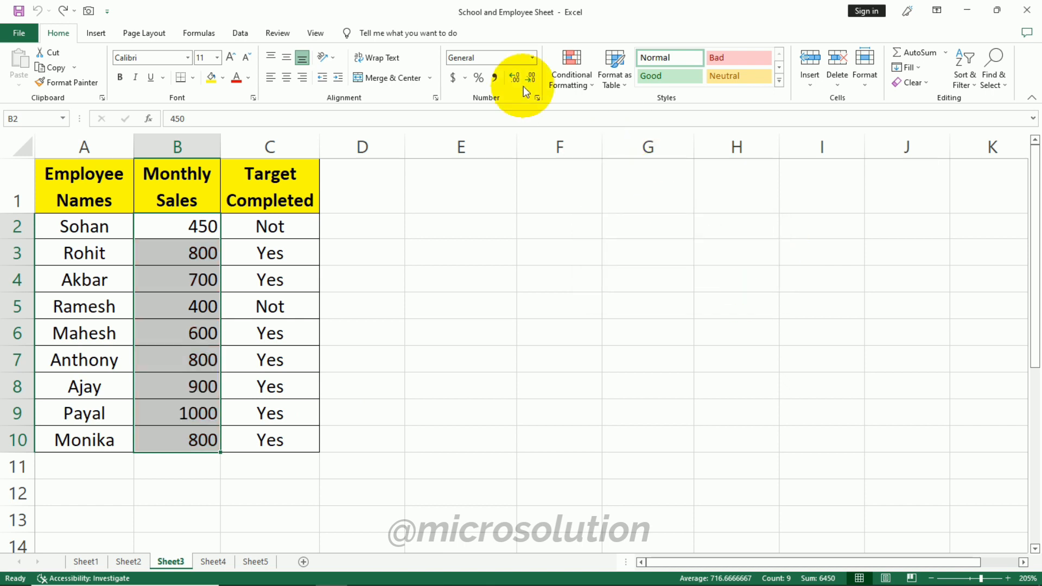
- Preview a Top 10% rule on the Monthly Sales values and cancel it
left_click(570, 76)
mouse_move(609, 135)
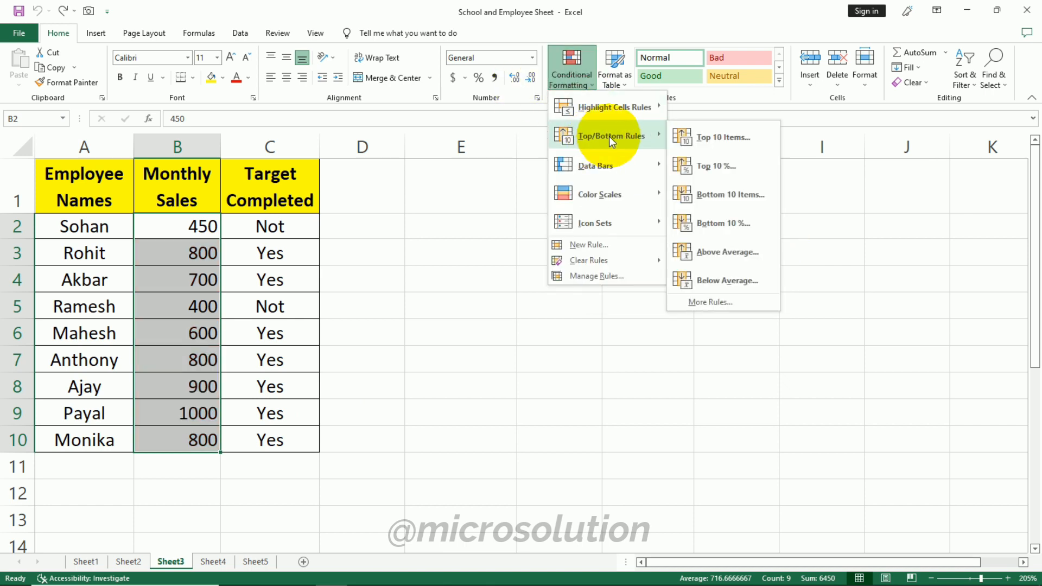
left_click(721, 167)
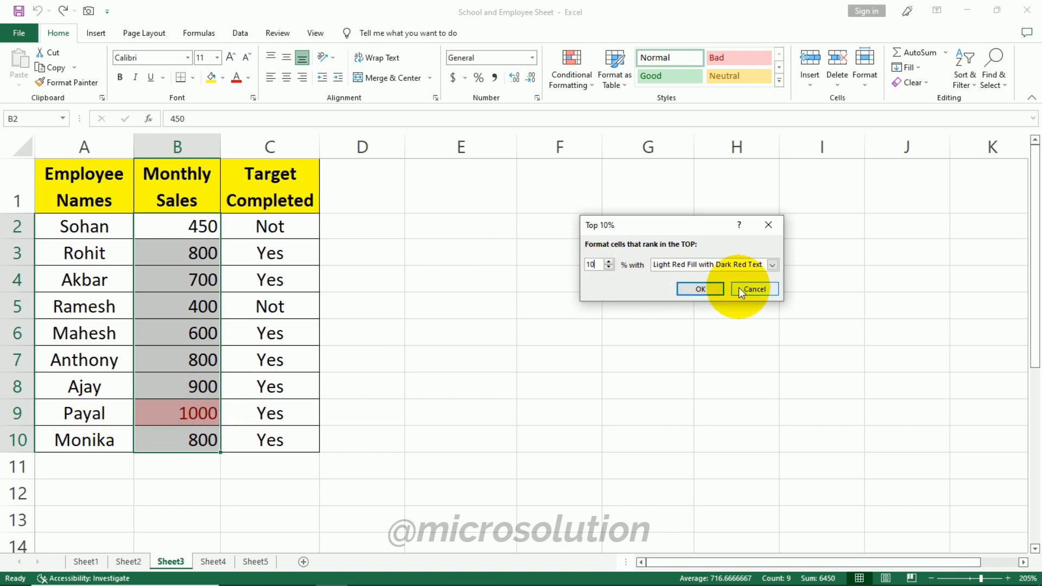
left_click(754, 289)
- Preview a Bottom 10 Items rule on the Monthly Sales values limited to the bottom 5
left_click(569, 86)
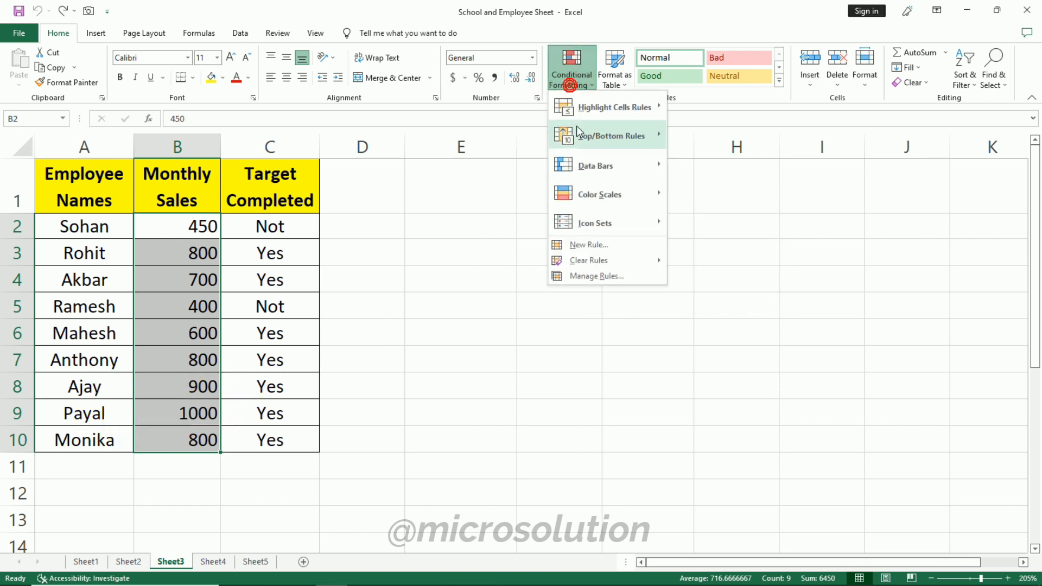
mouse_move(630, 139)
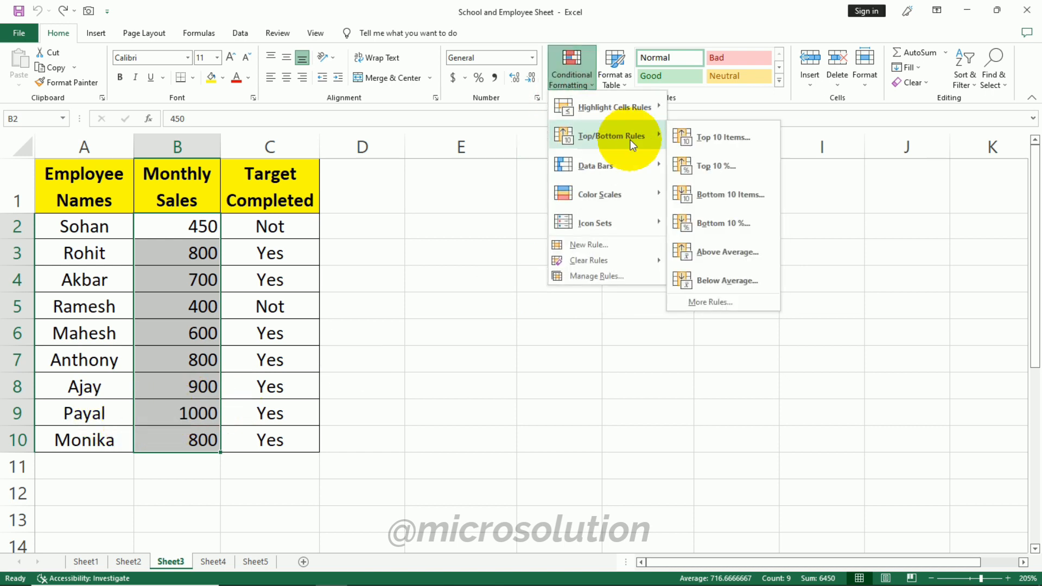
left_click(750, 195)
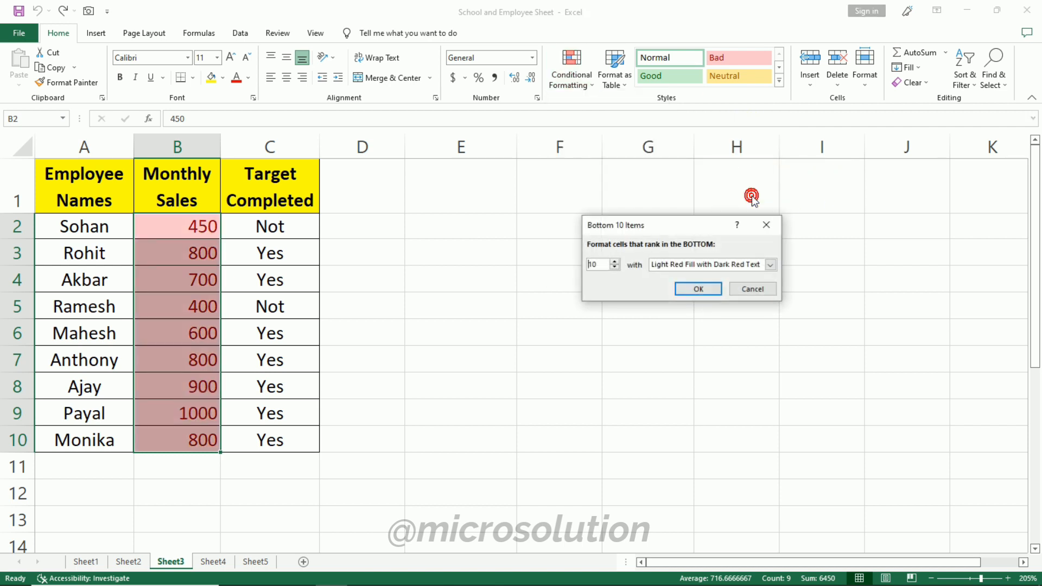
left_click(607, 265)
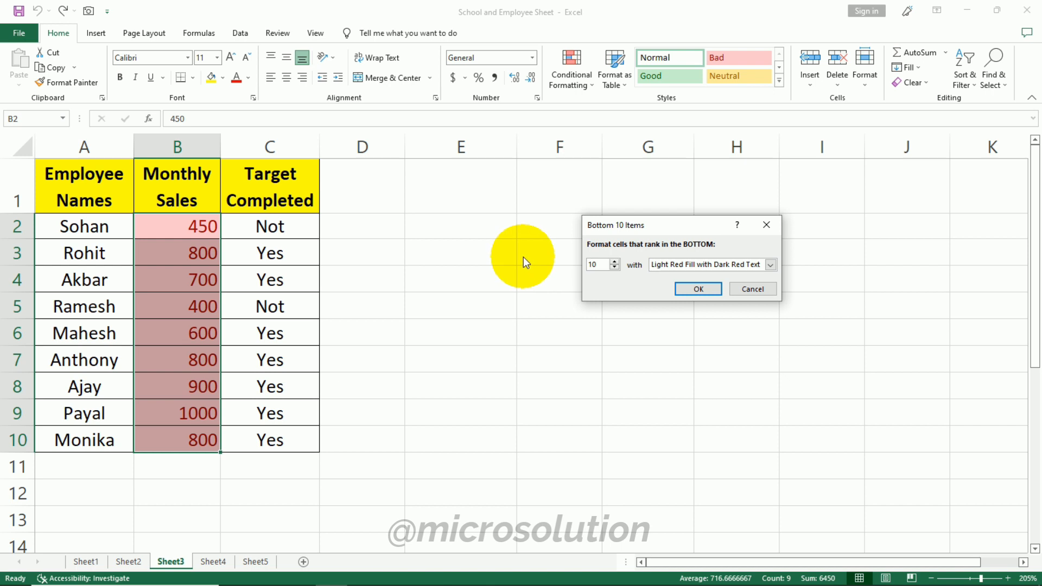
key("BackSpace")
type("5")
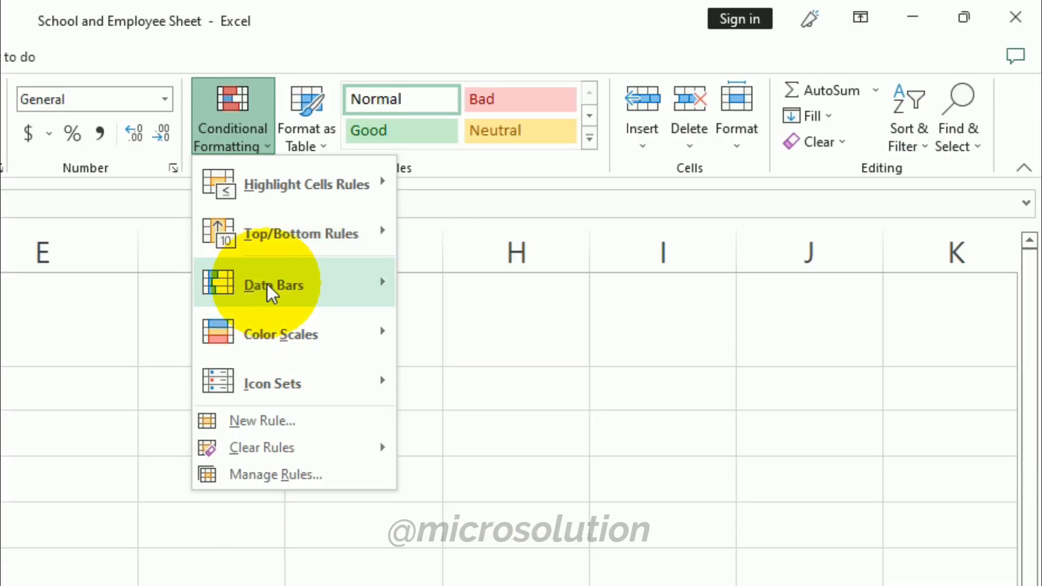
- Apply blue gradient fill data bars to the Monthly Sales cells B2:B10
mouse_move(638, 166)
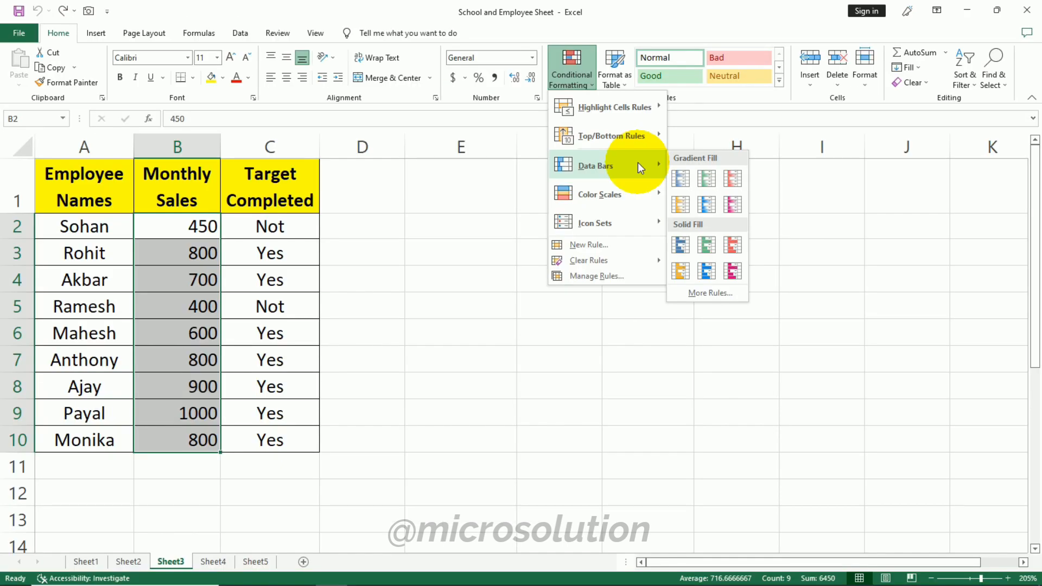
left_click(681, 179)
left_click(558, 225)
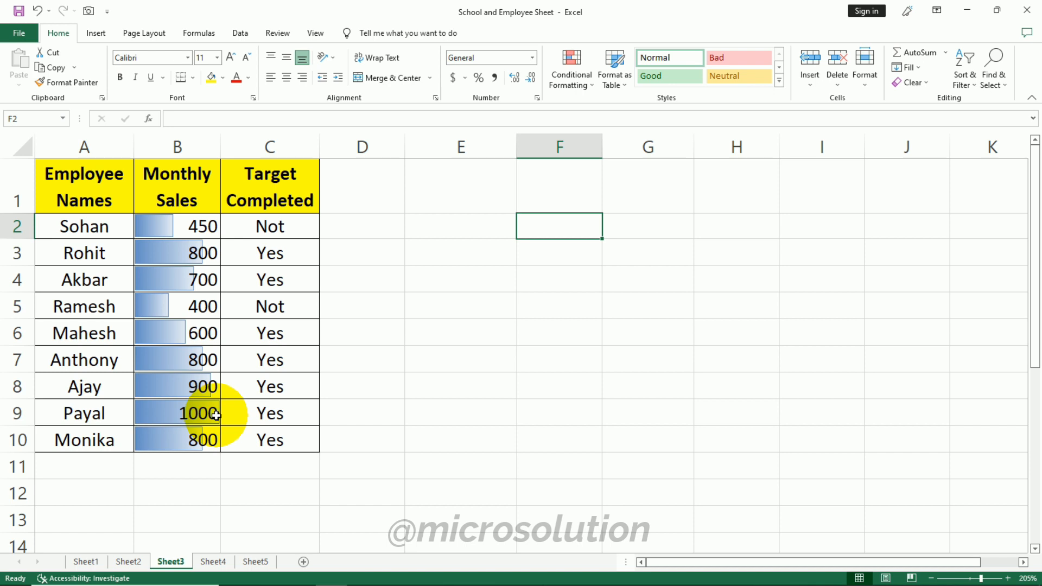
- Apply the three coloured directional arrows icon set to the Monthly Sales cells B2:B10
left_click_drag(190, 233, 190, 437)
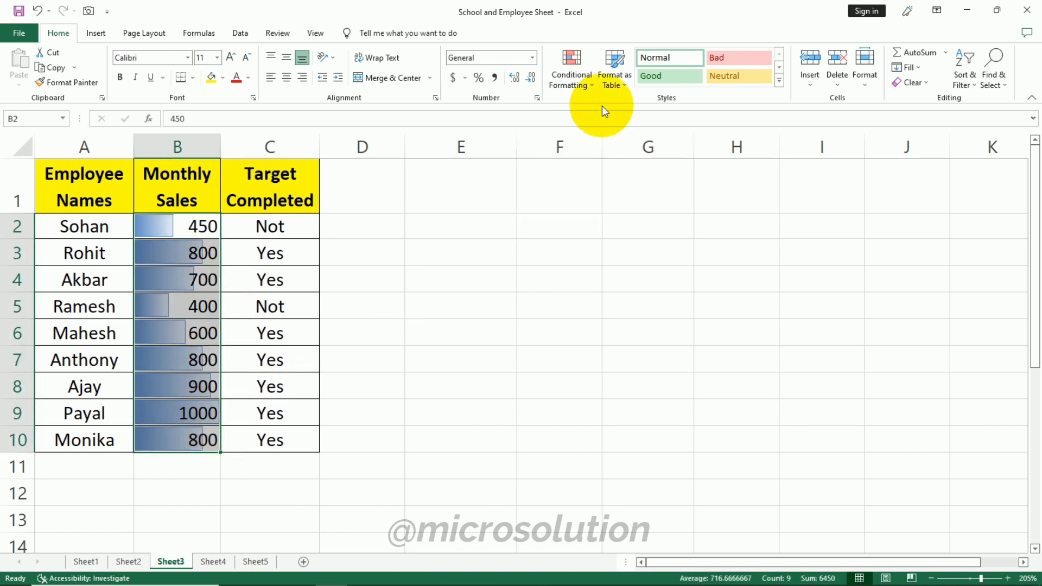
left_click(586, 86)
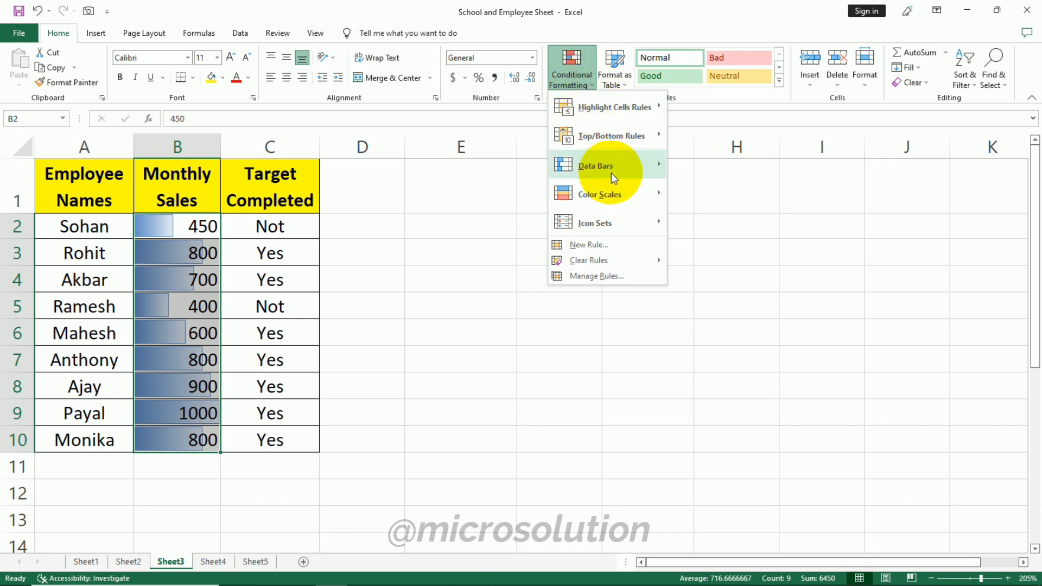
mouse_move(640, 171)
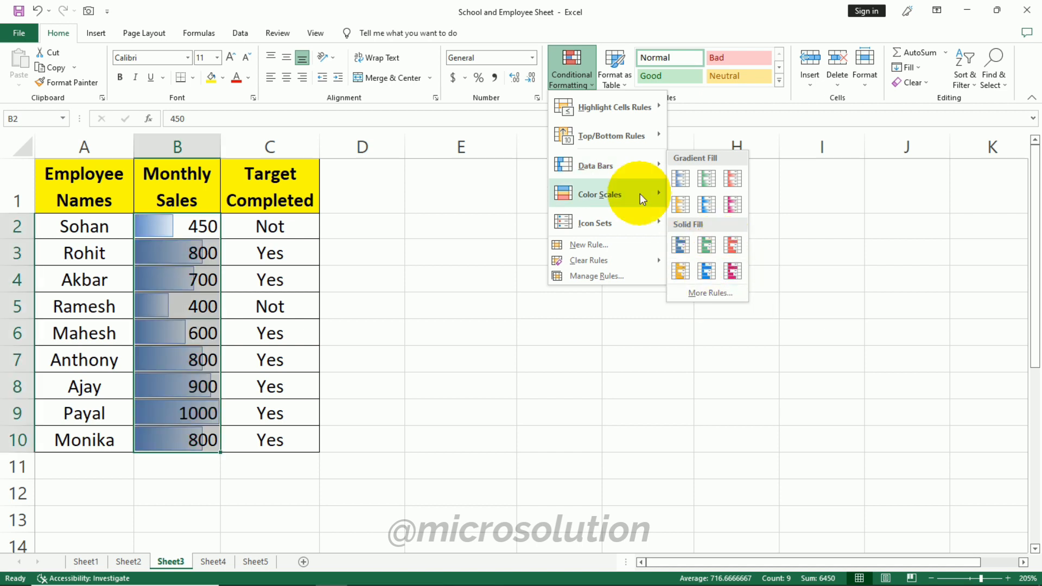
mouse_move(639, 195)
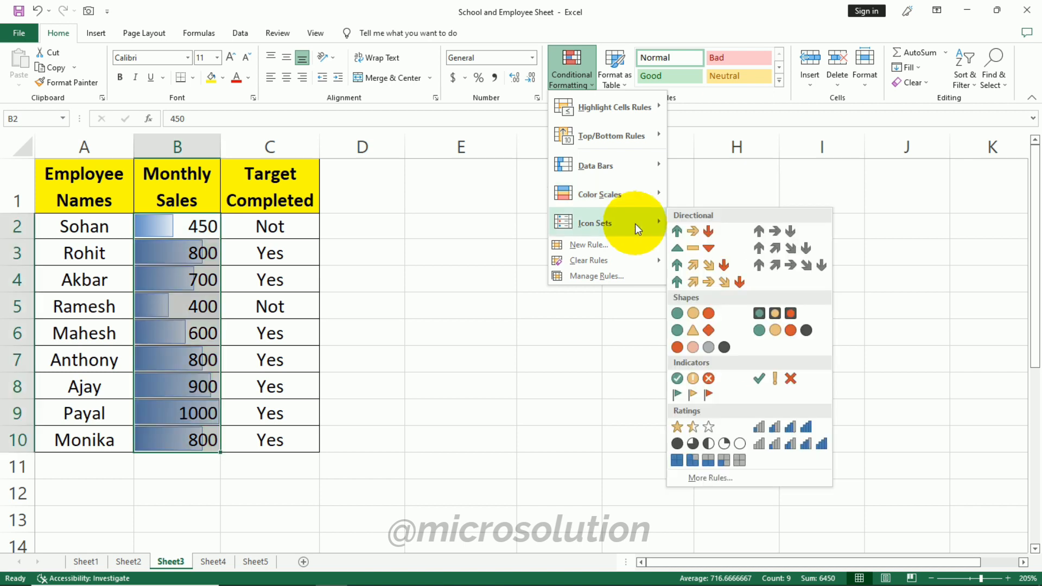
left_click(688, 231)
left_click(574, 251)
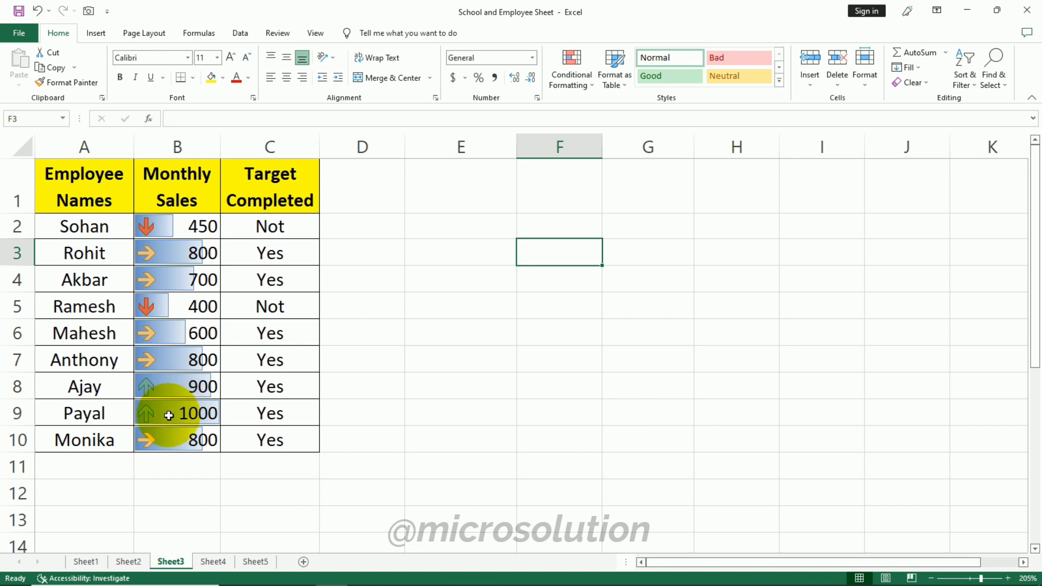
- Clear the conditional formatting rules from the selected Monthly Sales cells B2:B10
left_click_drag(177, 226, 177, 439)
left_click(571, 68)
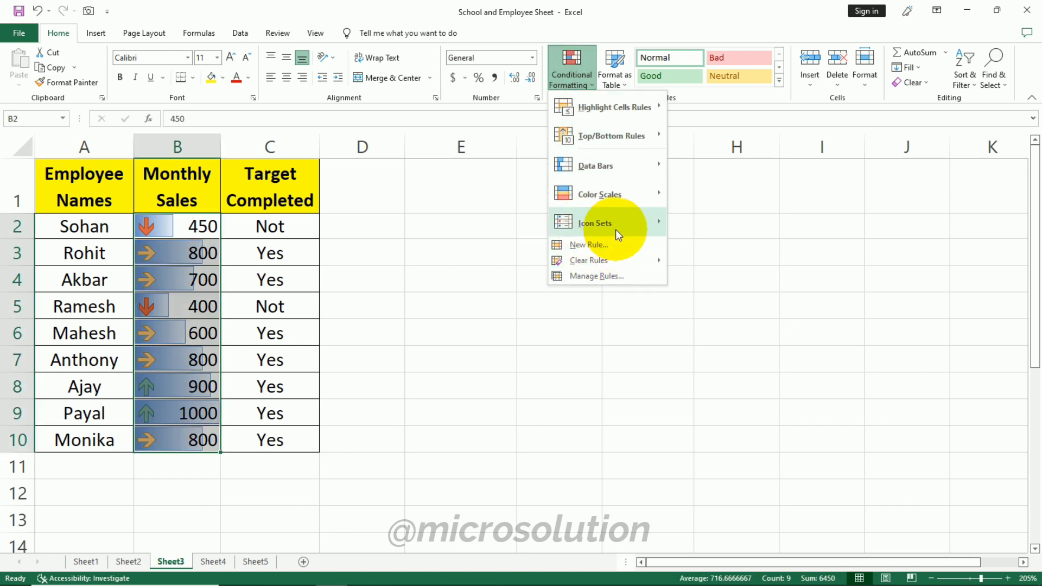
mouse_move(617, 232)
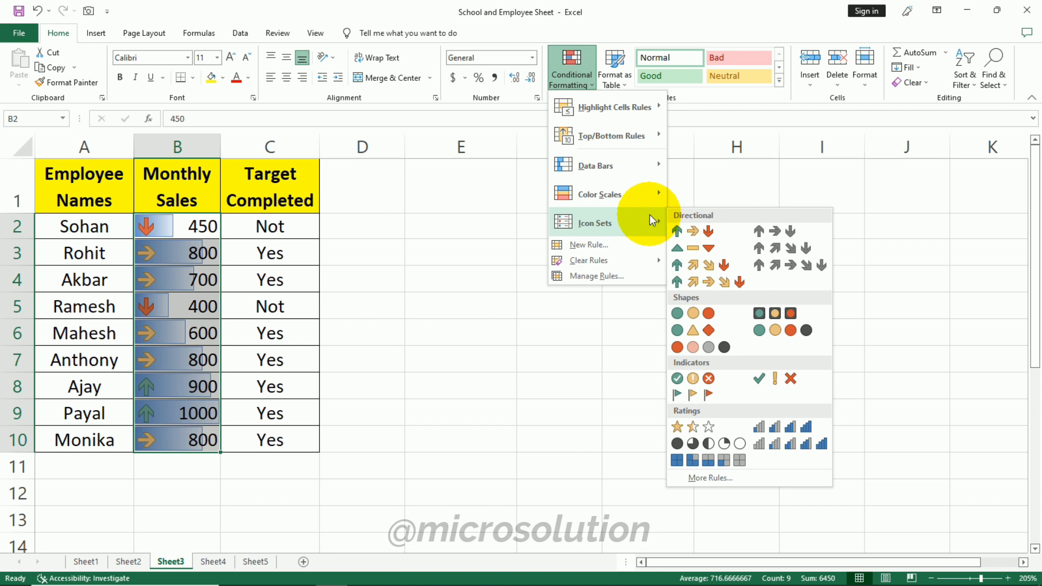
left_click(559, 359)
- Create a new 2-Color Scale rule on B2:B10 with minimum type Number, value 1000, and a blue minimum colour
left_click_drag(202, 226, 191, 436)
left_click(570, 73)
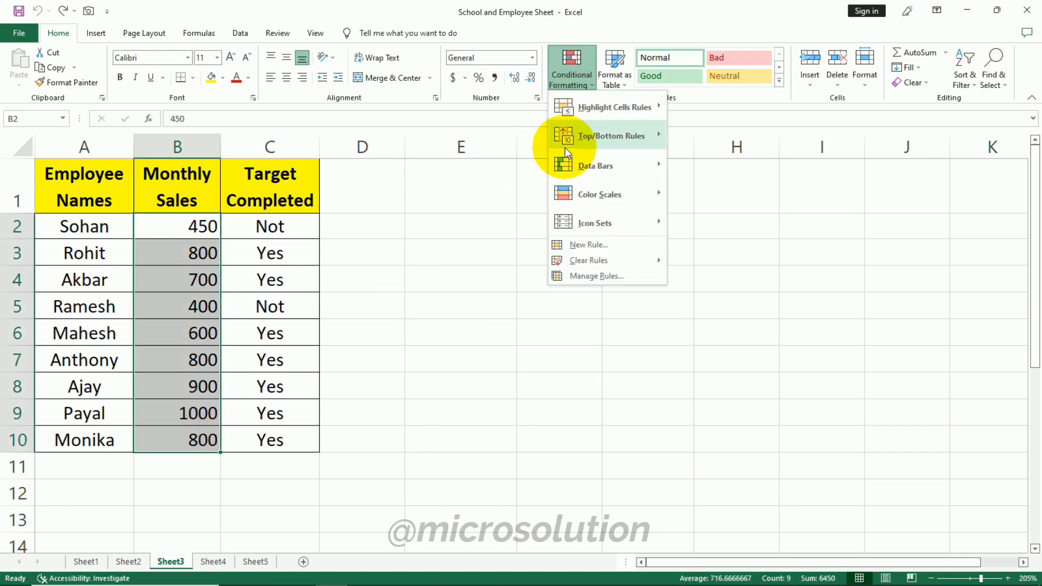
left_click(597, 245)
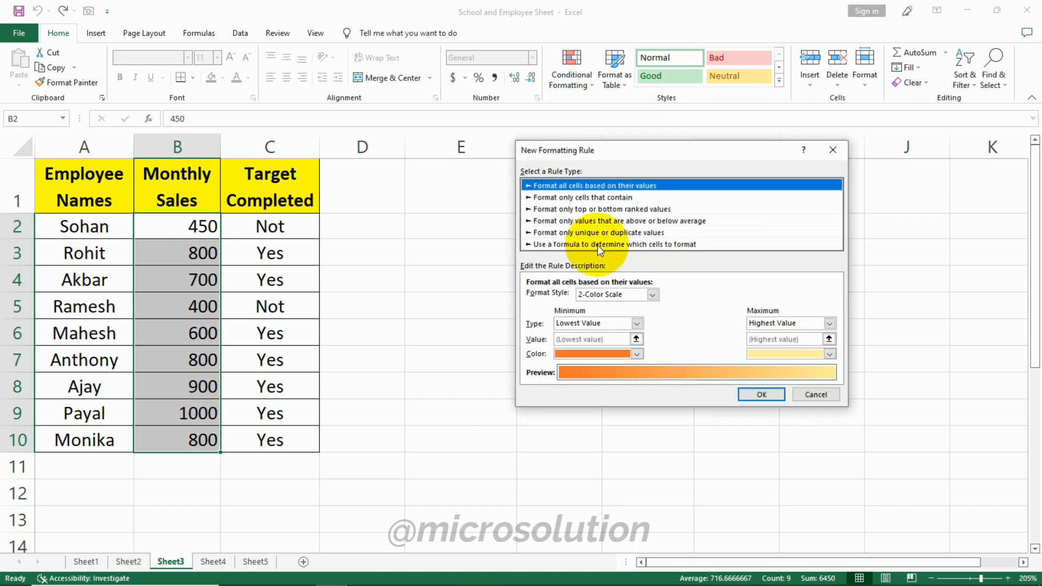
left_click(632, 324)
left_click(570, 343)
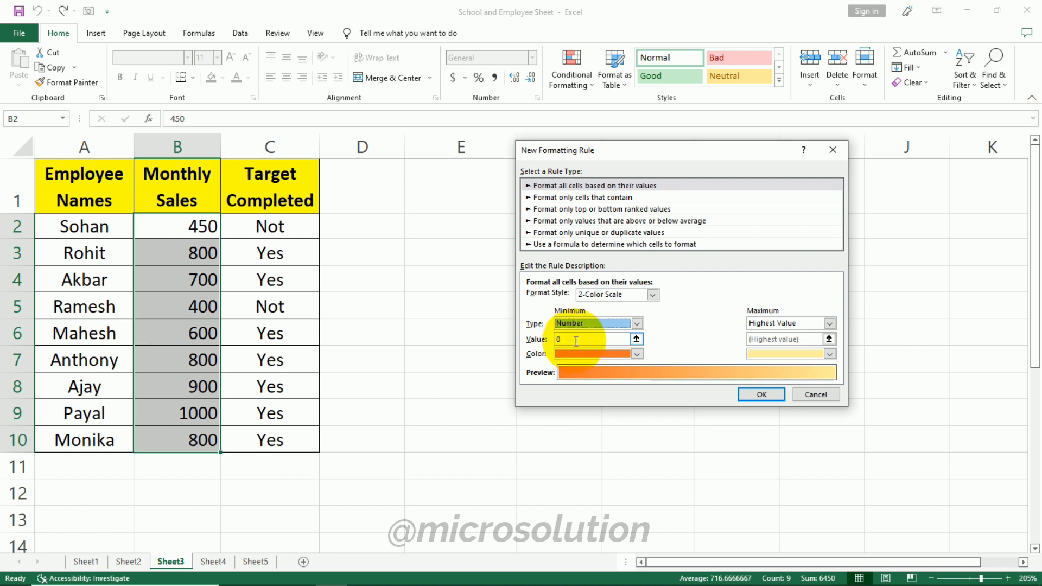
type("1000")
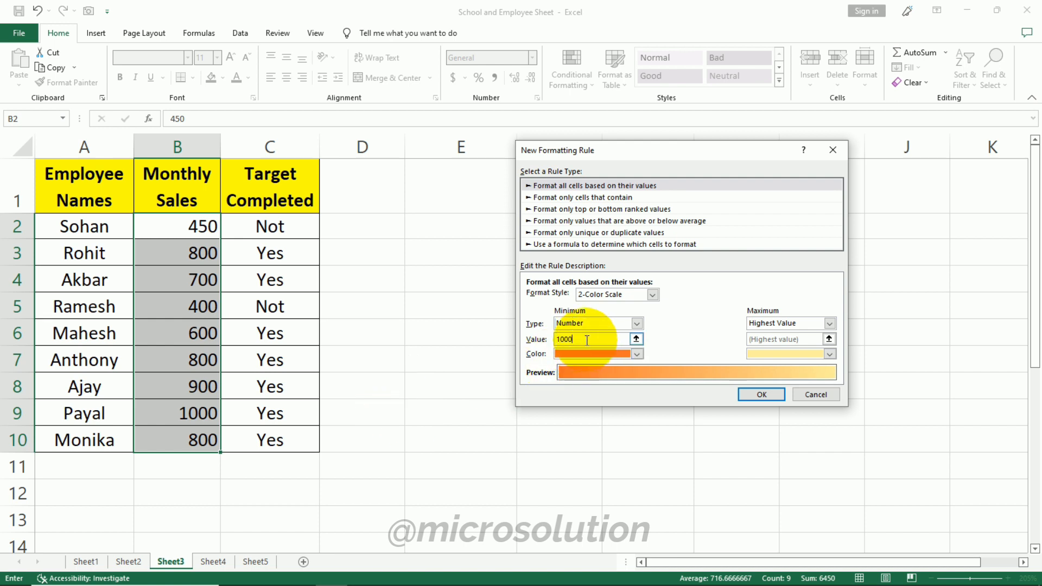
left_click(636, 354)
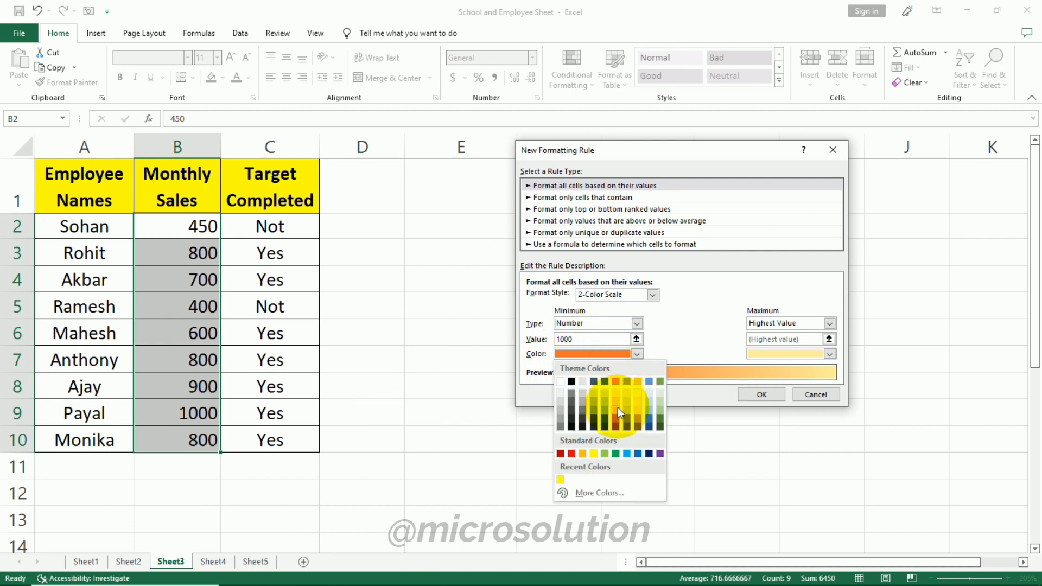
left_click(604, 412)
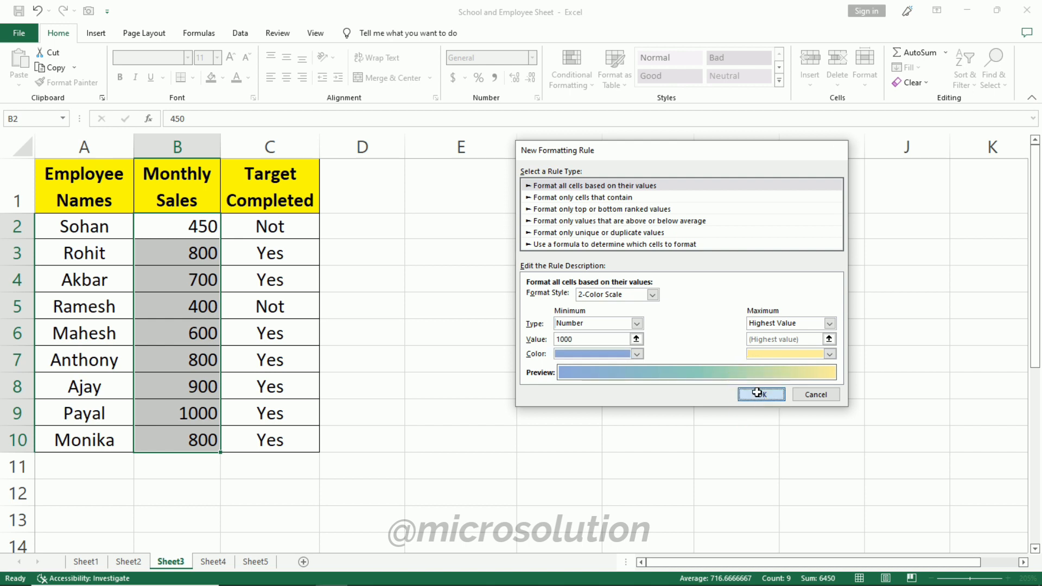
left_click(757, 393)
- Delete all the conditional formatting rules for the selected cell E6 in the Conditional Formatting Rules Manager
left_click(558, 383)
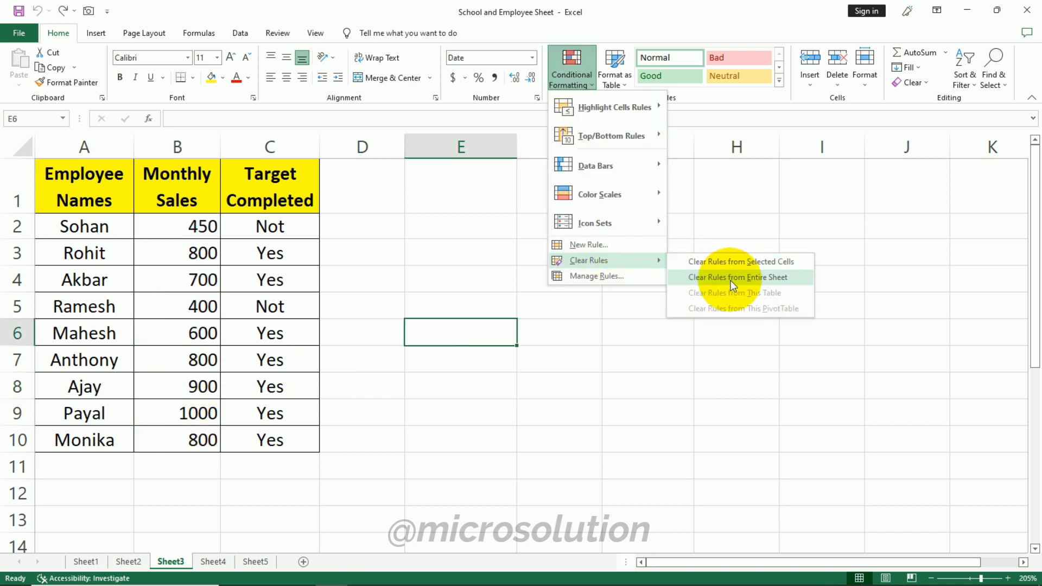
left_click(629, 276)
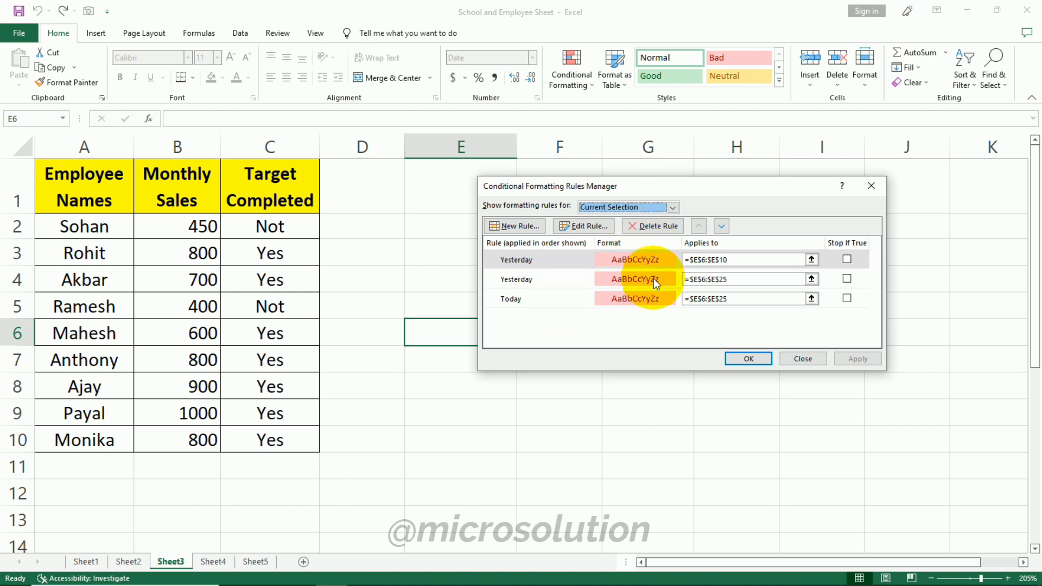
left_click(655, 298)
left_click(648, 227)
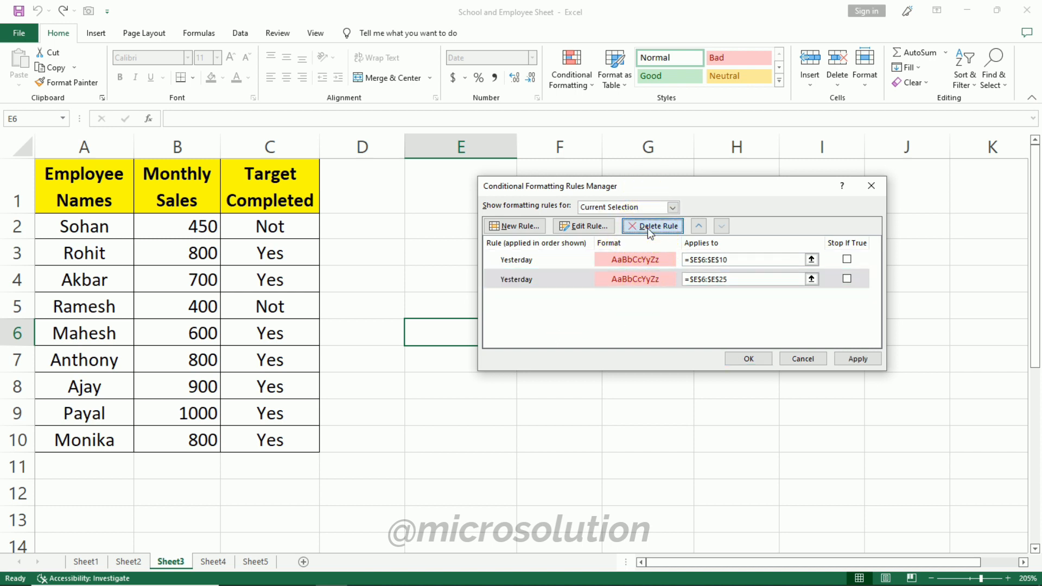
left_click(647, 227)
left_click(649, 227)
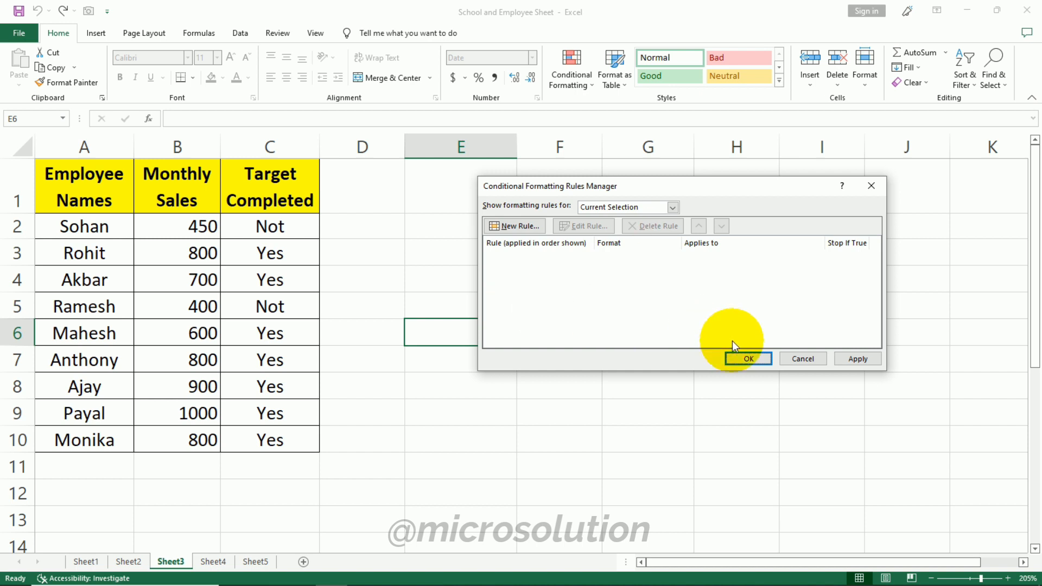
left_click(748, 358)
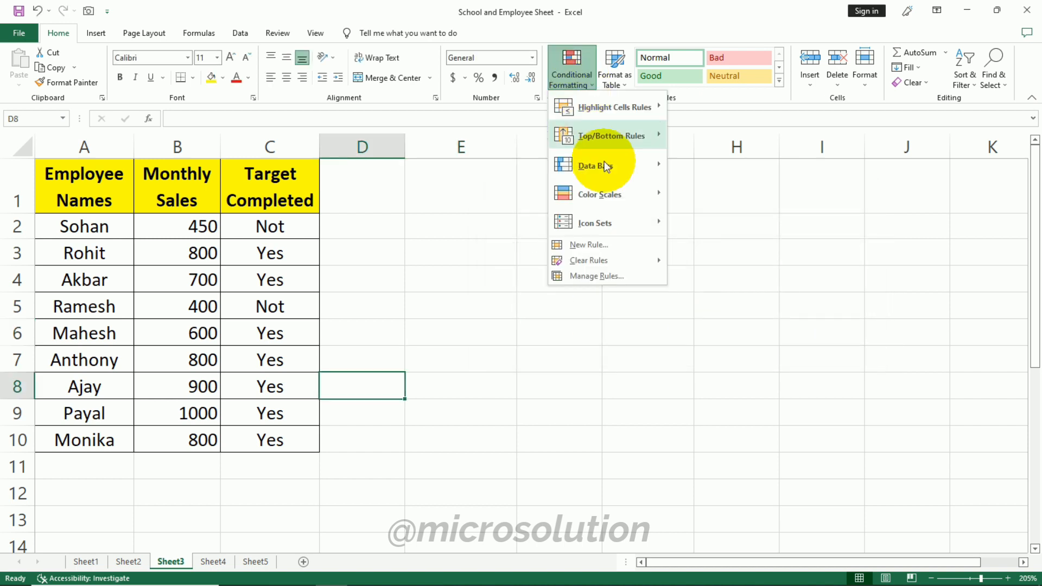
left_click(624, 77)
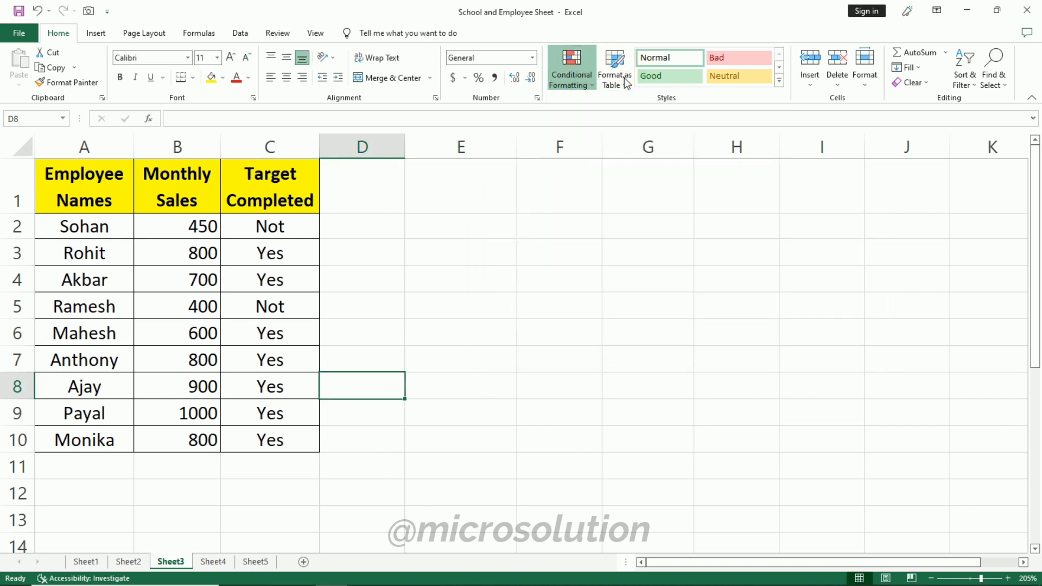
left_click(626, 82)
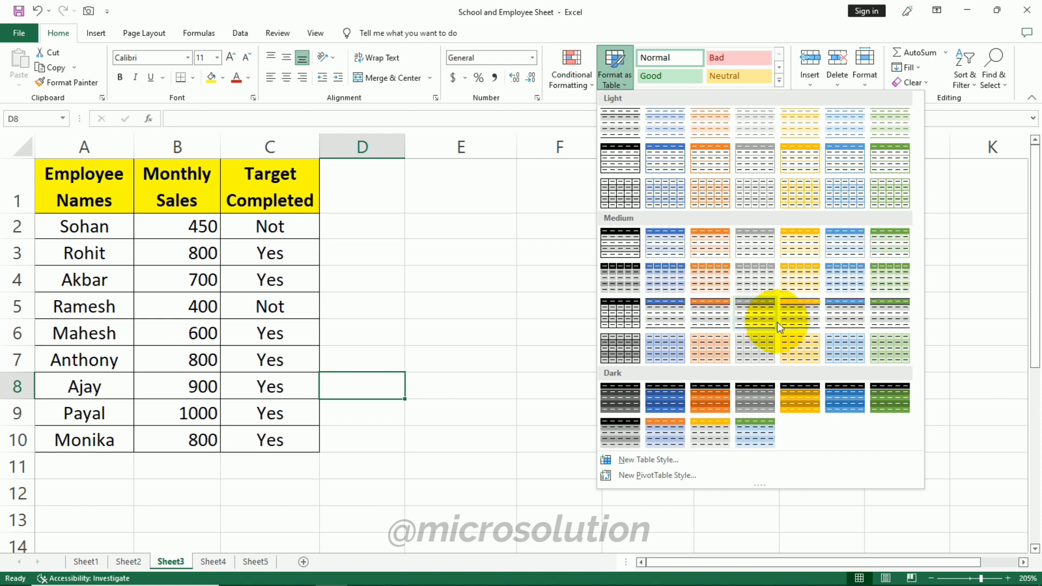
left_click(485, 304)
- Format the range A1:C10 as a table with a medium table style, keeping the header row
left_click_drag(91, 195, 275, 437)
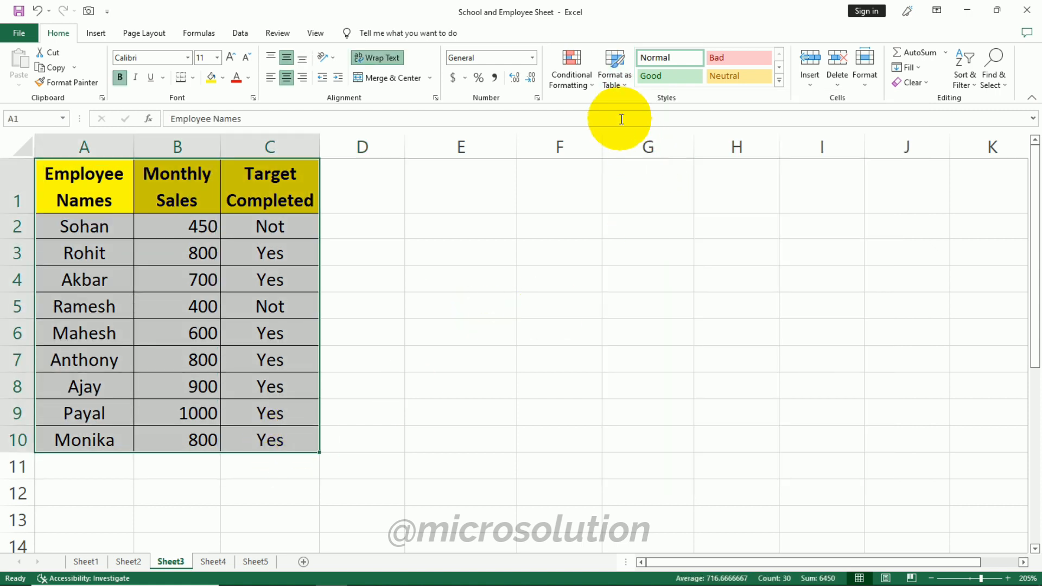
left_click(605, 85)
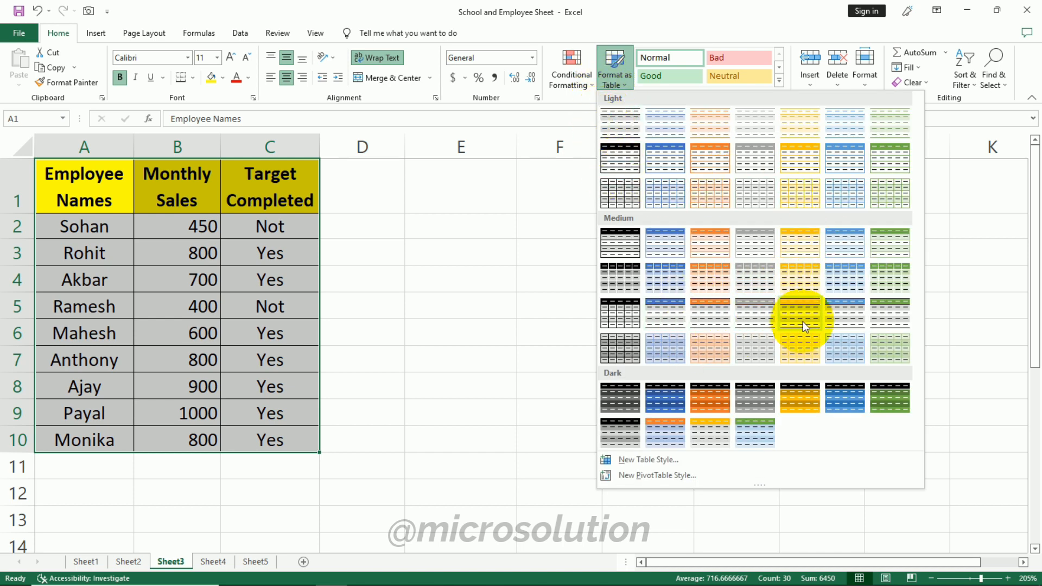
left_click(630, 250)
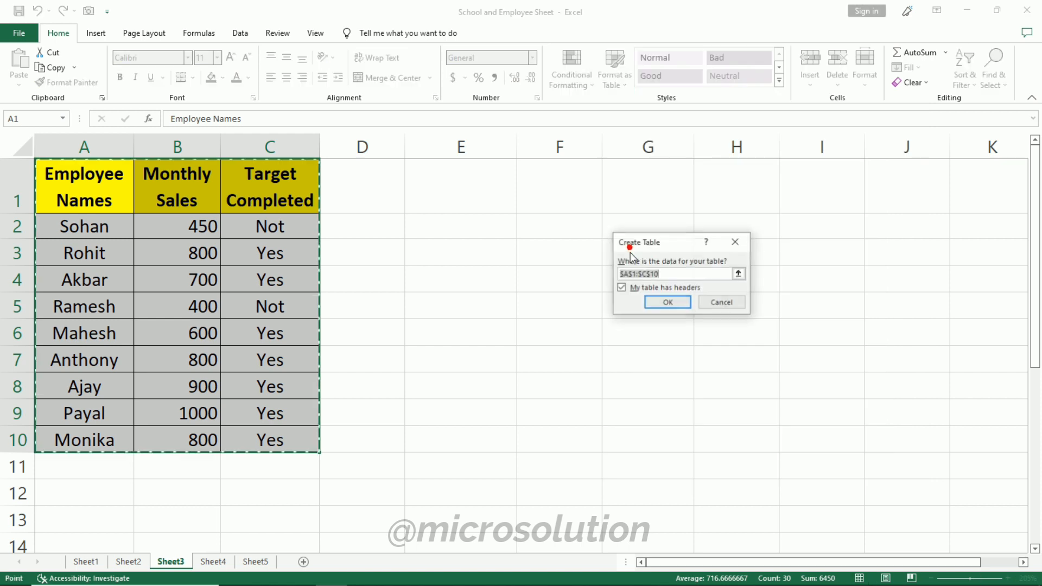
left_click(667, 302)
left_click(603, 313)
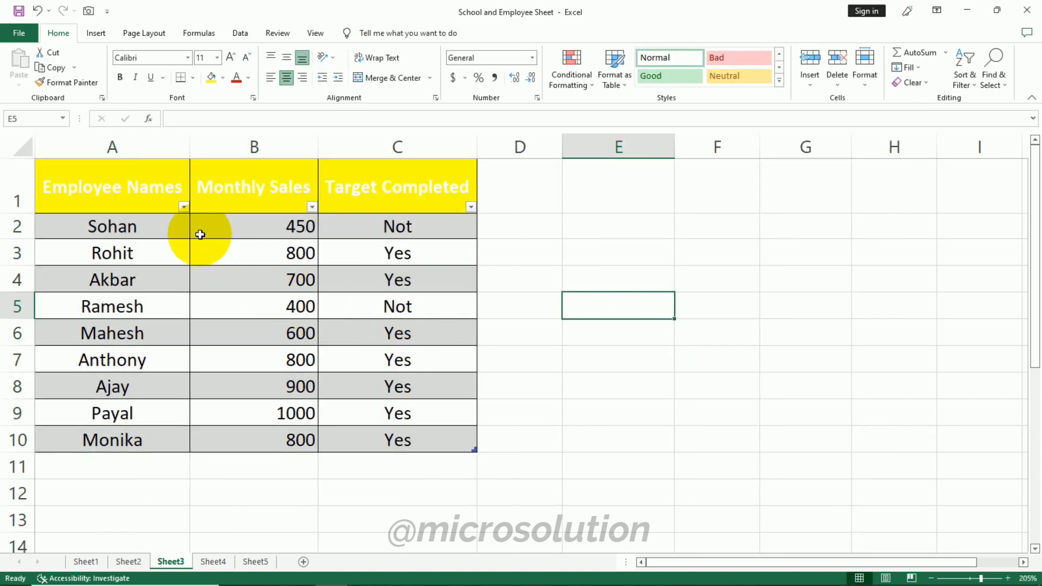
- Open and close the Employee Names filter list, and undo the table formatting
left_click(184, 207)
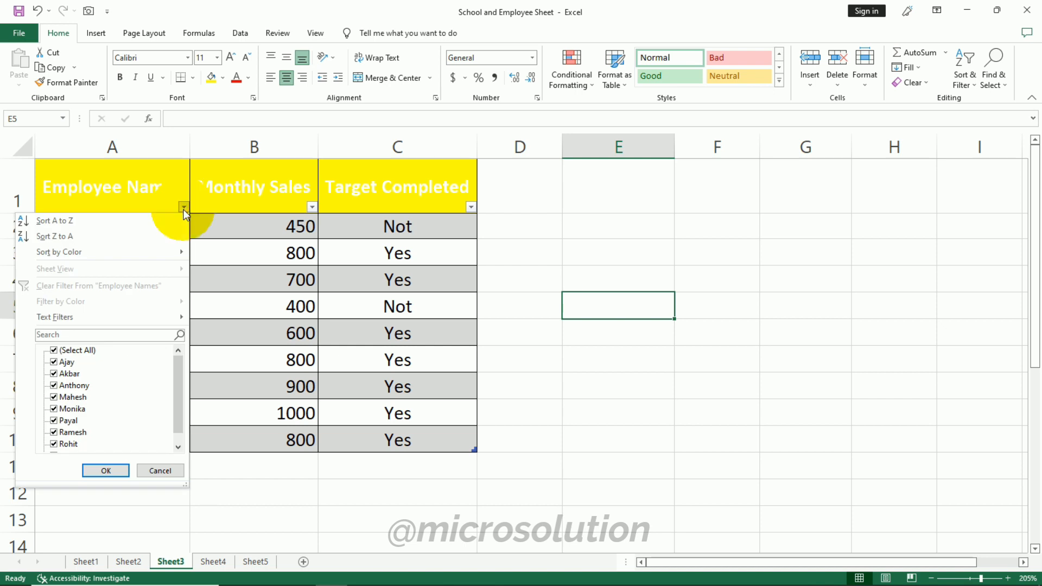
left_click(184, 207)
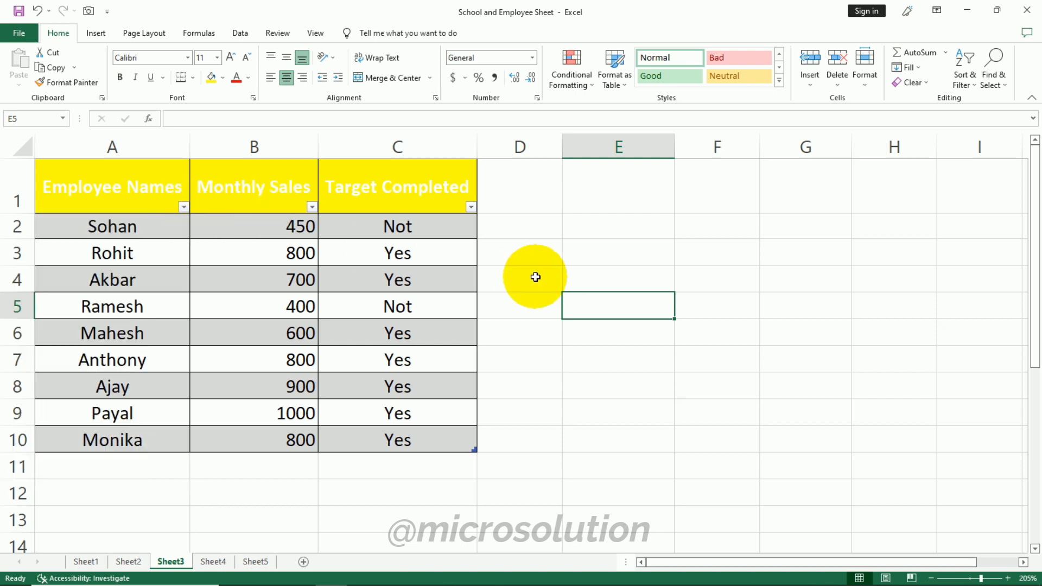
key("ctrl+z")
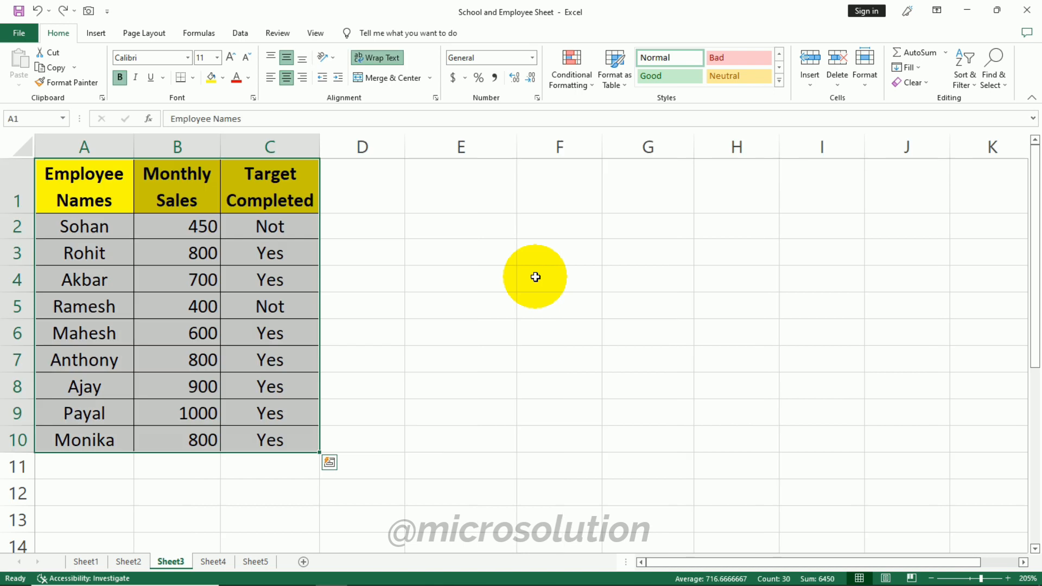
- Format the range A1:C10 as a table with a light table style, keeping the header row
left_click(616, 85)
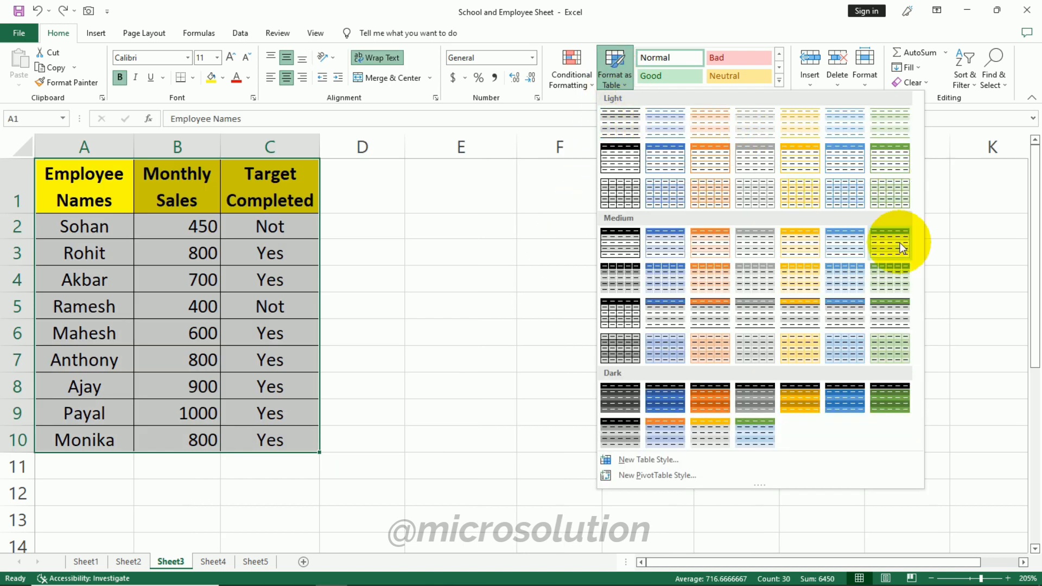
left_click(668, 463)
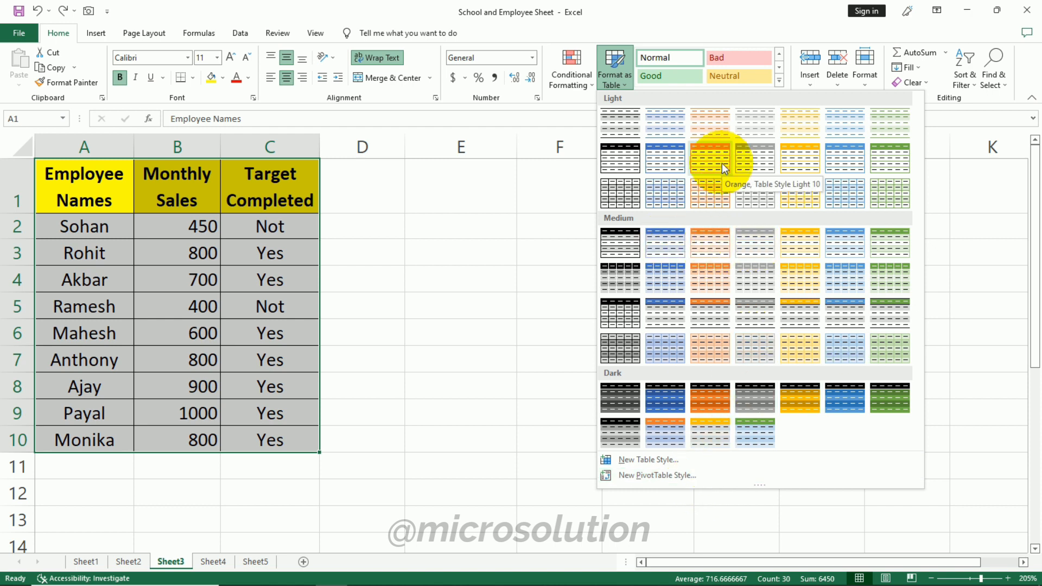
left_click(622, 193)
left_click(667, 303)
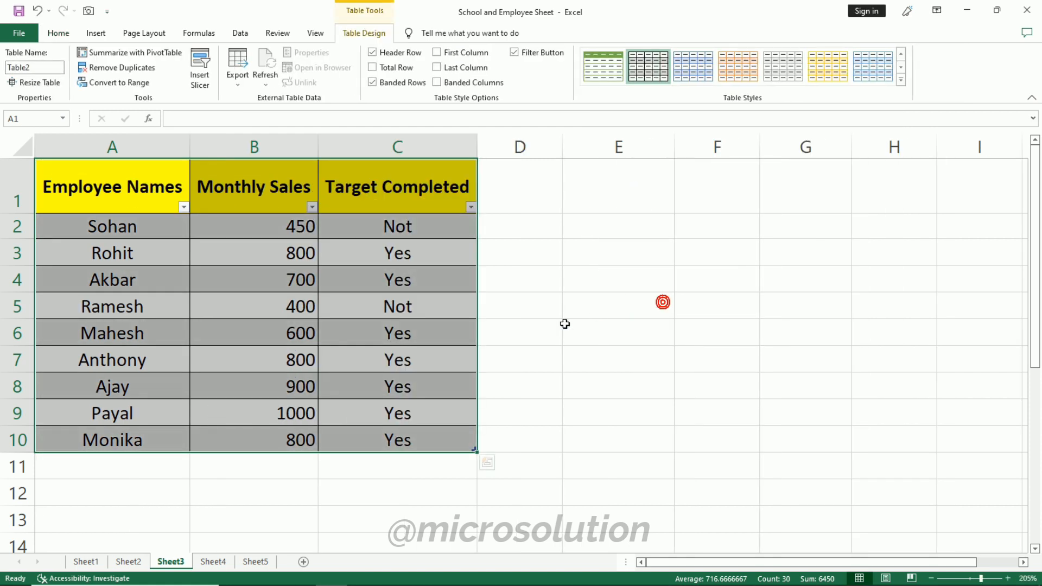
left_click(633, 332)
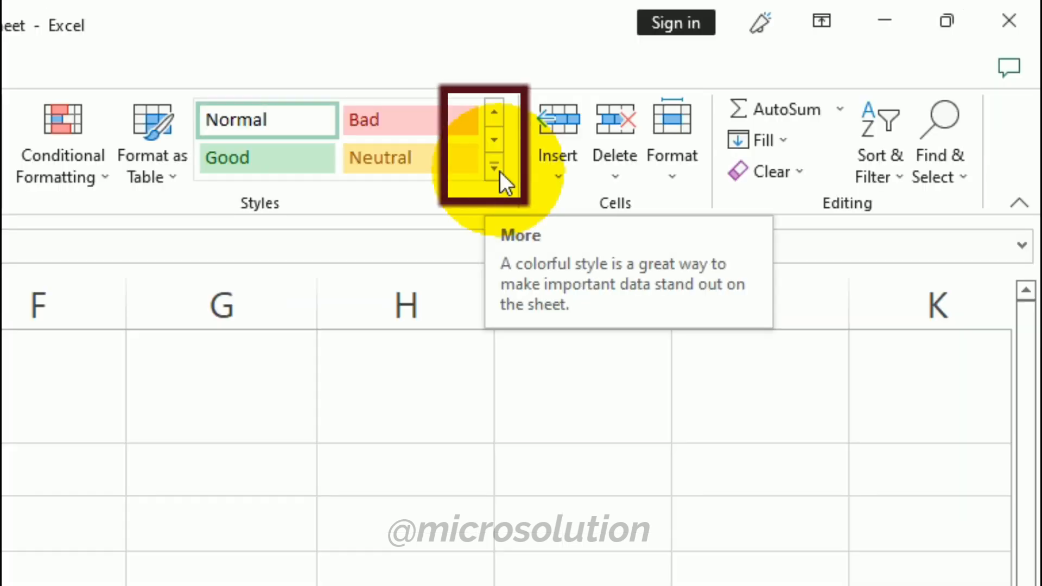
- Apply the Linked Cell cell style to E3 and enter sfsd as sample text
left_click(780, 81)
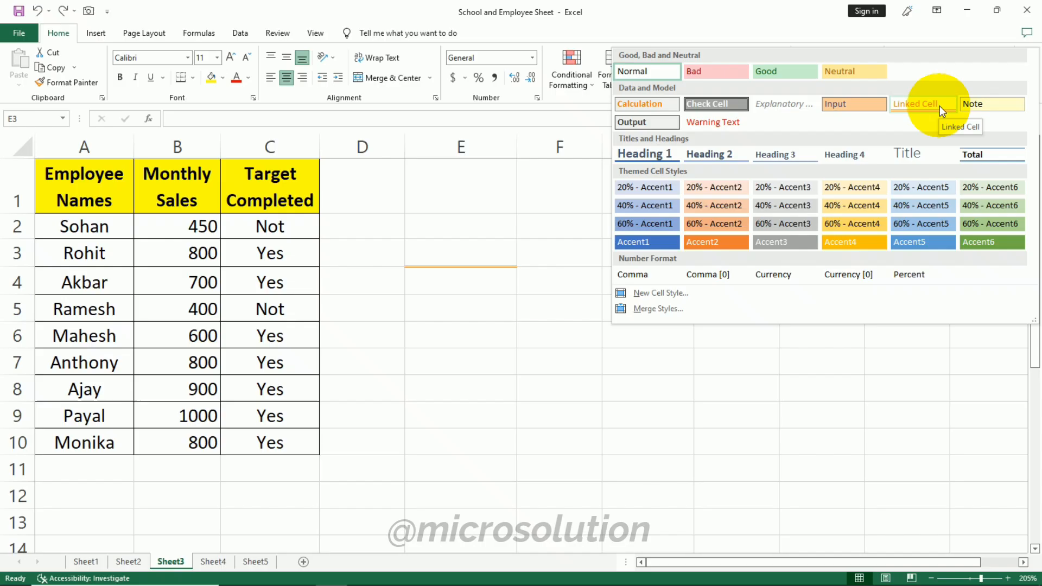
left_click(940, 106)
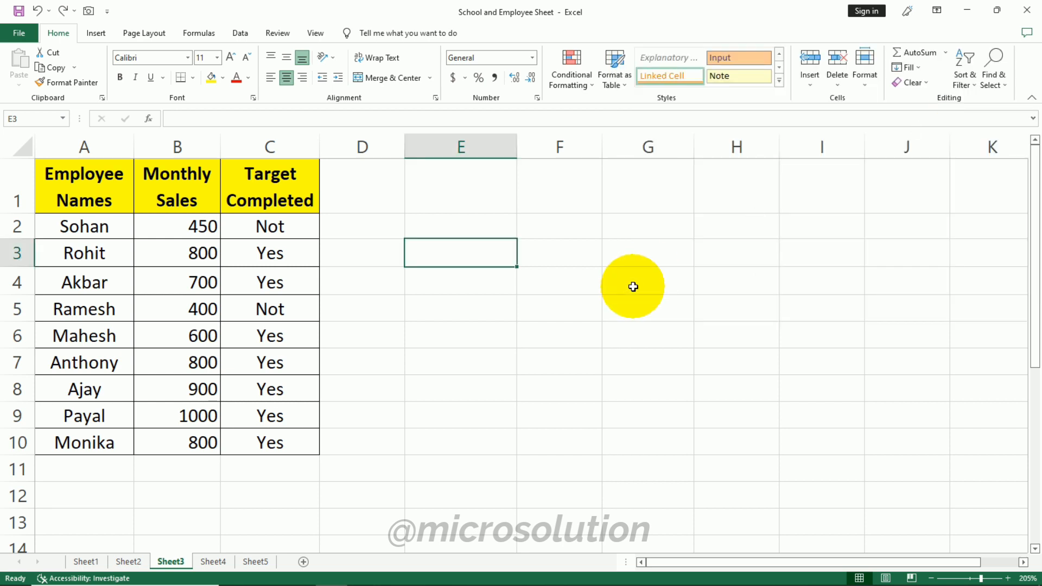
type("sfsd")
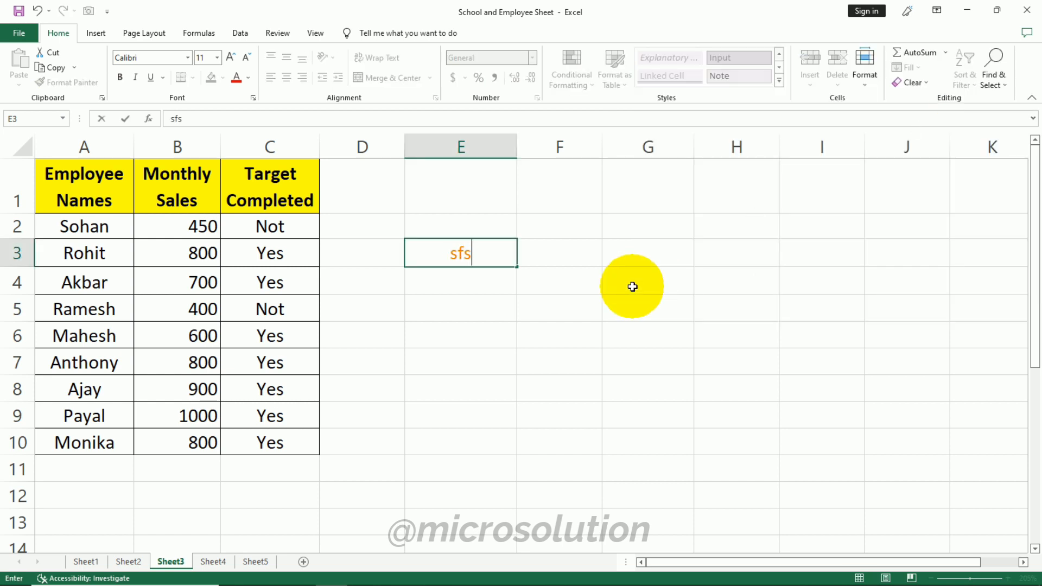
left_click(632, 286)
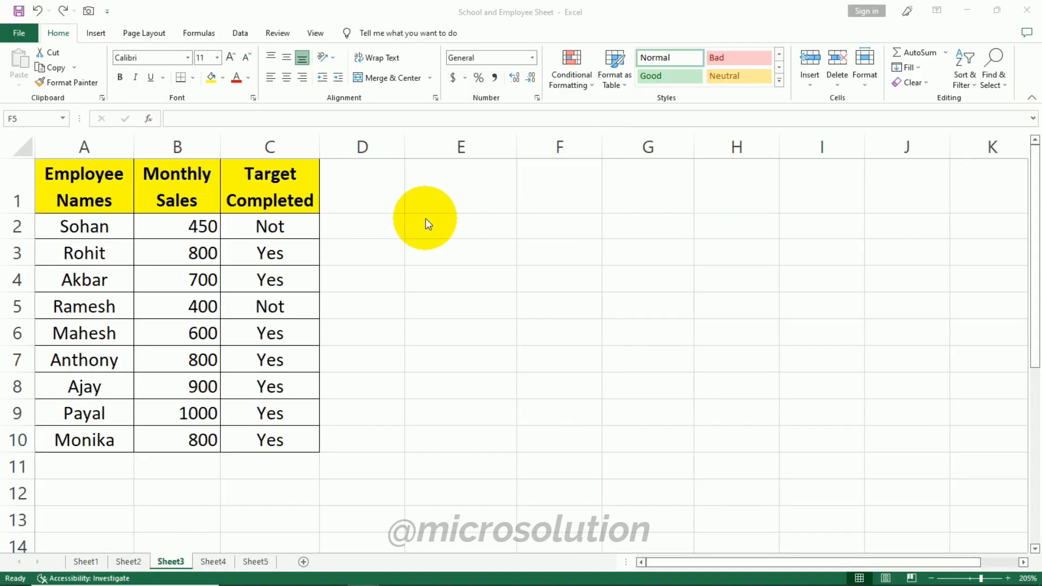
- Insert a cell at A5, shifting the existing cells right
left_click(637, 145)
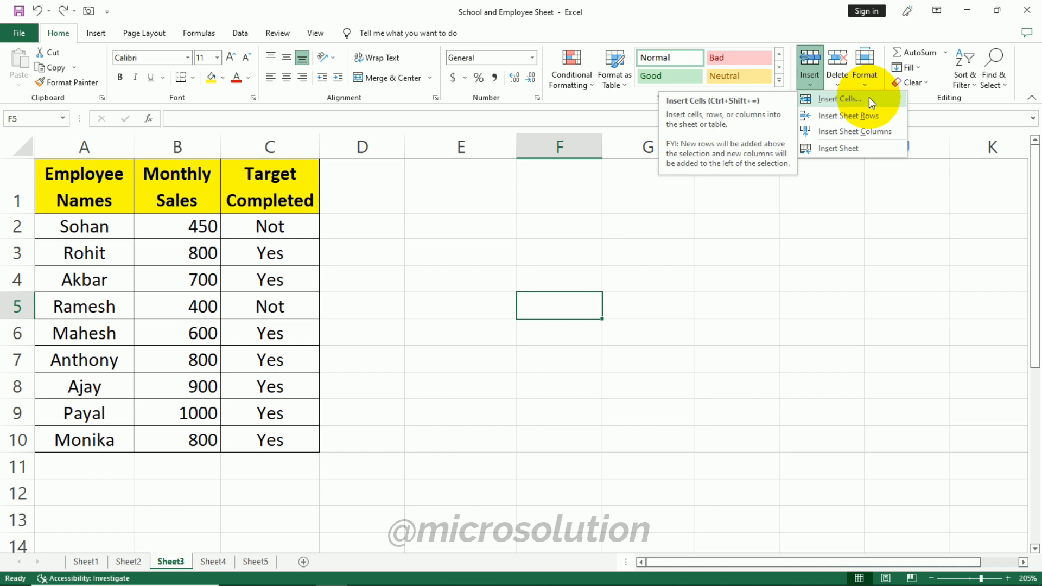
left_click(182, 318)
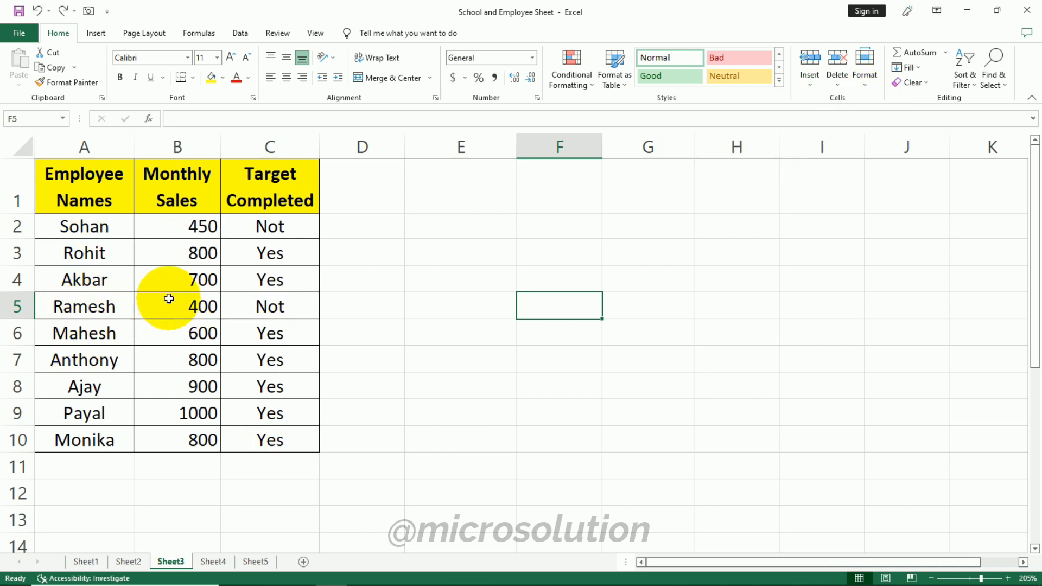
left_click(106, 305)
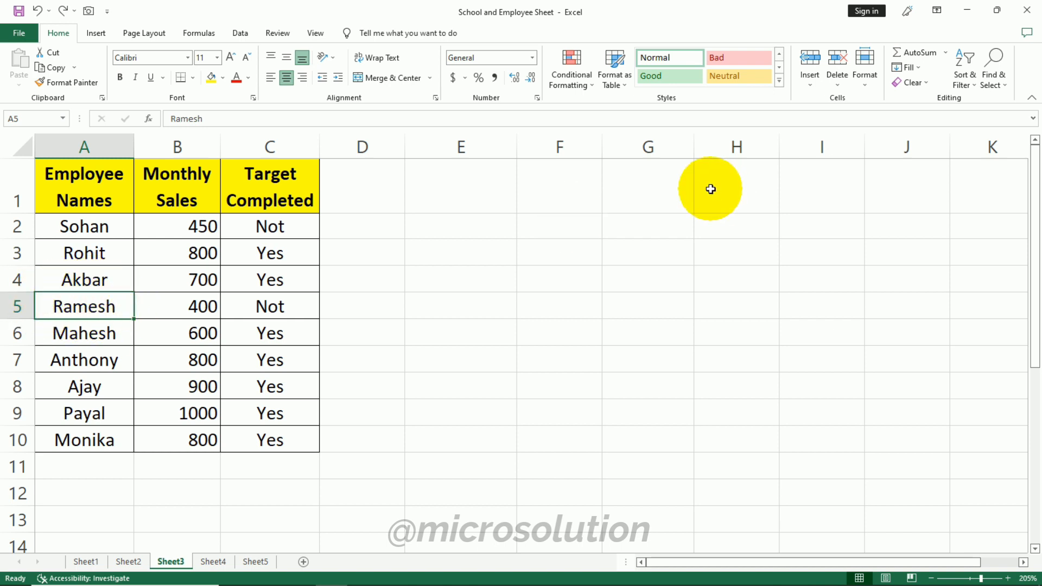
left_click(807, 81)
left_click(840, 95)
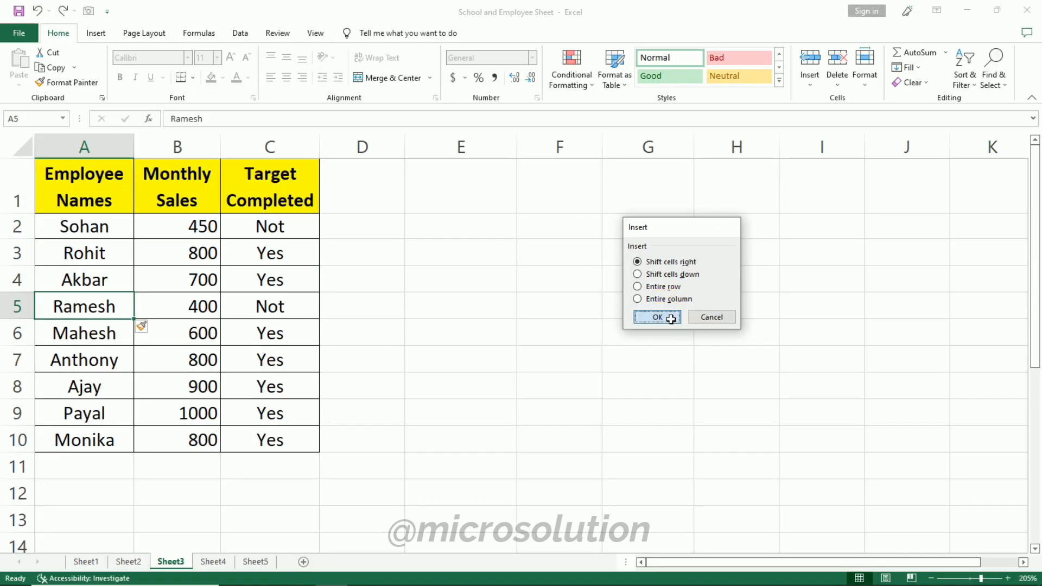
left_click(874, 249)
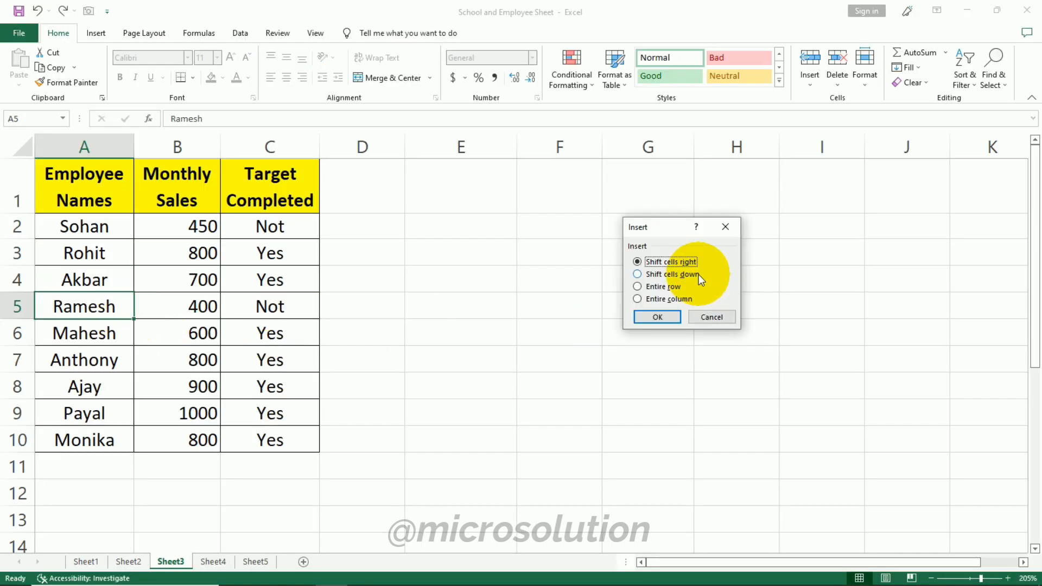
- Insert a cell at A5 shifting cells down, and undo the insertions
left_click(697, 274)
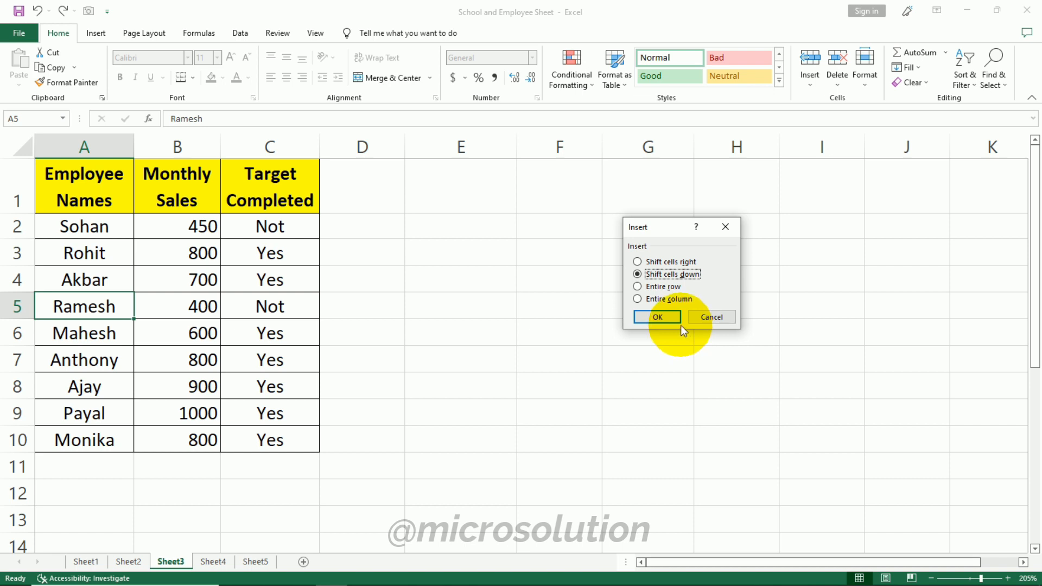
left_click(663, 316)
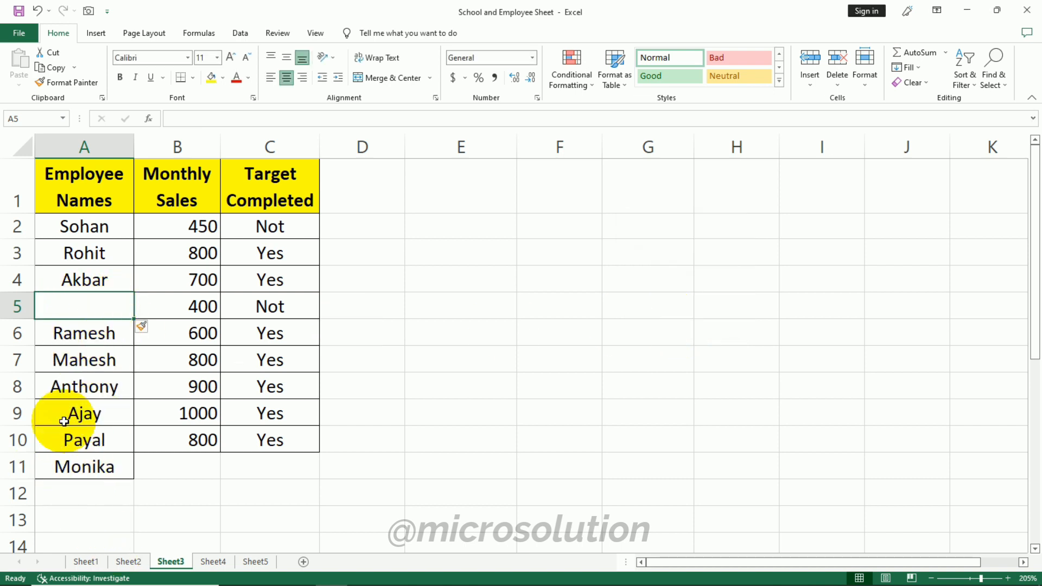
key("ctrl+z")
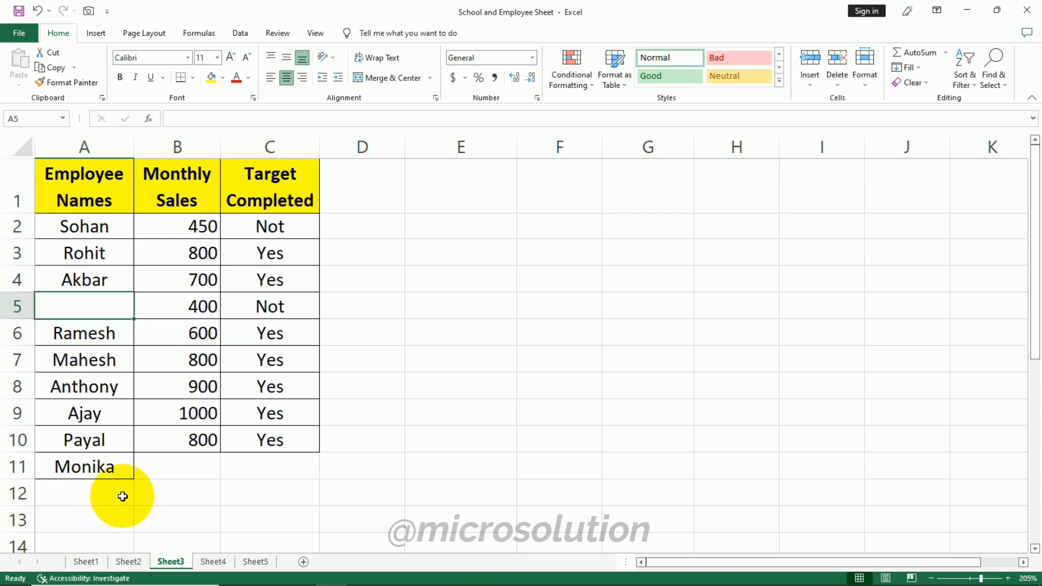
key("ctrl+z")
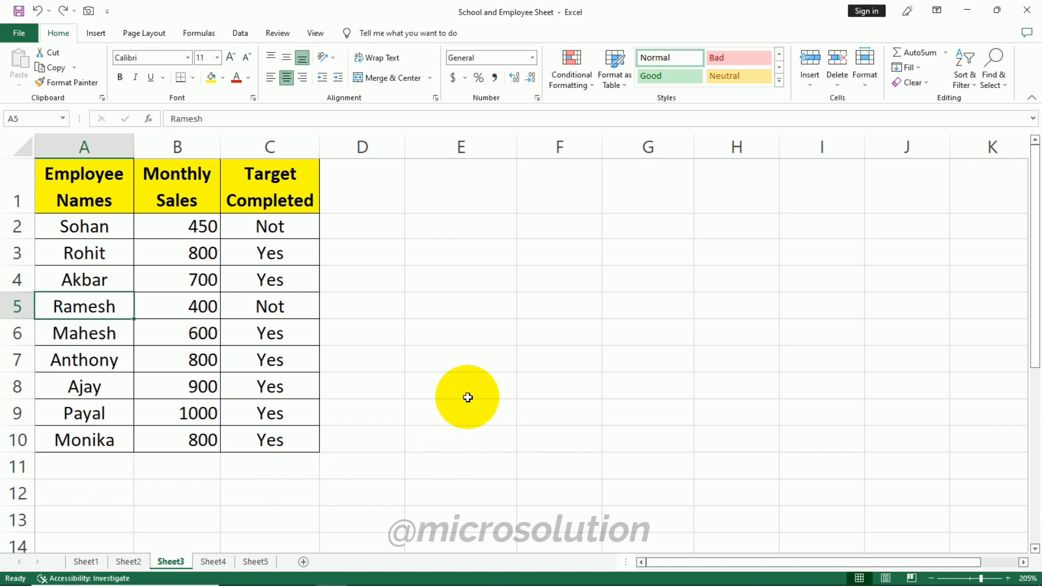
- Insert a new sheet row above the Akbar row 4
key("ctrl+Home")
left_click(819, 80)
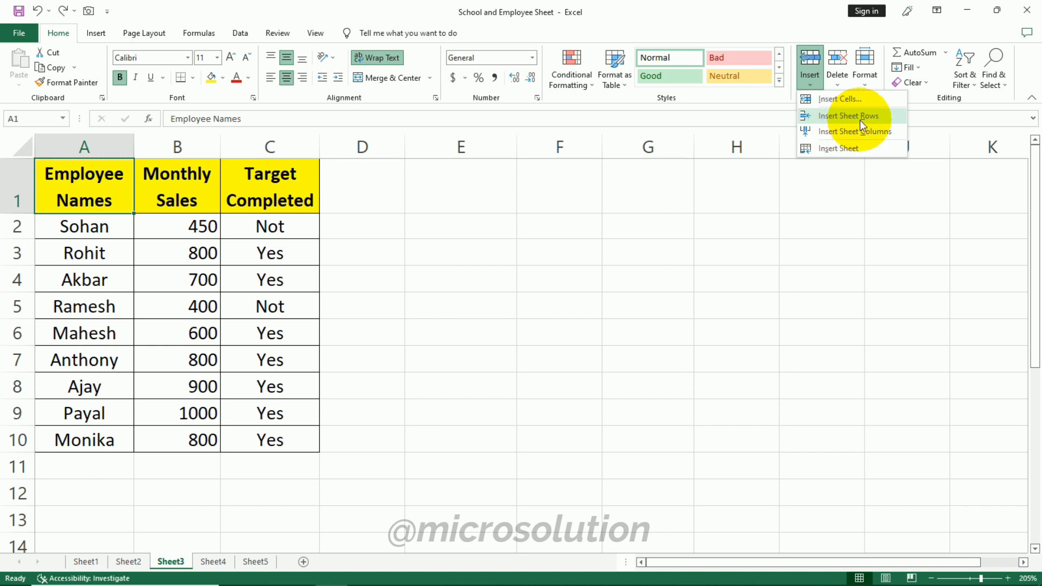
left_click(72, 274)
left_click(89, 274)
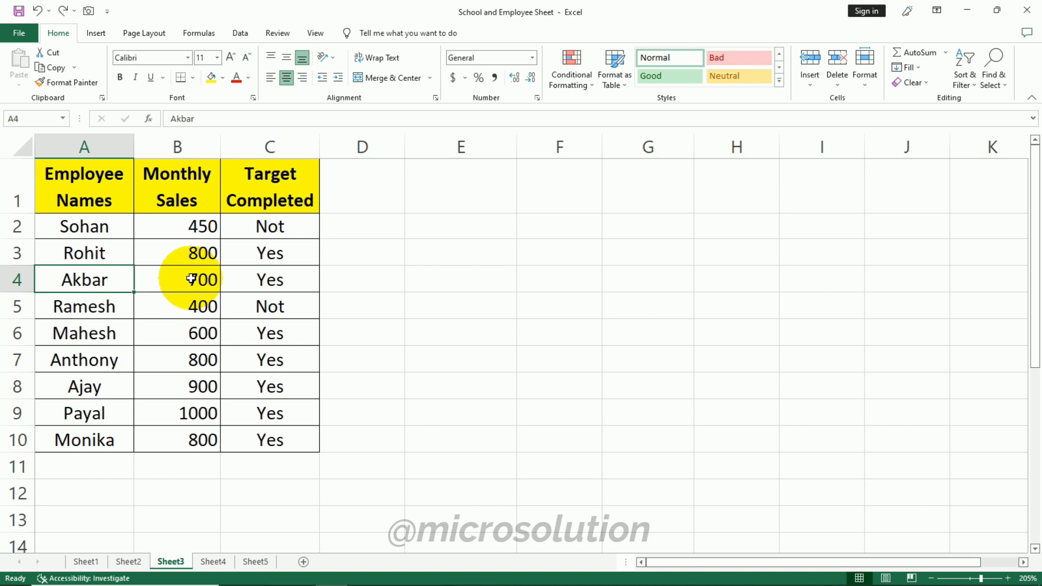
left_click(810, 78)
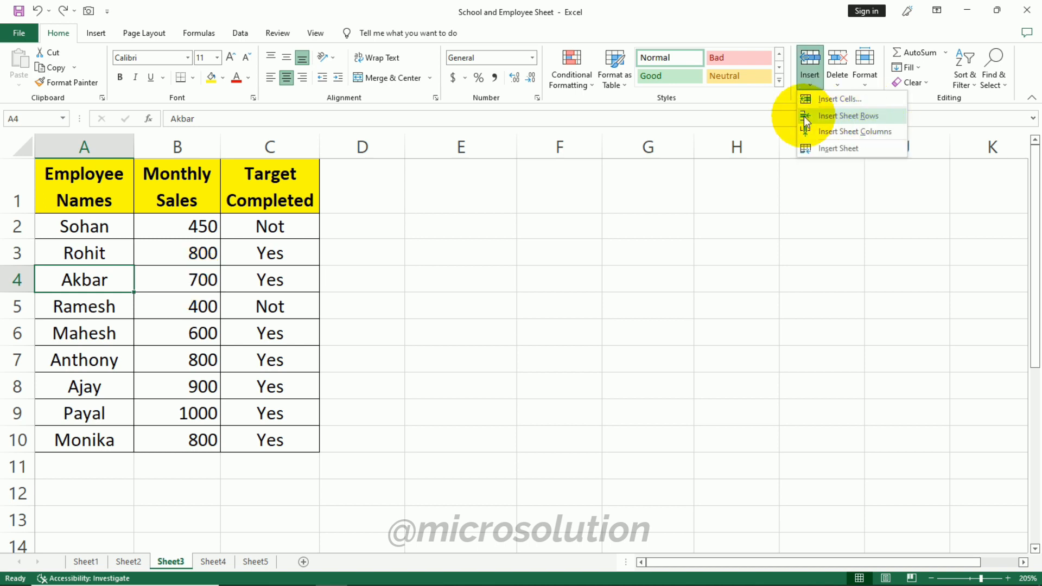
left_click(883, 116)
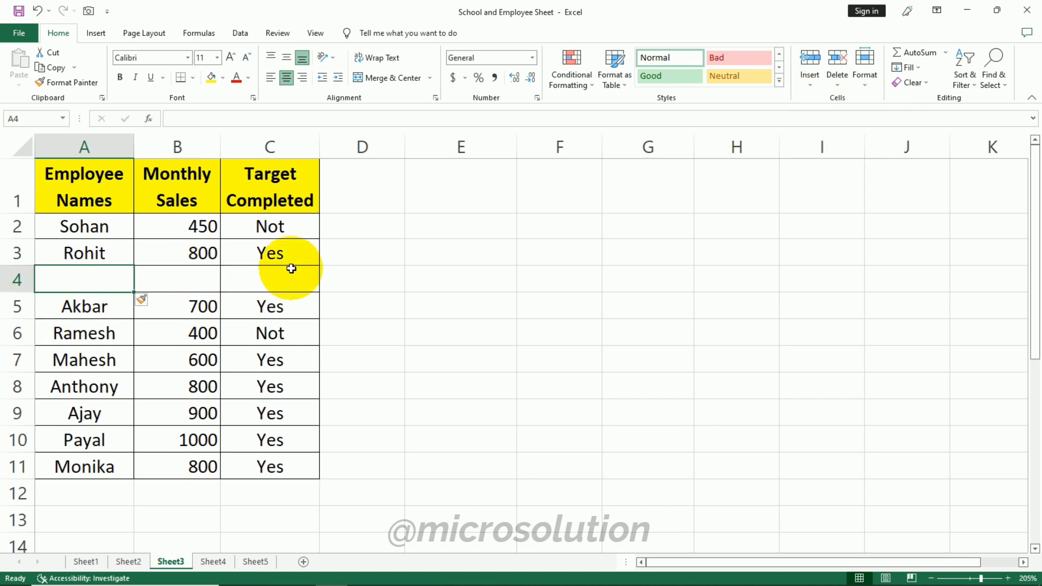
- Undo the inserted row, then insert a sheet column before Monthly Sales and undo that insertion
key("ctrl+z")
left_click(174, 195)
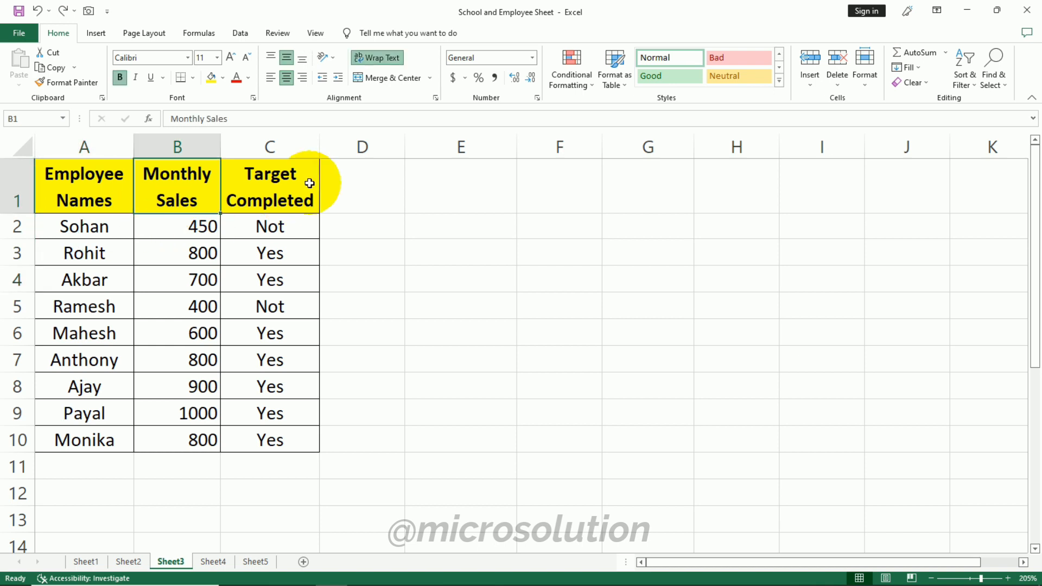
left_click(808, 83)
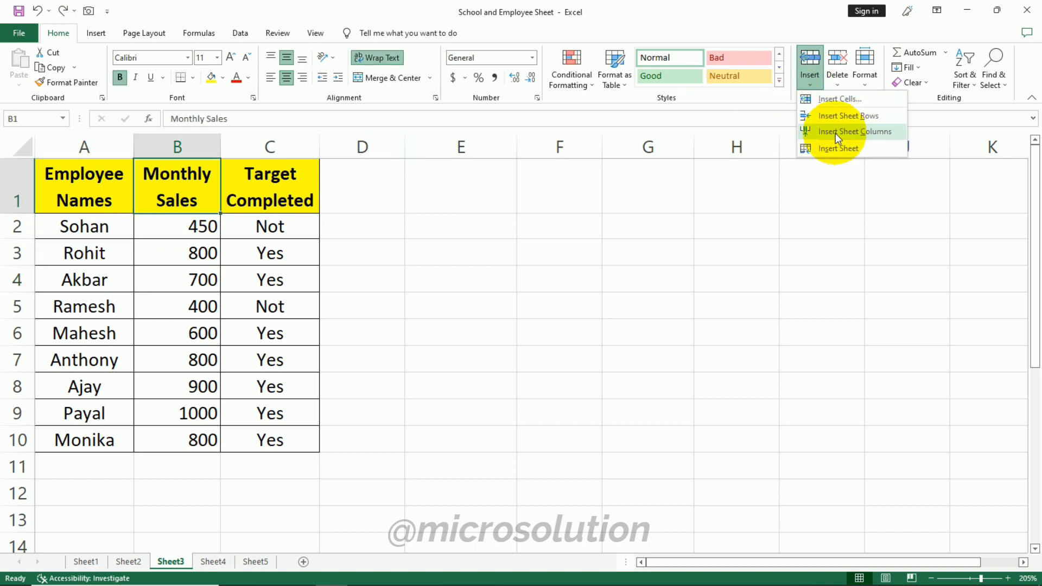
left_click(871, 132)
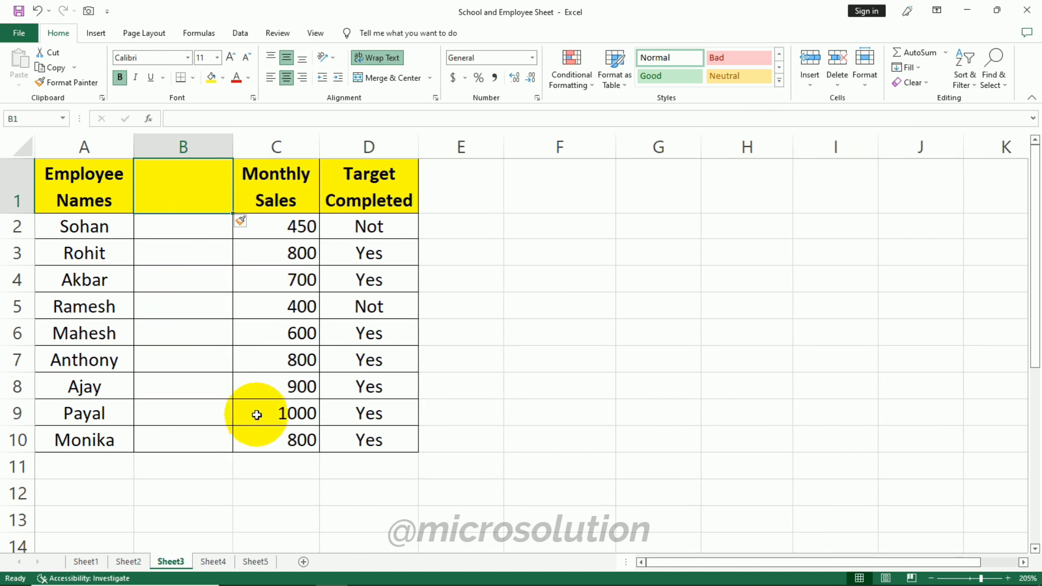
key("ctrl+z")
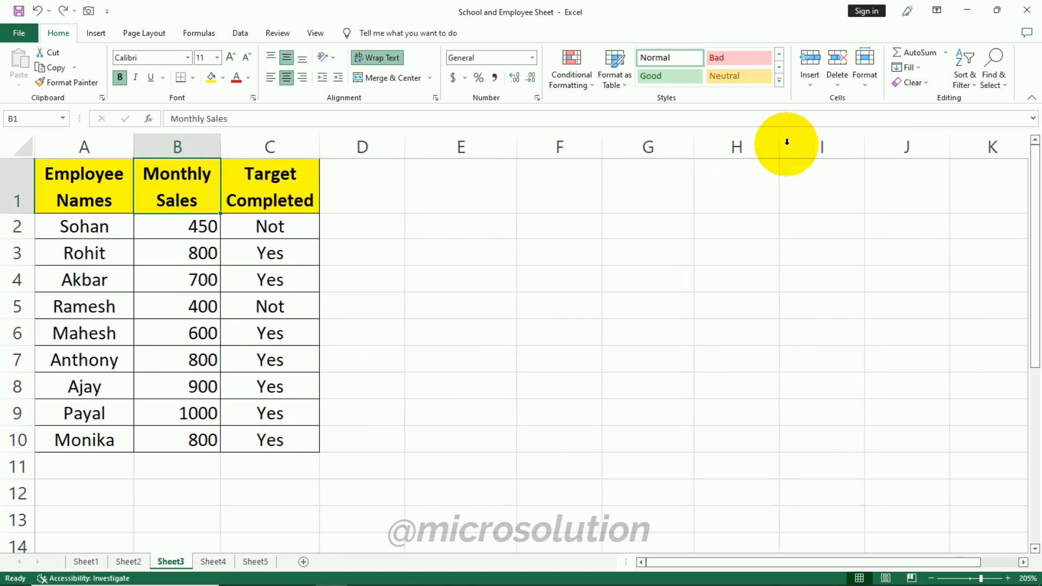
- Insert a new worksheet into the workbook
left_click(809, 83)
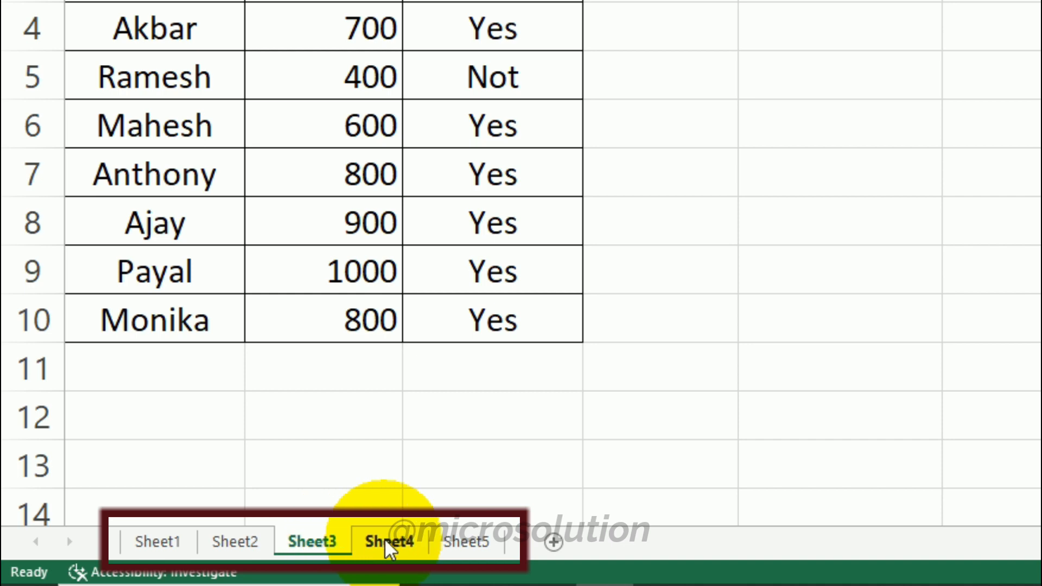
left_click(807, 77)
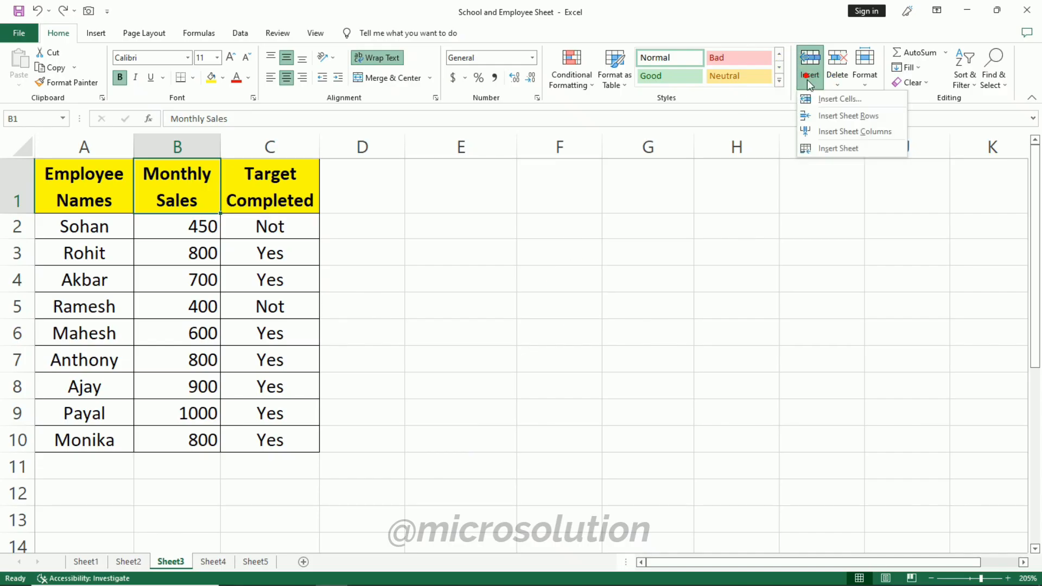
left_click(833, 146)
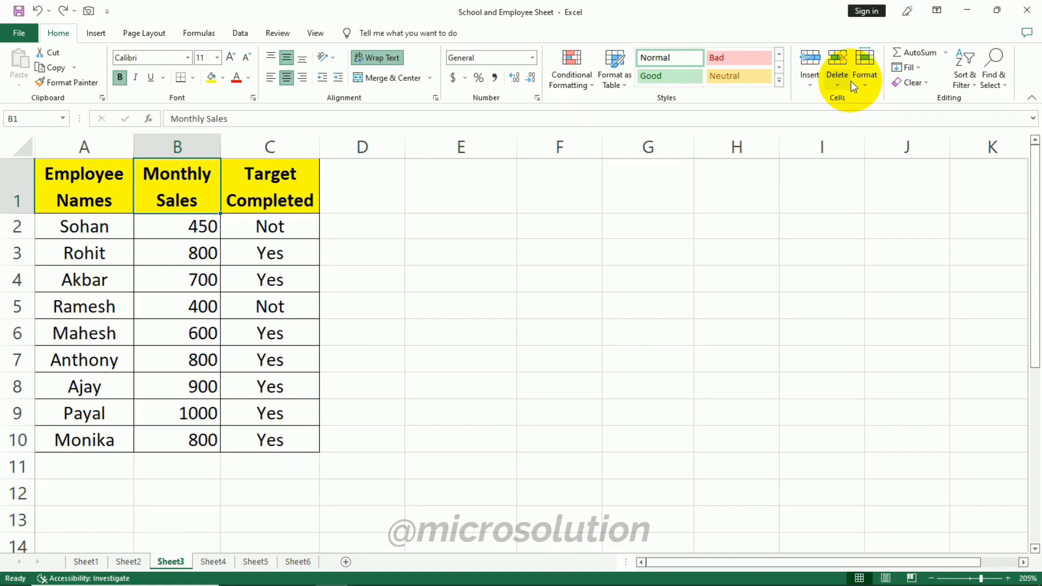
left_click(844, 80)
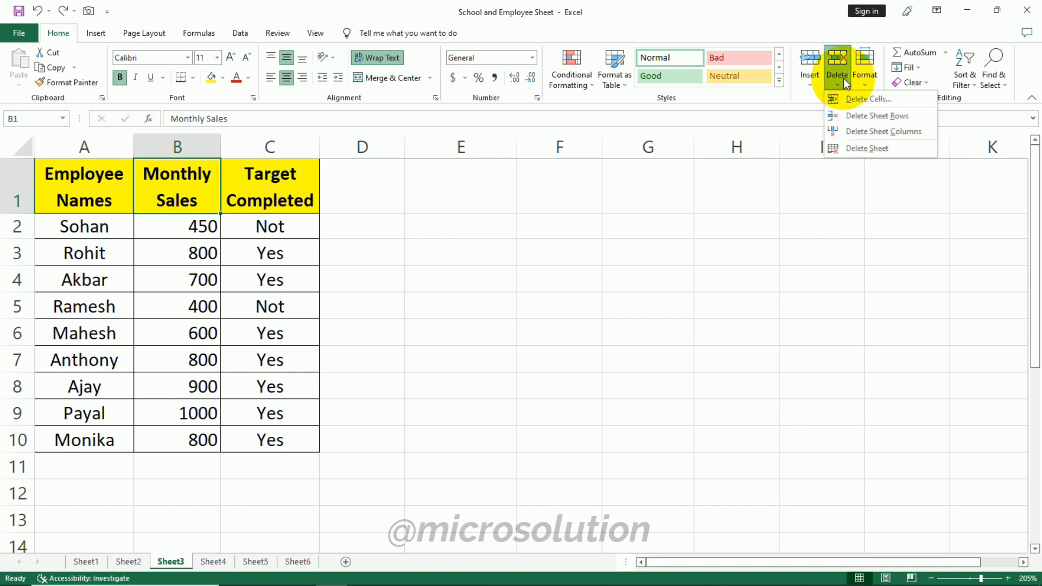
left_click(844, 81)
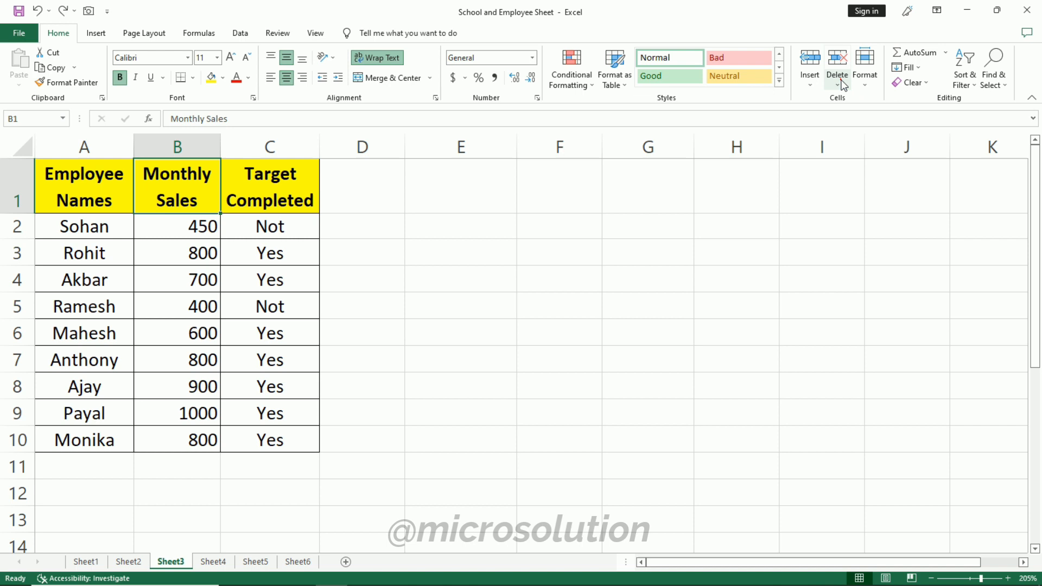
left_click(841, 80)
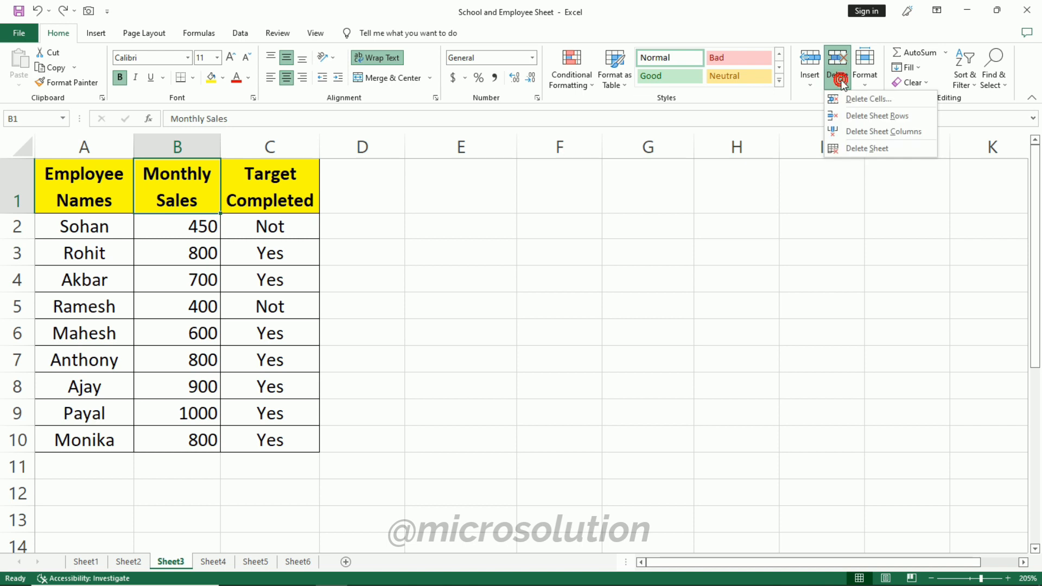
left_click(894, 105)
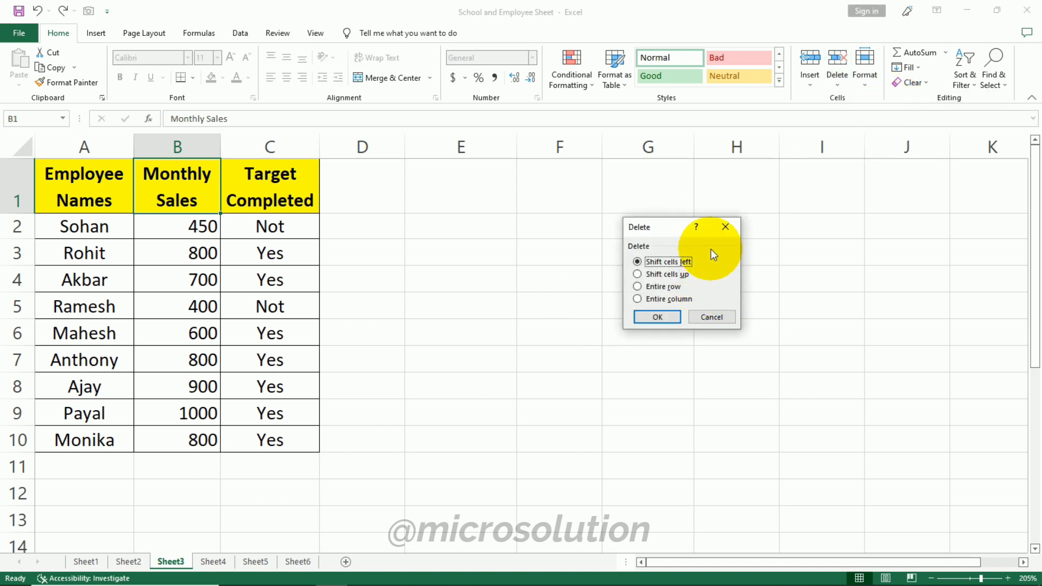
left_click(715, 314)
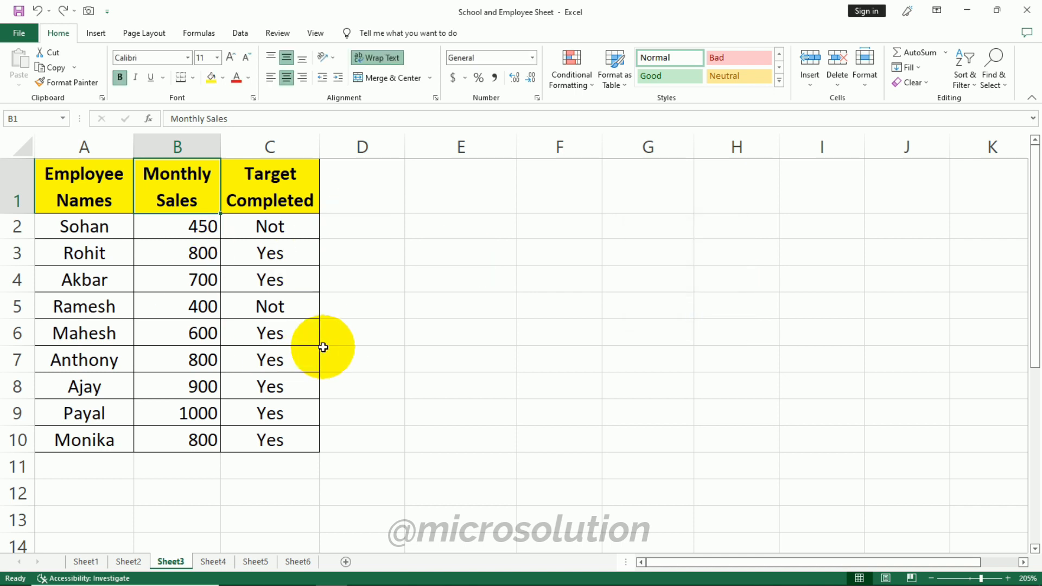
- Delete the sheet row for Sohan (row 2) and undo the deletion
left_click(835, 82)
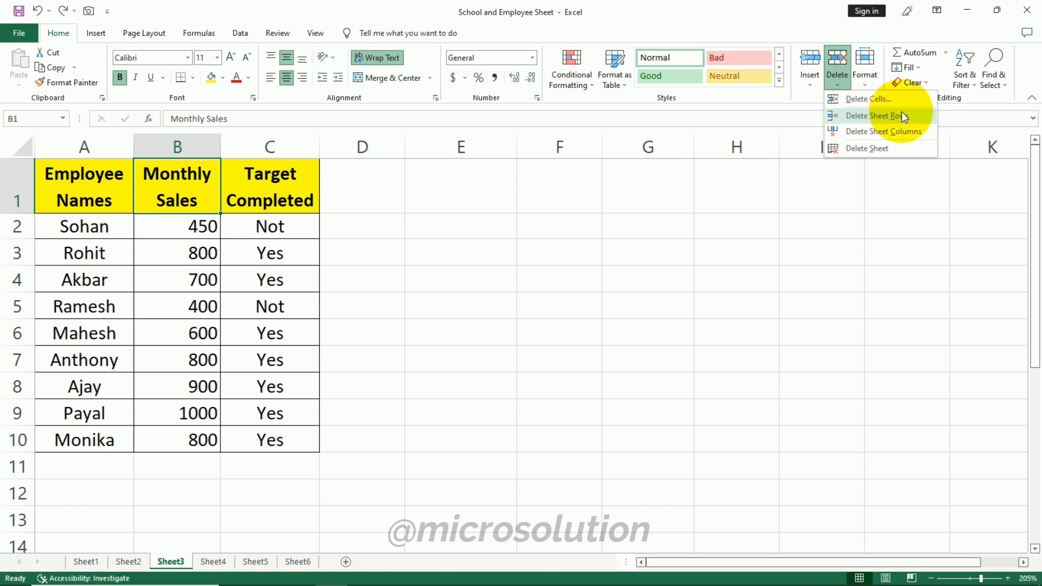
left_click(146, 258)
left_click(88, 225)
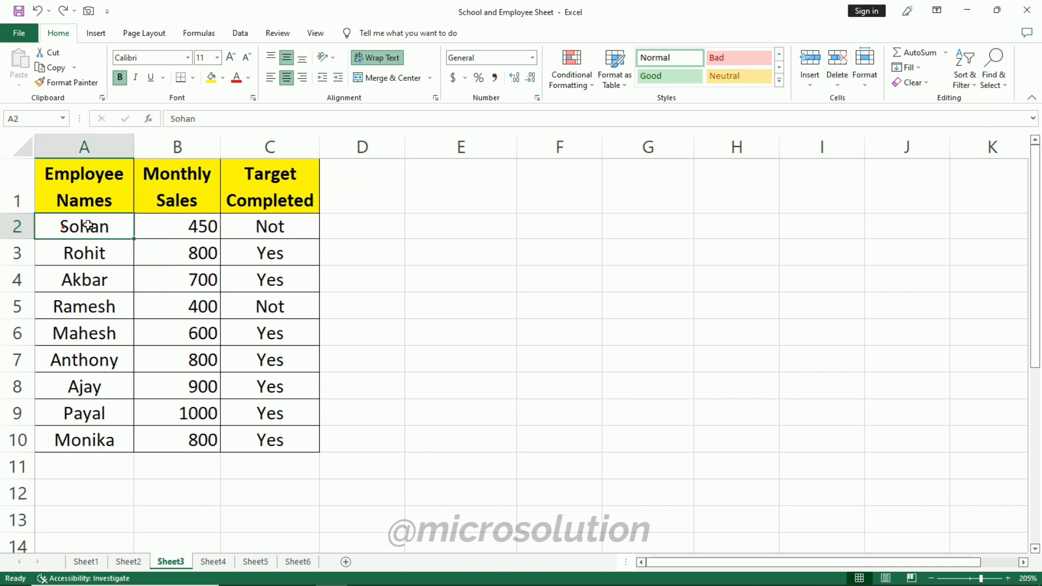
left_click_drag(88, 225, 246, 222)
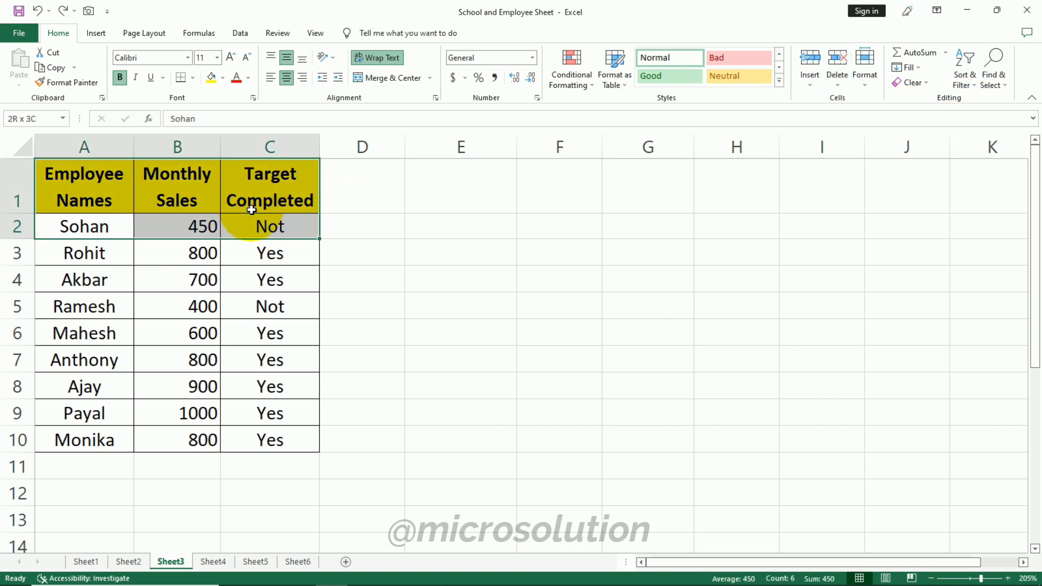
left_click(834, 80)
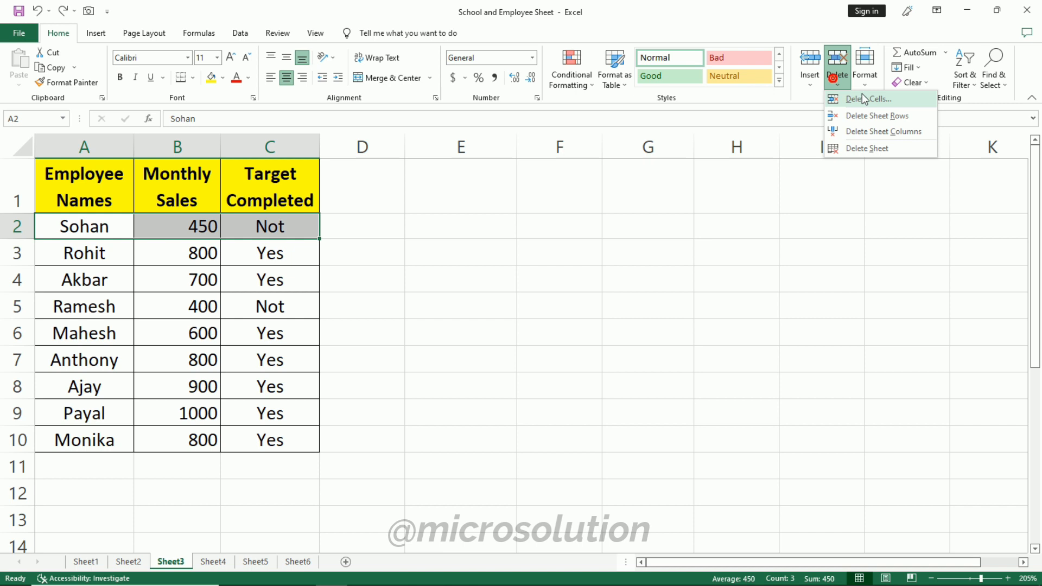
left_click(921, 116)
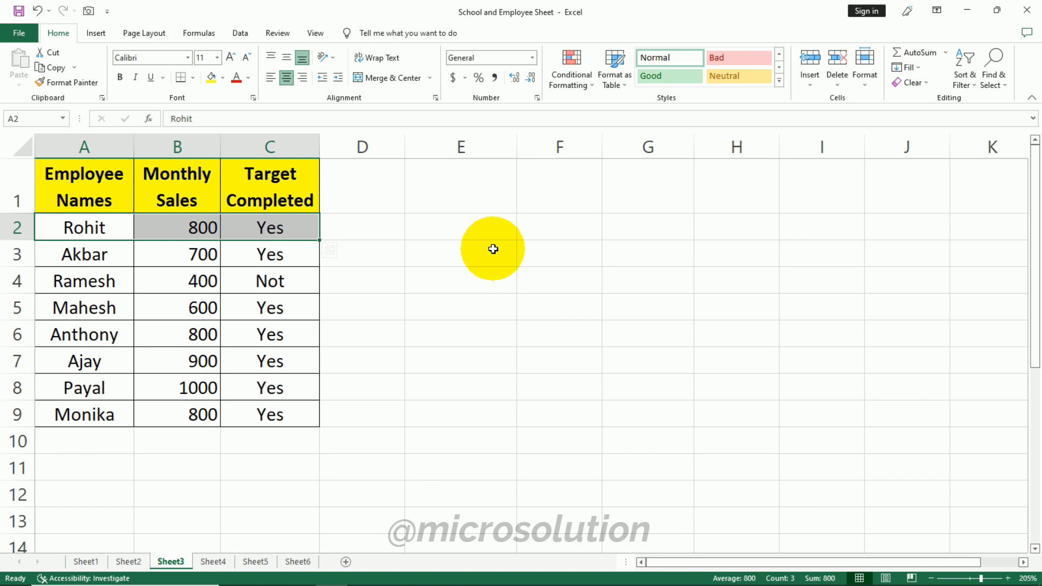
key("ctrl+z")
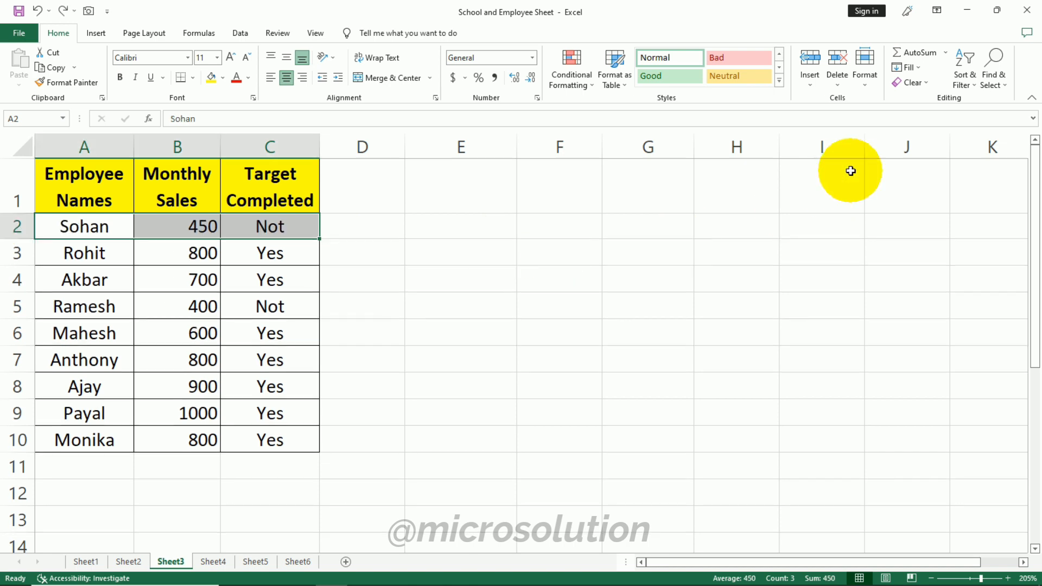
- Delete the Employee Names column and undo the deletion
left_click(837, 69)
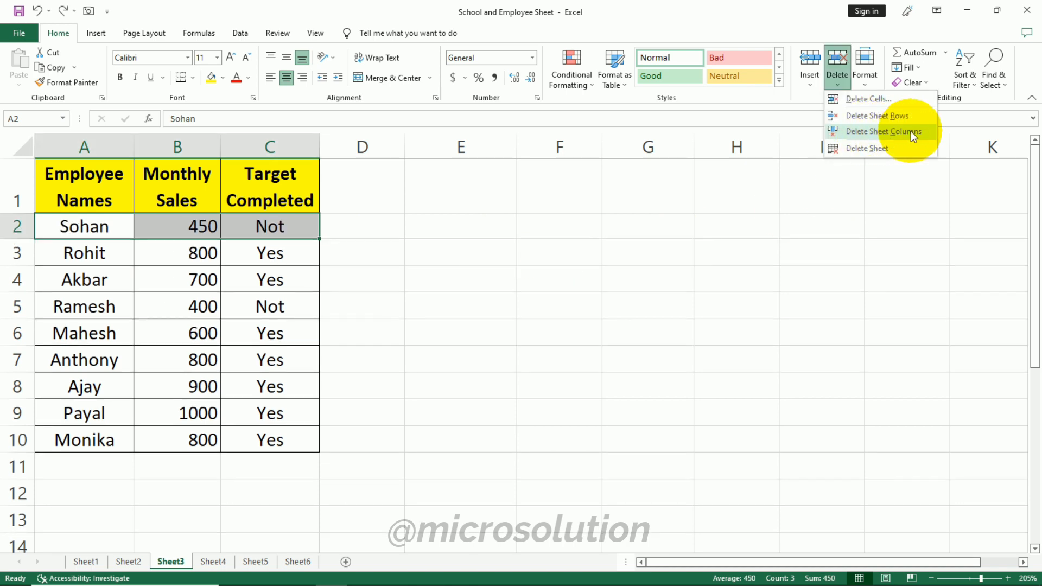
left_click(298, 237)
left_click(109, 177)
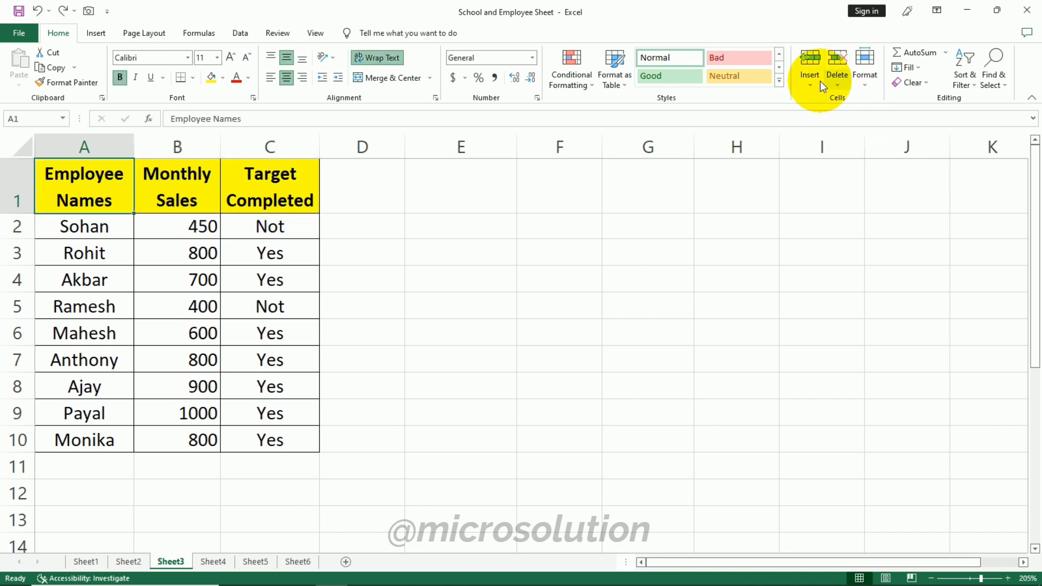
left_click(839, 84)
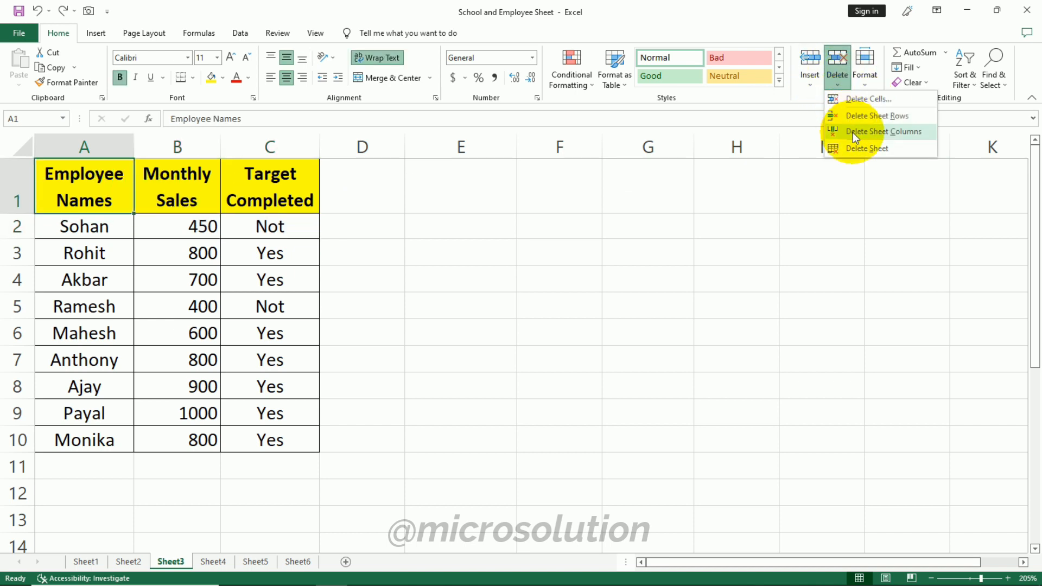
left_click(887, 133)
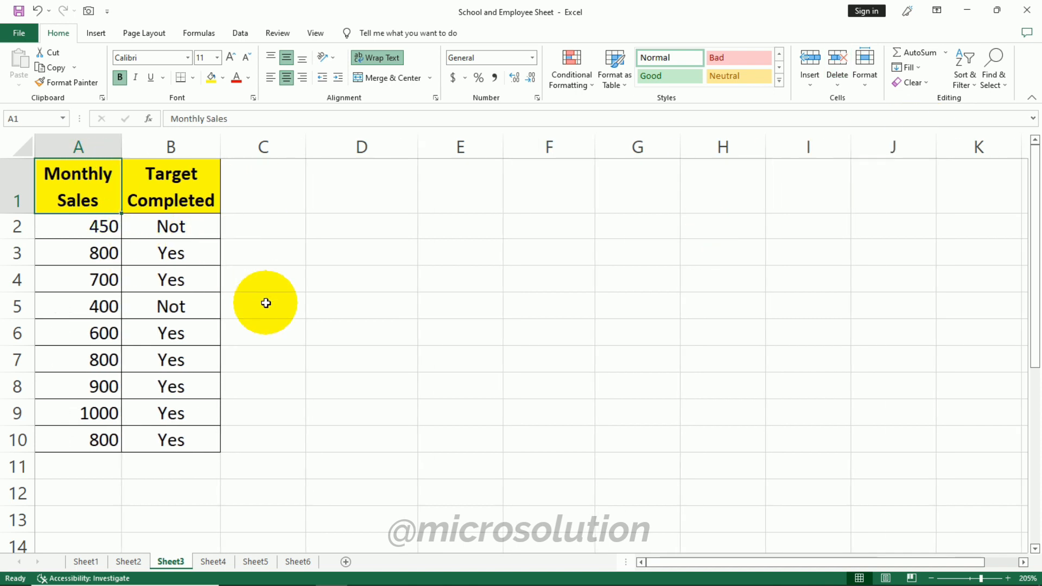
key("ctrl+z")
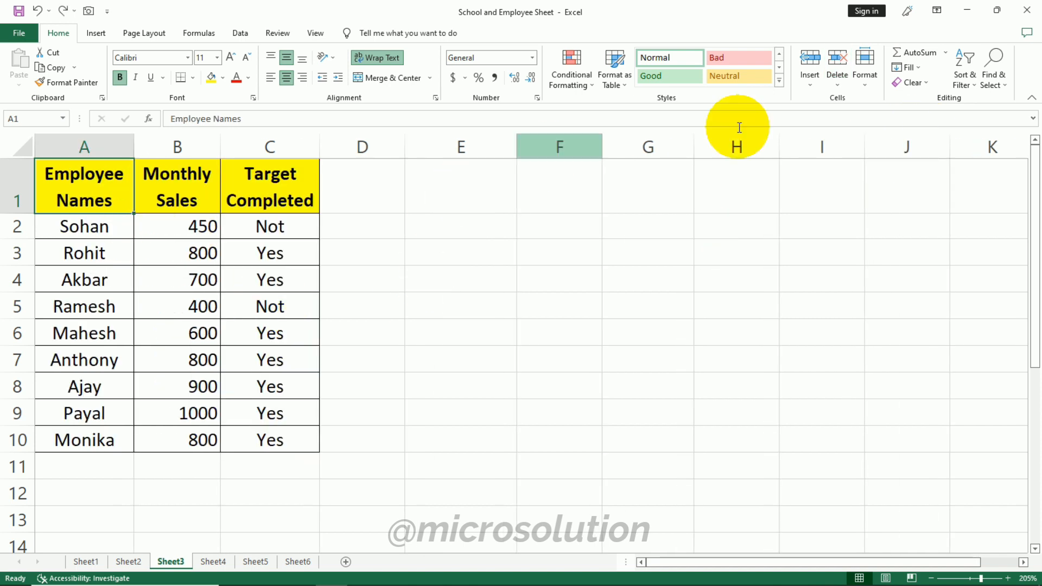
- Delete the newly added Sheet6 worksheet
left_click(838, 84)
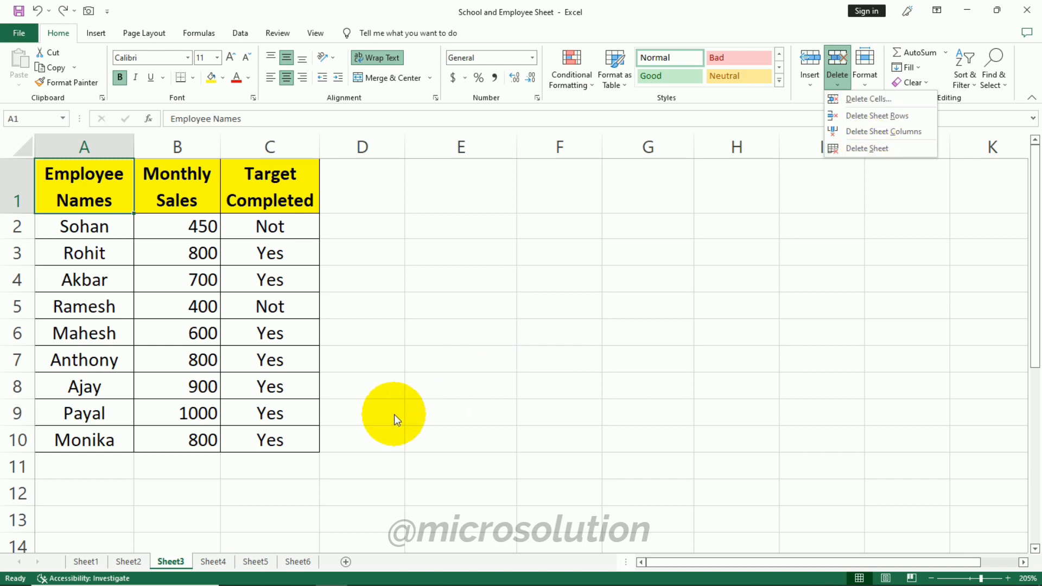
left_click(408, 393)
left_click(297, 562)
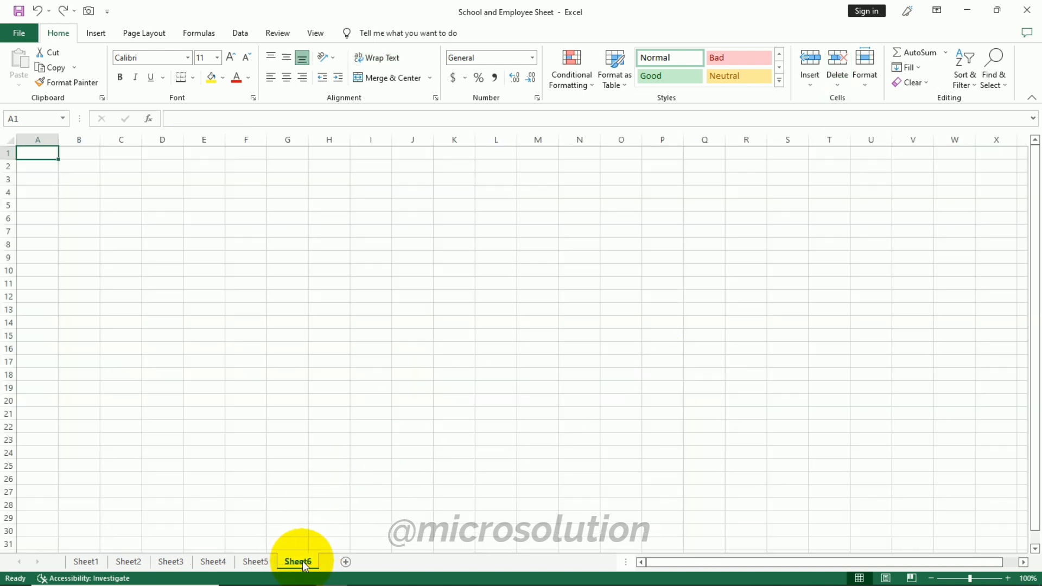
left_click(837, 84)
left_click(860, 147)
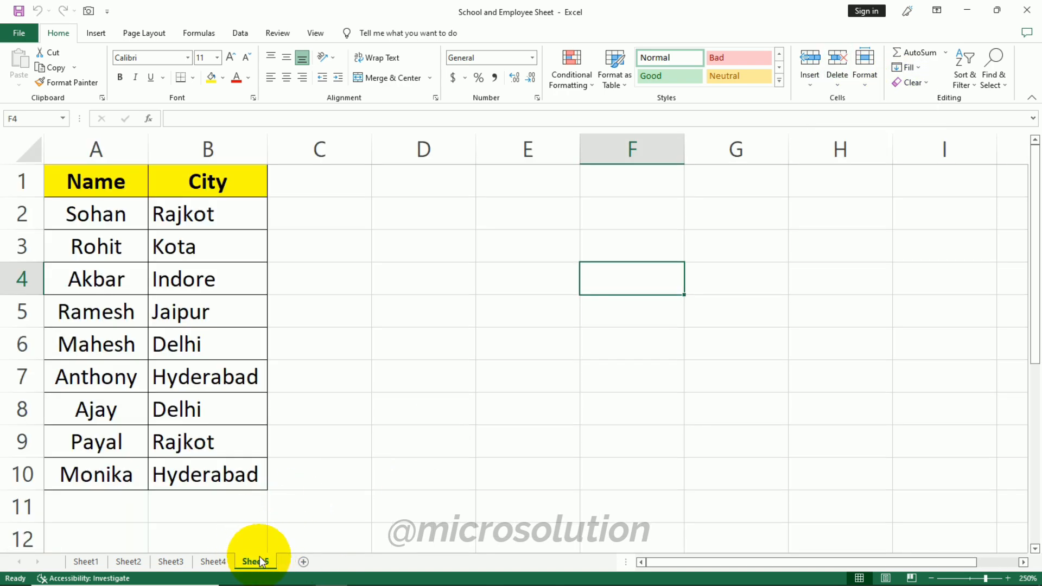
- On Sheet5, set the height of header row 1 to 18.75
left_click(423, 311)
left_click(861, 84)
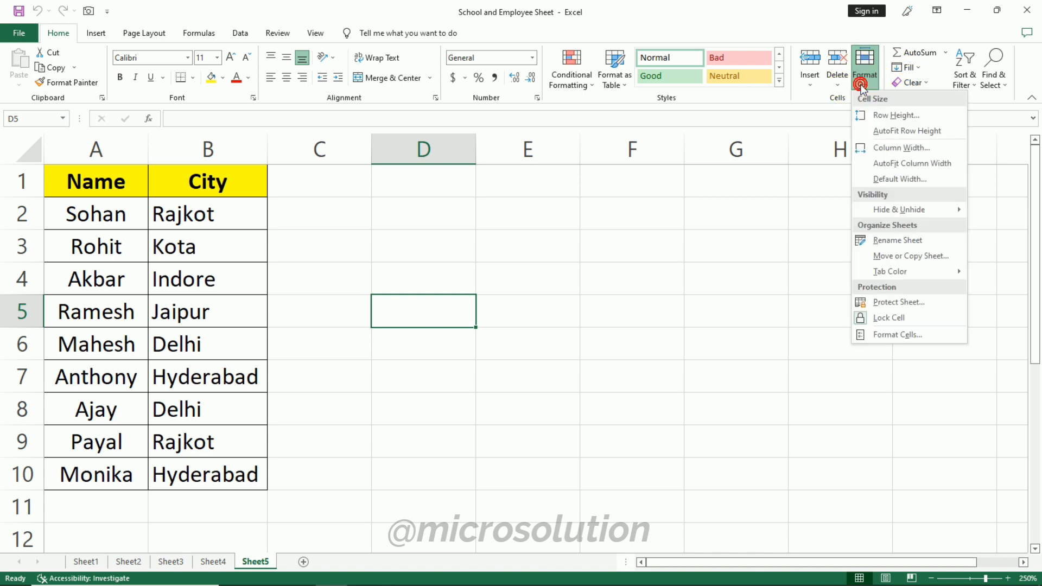
left_click(96, 181)
left_click(863, 81)
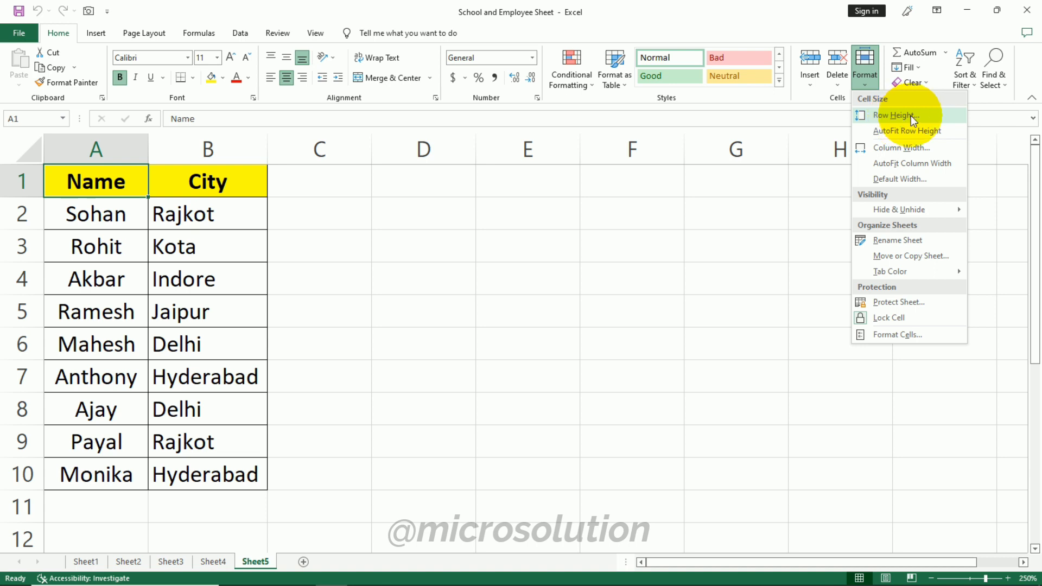
left_click(19, 197)
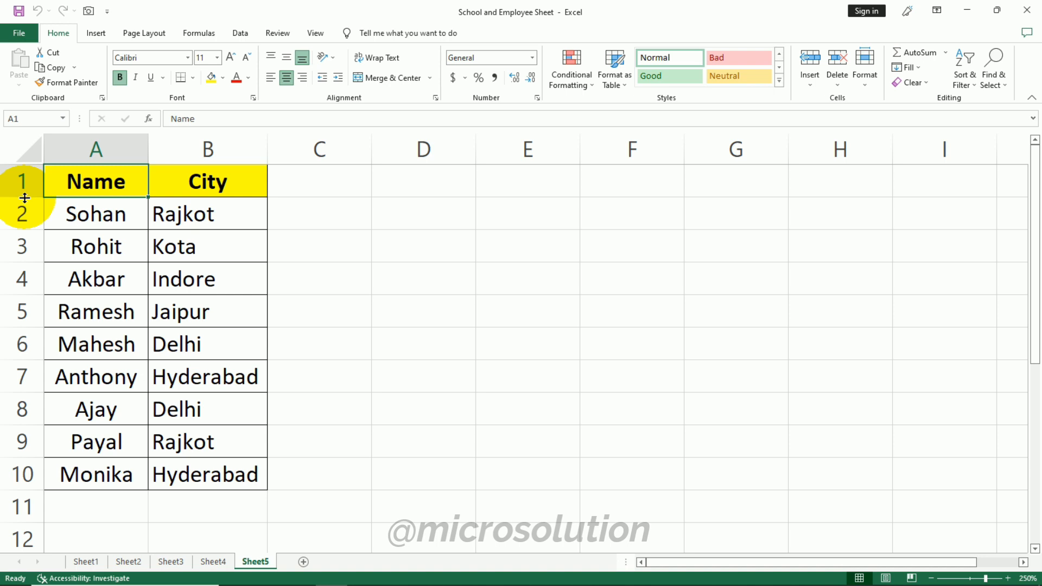
mouse_move(24, 197)
left_mouse_down()
mouse_move(22, 219)
mouse_move(23, 199)
left_mouse_up()
left_click(868, 83)
left_click(871, 117)
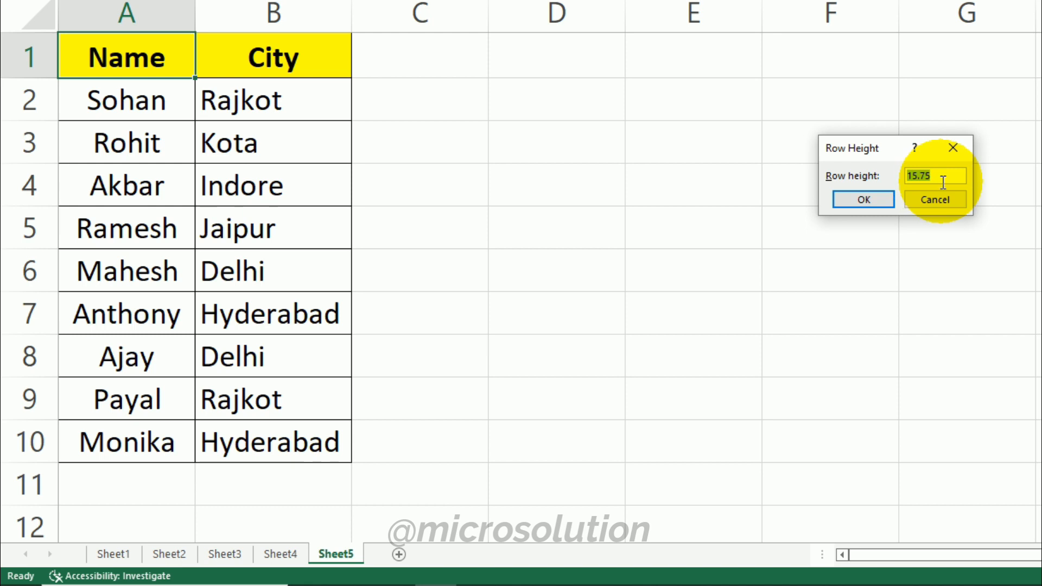
left_click(917, 176)
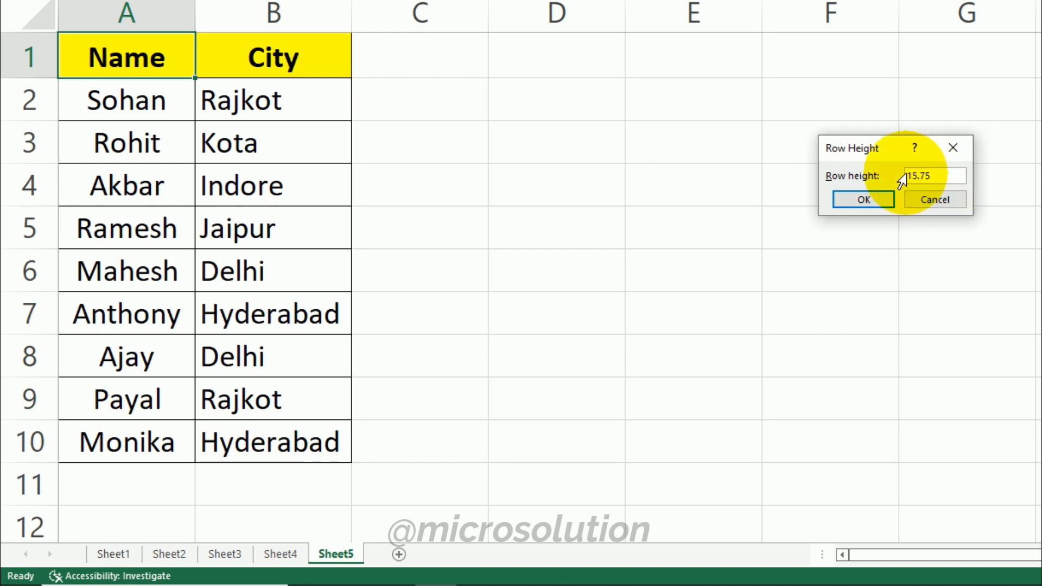
key("BackSpace")
key("BackSpace")
type("18")
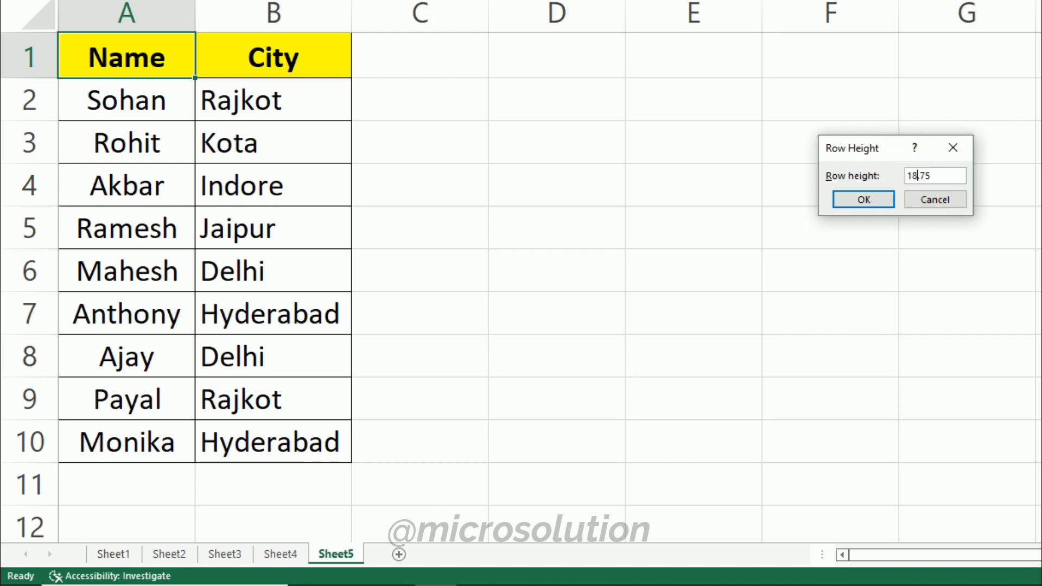
left_click(879, 207)
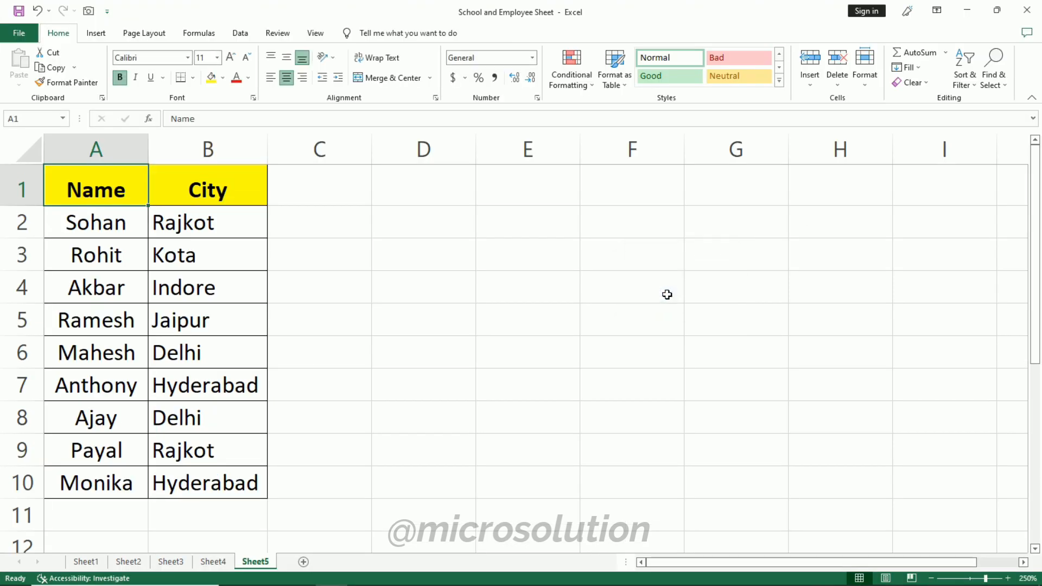
- Manually enlarge header row 1 to roughly twice its height
left_click(864, 66)
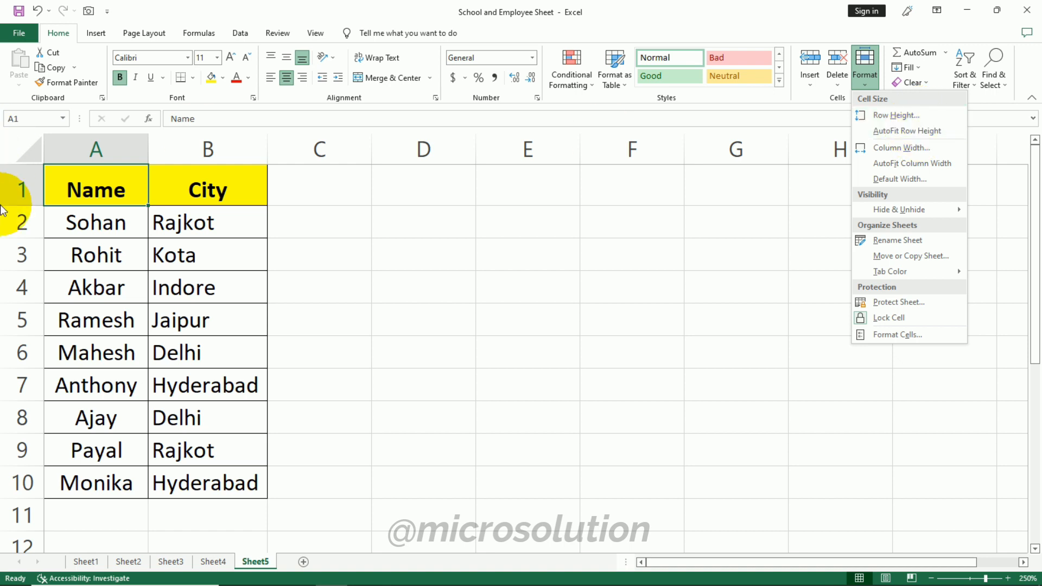
left_click(34, 207)
left_click_drag(34, 206, 25, 247)
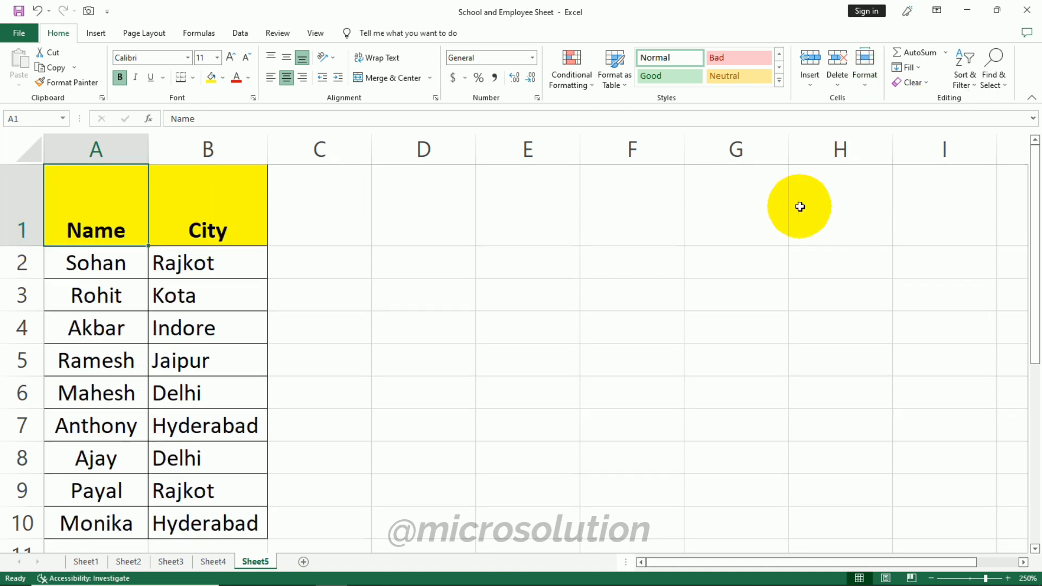
- AutoFit the height of header row 1 on Sheet5
left_click(866, 79)
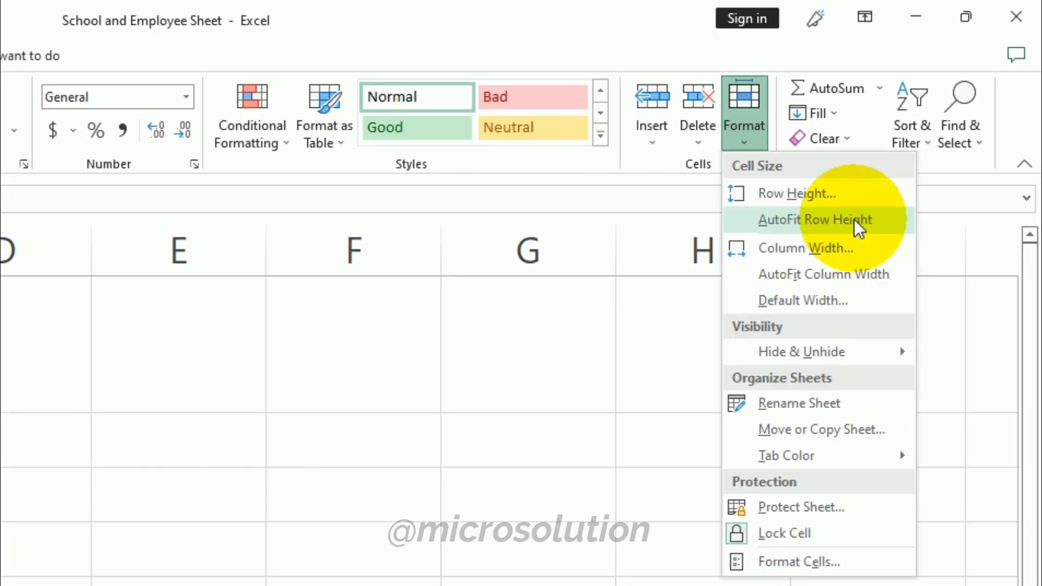
left_click(854, 219)
- Open the Column Width dialog for the selected column and cancel it
left_click(743, 116)
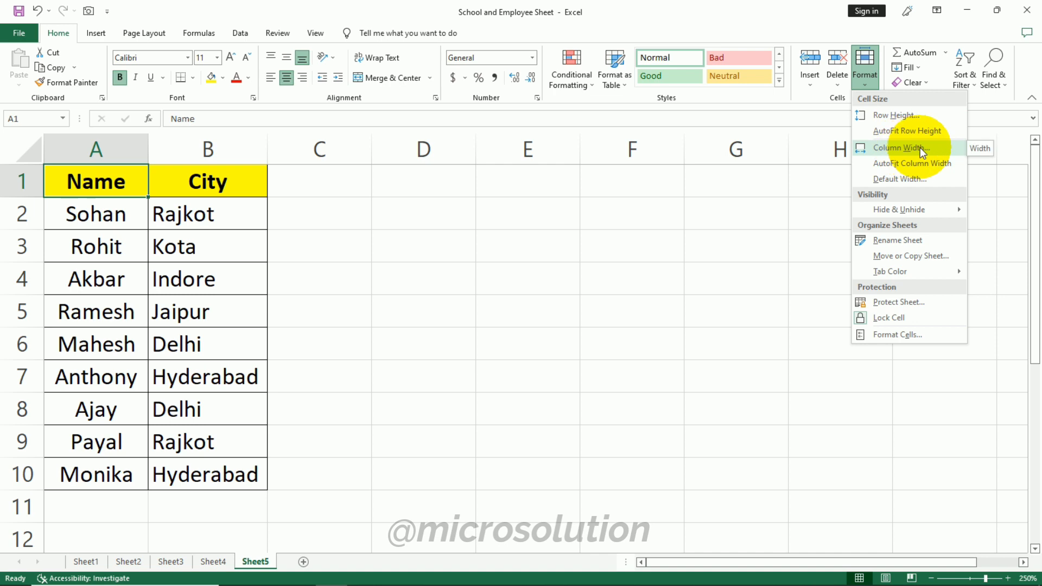
left_click(147, 143)
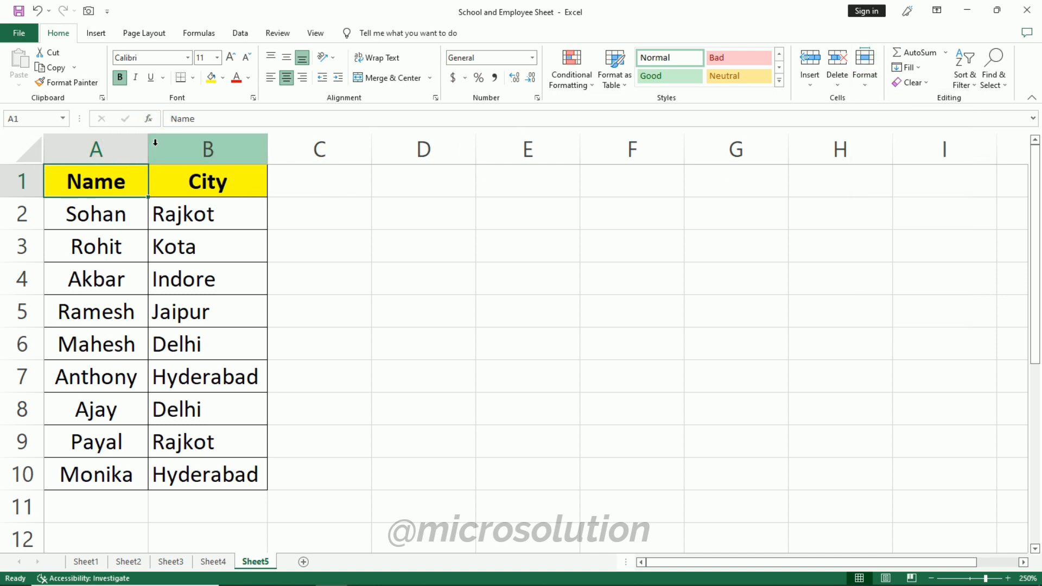
mouse_move(148, 146)
left_mouse_down()
mouse_move(172, 147)
mouse_move(148, 146)
left_mouse_up()
left_click(865, 66)
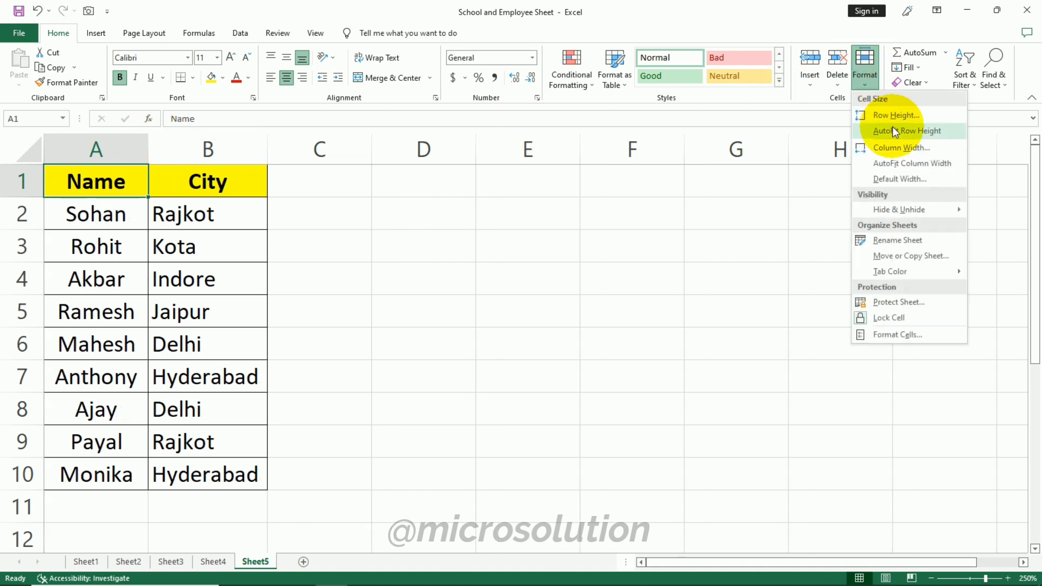
left_click(902, 145)
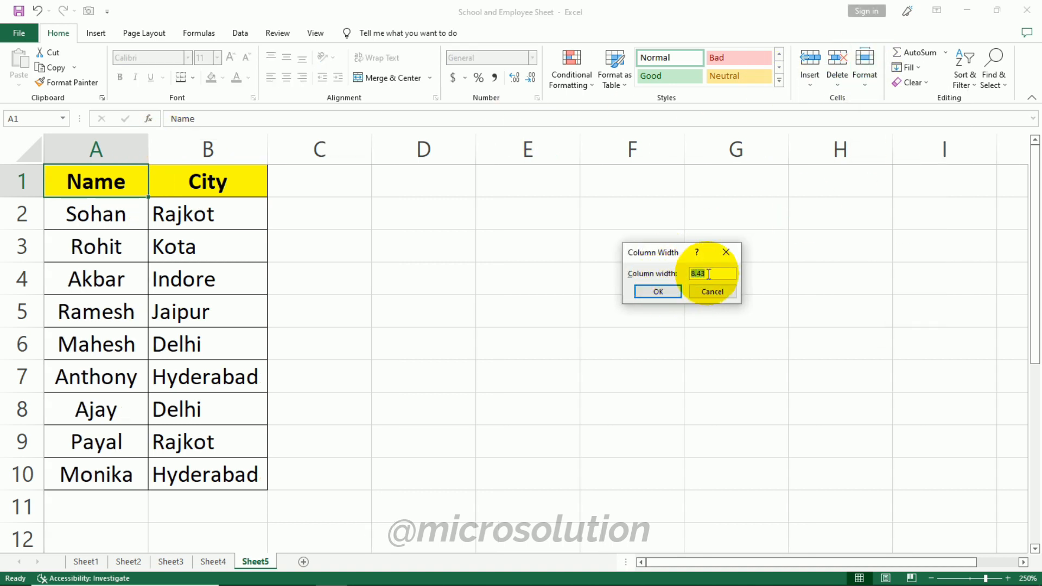
left_click(712, 291)
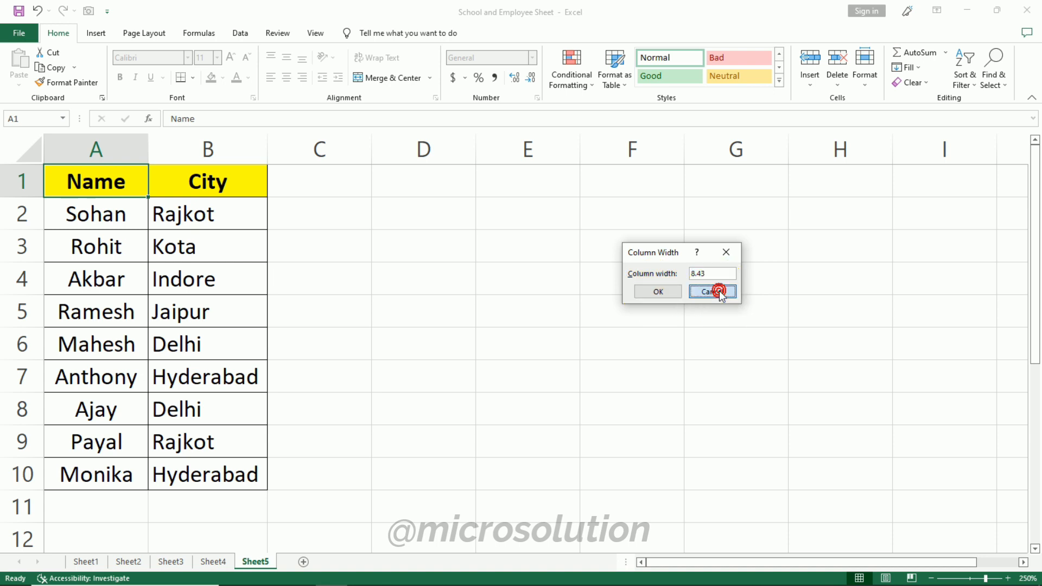
- Hide header row 1 and unhide it again
left_click(866, 81)
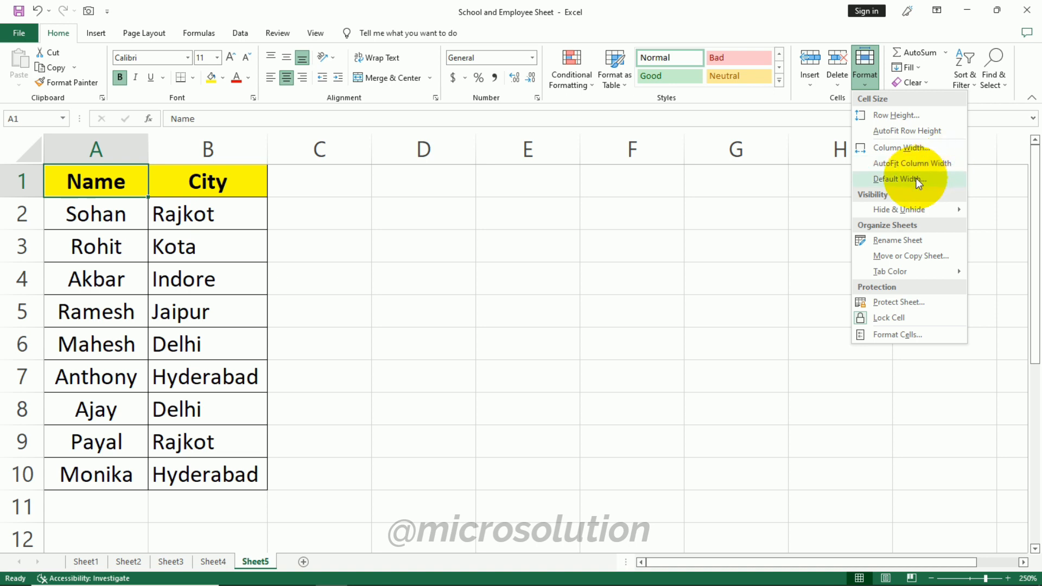
mouse_move(910, 212)
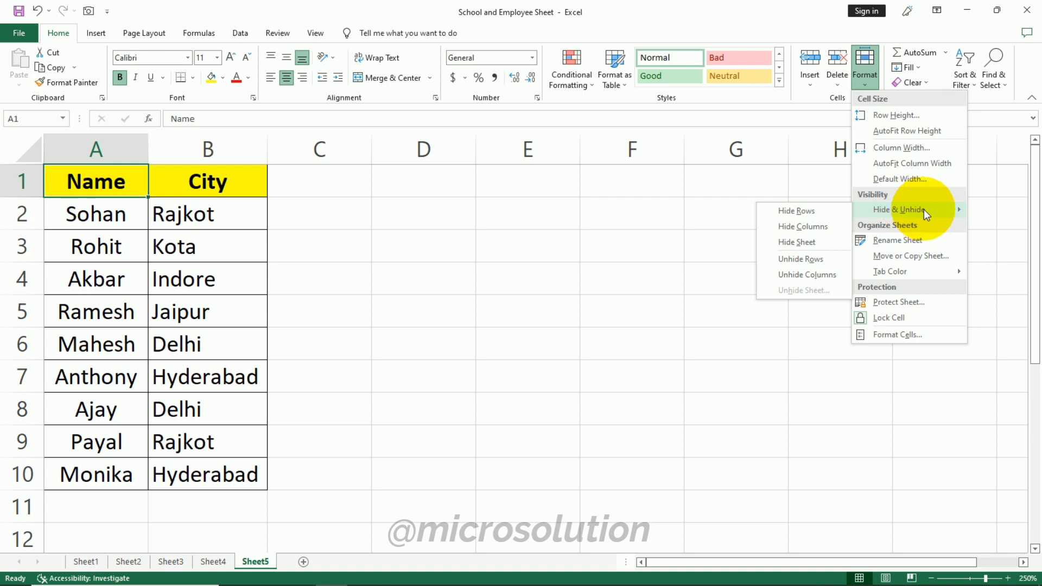
left_click(826, 211)
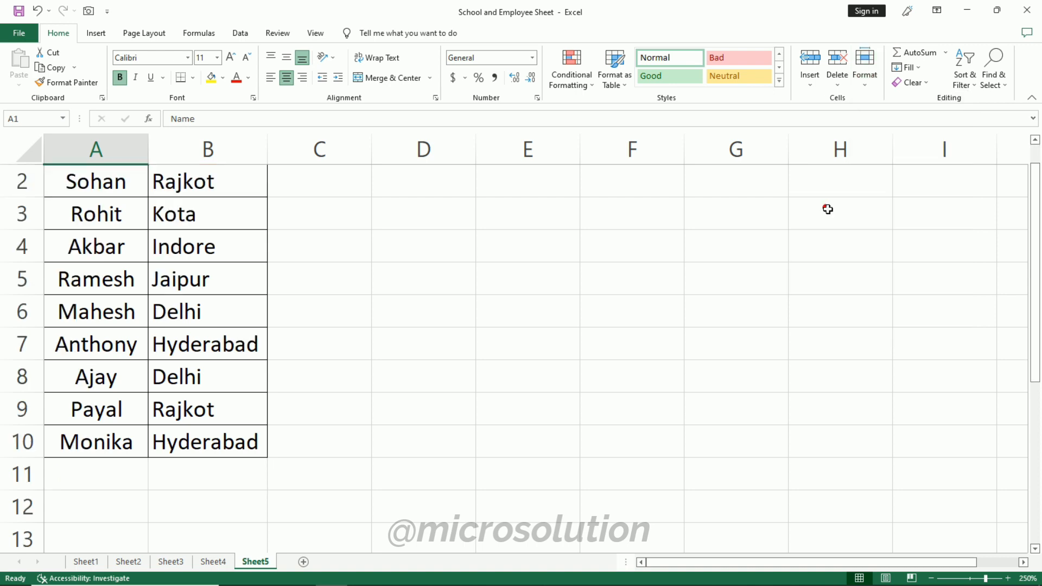
left_click(872, 86)
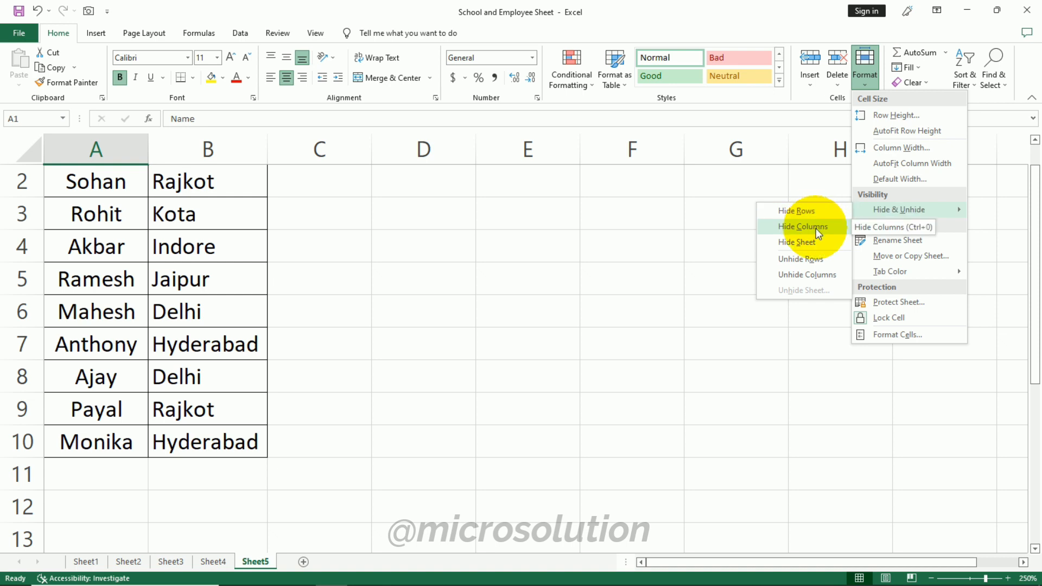
left_click(817, 267)
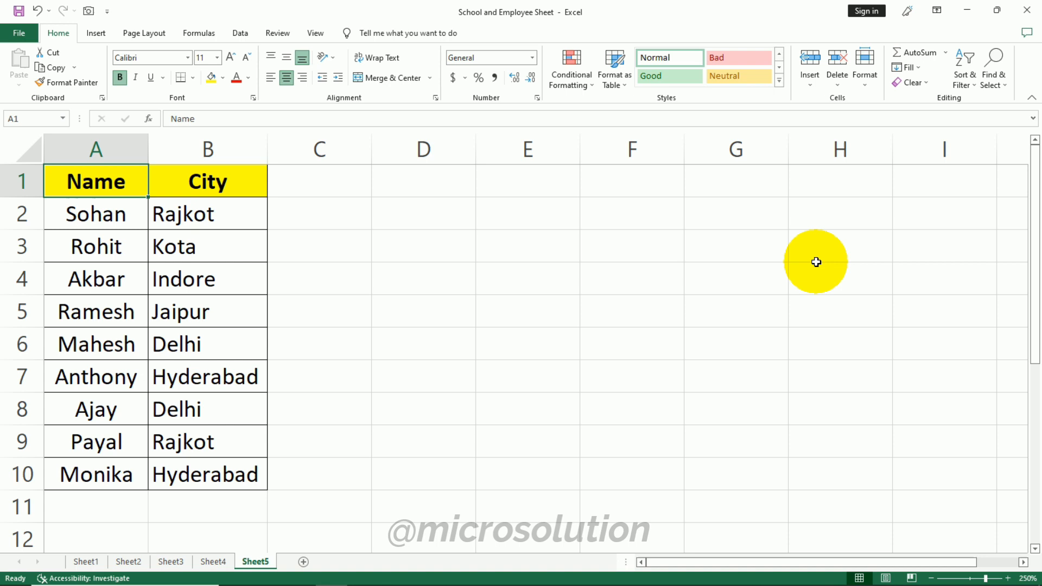
- Rename Sheet3 to Employee Data
left_click(865, 68)
mouse_move(876, 209)
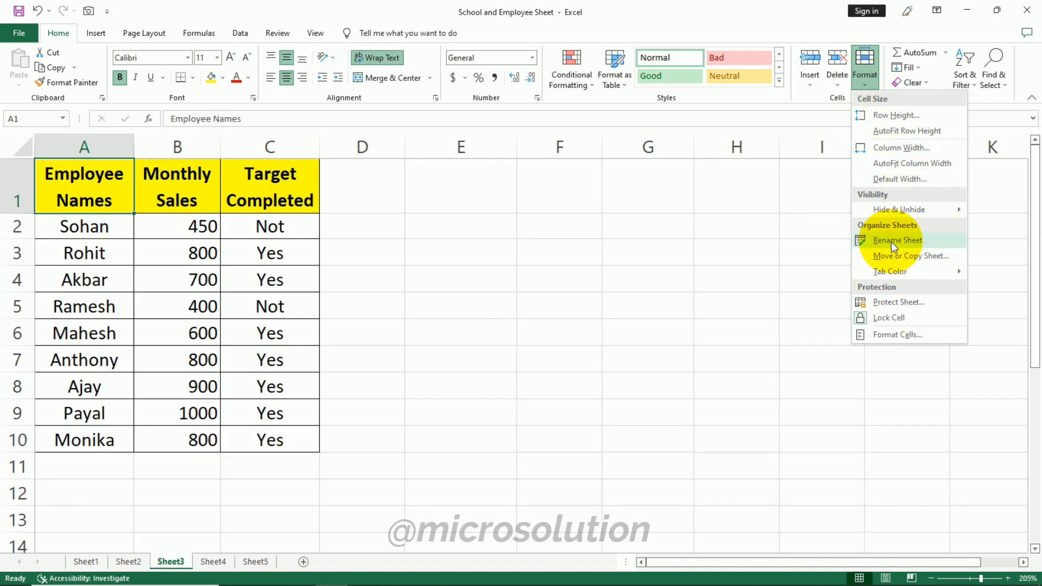
left_click(898, 242)
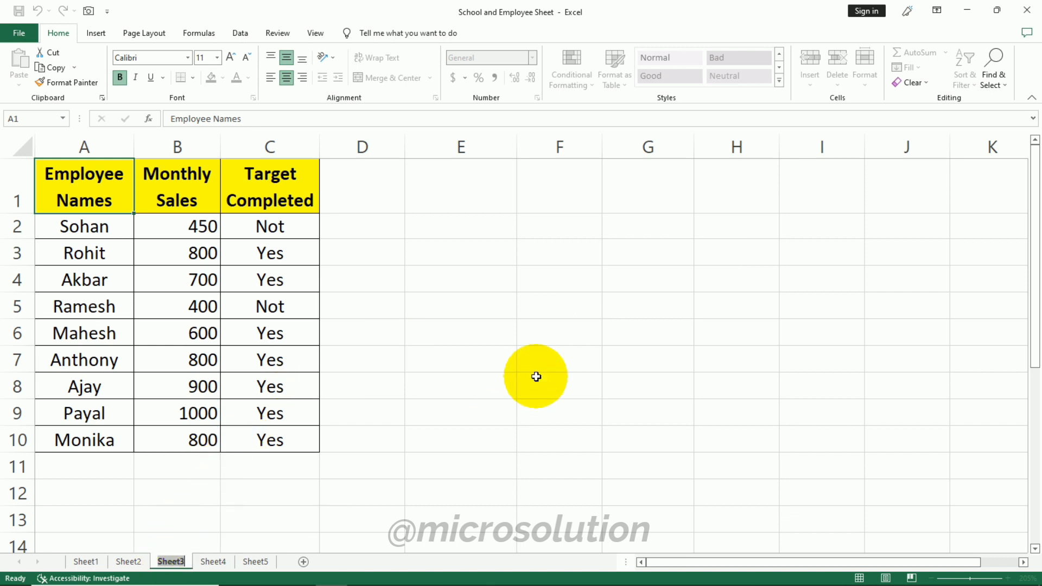
type("Employee Data")
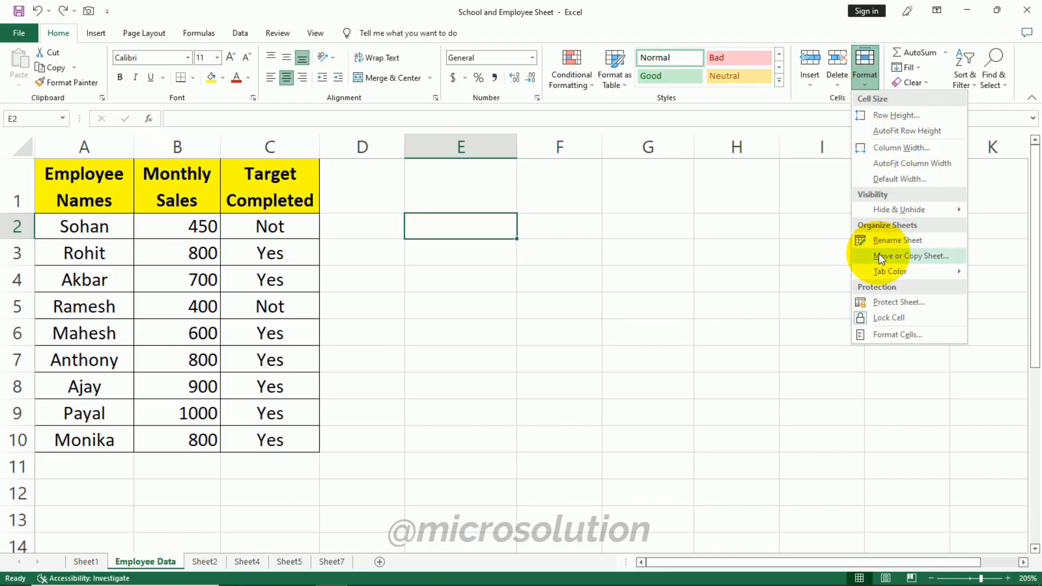
- Move the Employee Data sheet before Sheet1
left_click(915, 255)
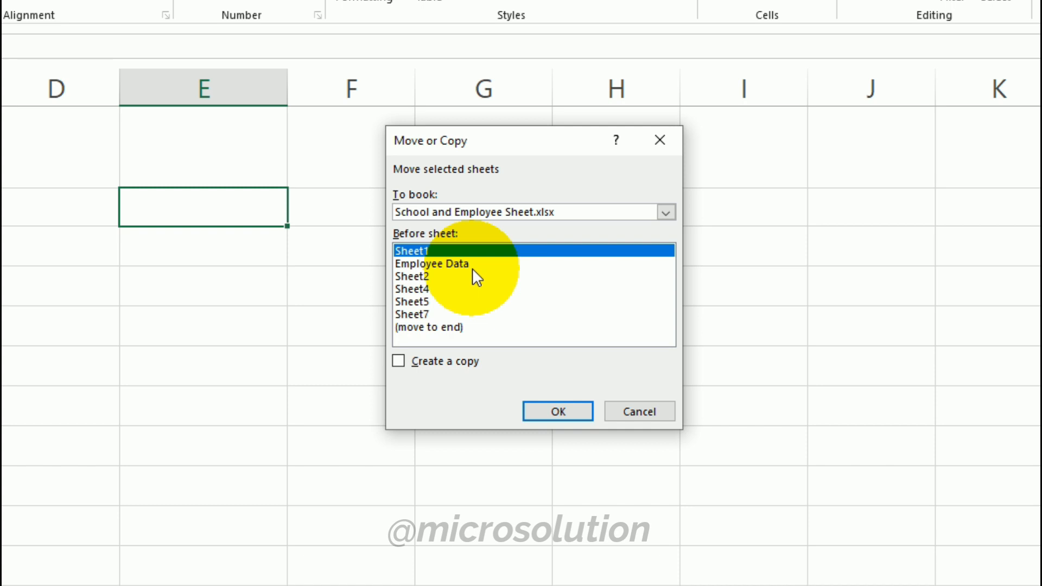
left_click(538, 411)
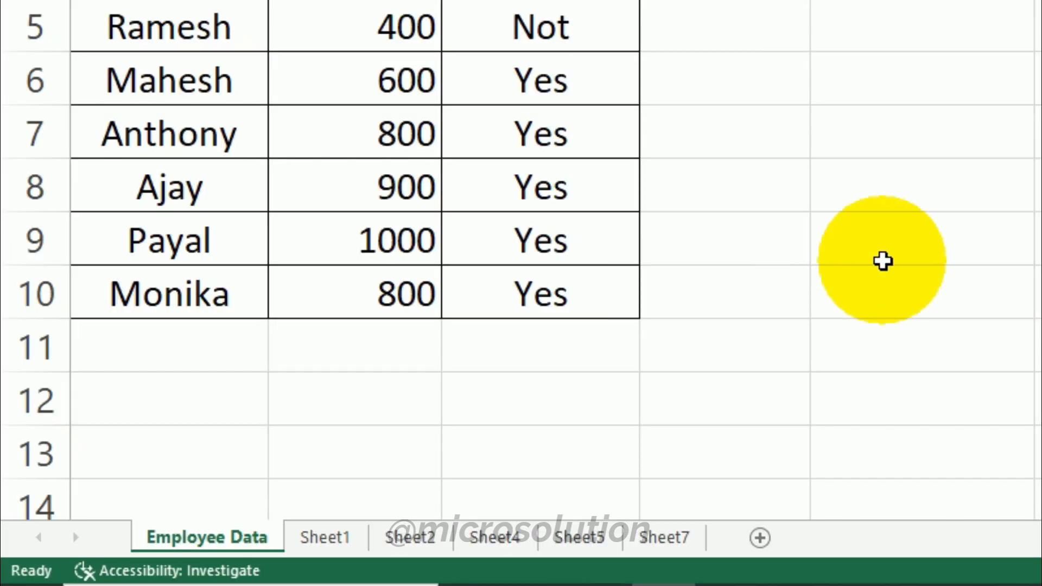
- Move the Sheet1 tab behind Sheet2 and back to the first position
left_click_drag(307, 541, 459, 543)
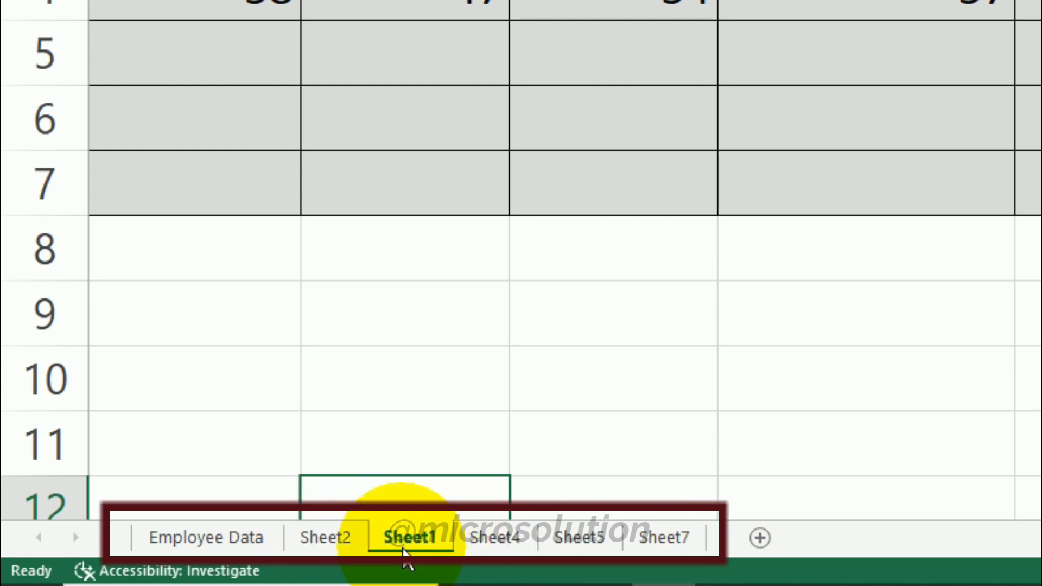
left_click_drag(391, 550, 136, 539)
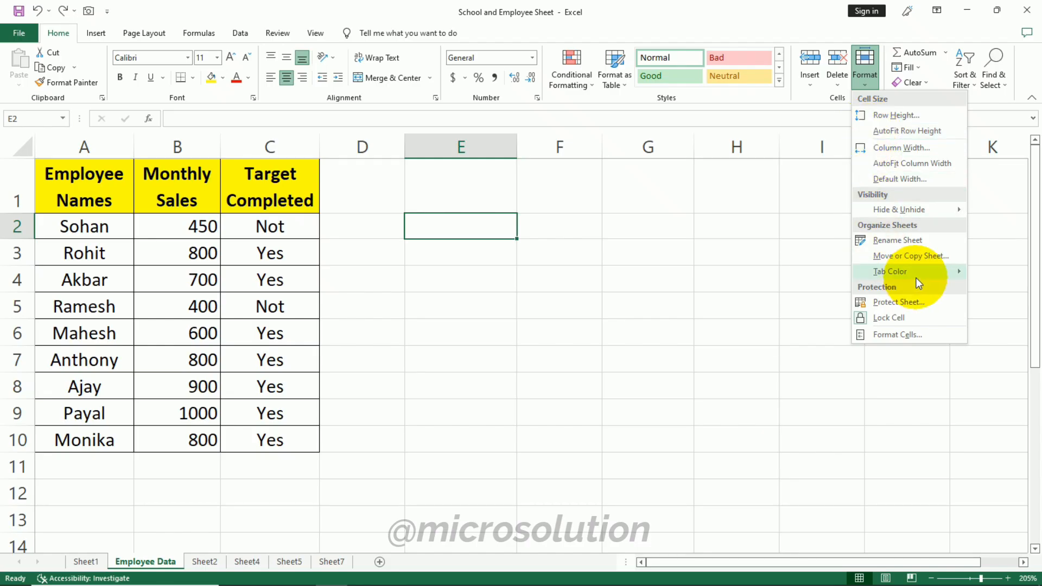
- Set Sheet2's tab colour to a yellow theme colour
mouse_move(917, 277)
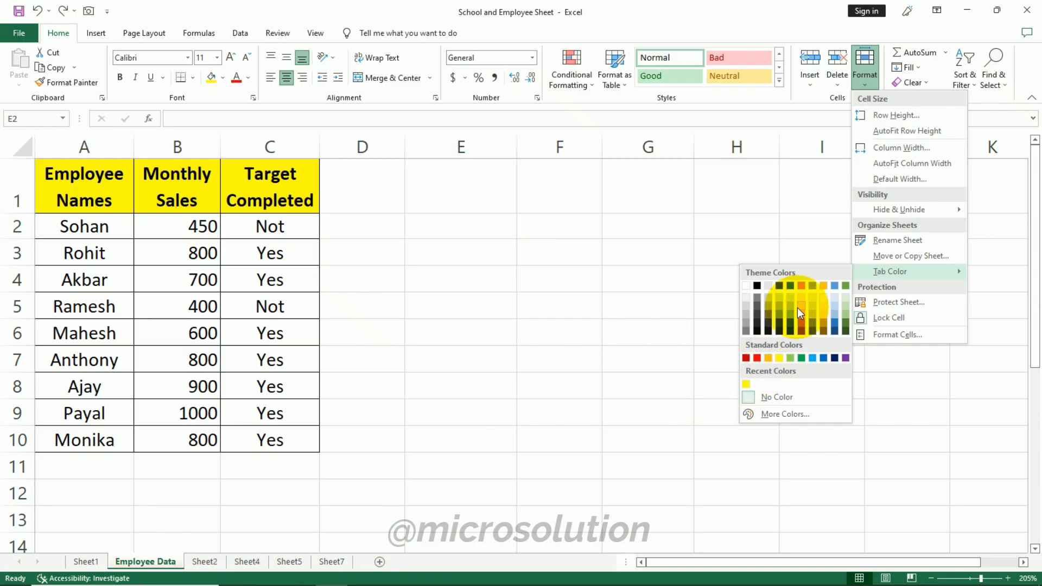
left_click(796, 308)
left_click(415, 370)
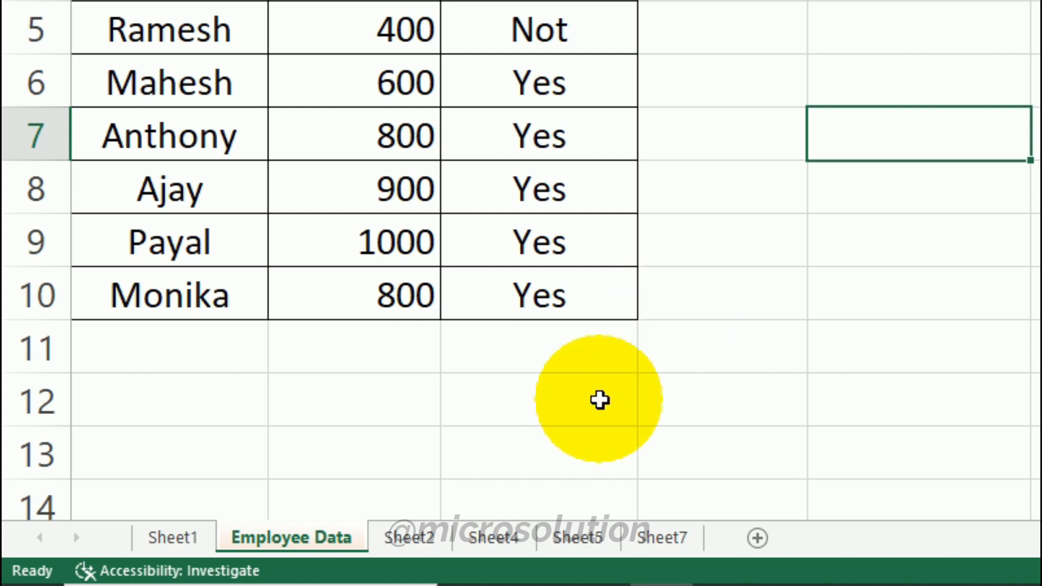
left_click(405, 540)
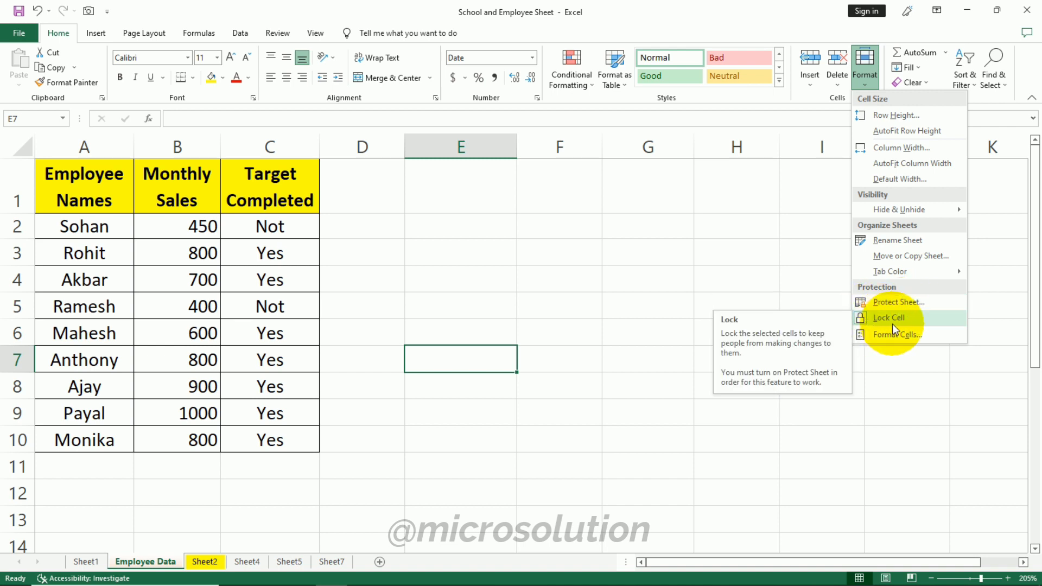
- Protect the Employee Data sheet, adjusting the allowed user actions and entering and confirming a sheet password
left_click(904, 301)
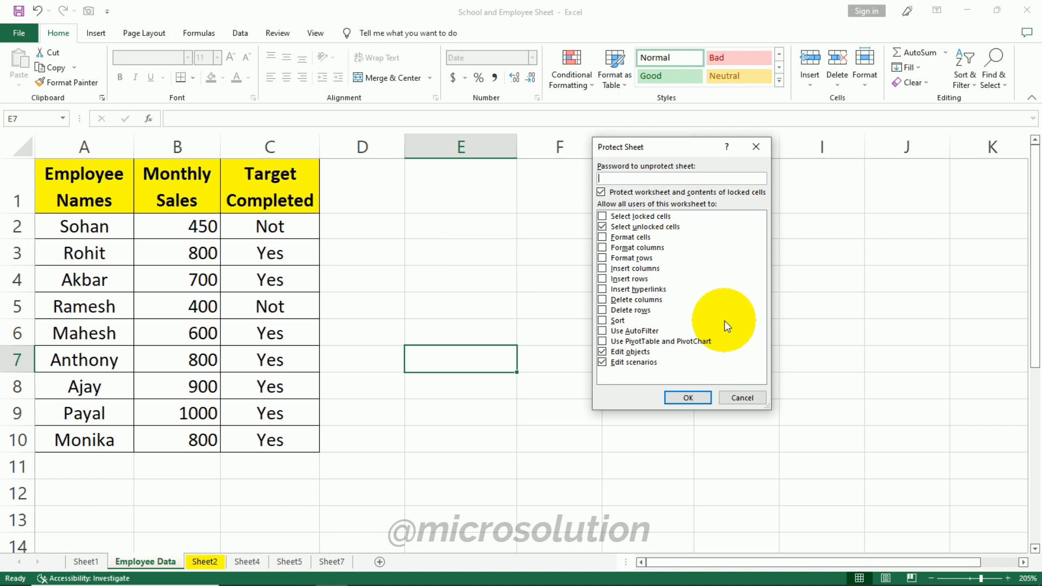
left_click(602, 216)
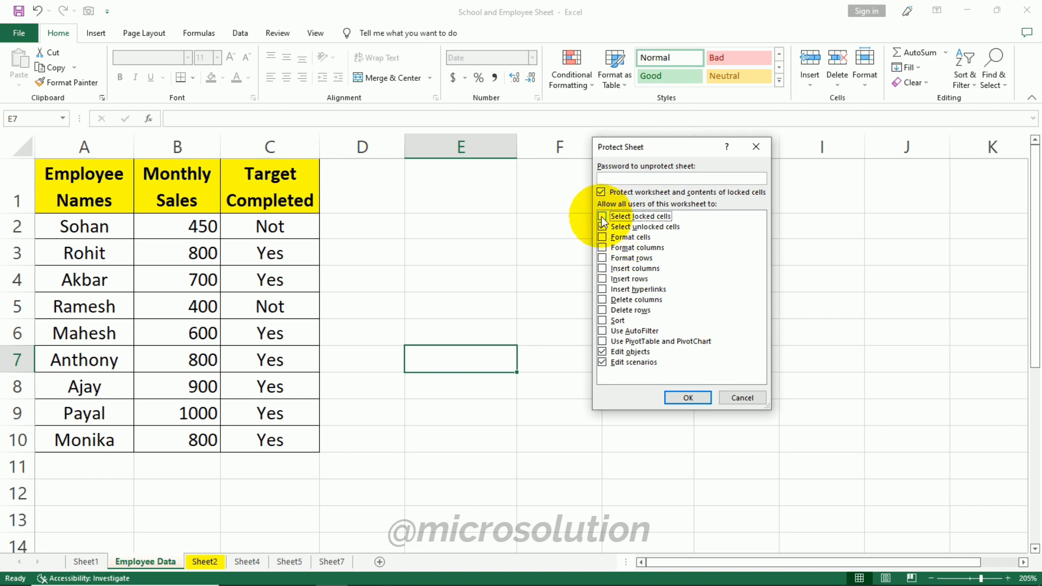
left_click(663, 175)
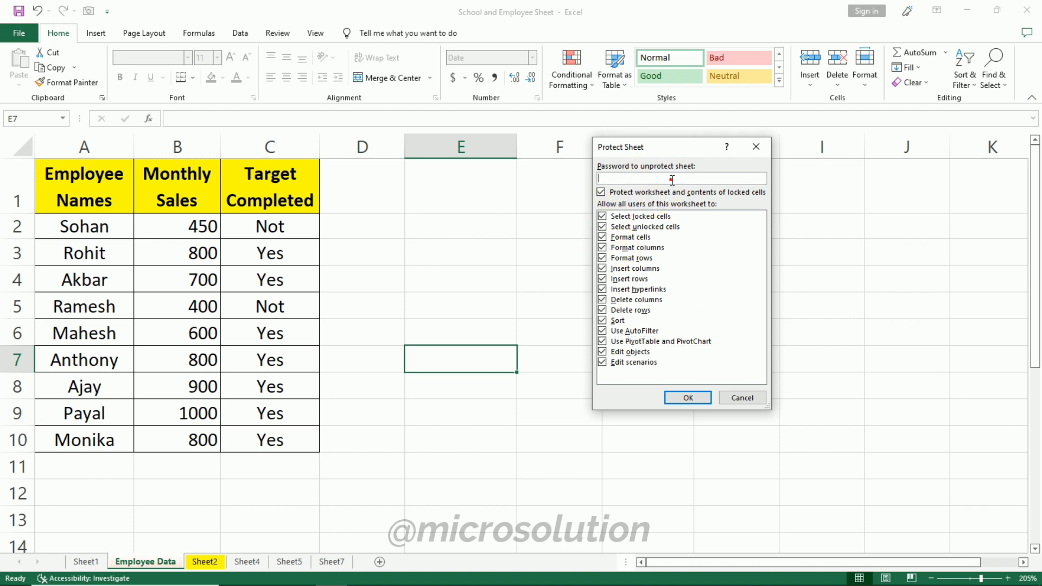
type("1")
left_click(694, 397)
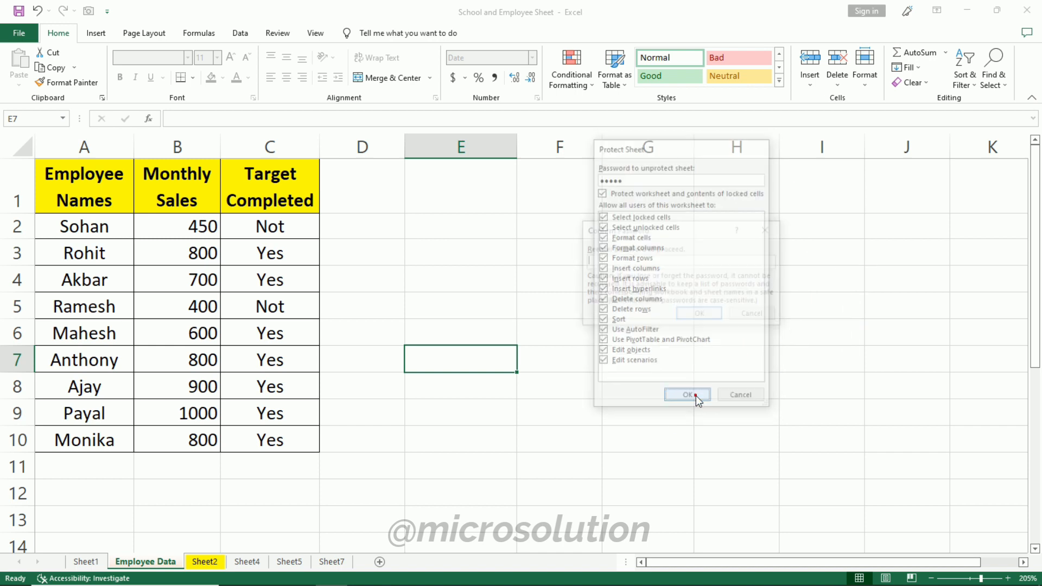
type("1")
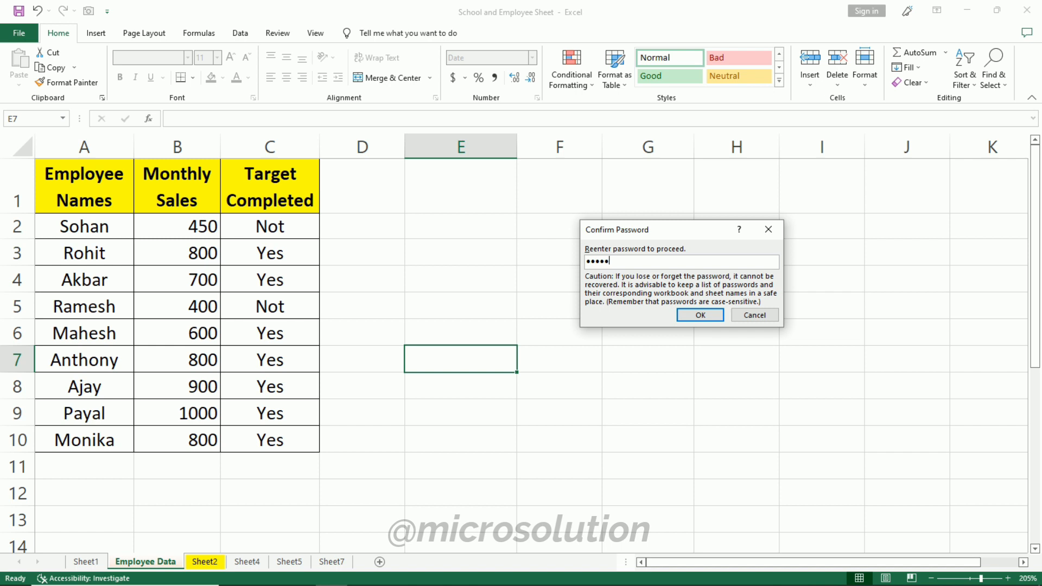
left_click(700, 315)
- Try to edit cells in the Target Completed and Monthly Sales columns of the protected sheet
left_click(315, 247)
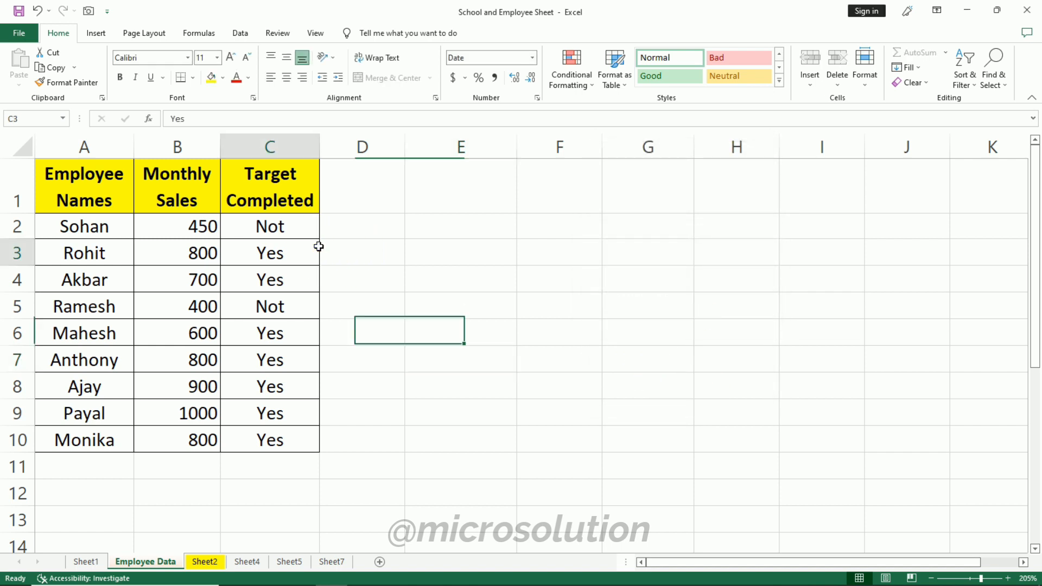
double_click(305, 244)
left_click(536, 334)
double_click(227, 273)
left_click(521, 335)
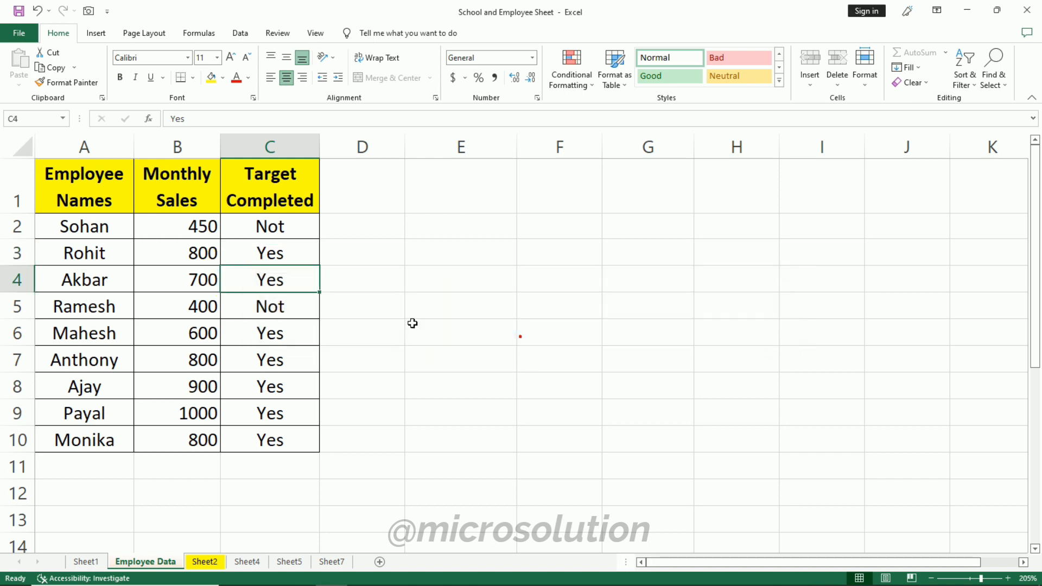
double_click(202, 255)
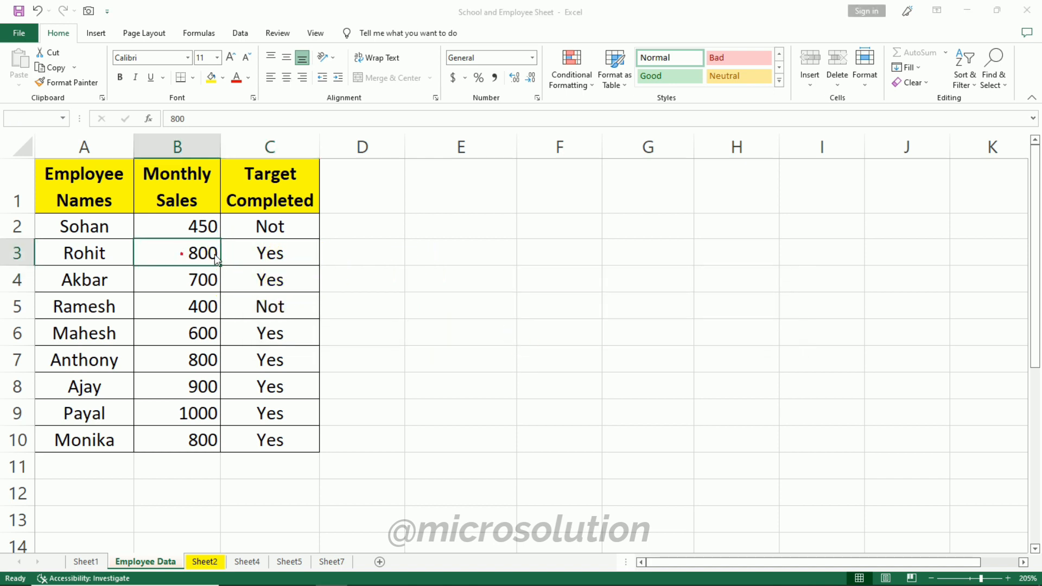
left_click(530, 336)
- Select the Monthly Sales column and try to delete it on the protected sheet
left_click_drag(177, 192, 202, 432)
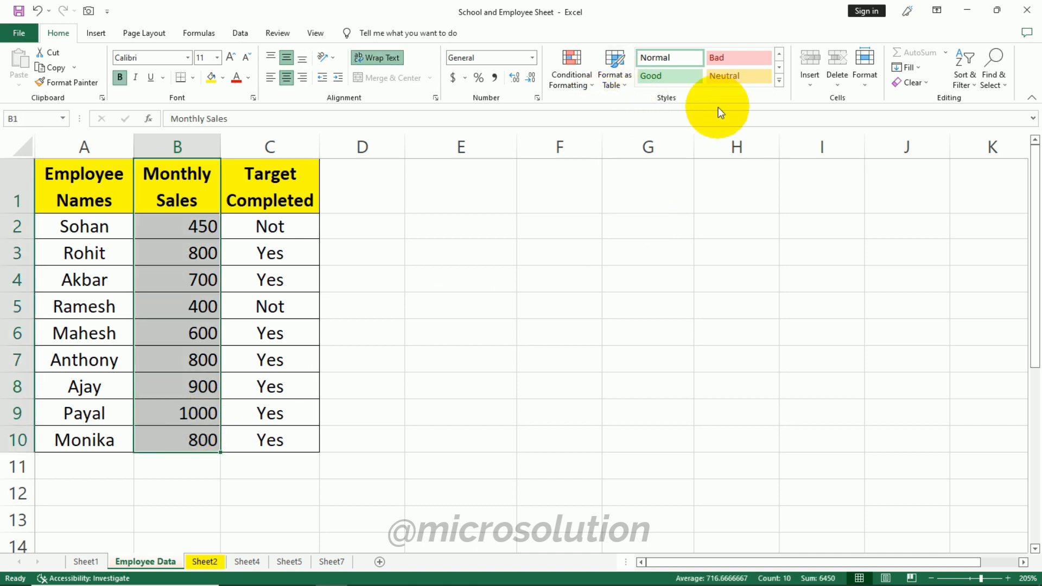
left_click(844, 84)
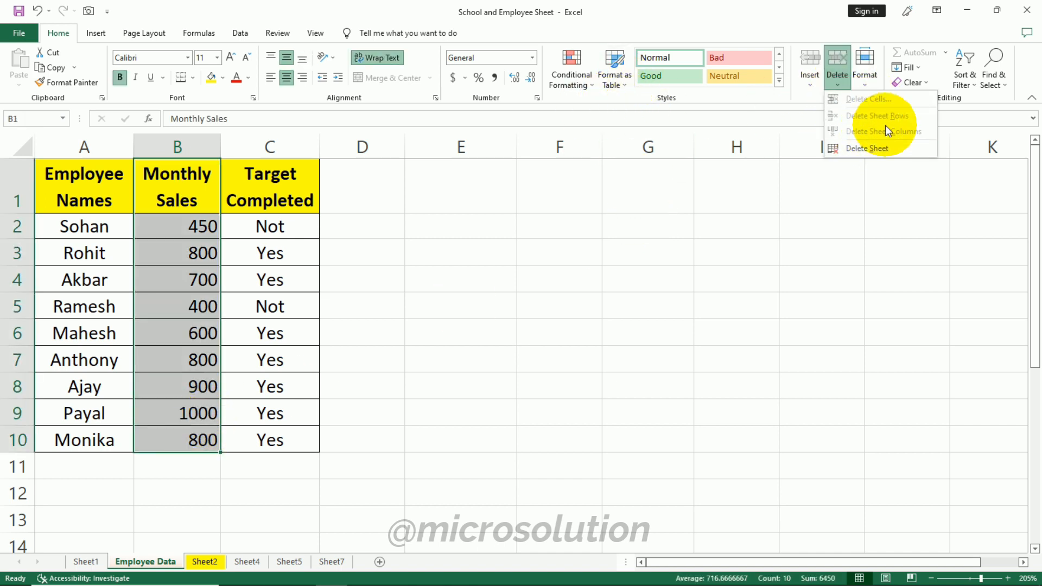
left_click(409, 249)
left_click(393, 287)
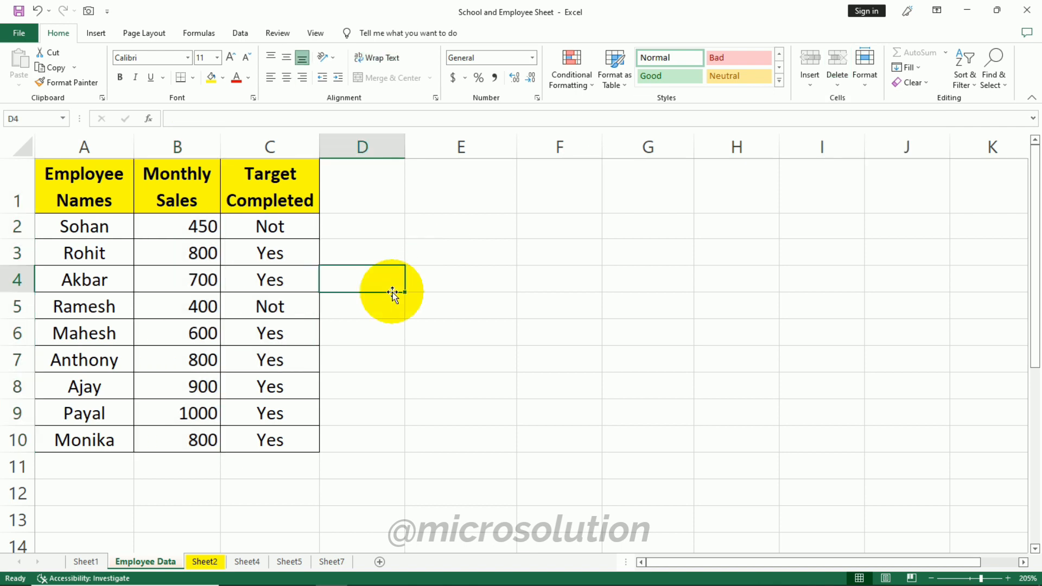
- Unprotect the Employee Data sheet by entering its password
scroll(505, 266, "down", 2)
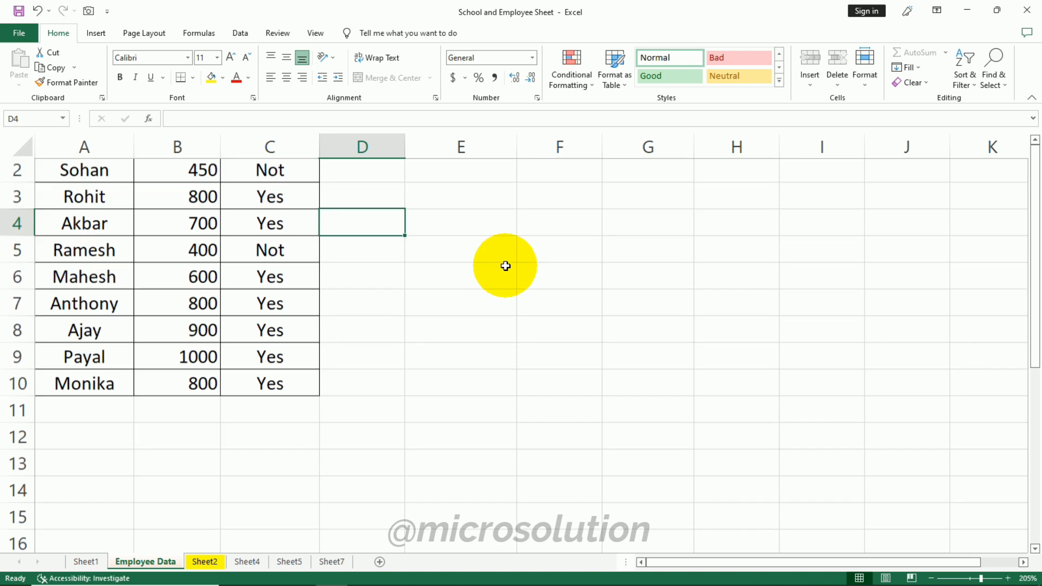
scroll(506, 267, "up", 2)
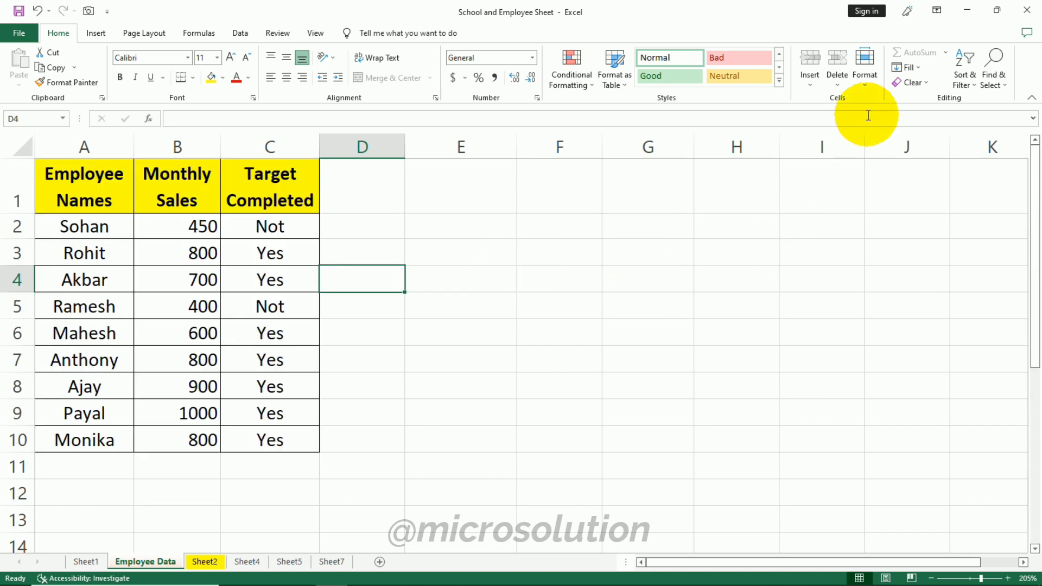
left_click(754, 137)
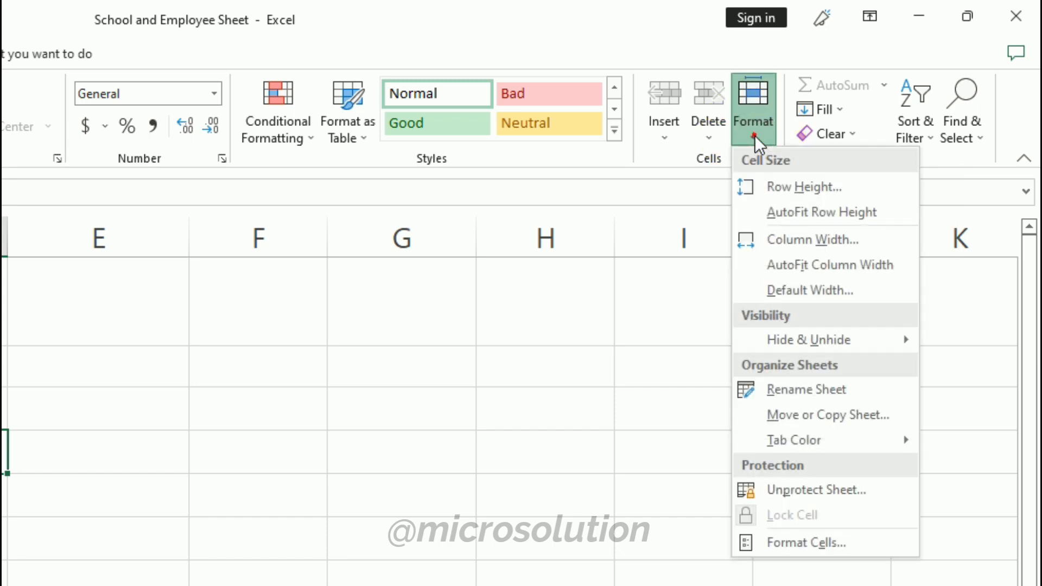
left_click(840, 490)
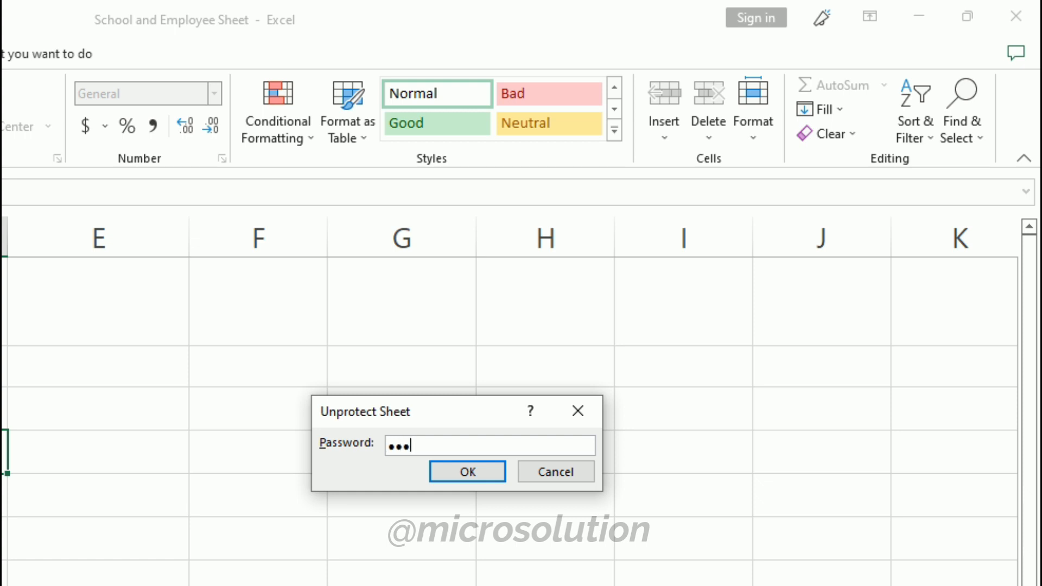
key("Return")
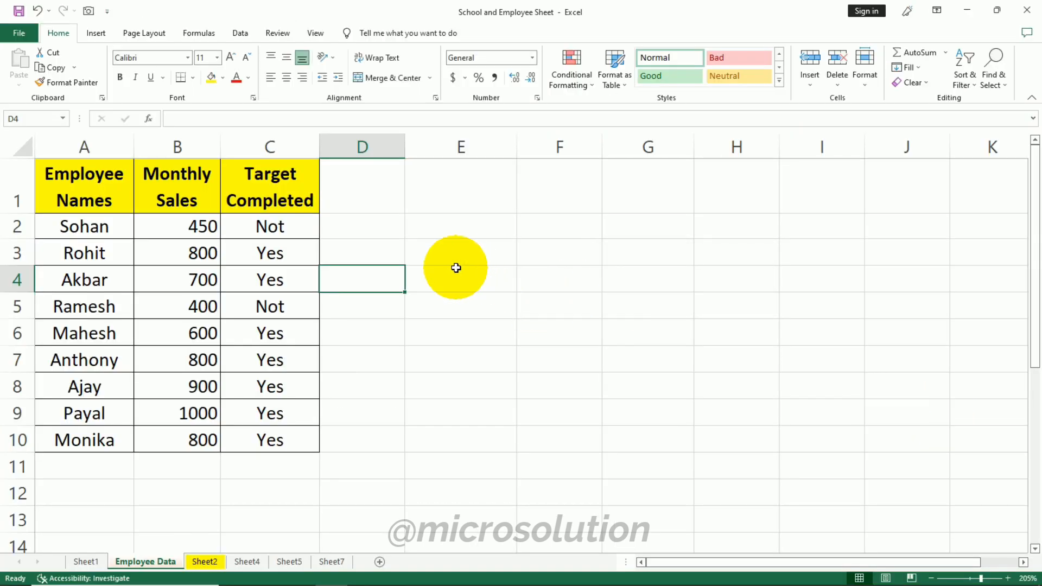
- Protect the Employee Data sheet allowing only column deletion, entering and confirming a sheet password
left_click(864, 68)
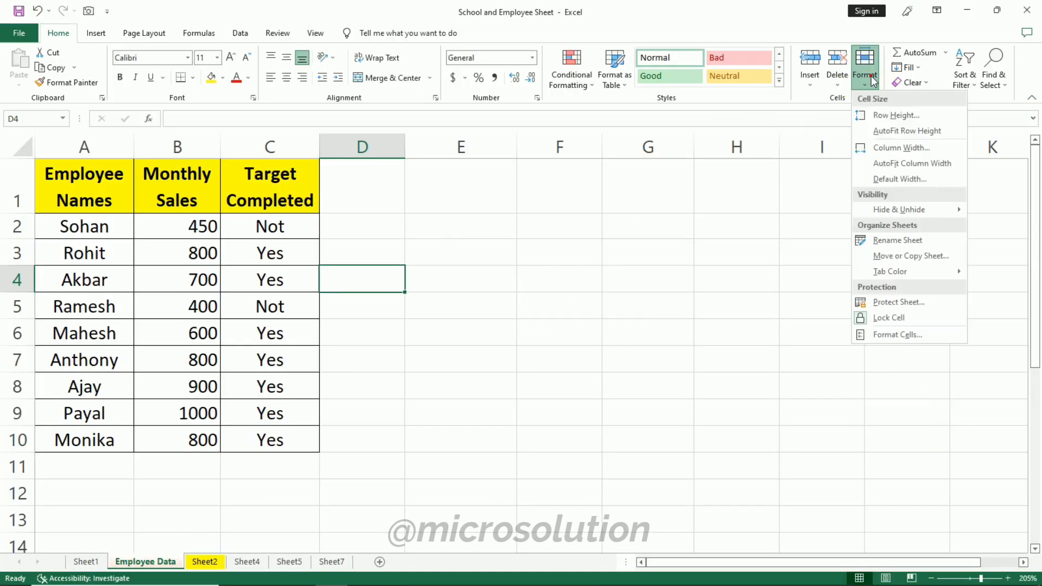
left_click(898, 302)
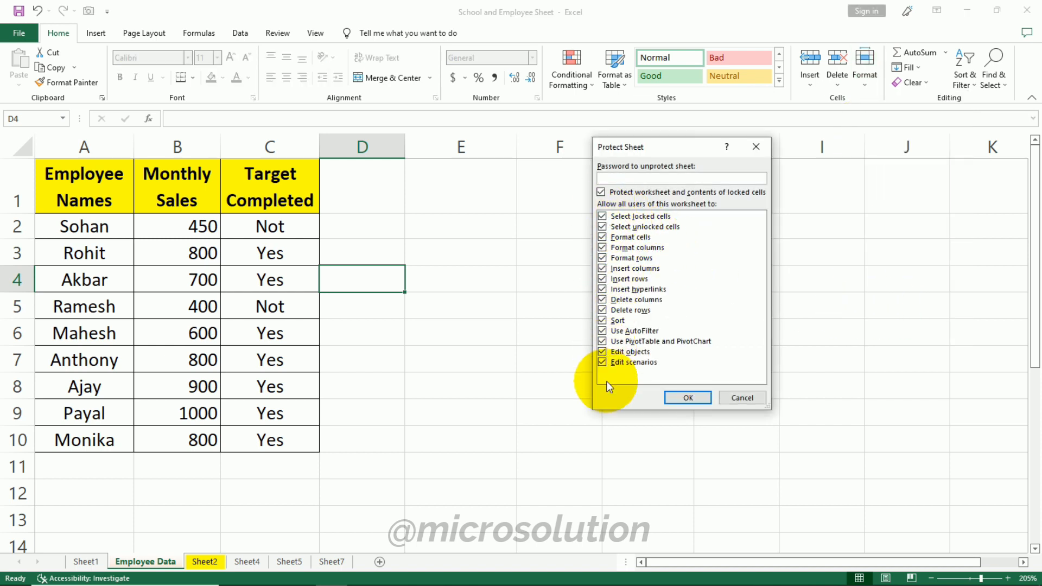
left_click(600, 193)
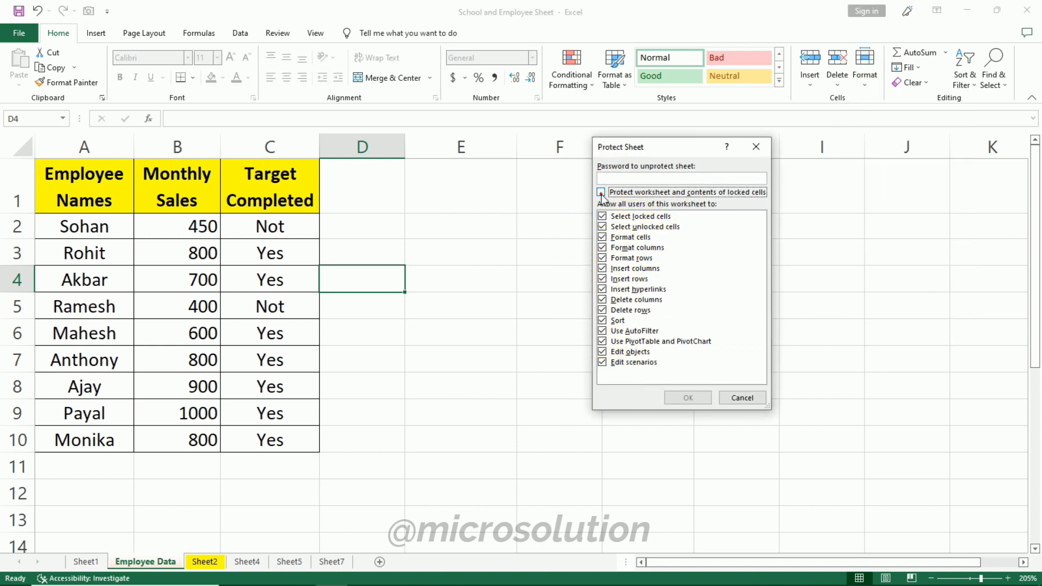
left_click(603, 227)
left_click(602, 227)
left_click(603, 247)
left_click(603, 265)
left_click(603, 280)
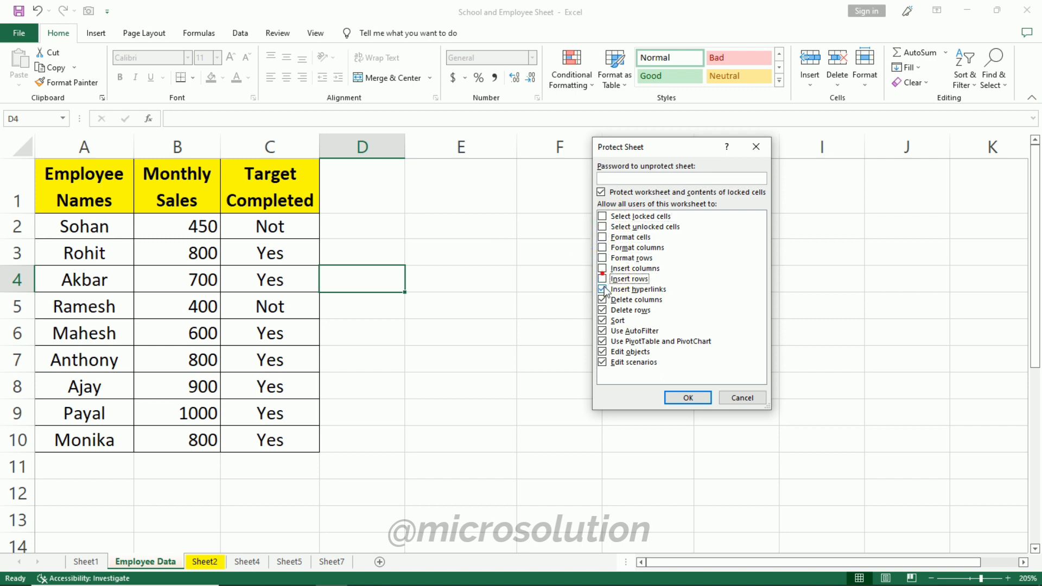
left_click(603, 301)
left_click(603, 310)
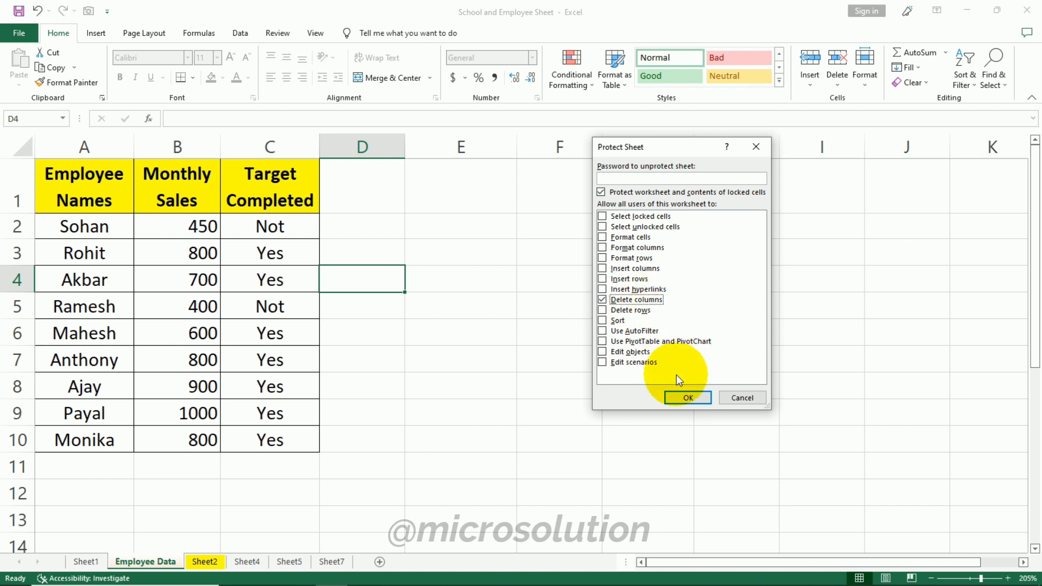
left_click(660, 178)
type("1")
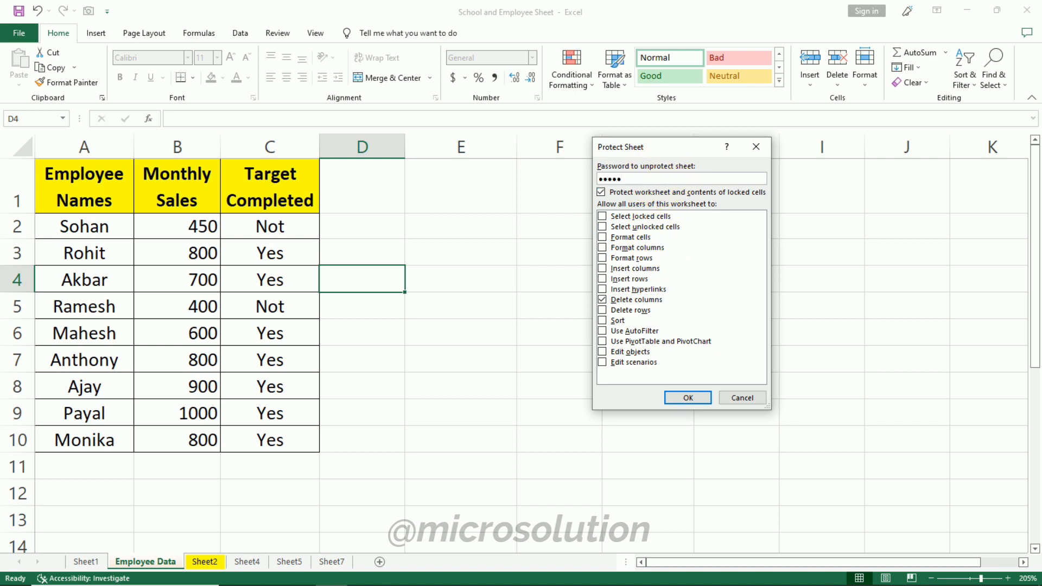
left_click(687, 398)
type("12345")
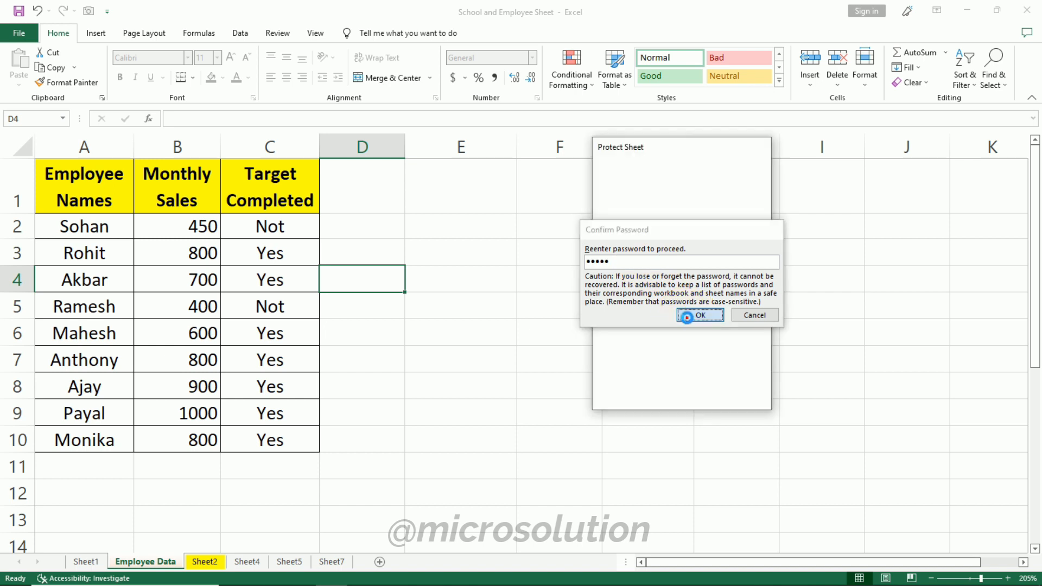
left_click(686, 316)
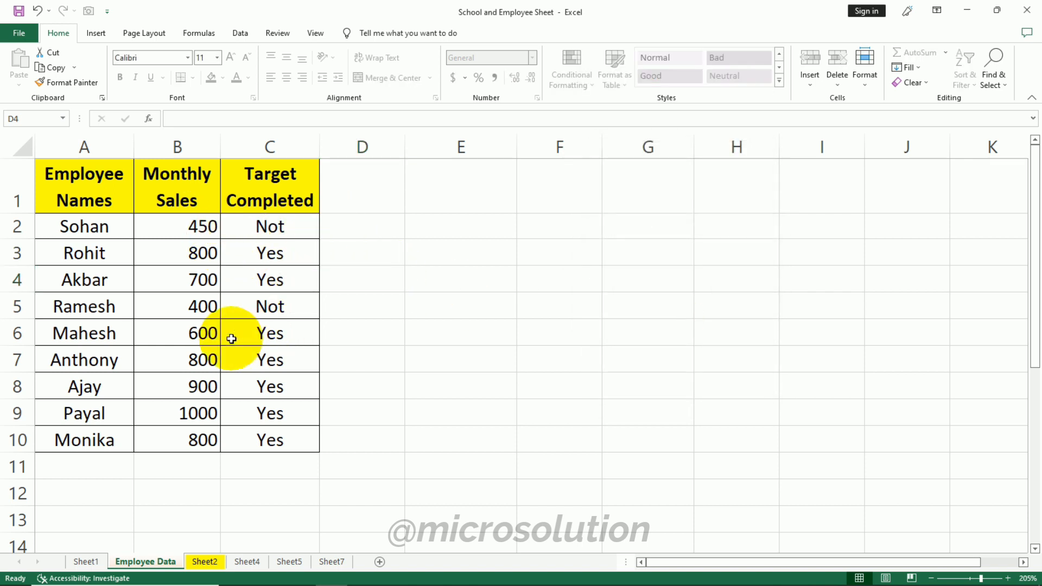
- Check the delete options on the protected sheet, then unprotect the Employee Data sheet with its password
left_click(843, 87)
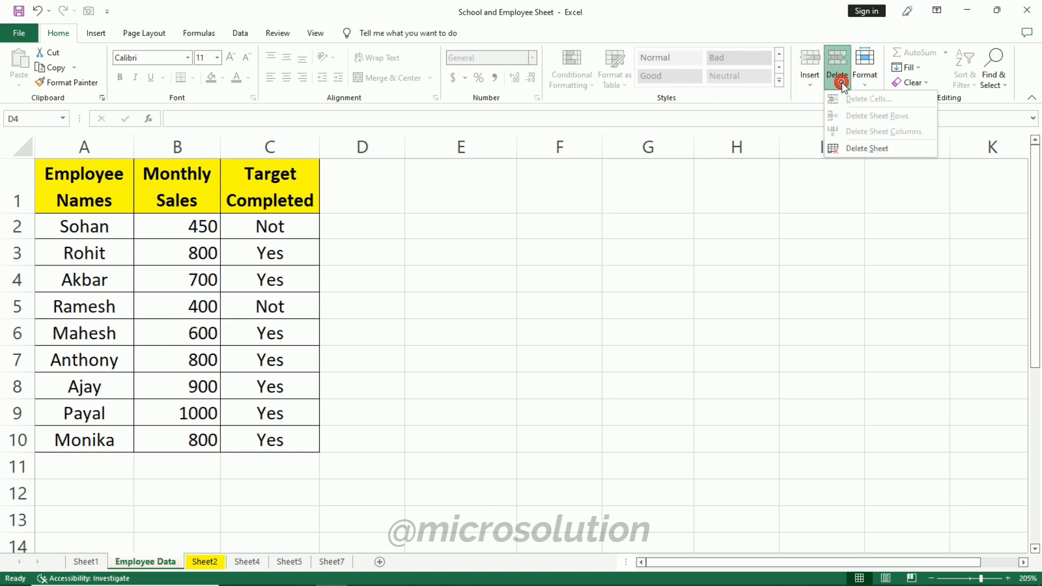
left_click(396, 288)
left_click(865, 76)
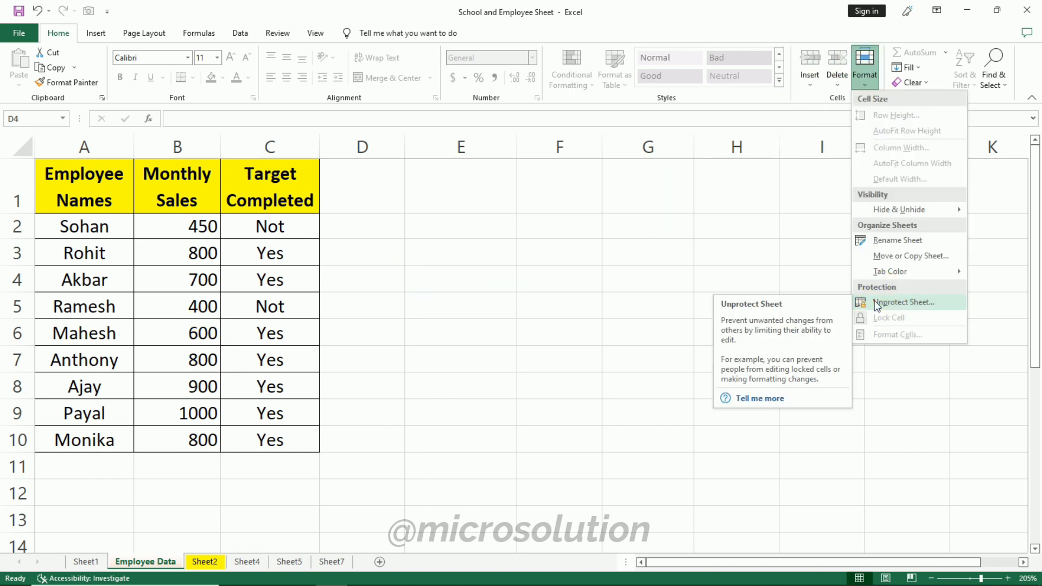
left_click(874, 301)
type("123456")
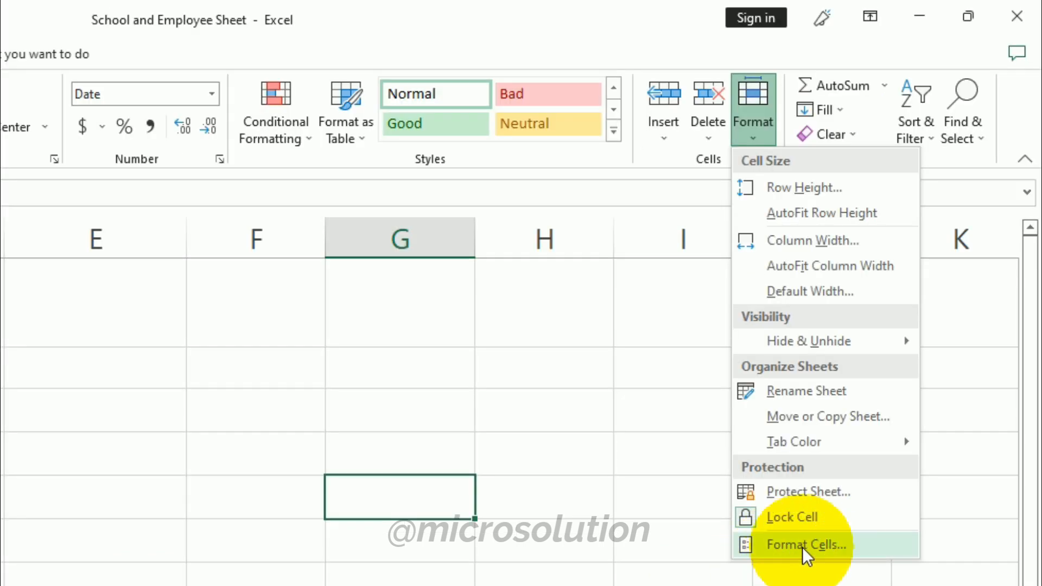
left_click(844, 544)
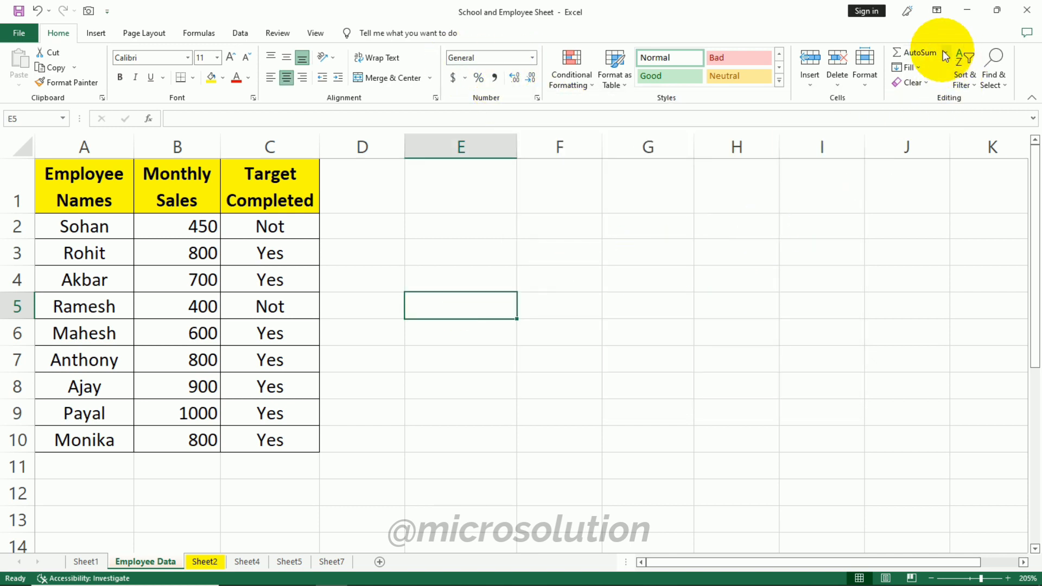
left_click(948, 54)
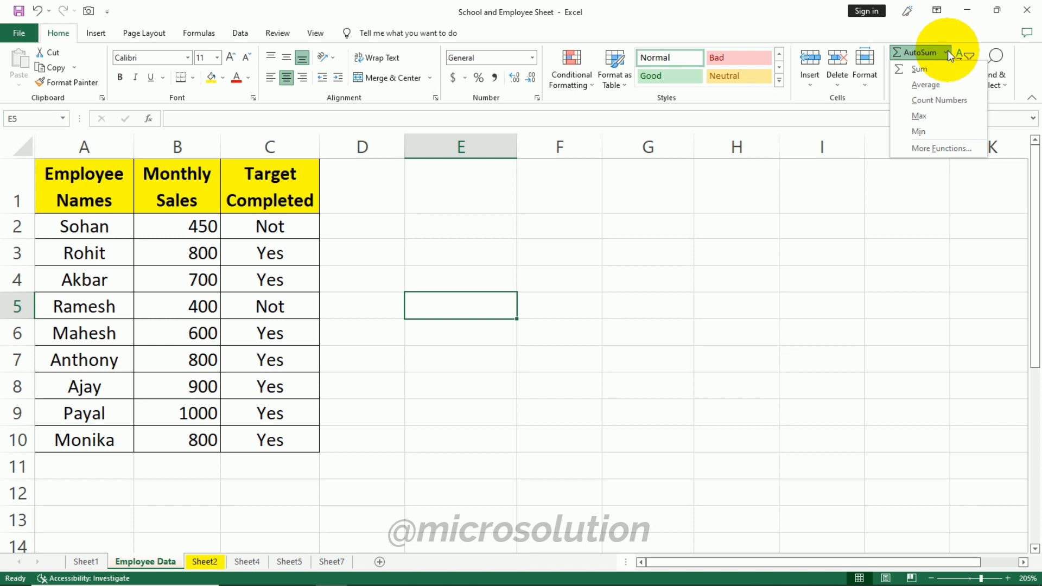
left_click(948, 54)
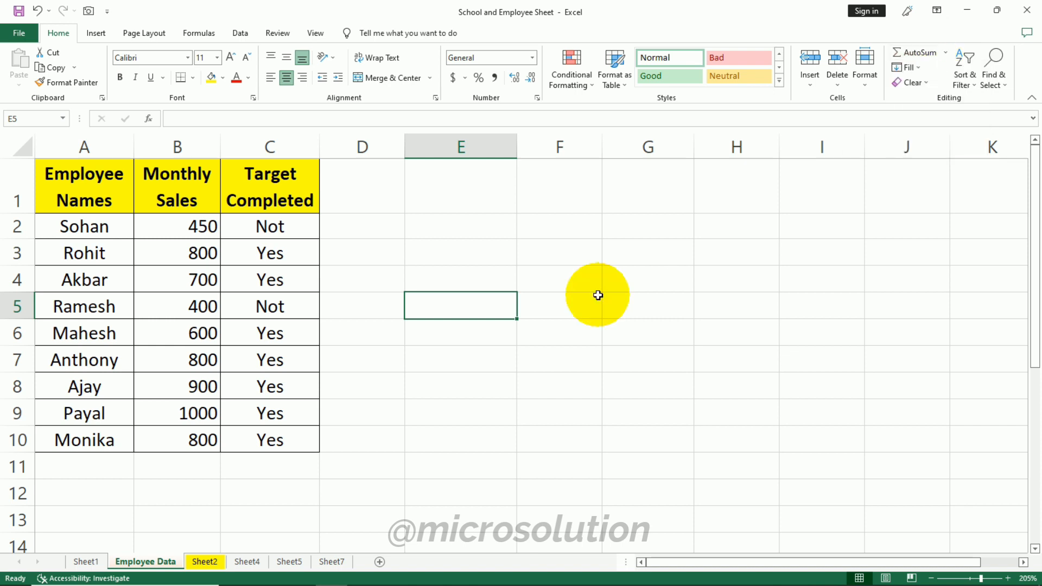
- On Sheet7, enter the numbers 5, 6 and 4 in cells A1, B1 and C1
left_click(491, 247)
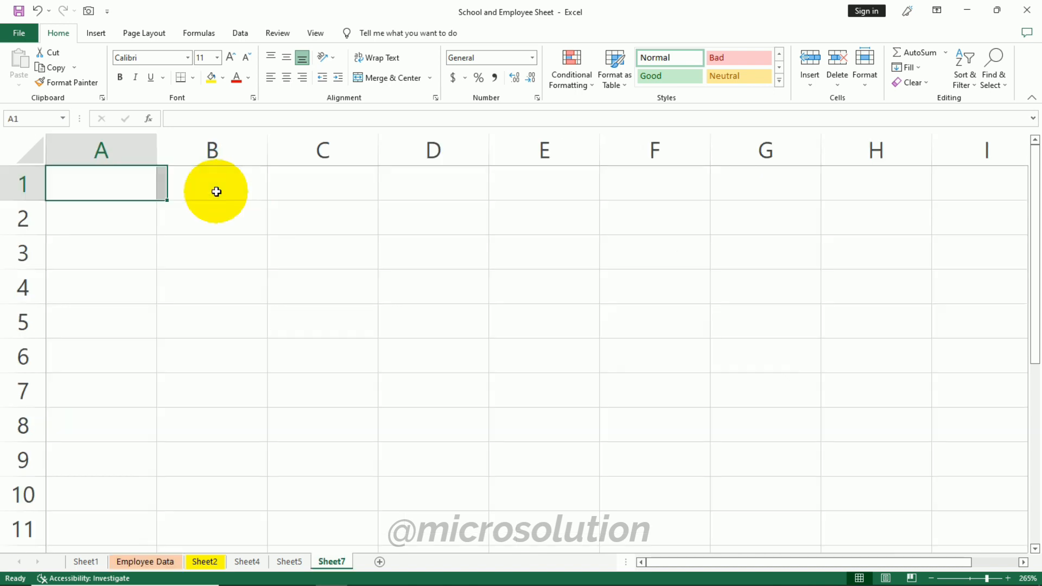
type("5")
key("Tab")
type("6")
key("Tab")
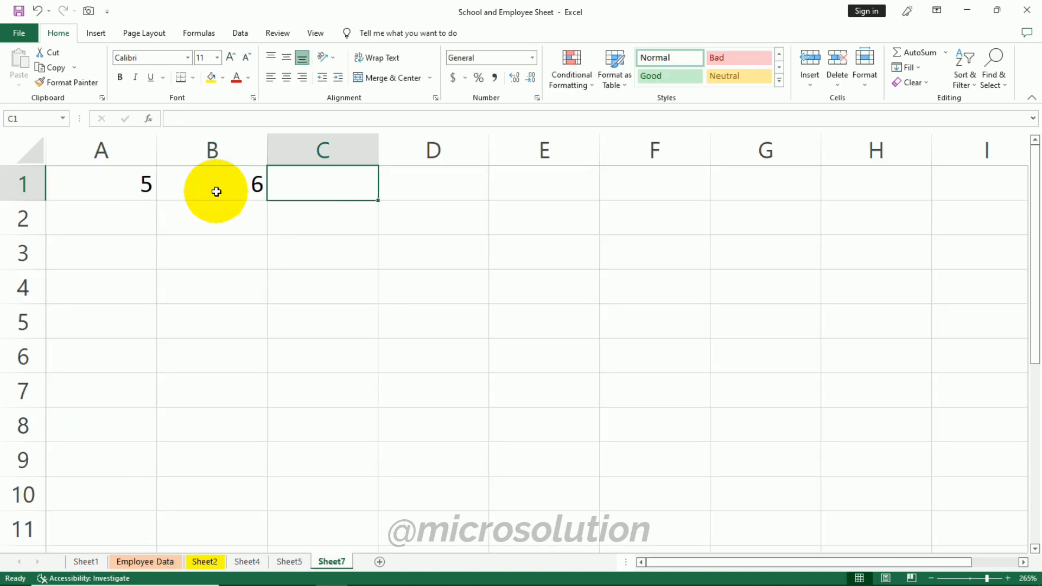
type("4")
key("Tab")
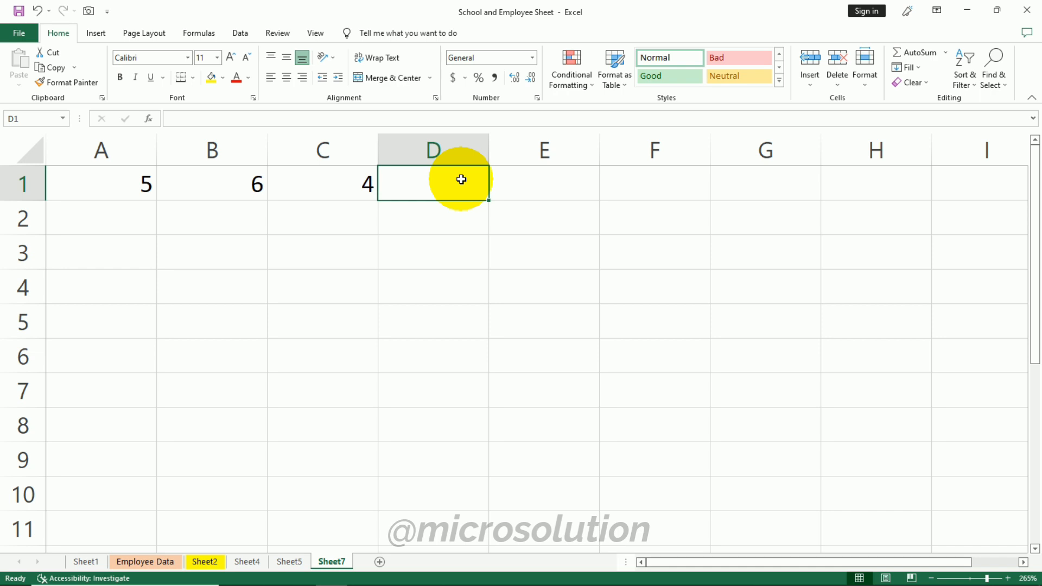
- Select A1 through D1 and apply AutoSum to total the three numbers in D1
type("=")
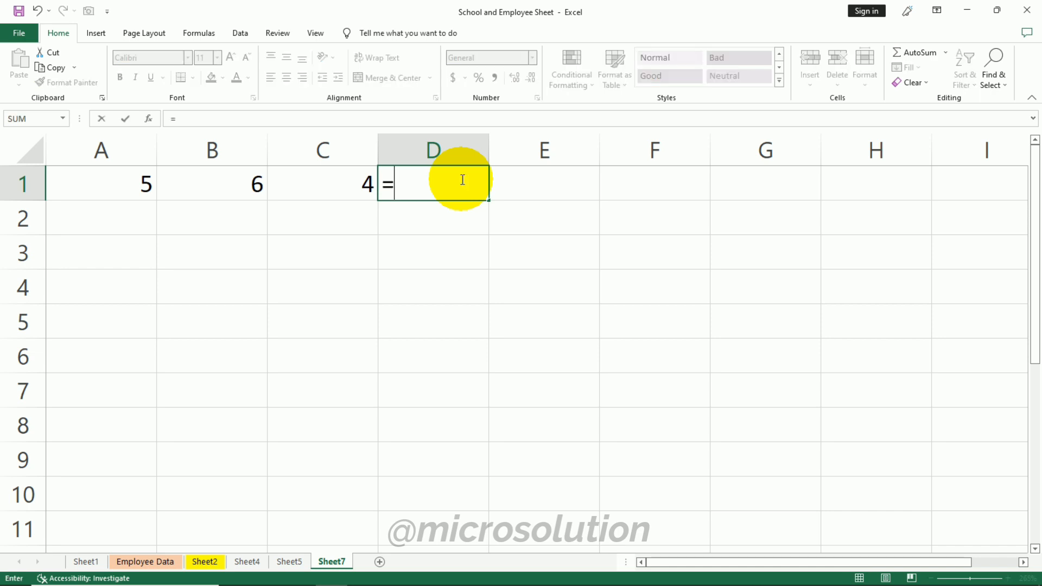
key("Escape")
left_click(457, 238)
left_click_drag(137, 185, 421, 182)
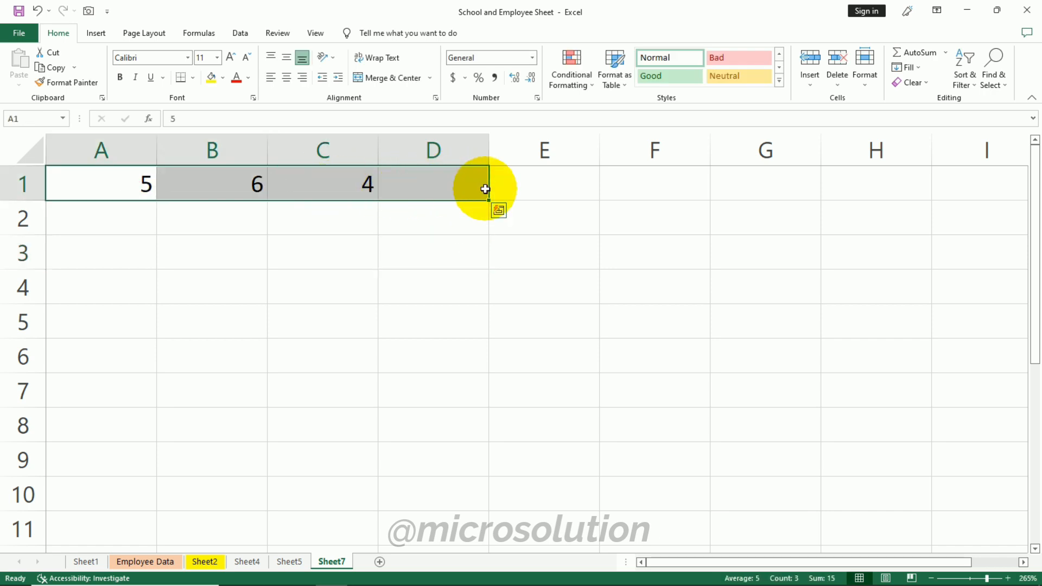
left_click(897, 52)
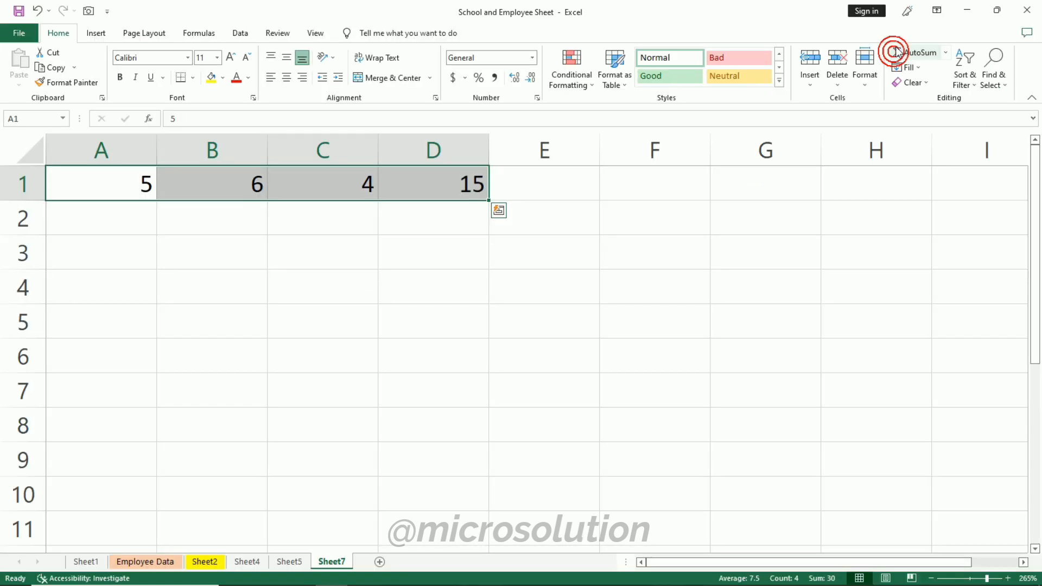
left_click(526, 337)
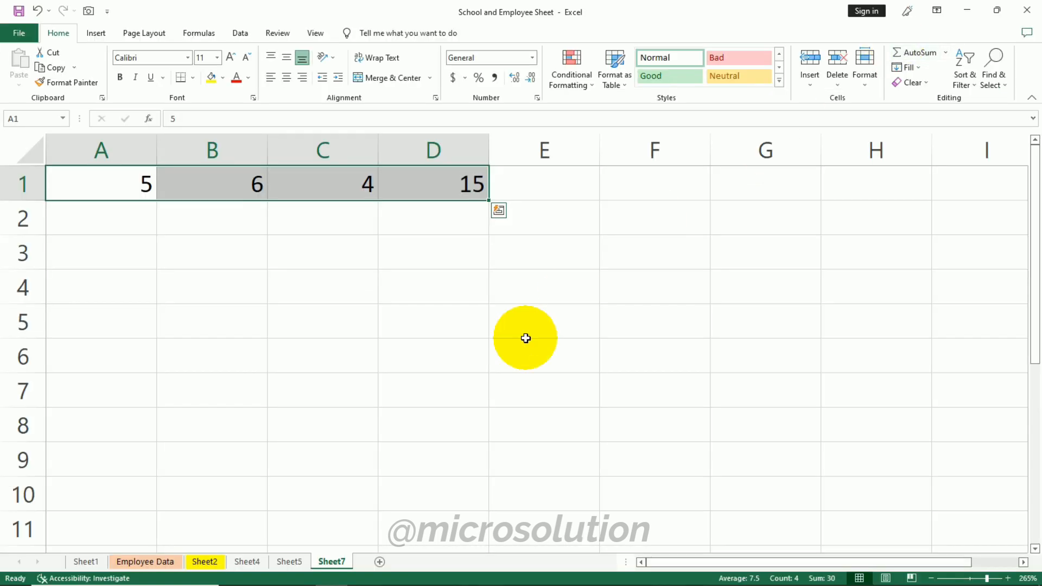
- Select the total in D1 and open the AutoSum function list
left_click(526, 337)
left_click(465, 186)
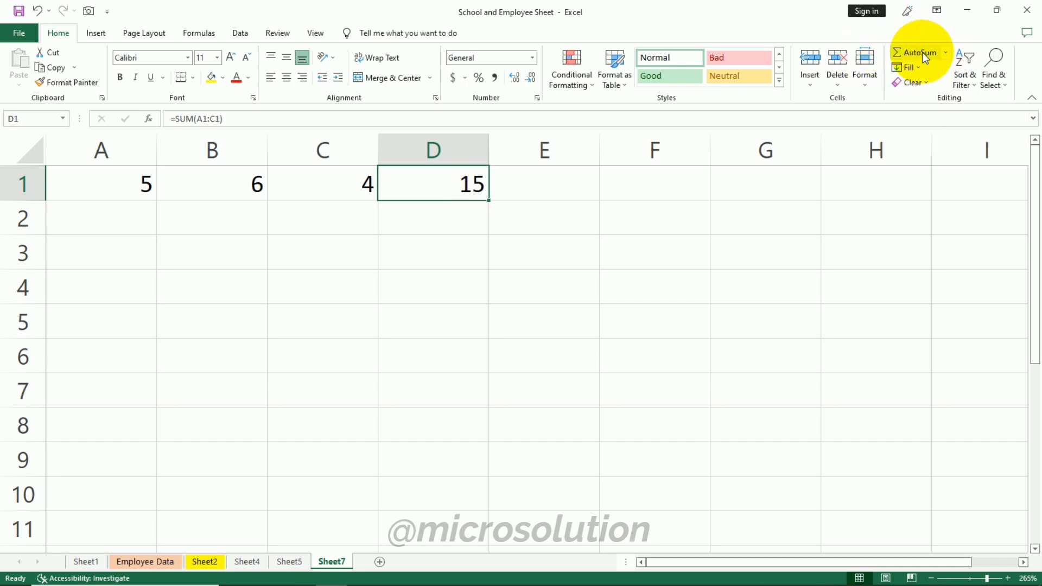
left_click(945, 52)
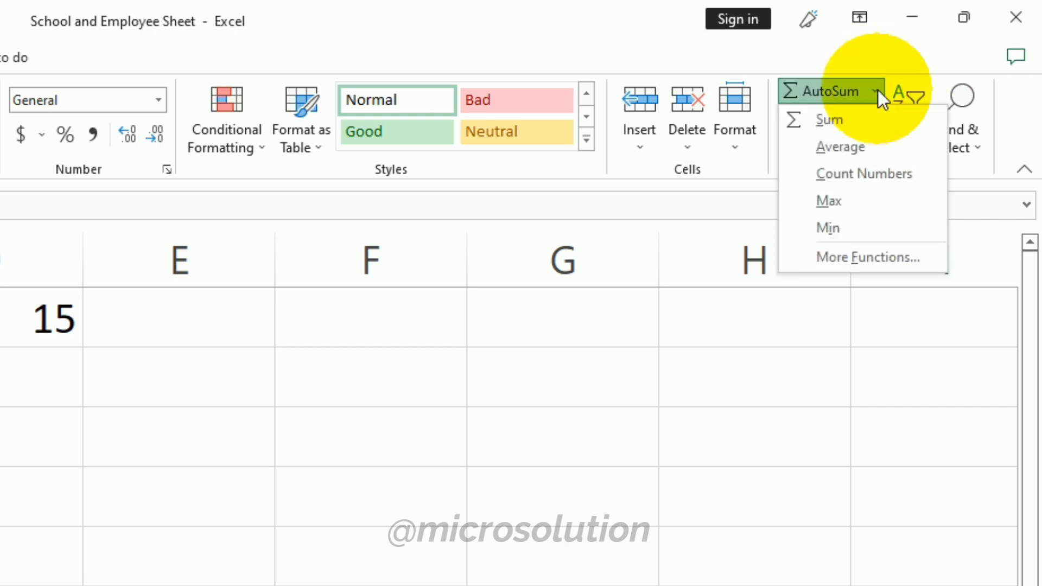
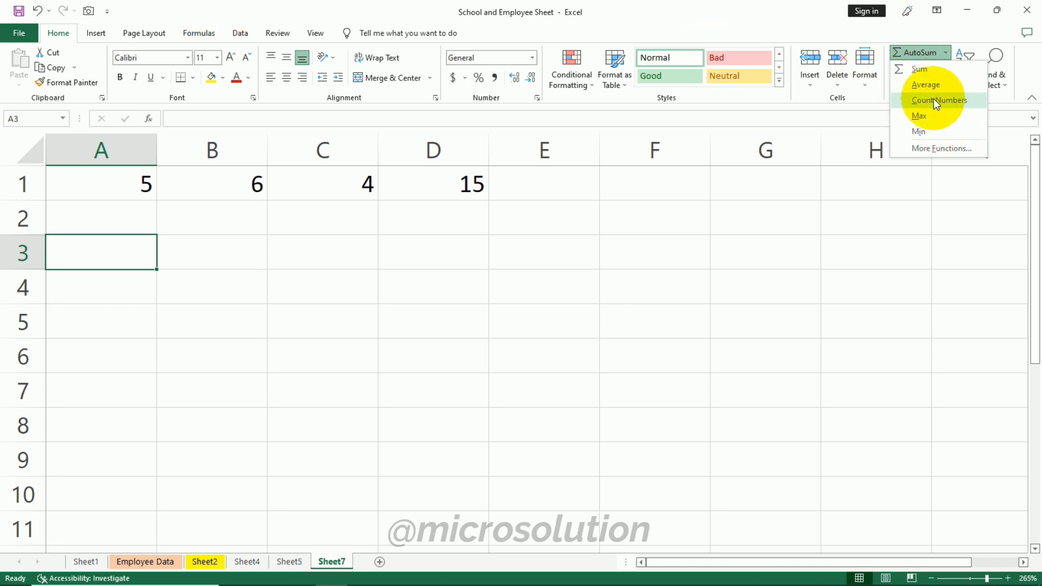
- Select A1 through E1 and apply AutoSum's Count Numbers to count the values into E1
left_click(449, 239)
left_click_drag(114, 179, 559, 186)
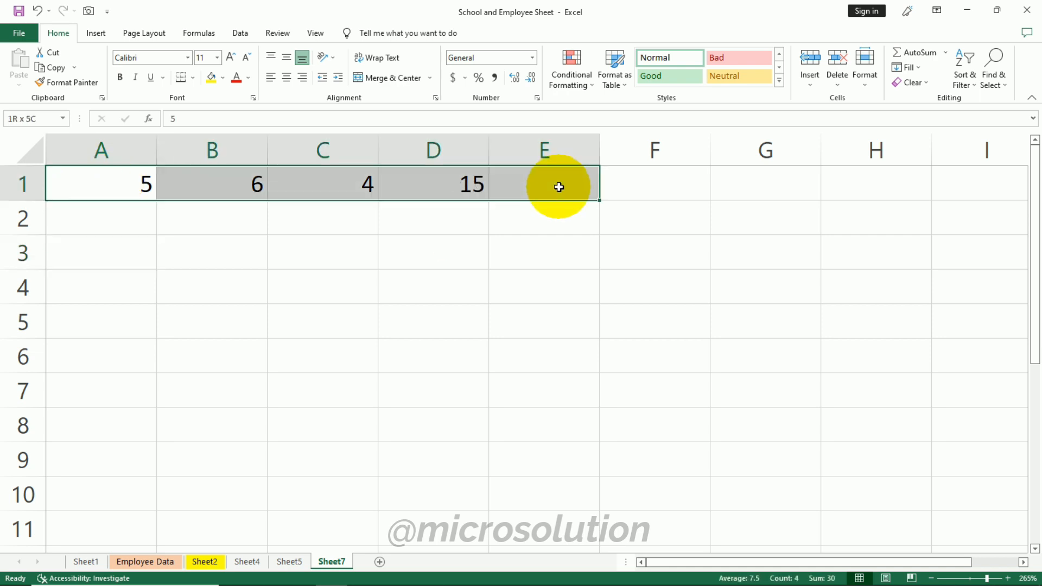
left_click(945, 52)
left_click(946, 100)
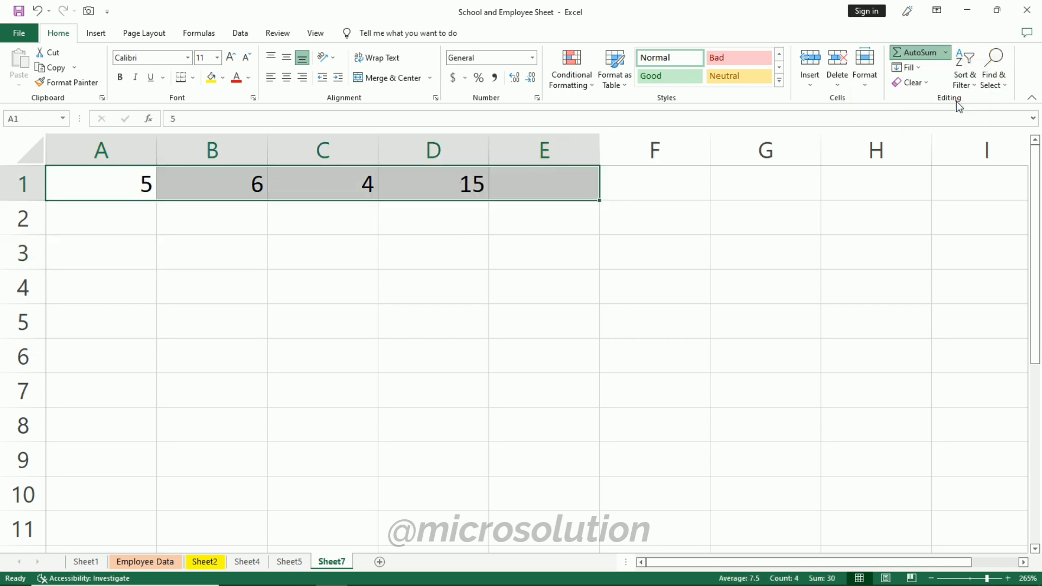
- Select A1 through F1 and apply AutoSum's Max to return the largest value in F1
left_click(722, 229)
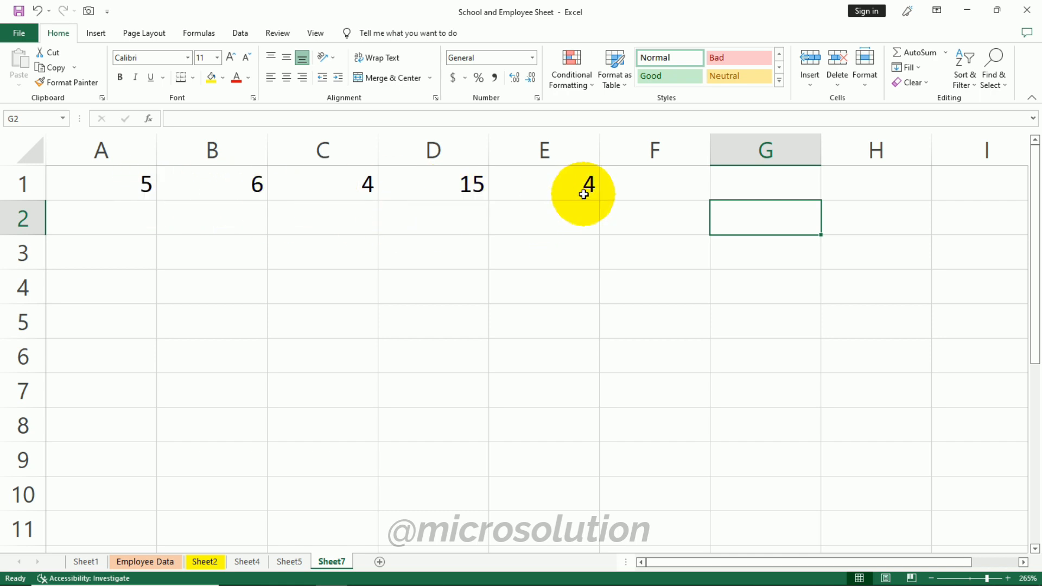
left_click_drag(133, 193, 630, 188)
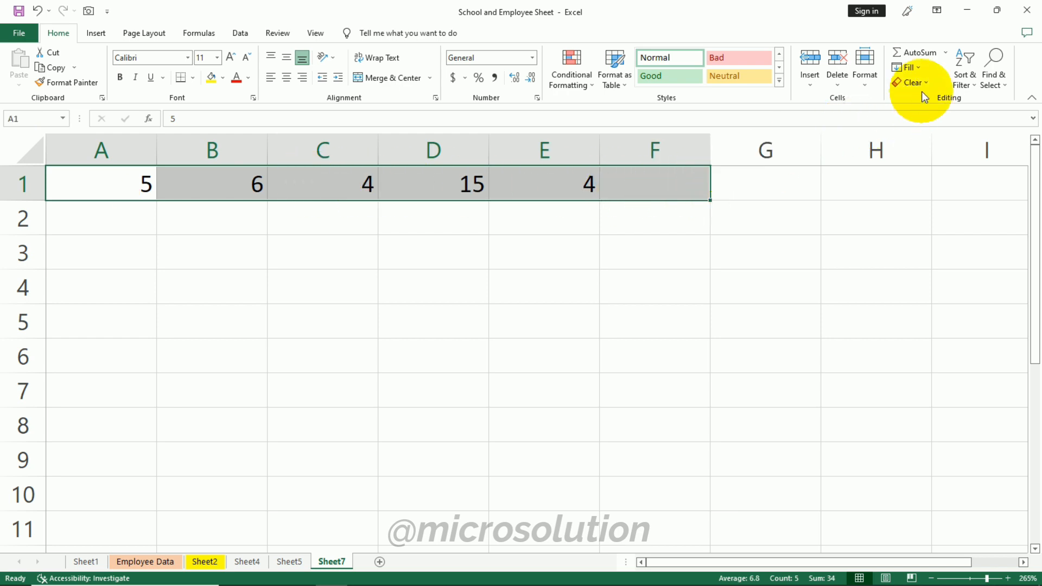
left_click(947, 53)
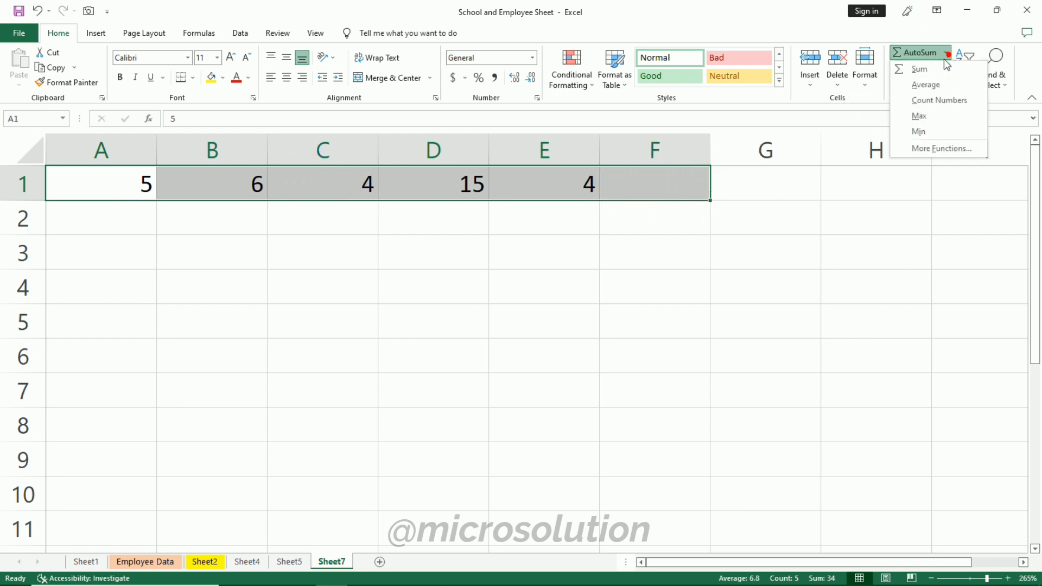
left_click(941, 118)
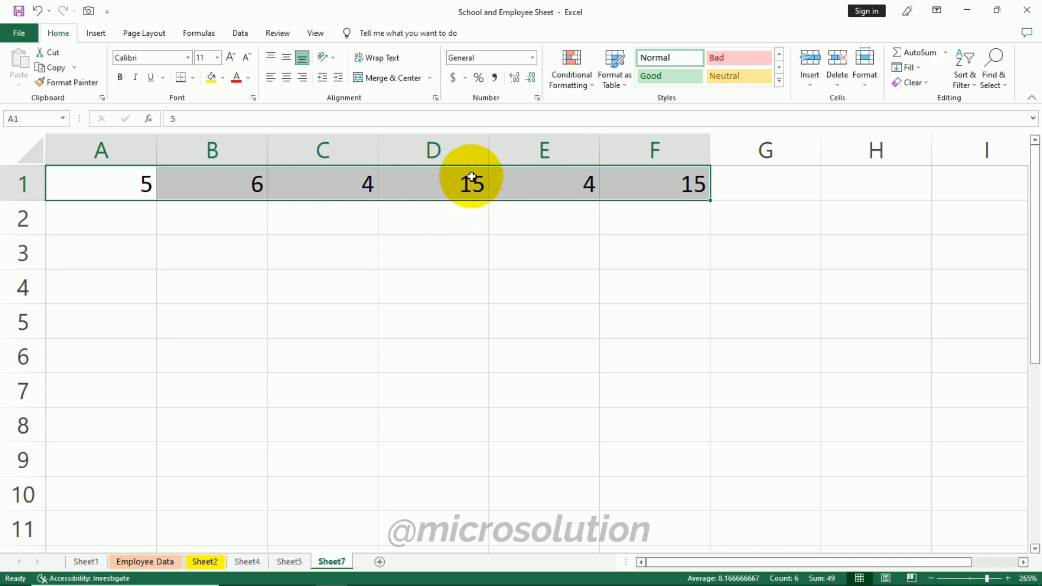
- Select A1 through G1 and apply AutoSum's Min to return the smallest value in G1
left_click(509, 235)
left_click_drag(128, 178, 750, 177)
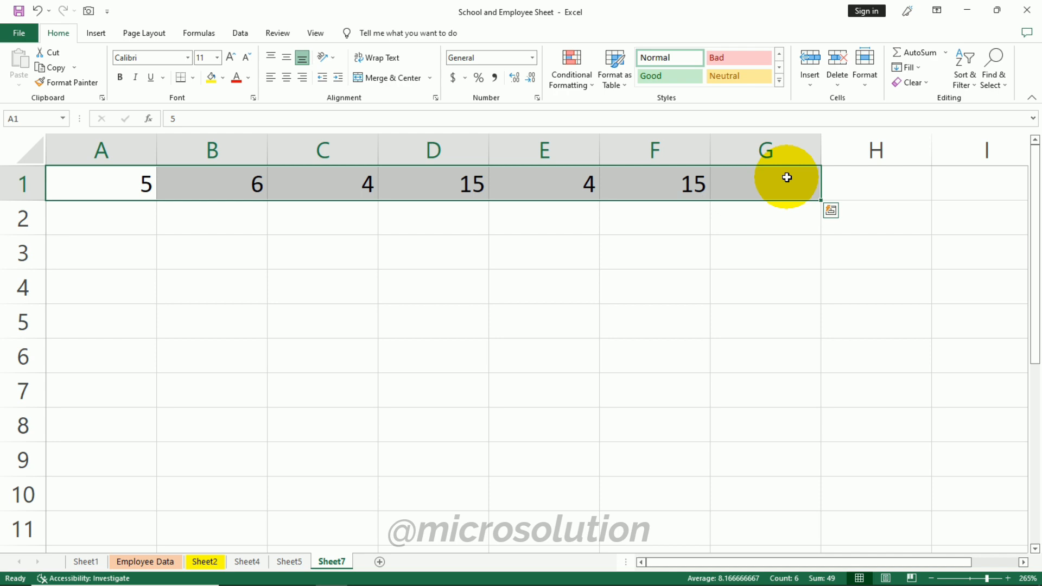
left_click(946, 52)
left_click(946, 135)
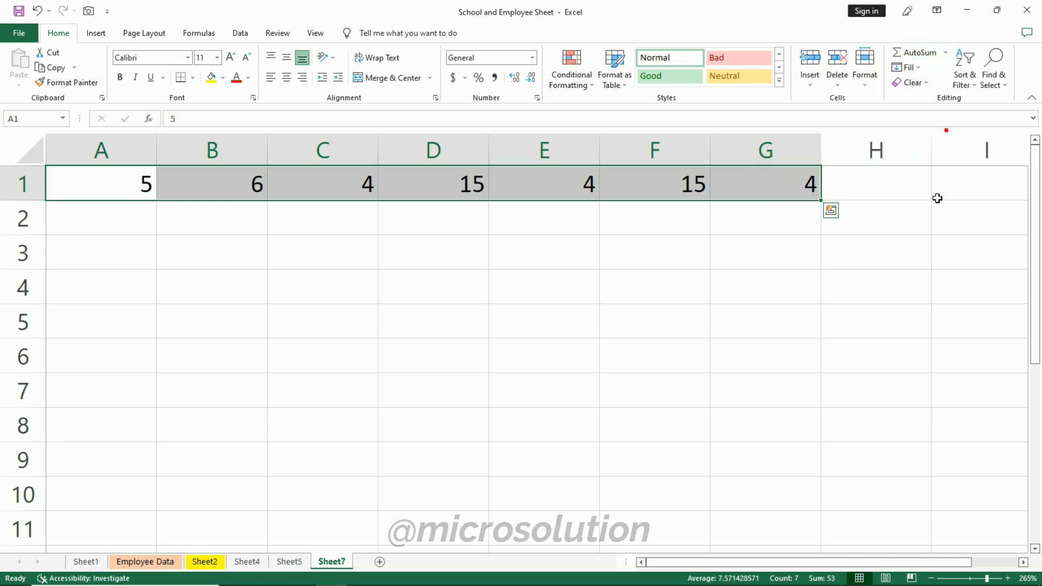
- Clear all the numbers and results from row 1 of the sheet
left_click(704, 385)
left_click(131, 175)
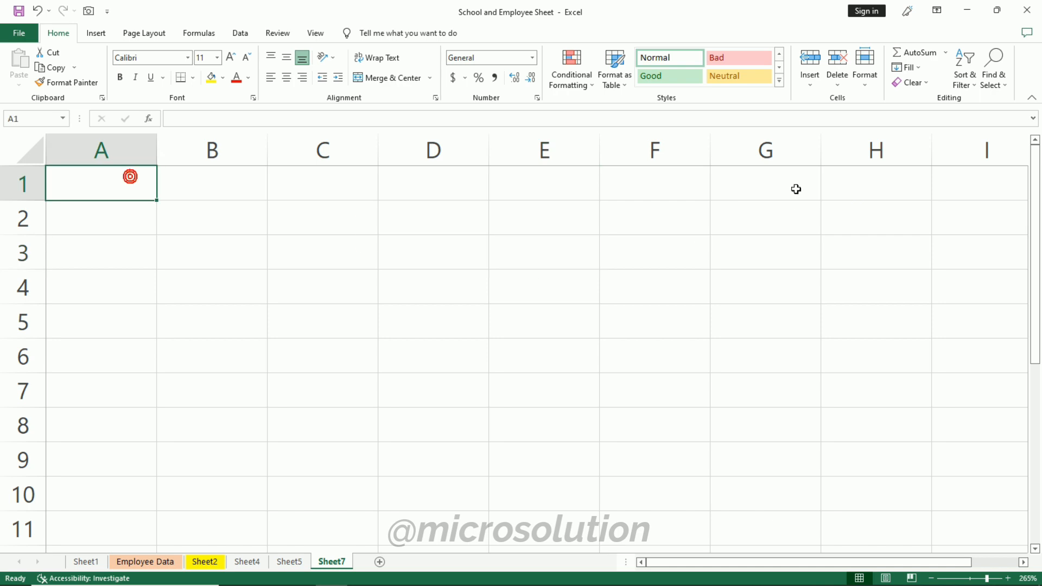
left_click(905, 68)
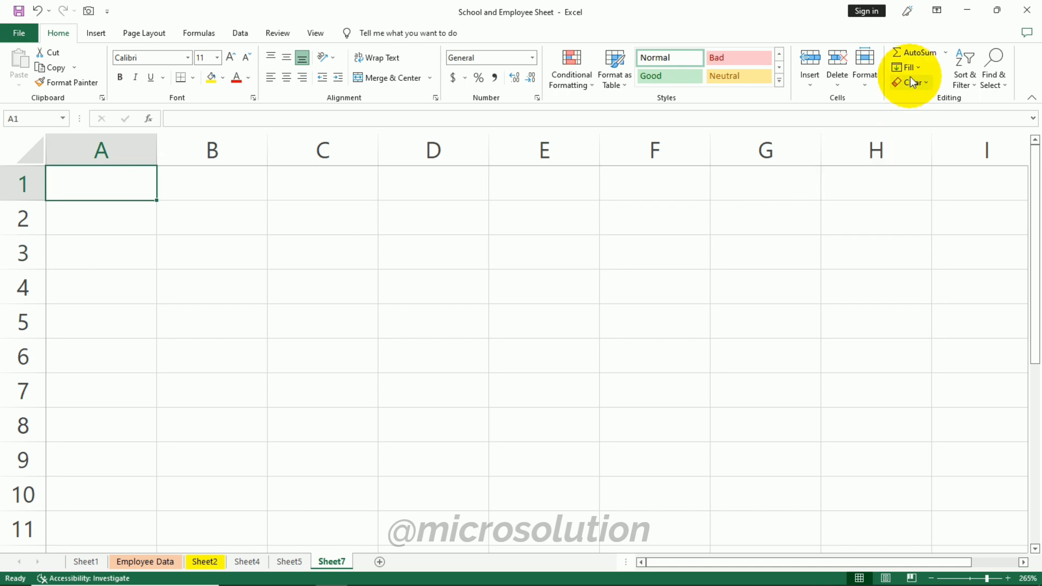
left_click(919, 112)
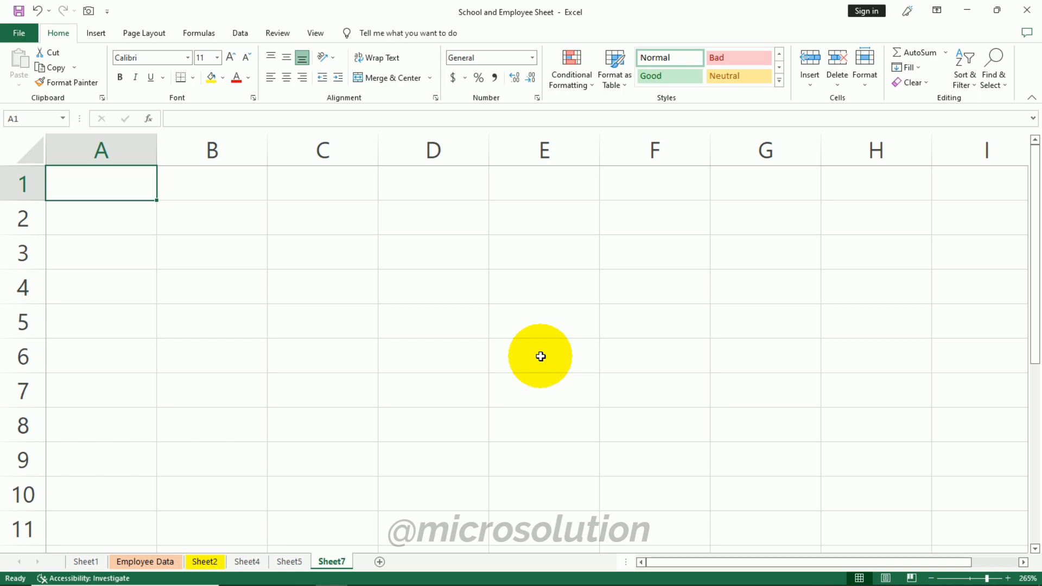
- Enter A in cell A1 and fill it down through A7
type("A")
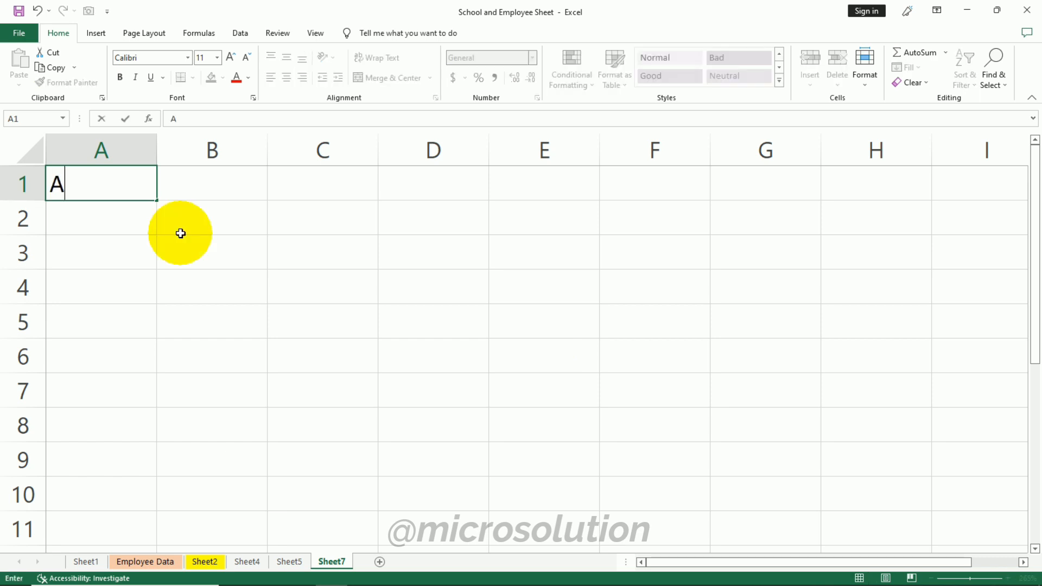
left_click(182, 233)
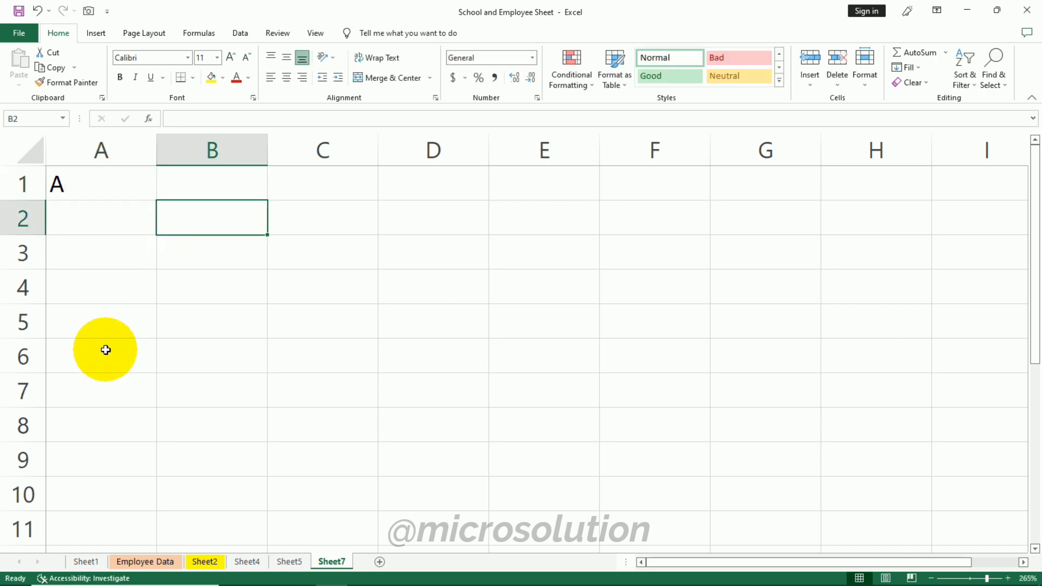
left_click_drag(113, 181, 81, 384)
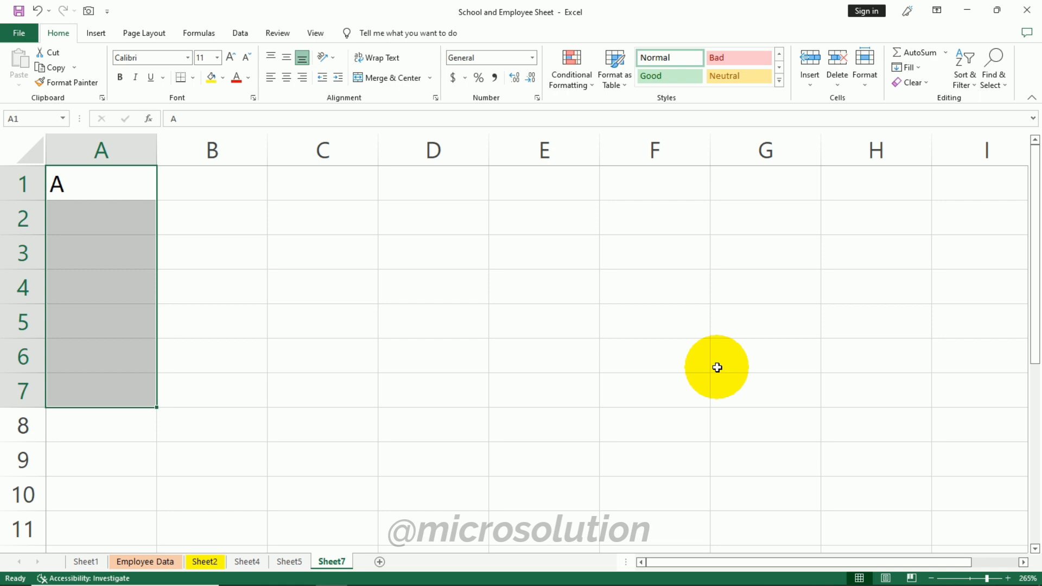
left_click(920, 67)
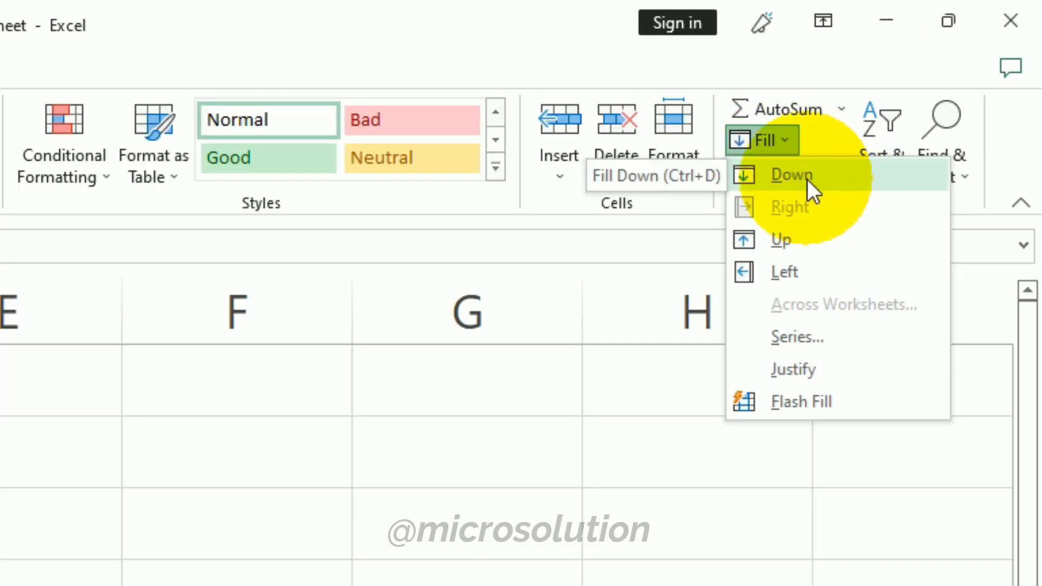
left_click(806, 179)
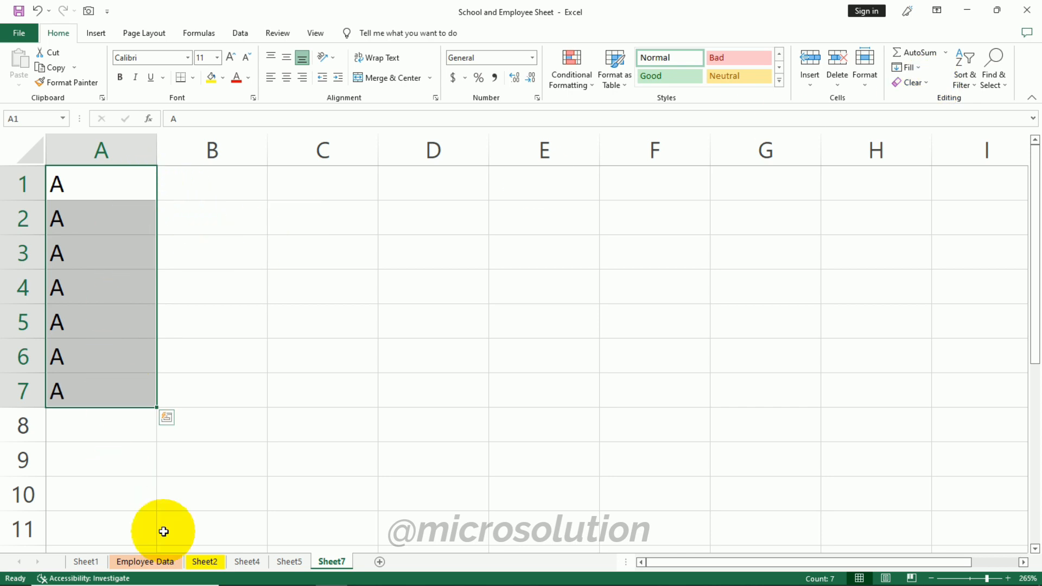
- Select A1 through E1 and fill the A rightward across the row
left_click(291, 320)
left_click_drag(82, 179, 577, 195)
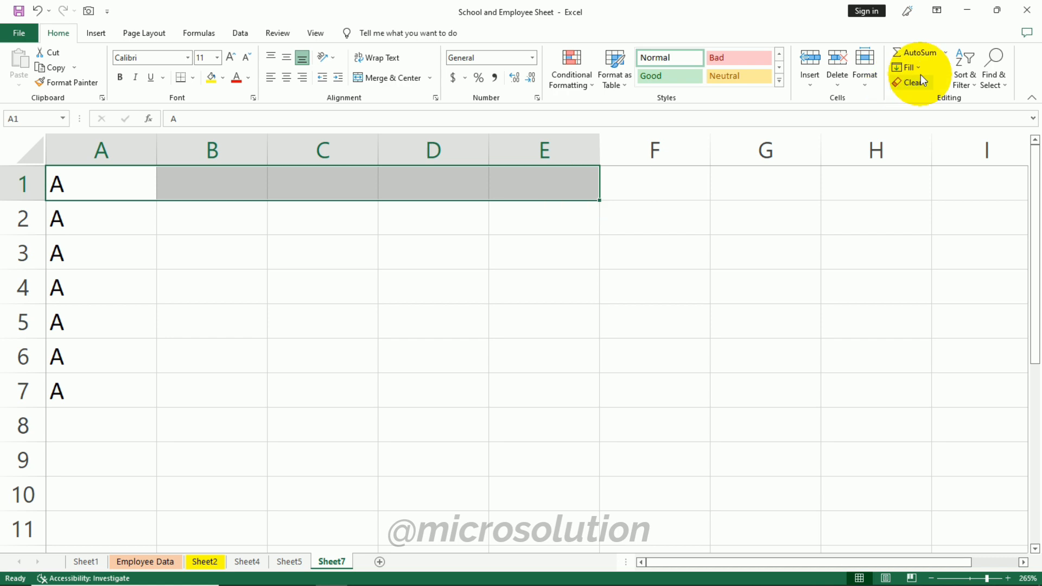
left_click(916, 67)
left_click(936, 99)
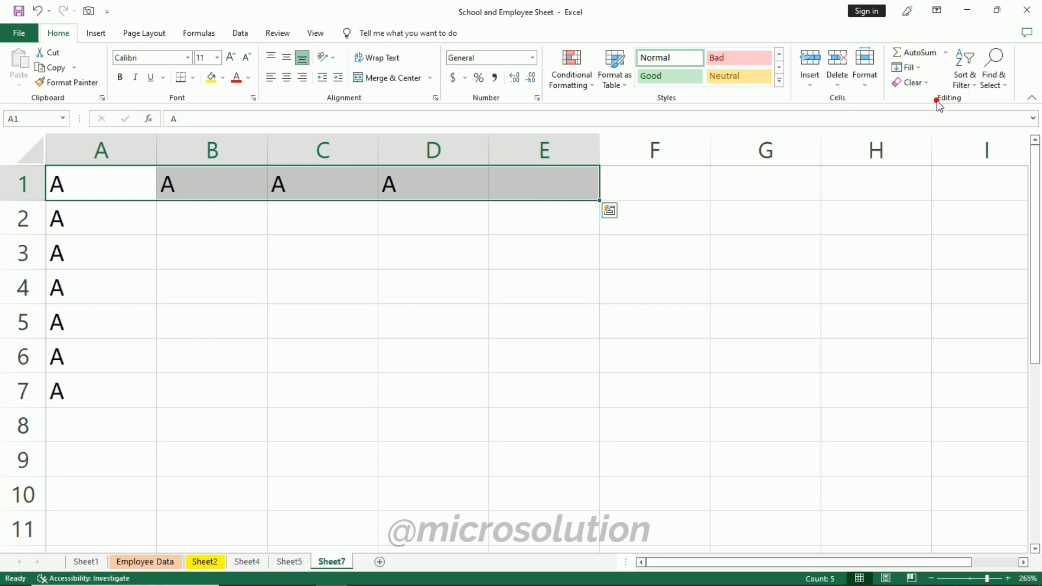
left_click(781, 261)
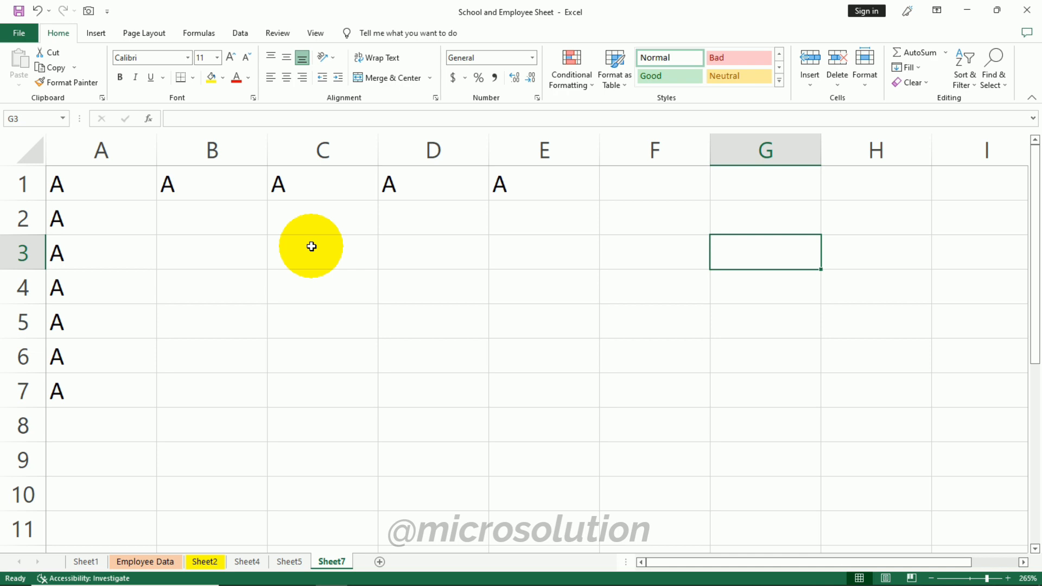
left_click(919, 67)
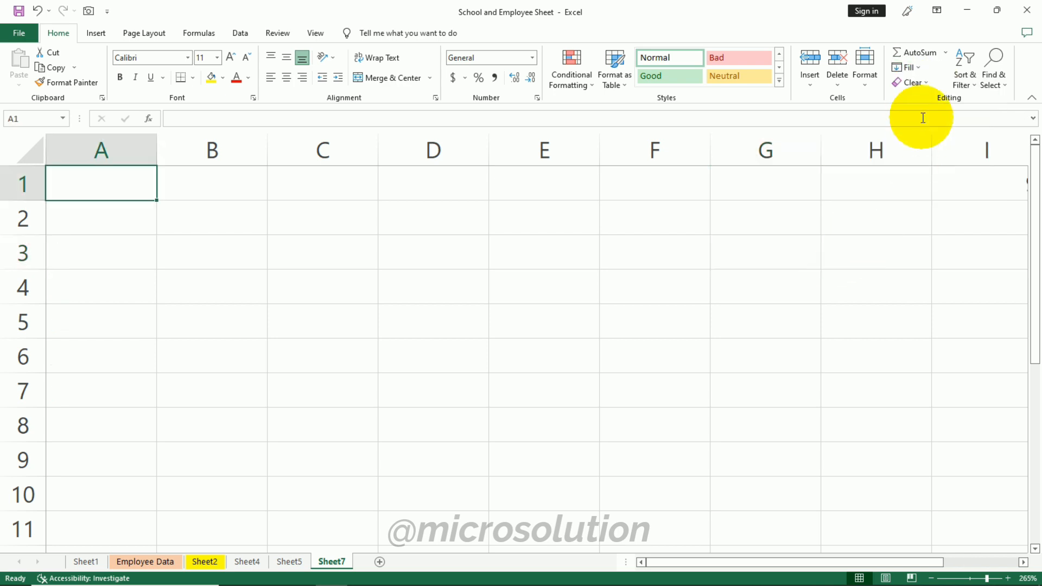
left_click(912, 67)
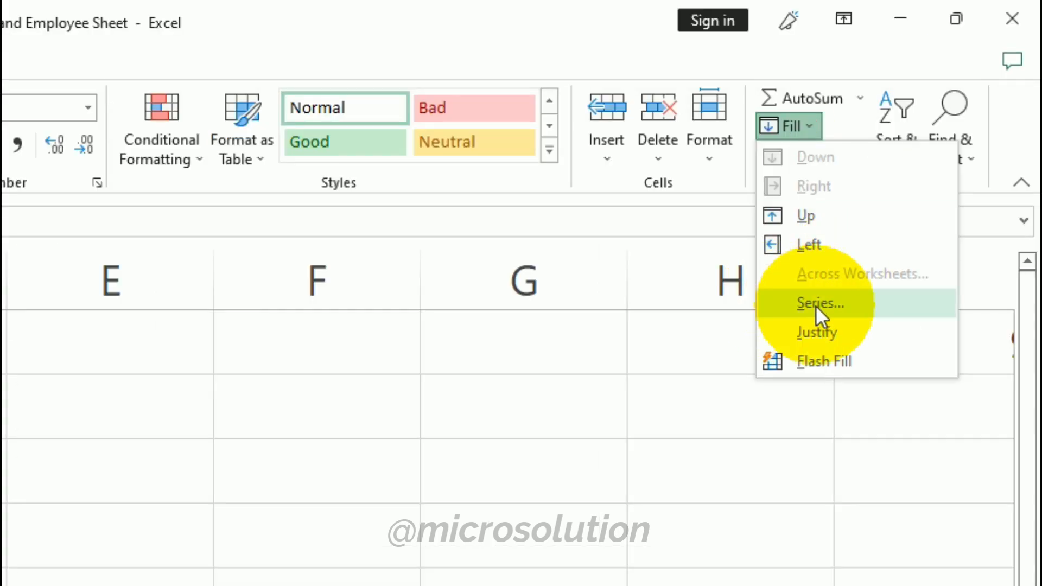
left_click(333, 263)
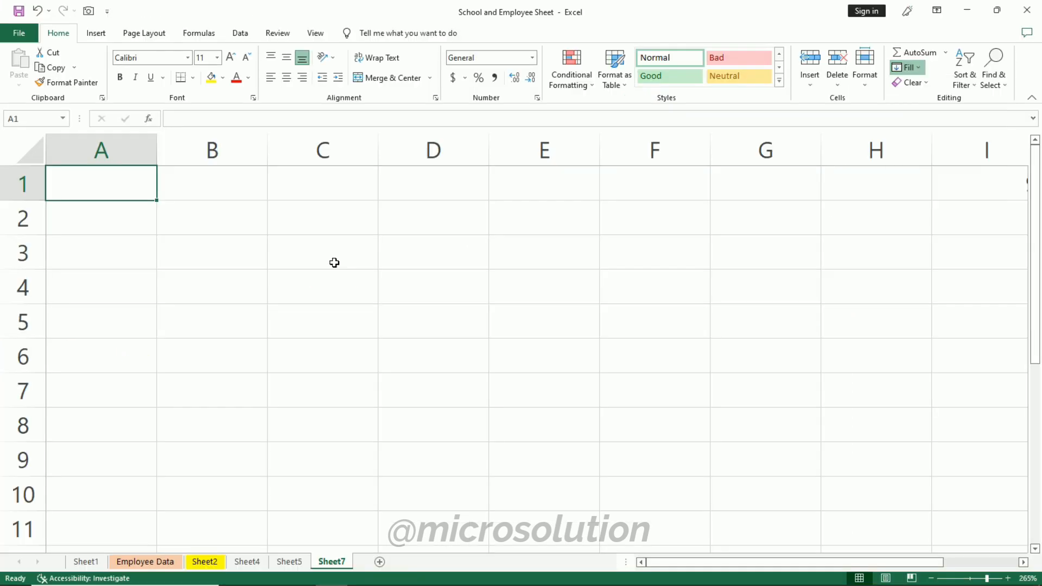
- Enter 1 in A1 and fill a linear series across the row with step value 1 and stop value 10
type("1")
key("Return")
left_click(109, 187)
left_click(914, 71)
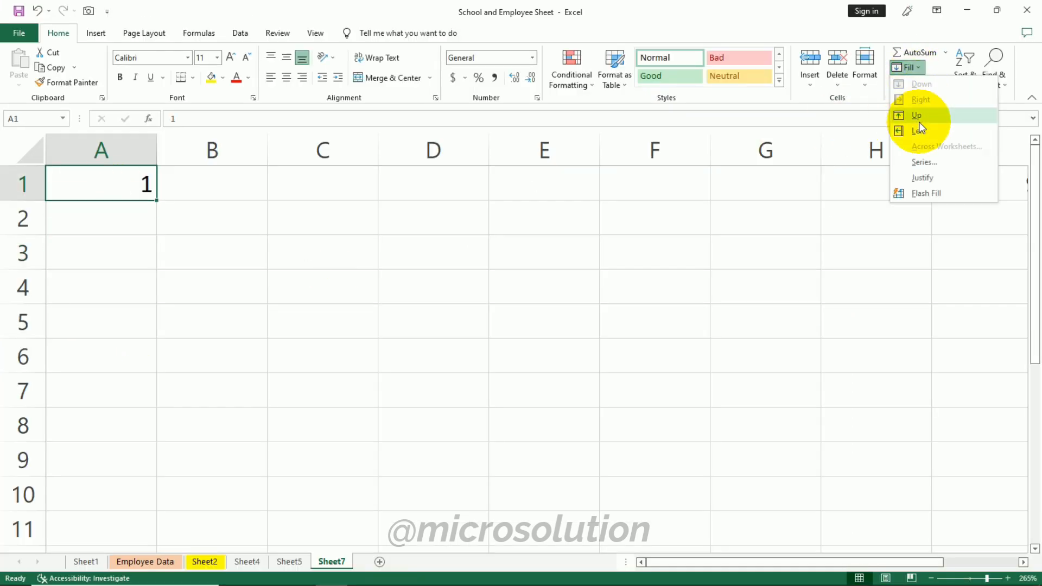
left_click(922, 164)
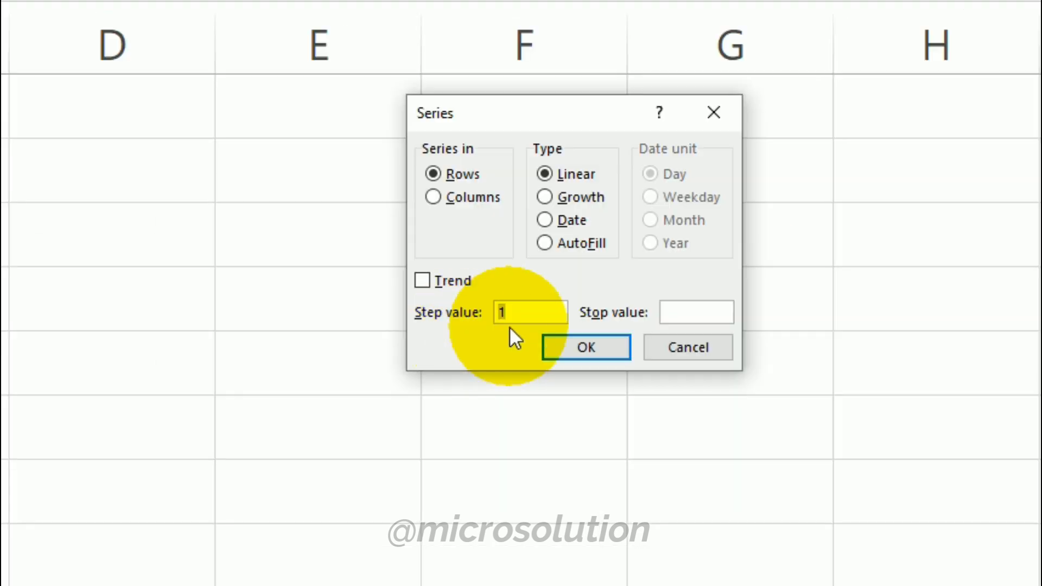
left_click(672, 312)
type("10")
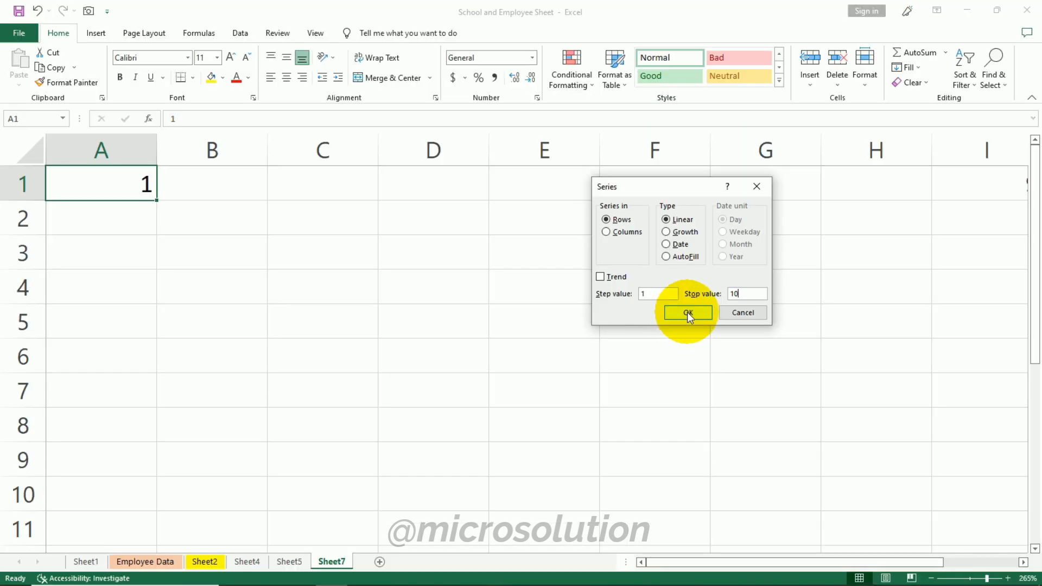
left_click(687, 312)
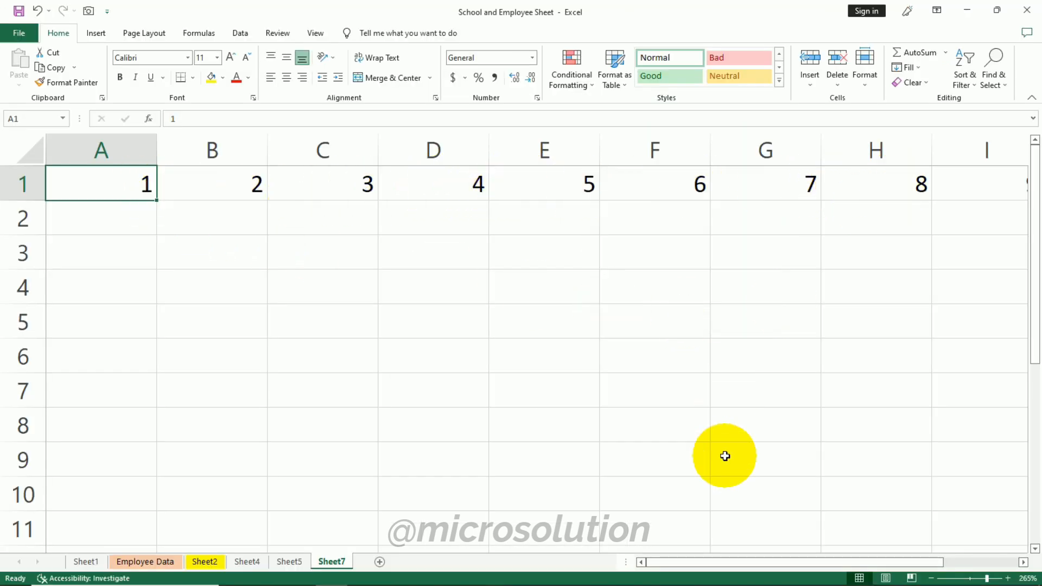
- Select the number series in row 1 and delete it
left_click_drag(767, 562, 195, 231)
left_click_drag(121, 181, 804, 191)
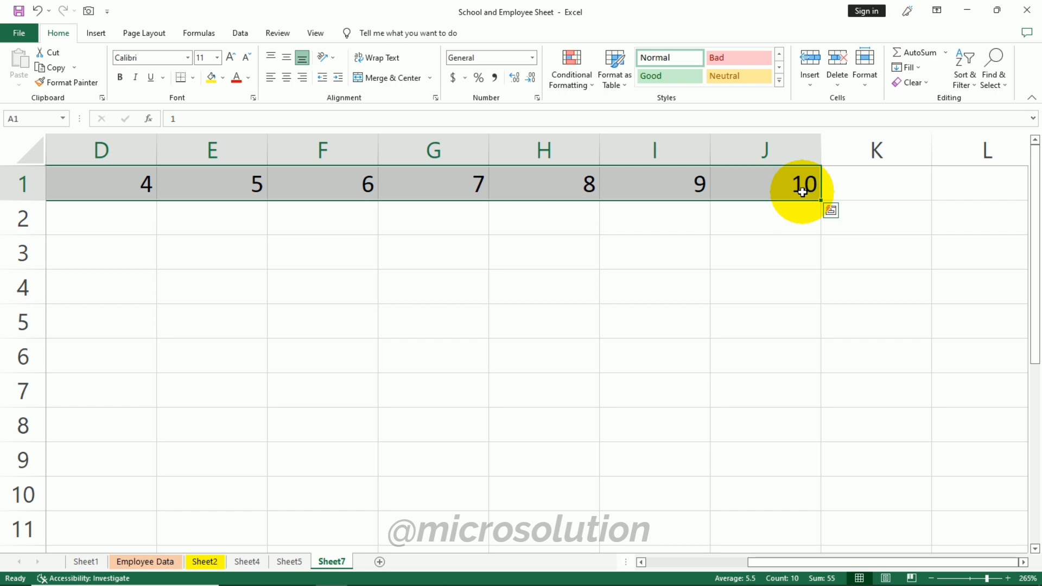
key("Delete")
left_click_drag(756, 563, 489, 467)
left_click_drag(77, 179, 30, 455)
left_click(274, 310)
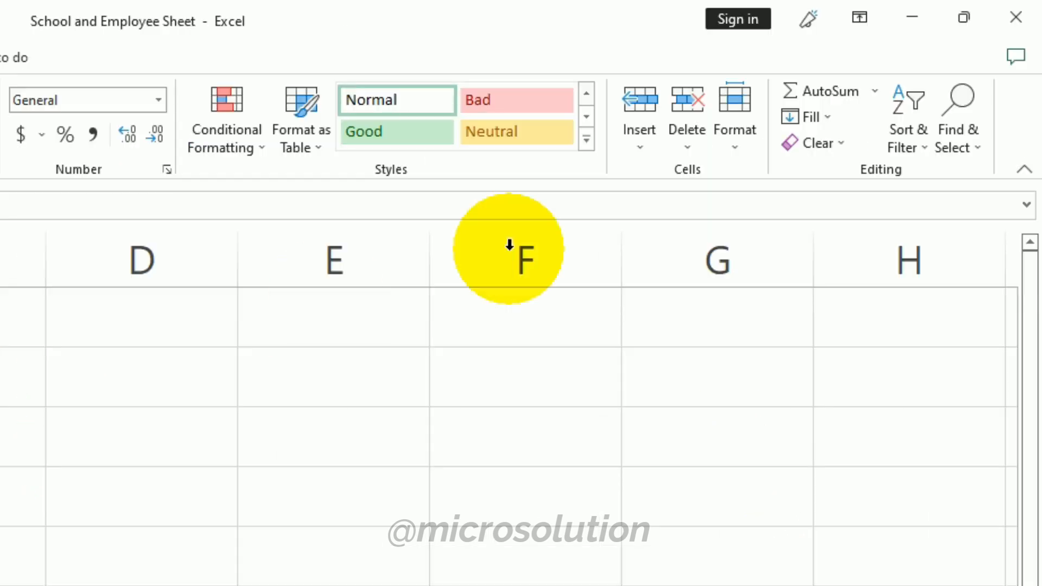
left_click(814, 117)
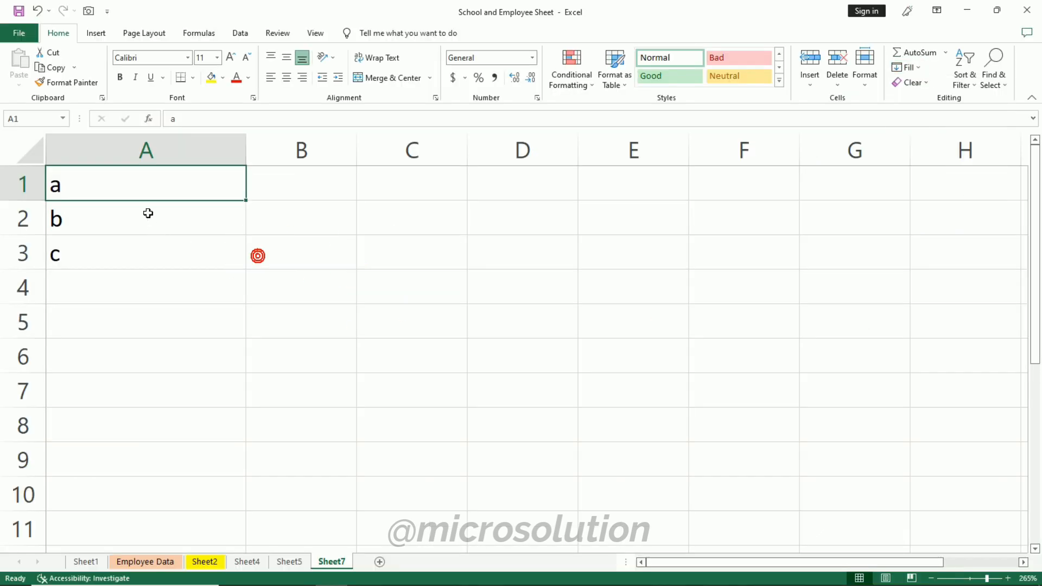
left_click(148, 213)
- Select the letters a, b, c in A1 through A3 and Justify them into cell A1
left_click(102, 184)
left_click_drag(102, 185, 105, 246)
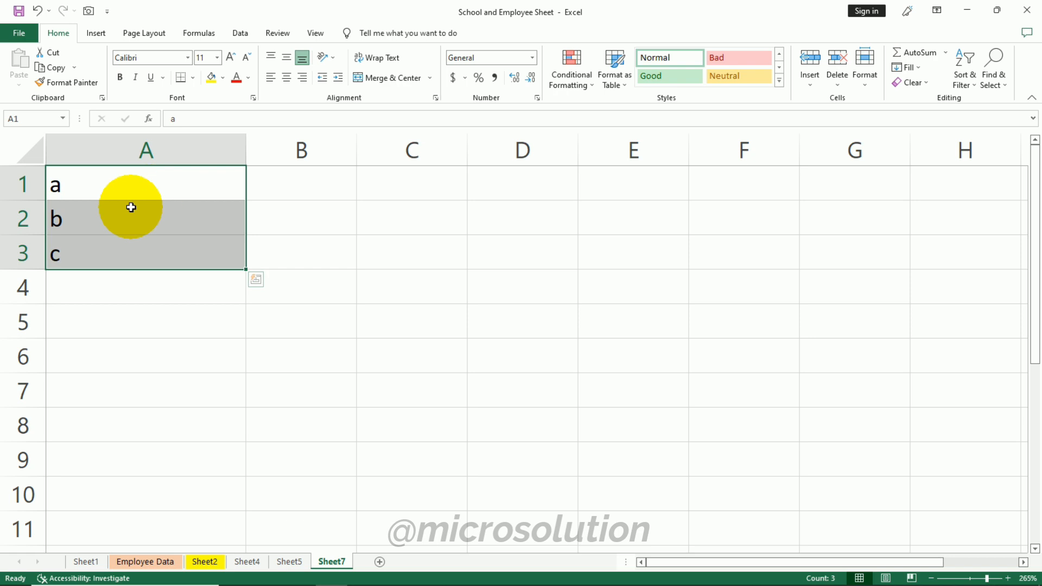
left_click(771, 140)
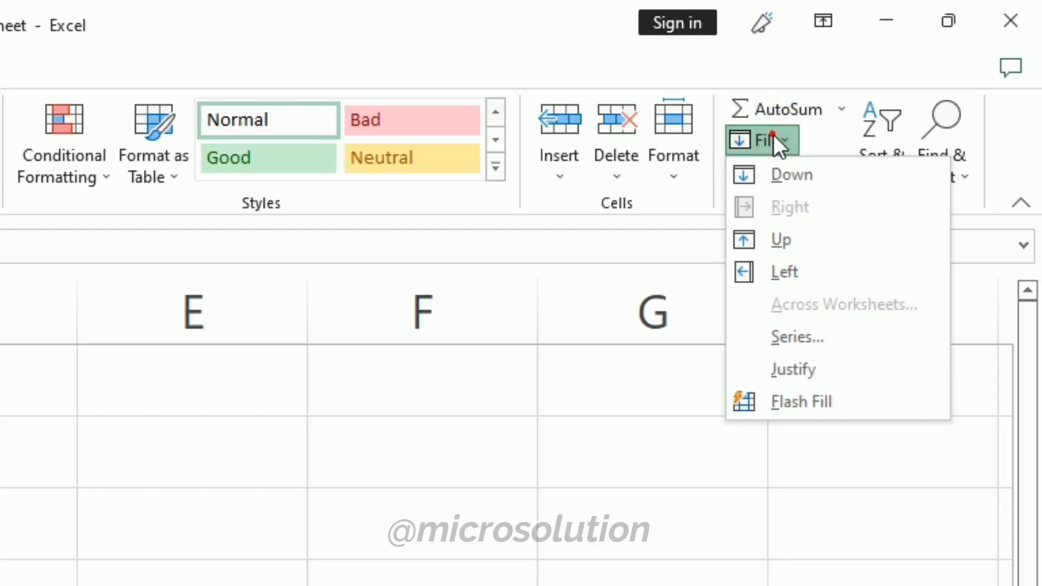
left_click(812, 358)
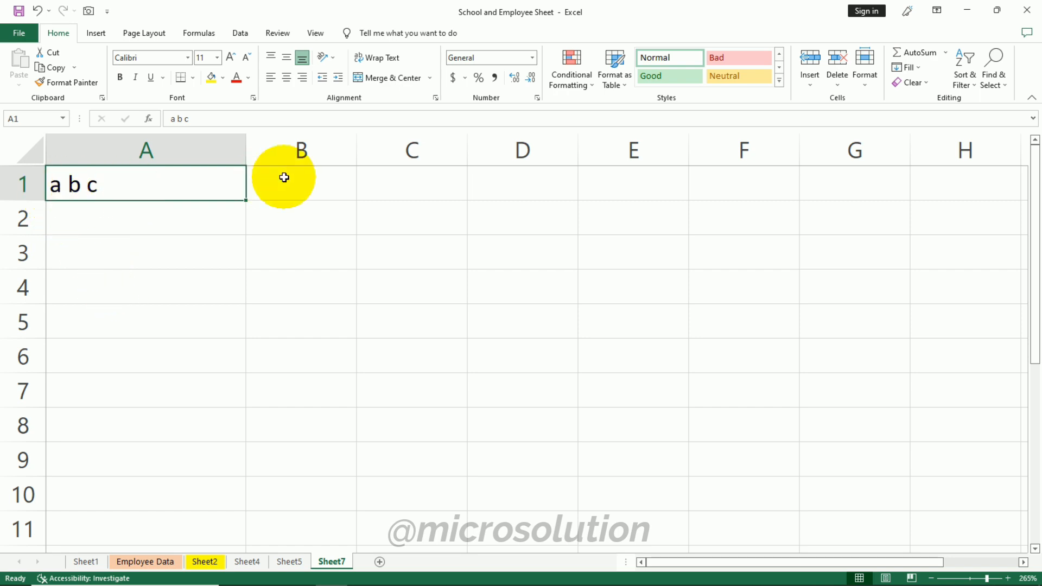
- Delete the justified text in A1, check the Flash Fill option, and switch to Sheet4
key("Delete")
left_click(911, 68)
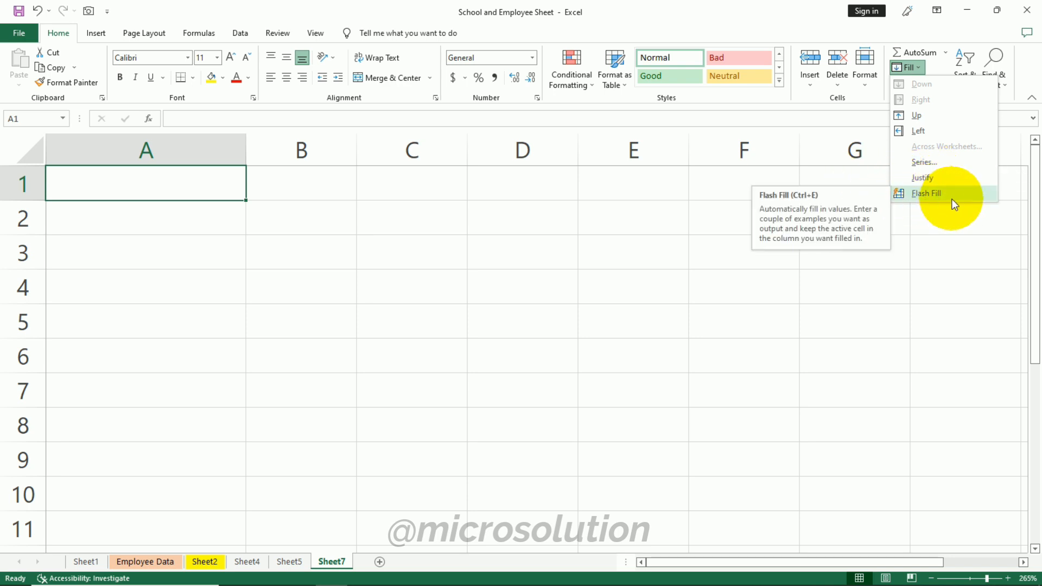
left_click(509, 263)
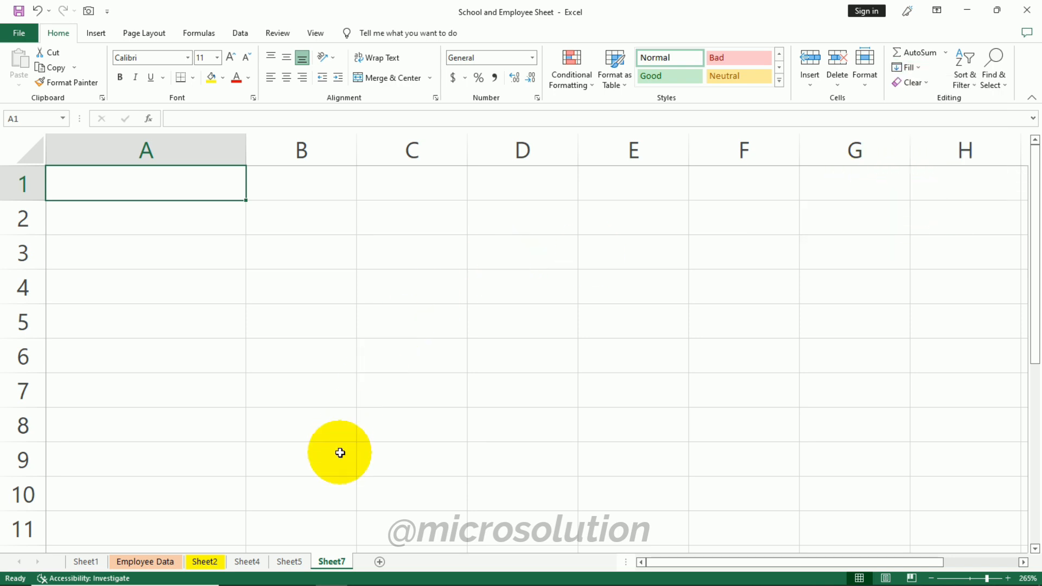
left_click(247, 562)
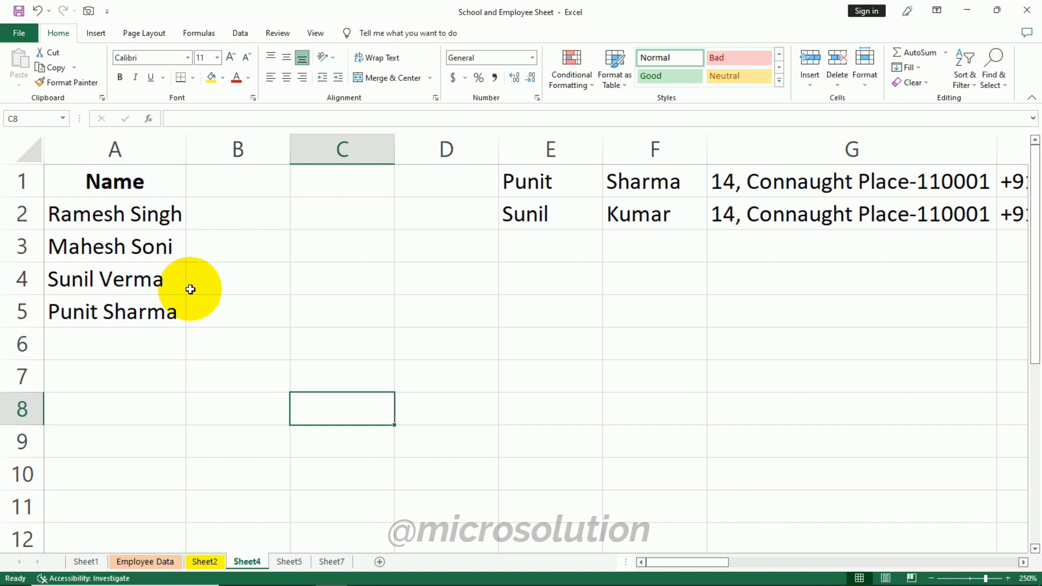
left_click(239, 219)
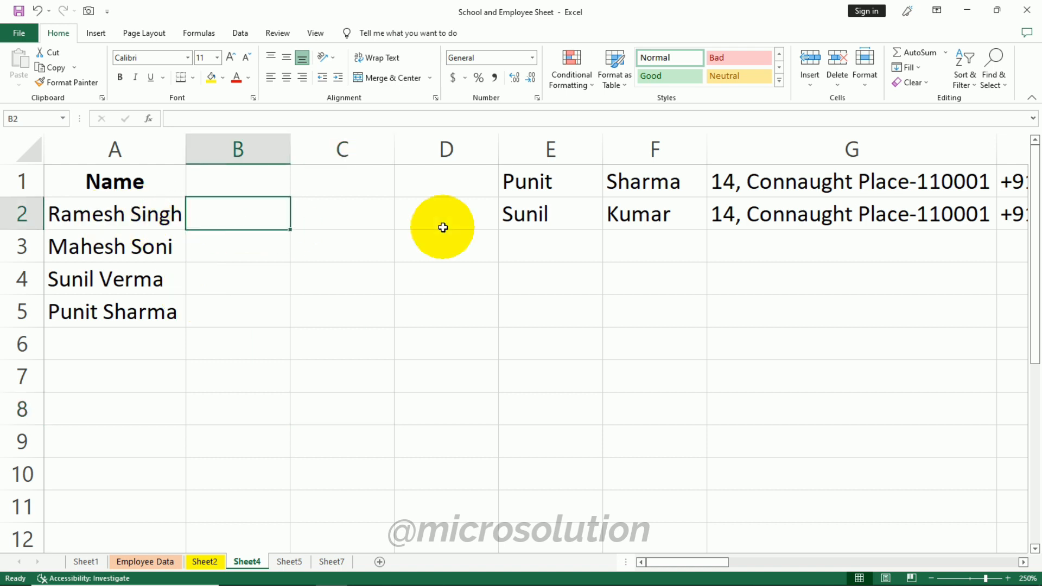
type("Singh")
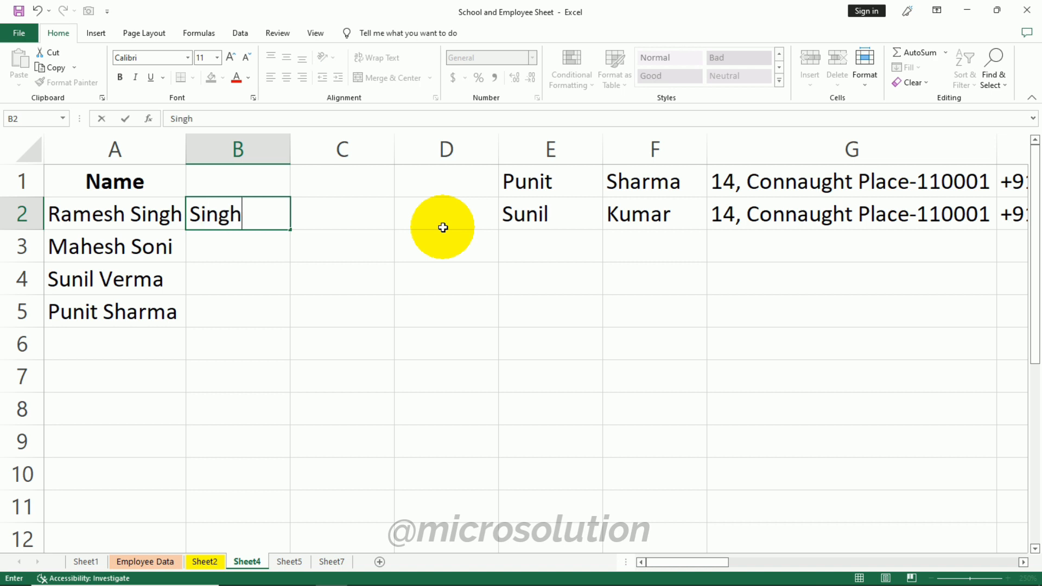
key("Return")
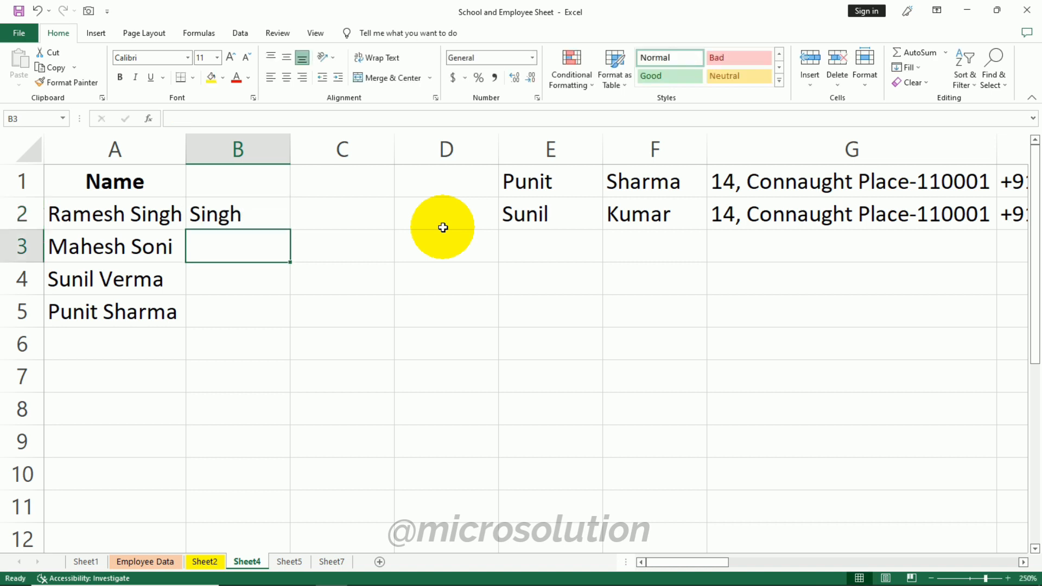
left_click(259, 206)
key("Delete")
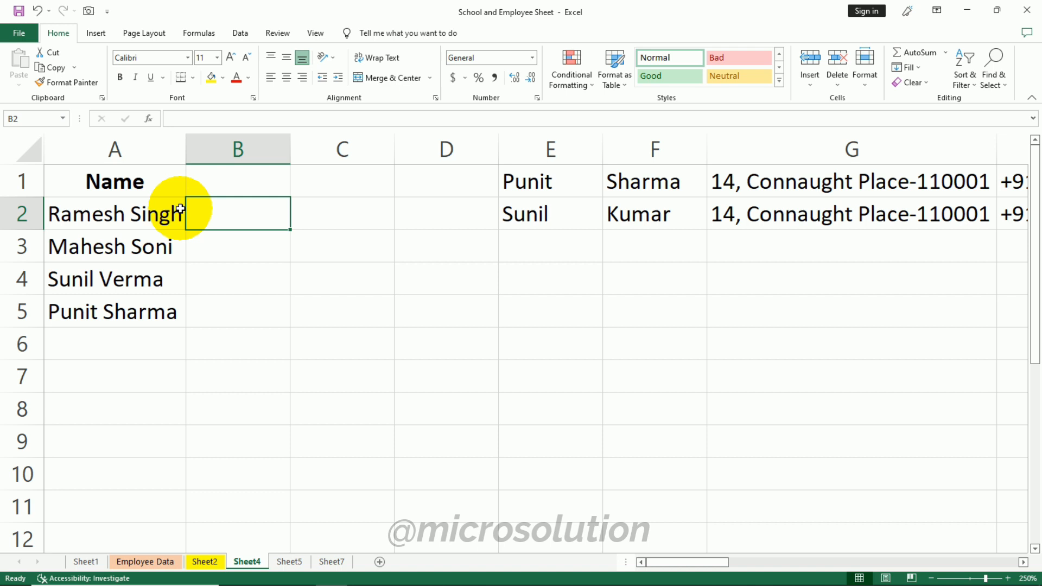
- Enter the header Last Name in B1 and widen column B to fit it
left_click(301, 324)
left_click(242, 181)
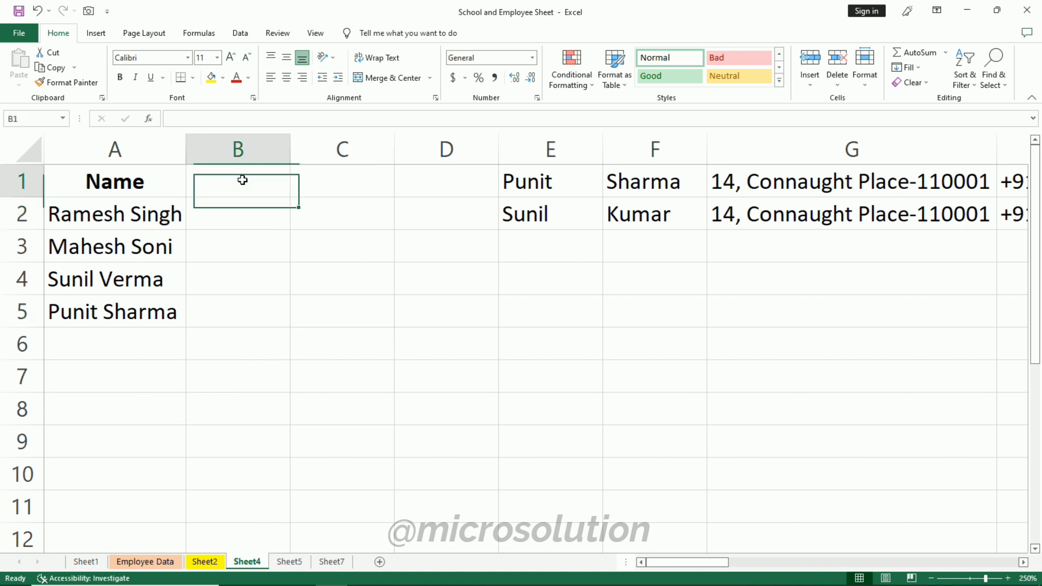
type("Last Name")
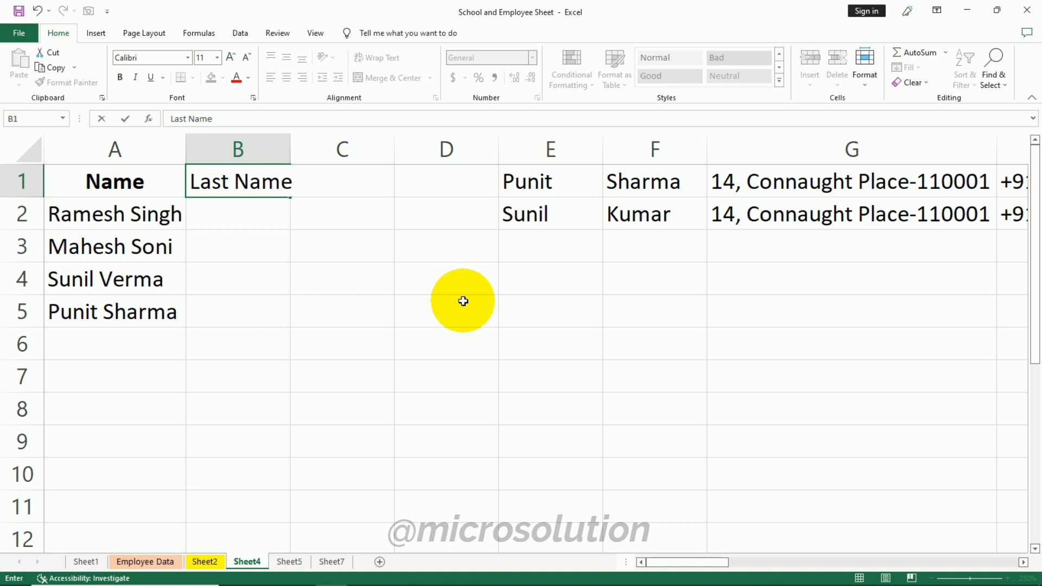
left_click(462, 301)
left_click_drag(292, 139, 313, 138)
left_click(274, 181)
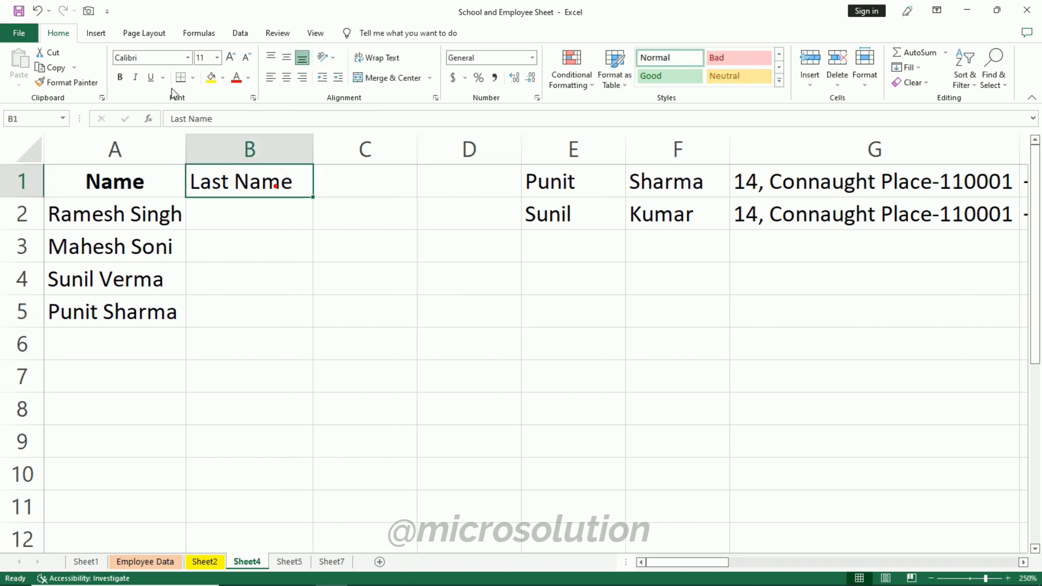
left_click(276, 283)
- Enter Singh in B2 and Flash Fill the last names down through B5
left_click(270, 222)
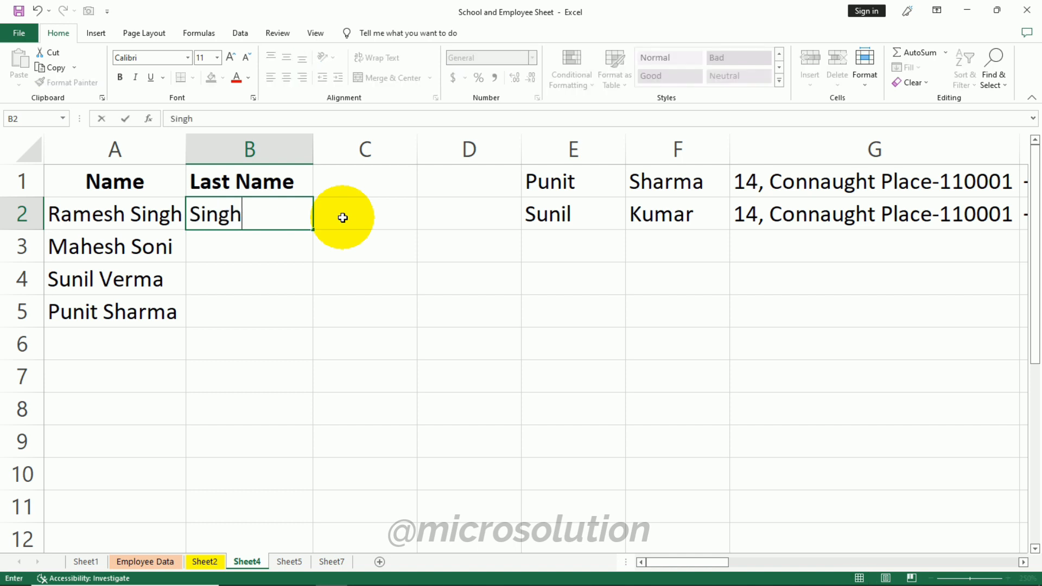
type("Singh")
left_click(320, 332)
left_click(263, 213)
left_click_drag(256, 209, 266, 315)
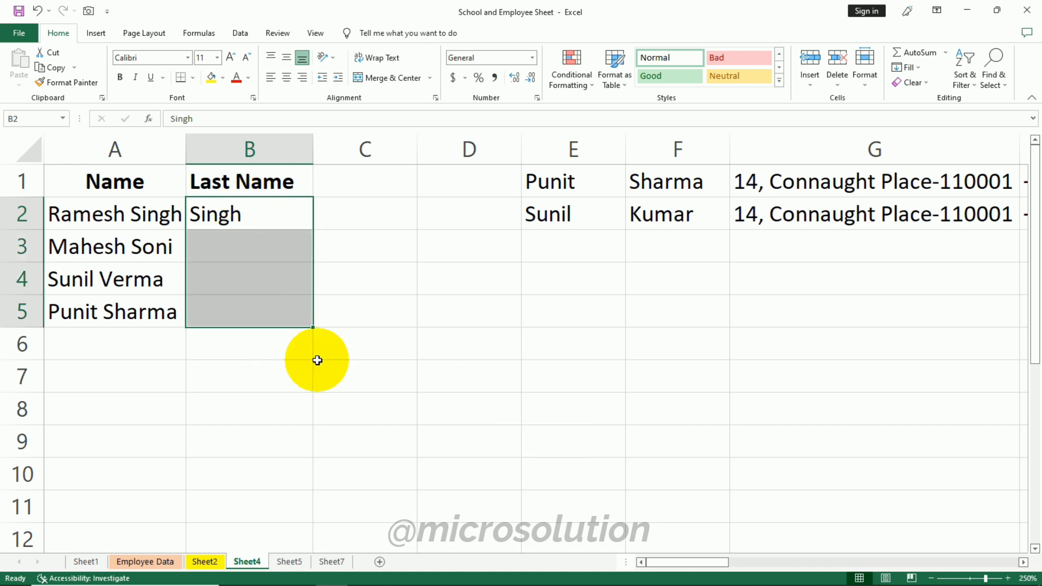
left_click(915, 70)
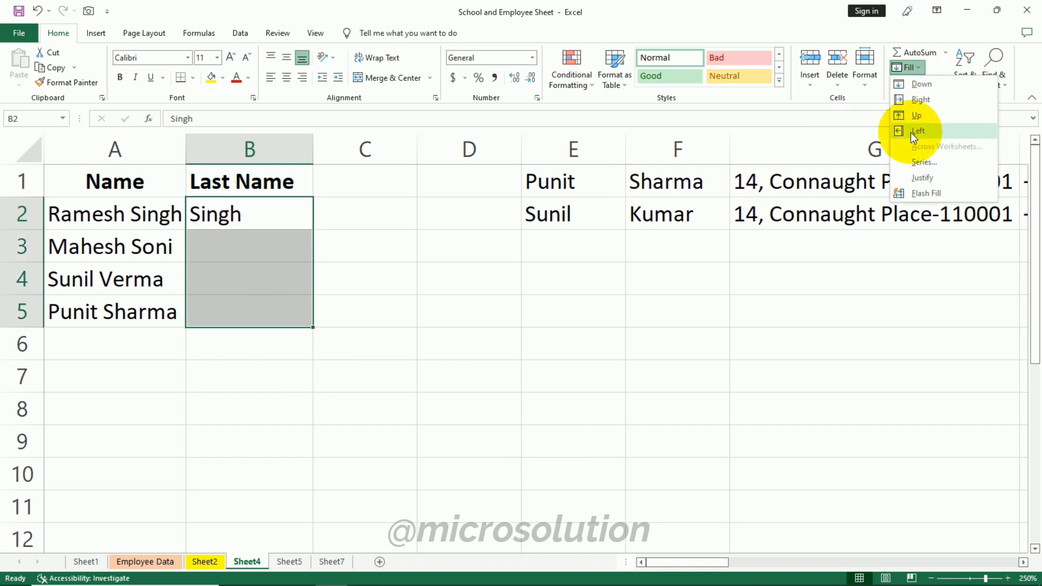
left_click(946, 192)
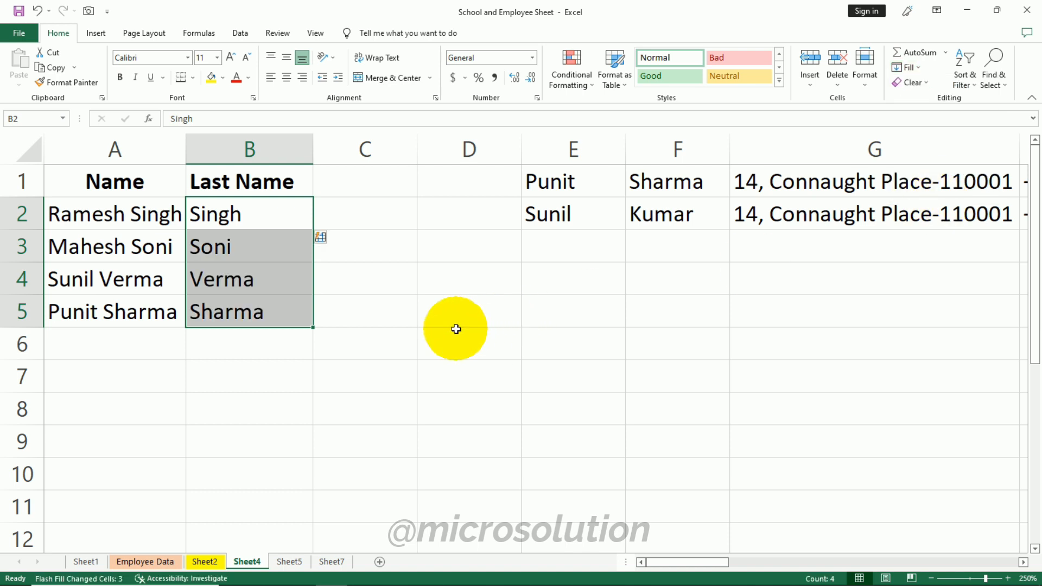
left_click(396, 336)
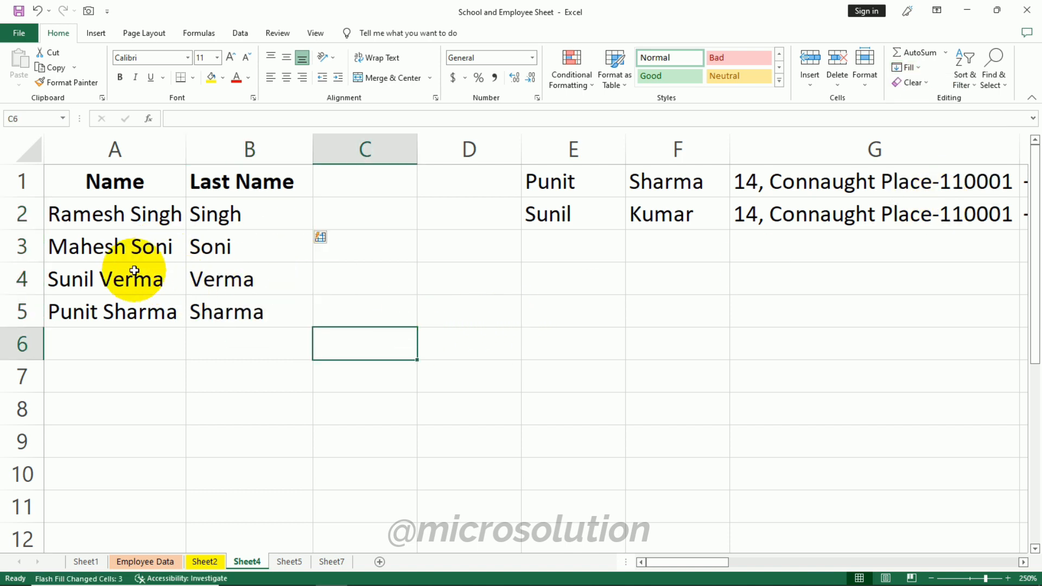
- Flash Fill I2 with Sunil's combined name, address and phone, following the pattern in I1
left_click(437, 404)
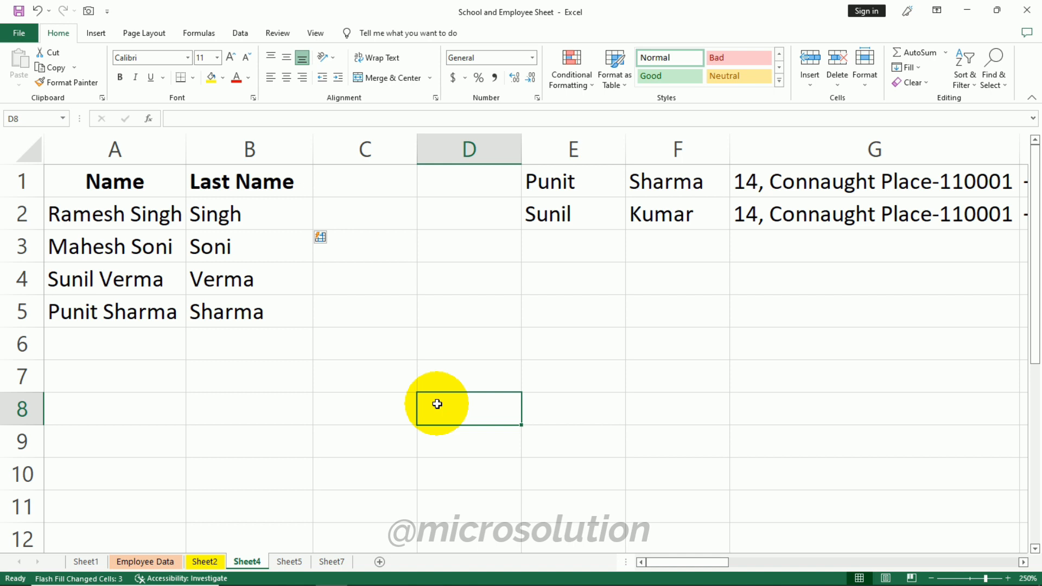
left_click_drag(692, 563, 858, 561)
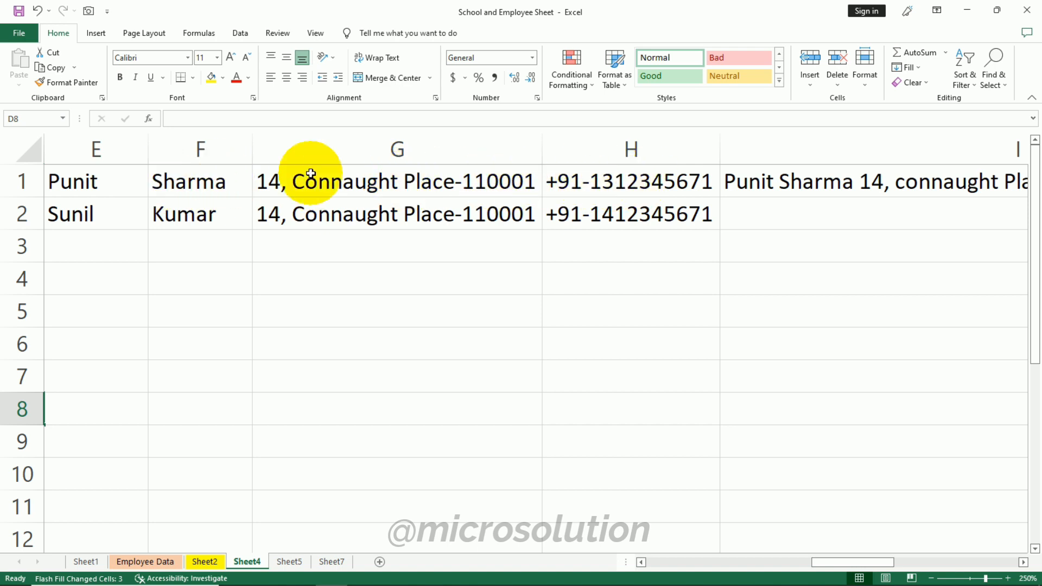
left_click_drag(838, 560, 958, 544)
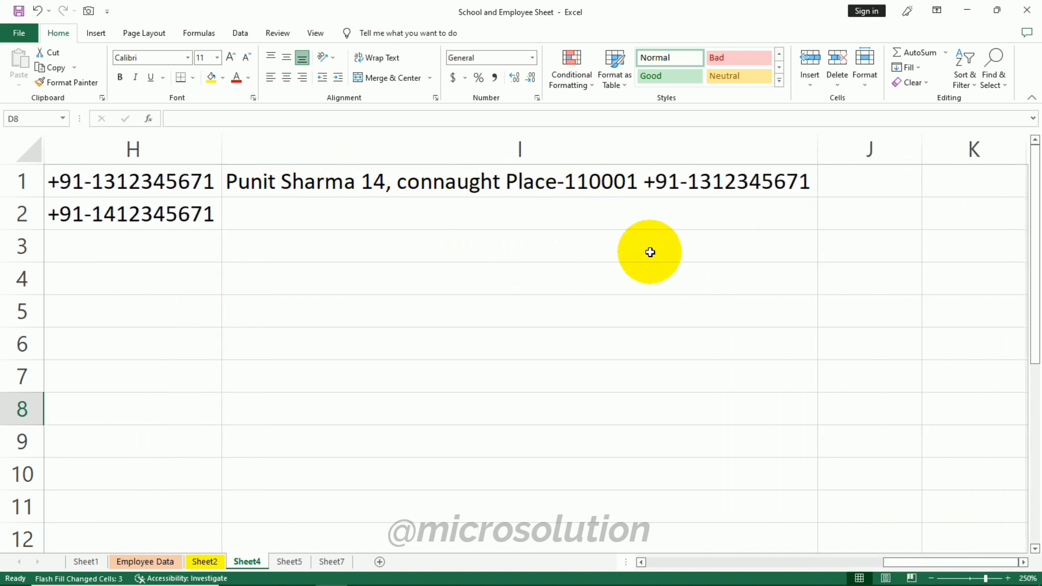
left_click_drag(926, 564, 891, 533)
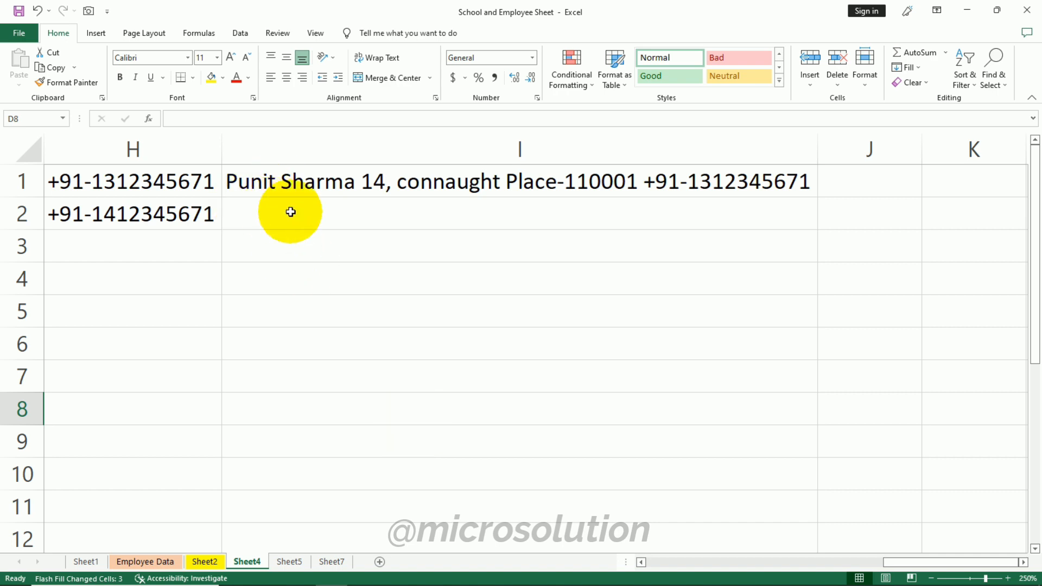
left_click_drag(911, 562, 821, 560)
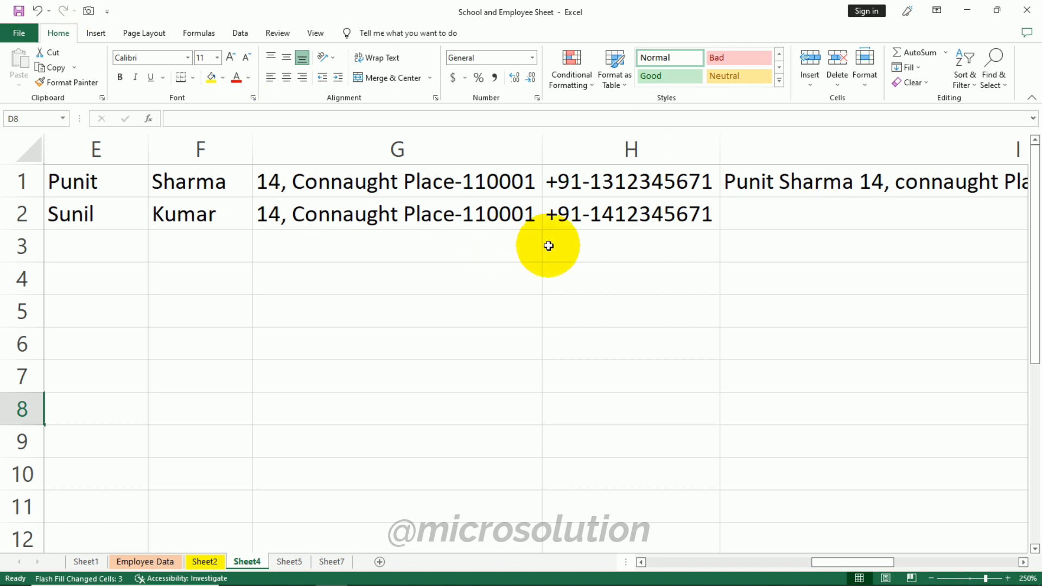
left_click(766, 179)
left_click_drag(867, 562, 980, 556)
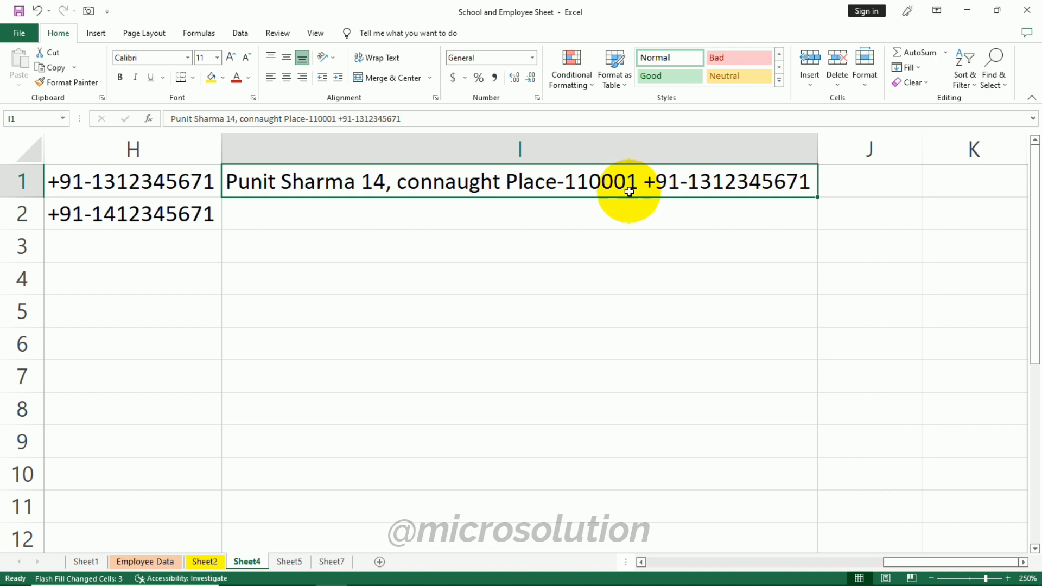
mouse_move(465, 182)
left_mouse_down()
mouse_move(562, 493)
mouse_move(477, 199)
left_mouse_up()
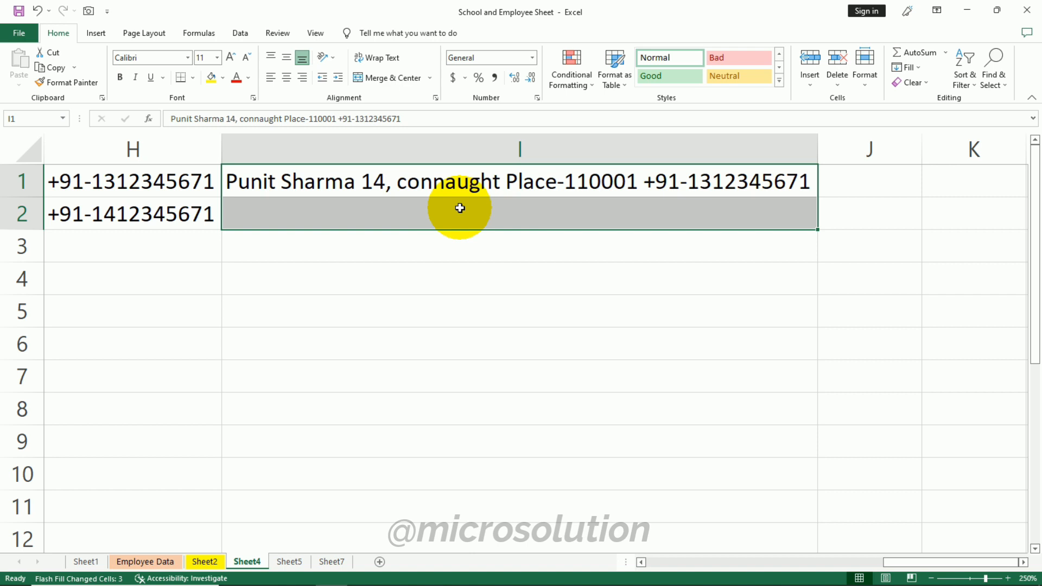
left_click(919, 67)
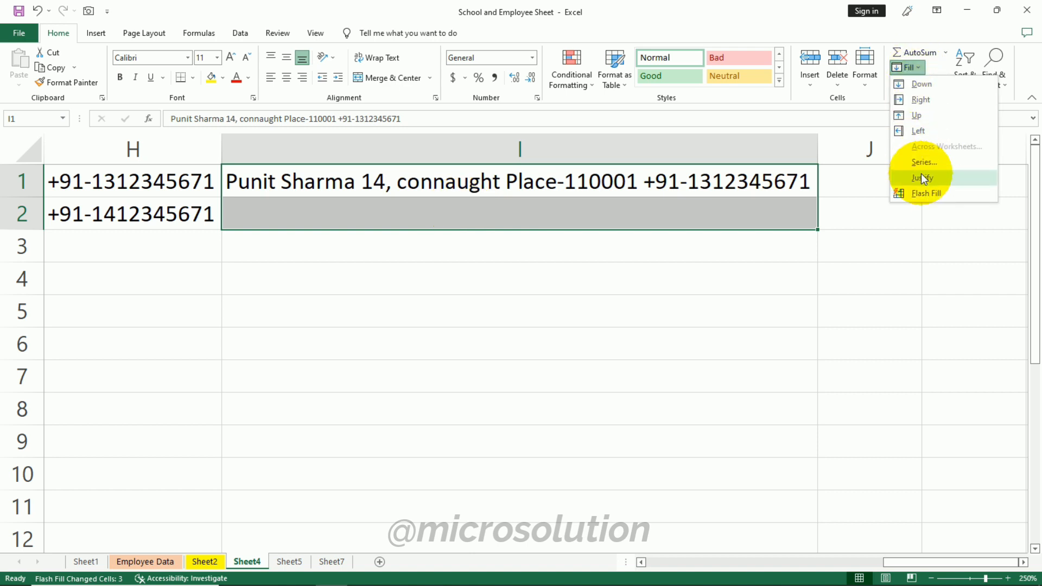
left_click(924, 190)
left_click(520, 341)
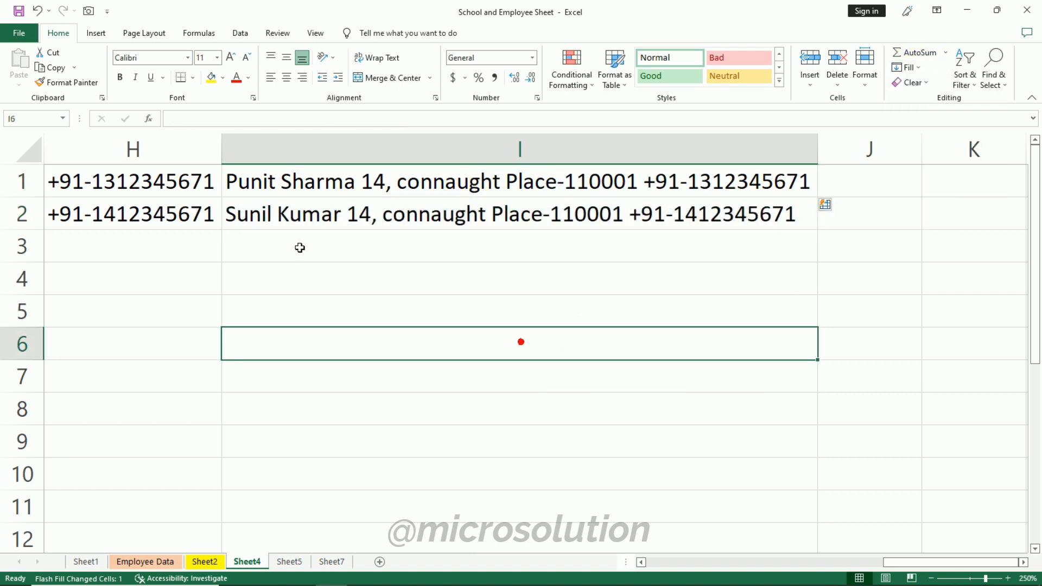
scroll(958, 511, "left", 1)
scroll(916, 521, "left", 1)
scroll(911, 522, "right", 3)
scroll(946, 521, "left", 3)
scroll(906, 520, "right", 1)
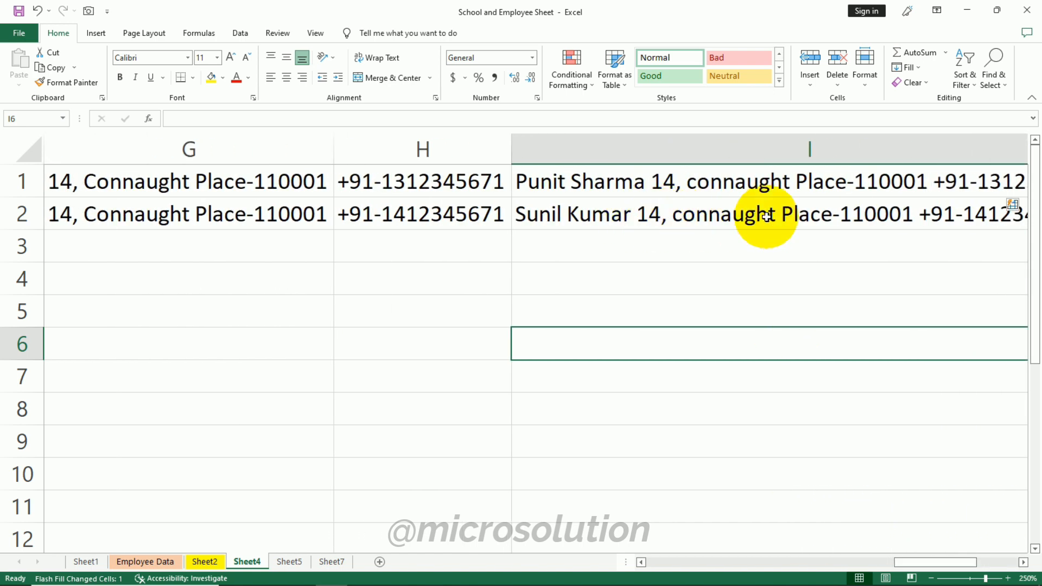
key("Down")
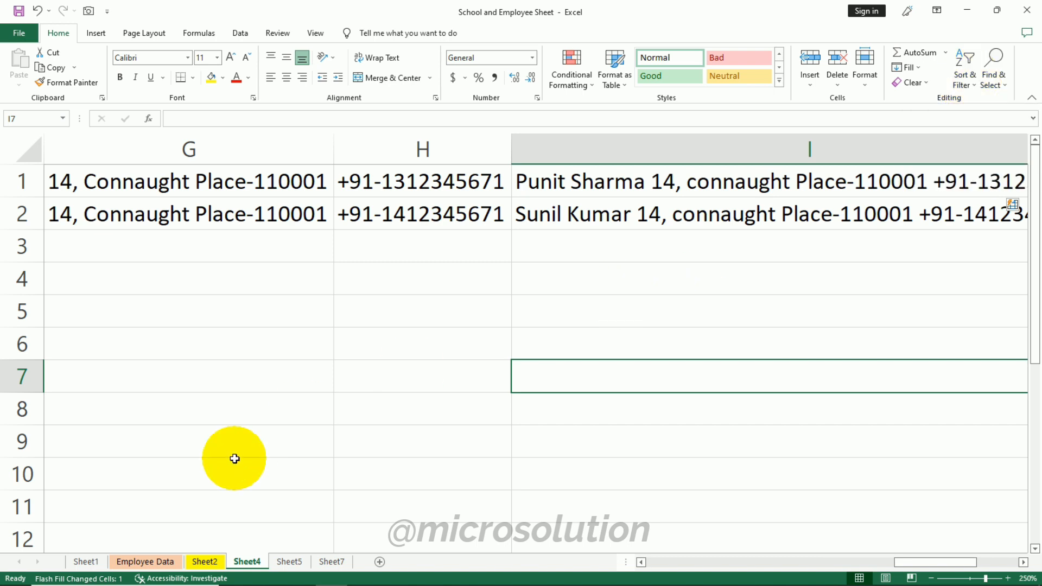
- On Sheet5, rename the column headers to Names and Citys by appending an s
left_click(293, 560)
left_click(365, 323)
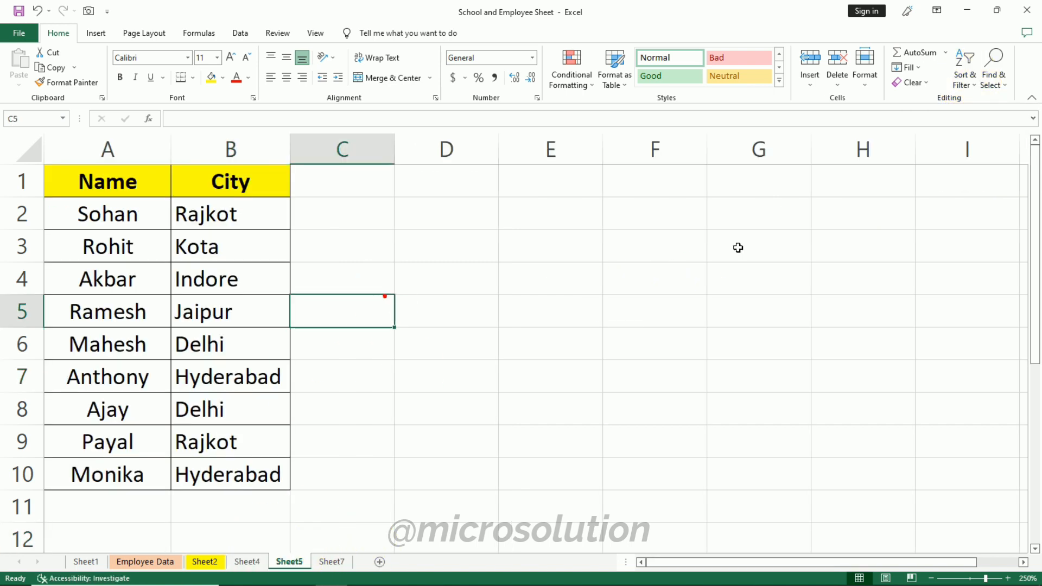
double_click(145, 177)
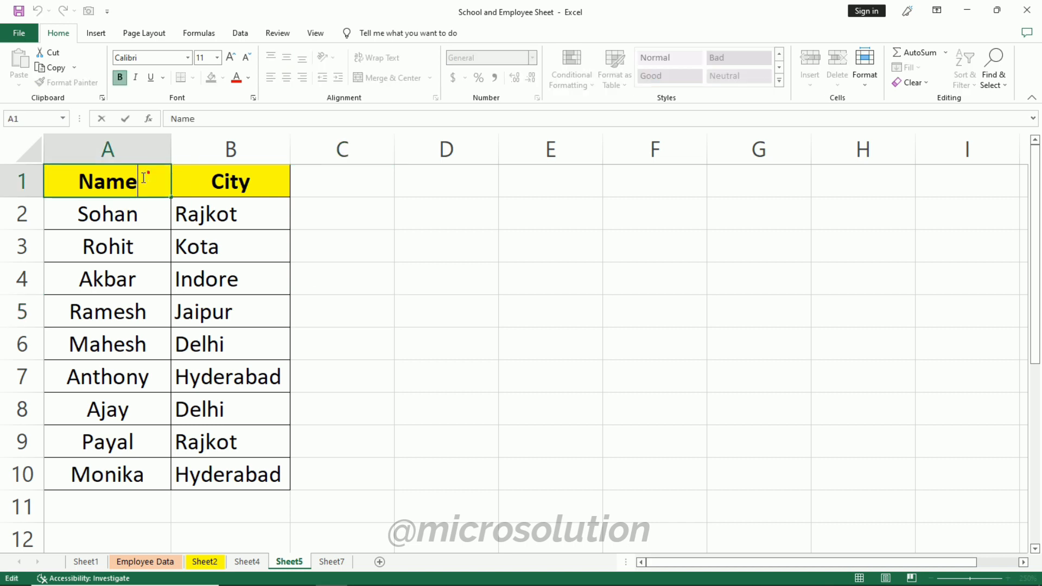
type("s")
left_click(195, 236)
double_click(255, 175)
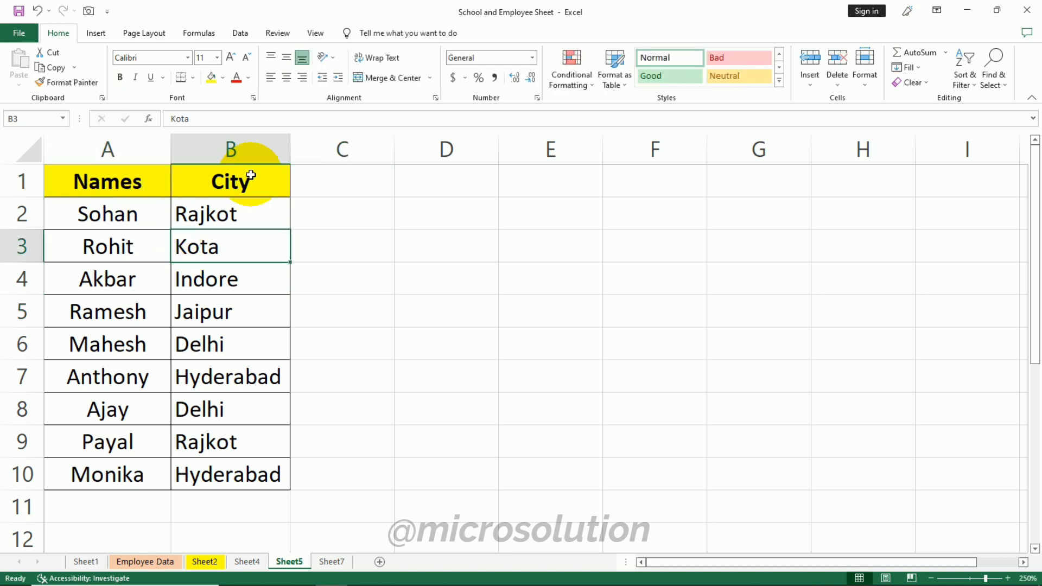
type("s")
left_click(322, 291)
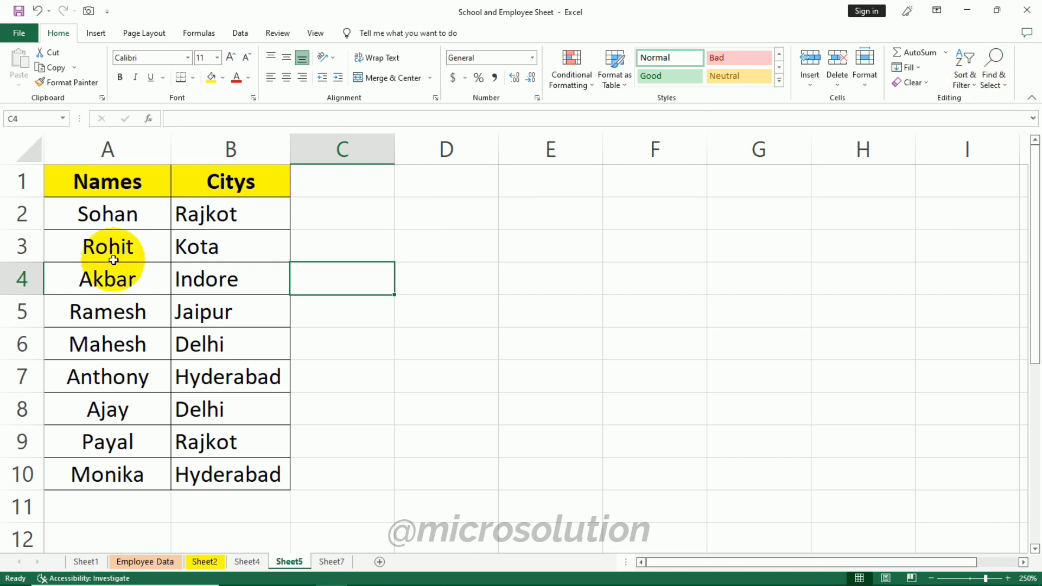
- Turn on Filter for the table's header row
left_click(120, 185)
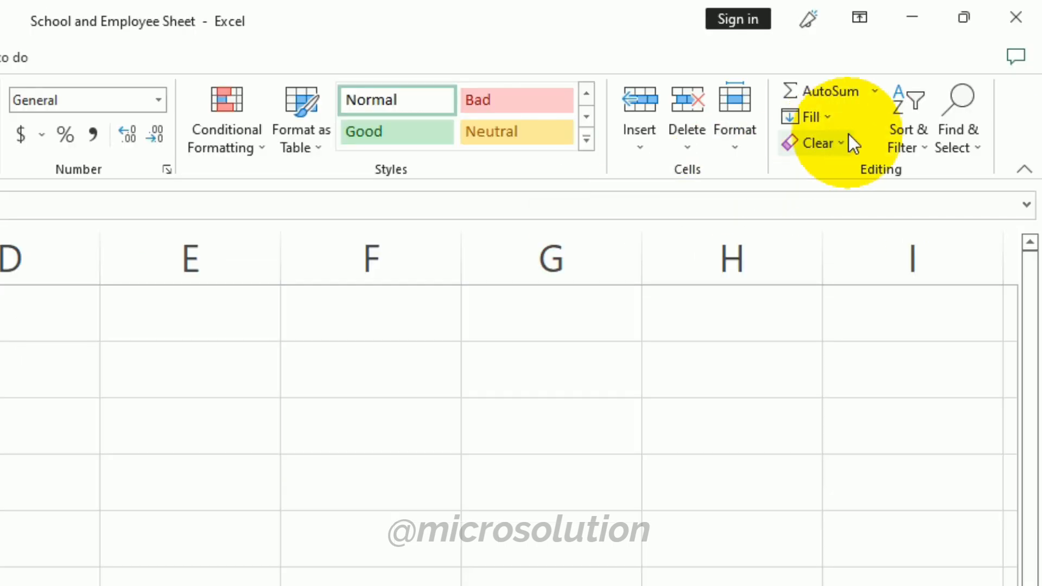
left_click(923, 147)
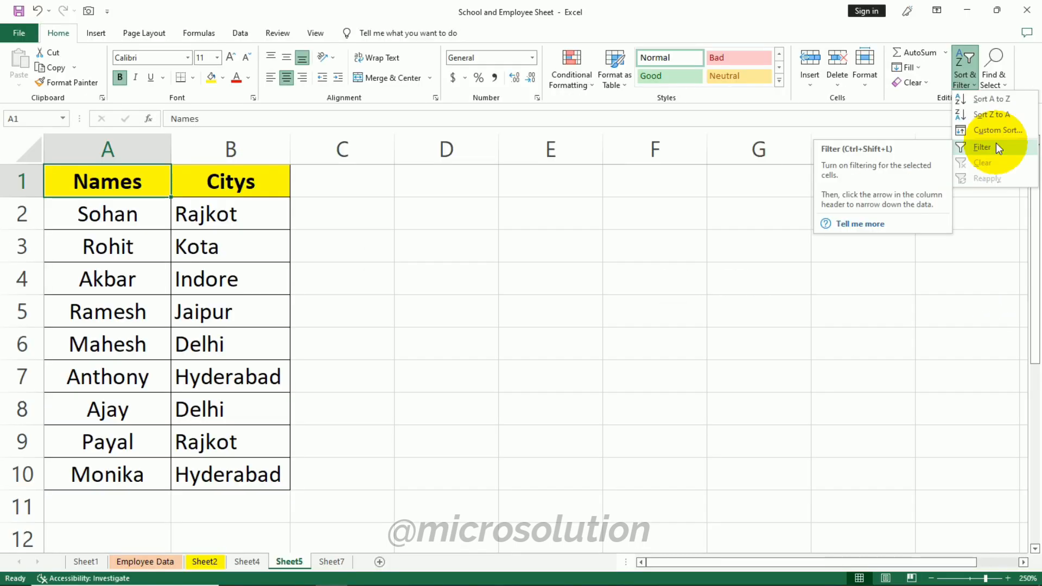
left_click(997, 148)
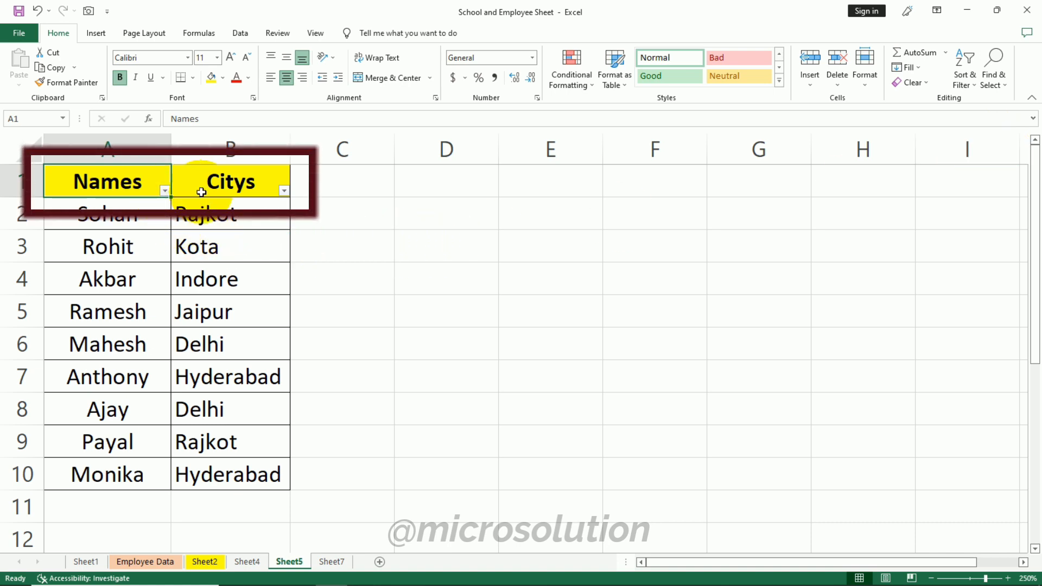
- Filter the Citys column to show only Hyderabad
left_click(284, 191)
left_click(328, 248)
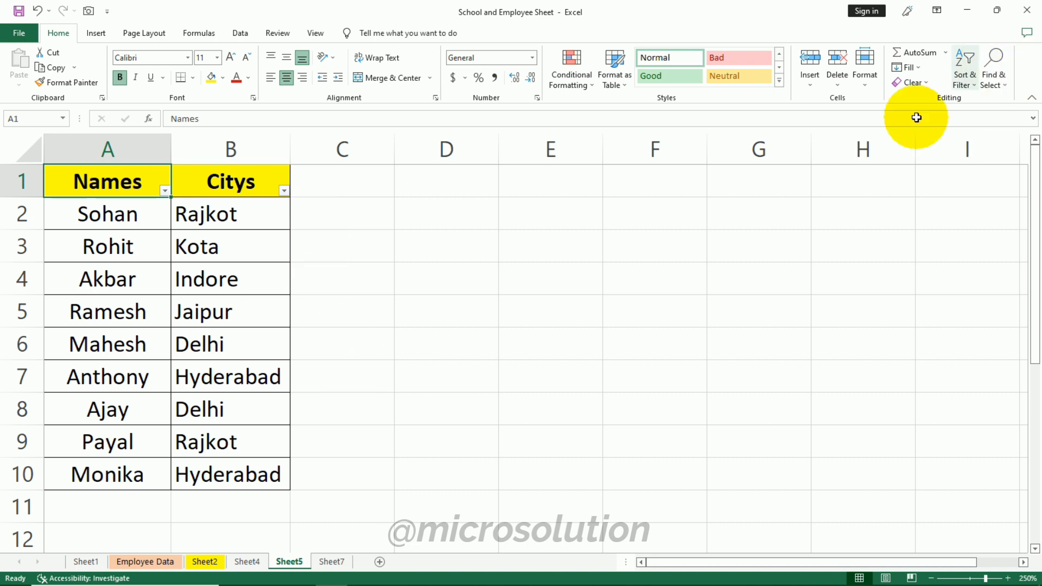
left_click(284, 191)
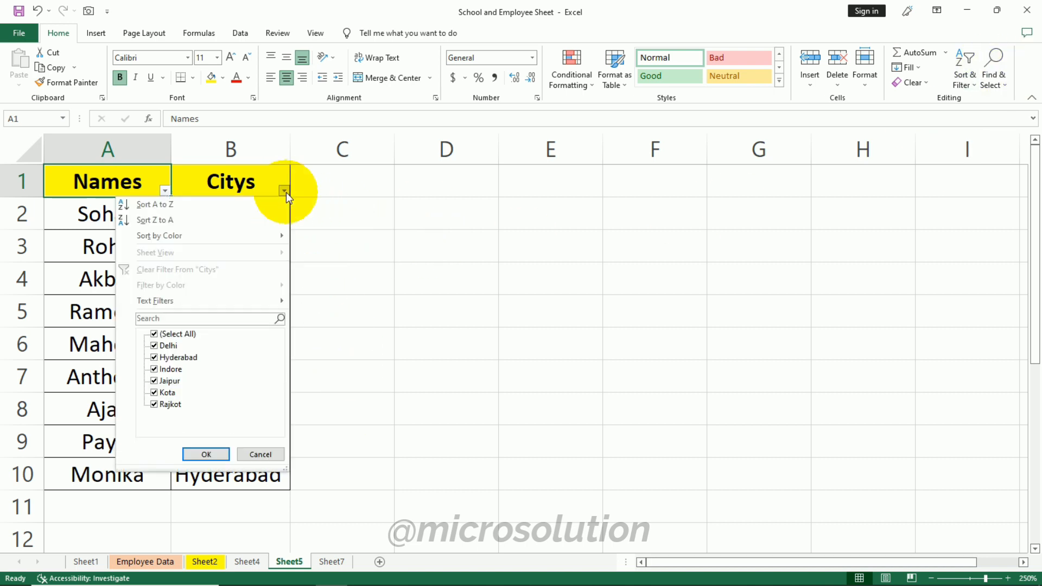
left_click(258, 303)
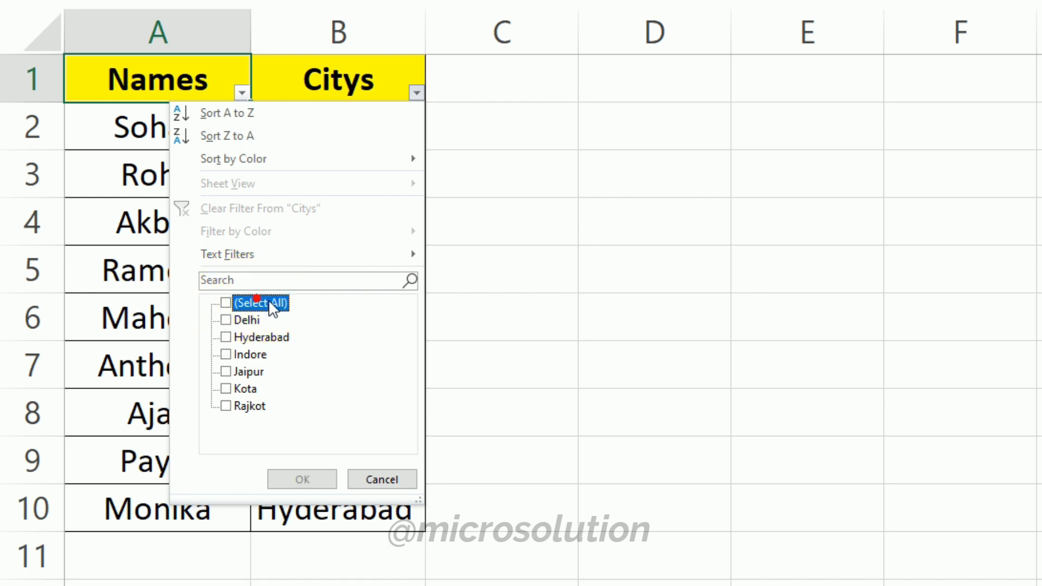
left_click(269, 339)
left_click(302, 479)
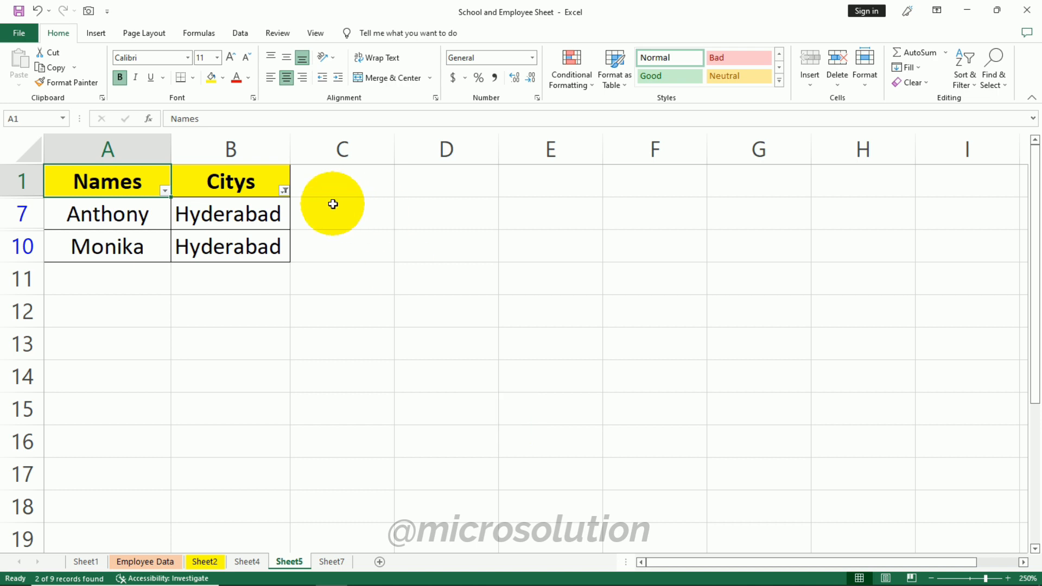
- Change the Citys filter to show only Delhi
left_click(283, 190)
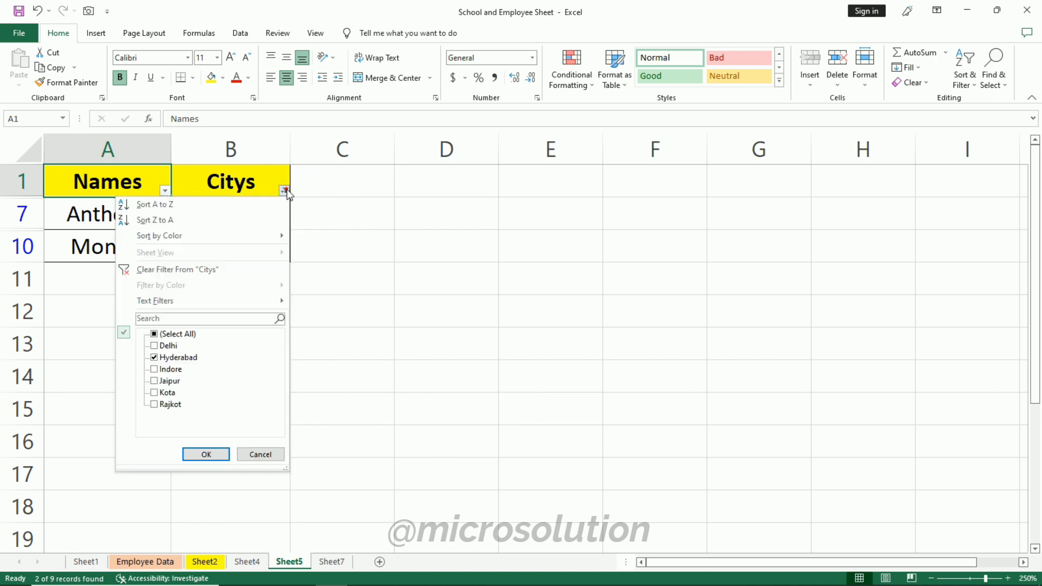
left_click(174, 334)
left_click(167, 346)
left_click(195, 454)
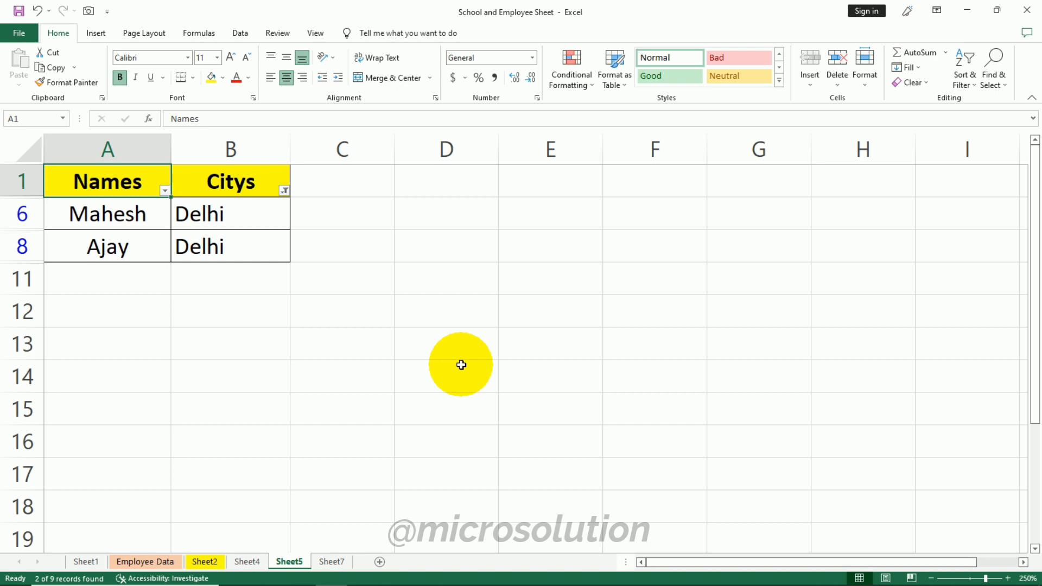
- Clear the Citys filter so all cities are shown again
left_click(284, 190)
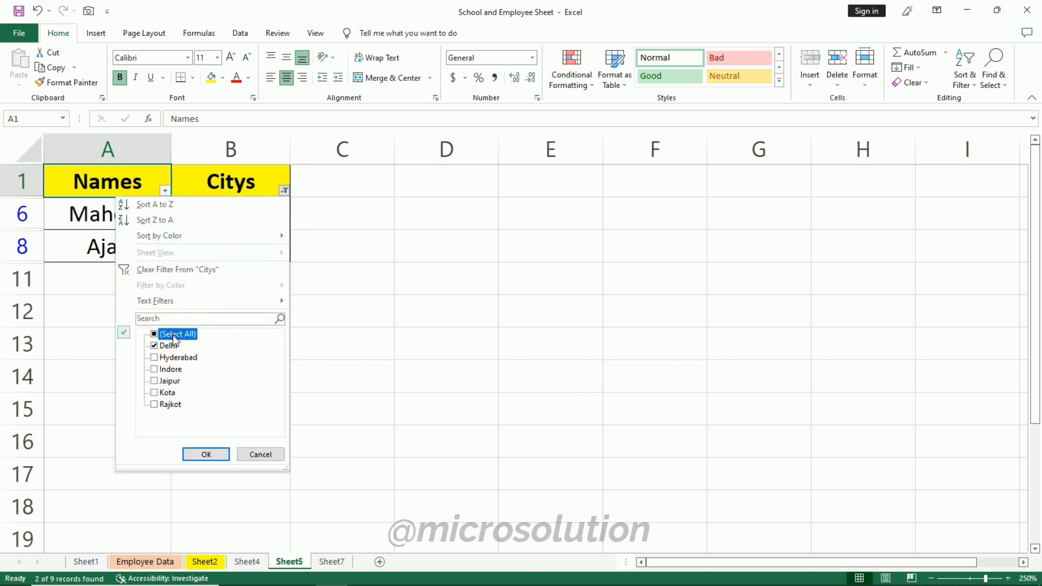
left_click(205, 454)
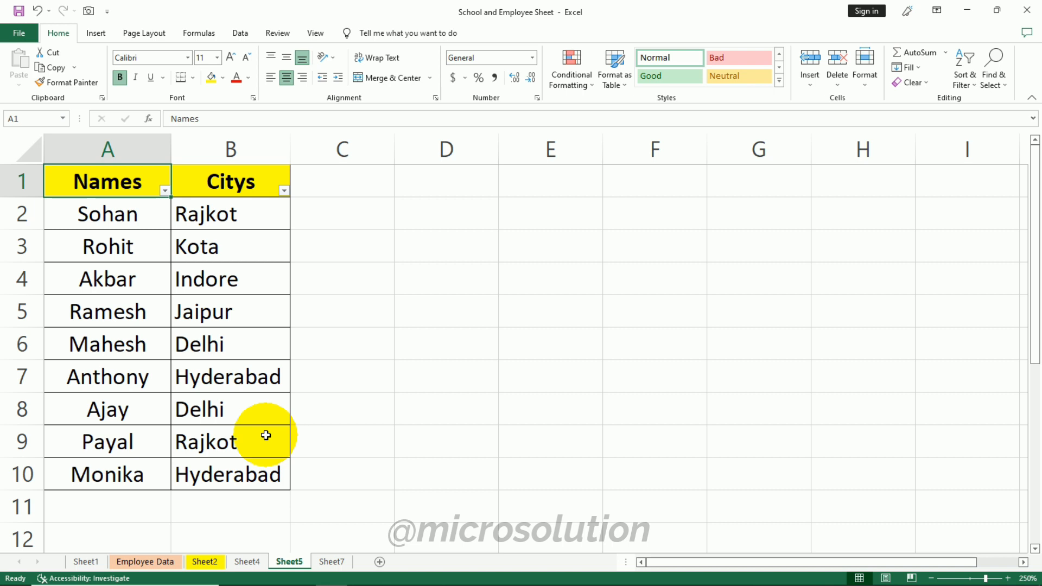
- Turn off Filter for the table's header row
left_click(969, 87)
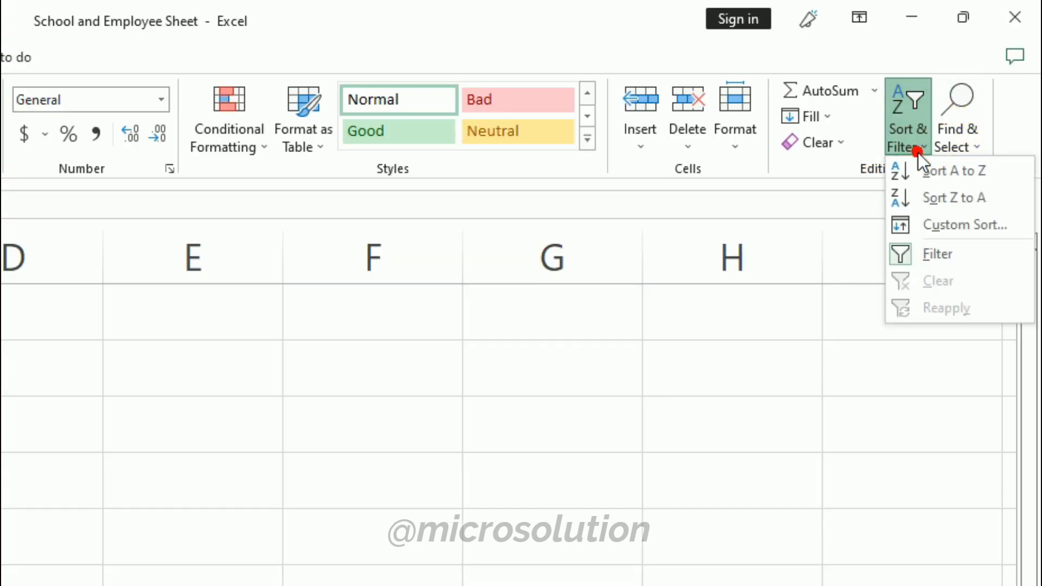
left_click(928, 252)
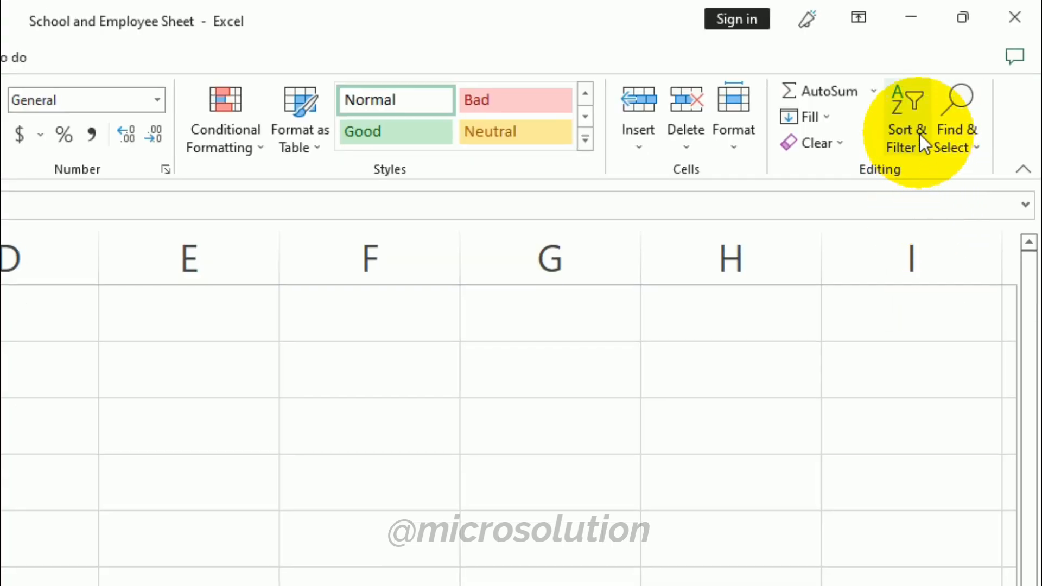
- Sort the Names column A to Z, expanding the selection to include the Citys column
left_click(919, 133)
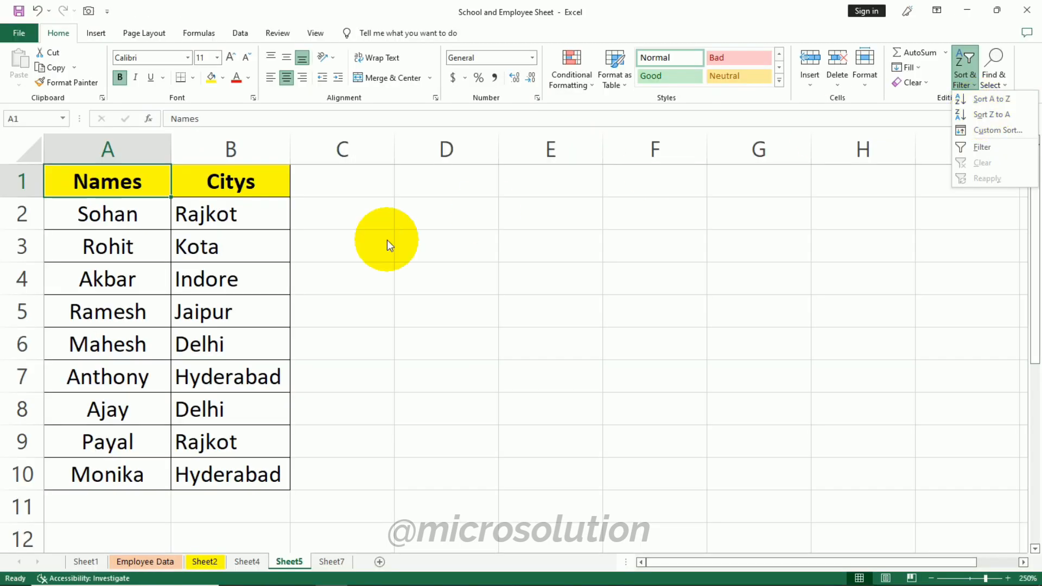
left_click(123, 194)
left_click_drag(116, 182, 82, 471)
left_click(969, 77)
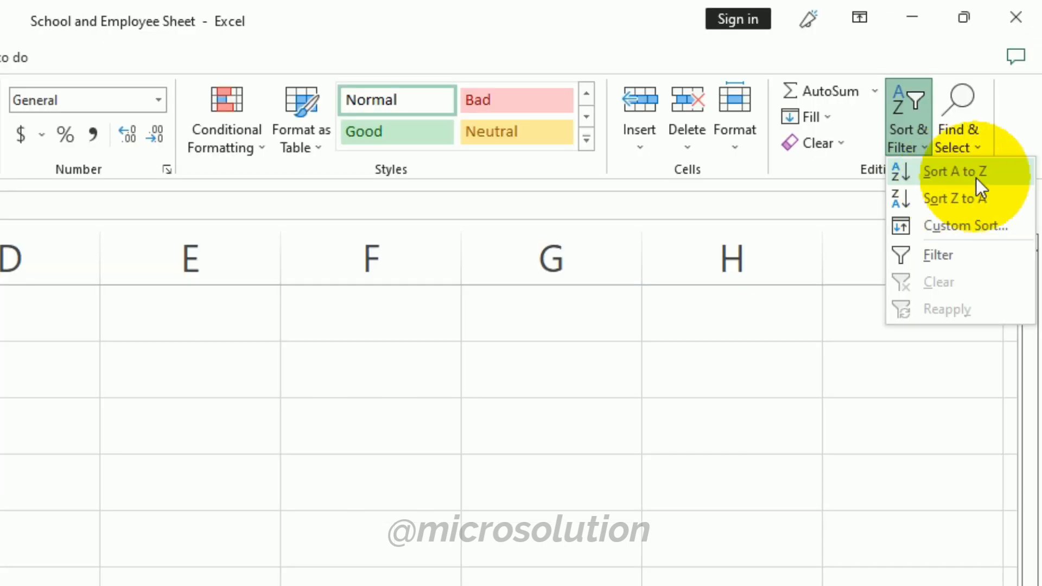
left_click(975, 178)
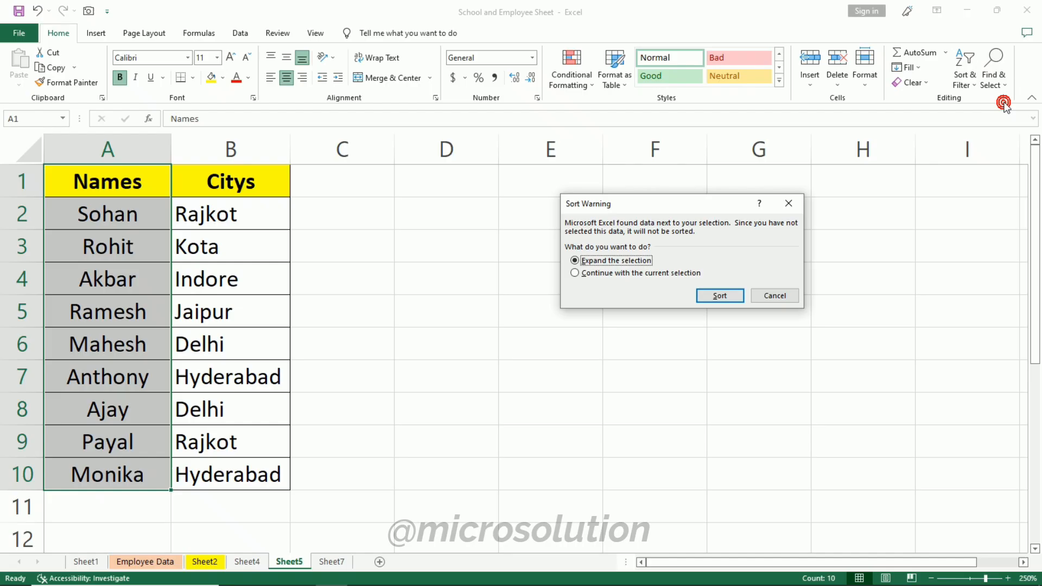
left_click(719, 295)
left_click(694, 244)
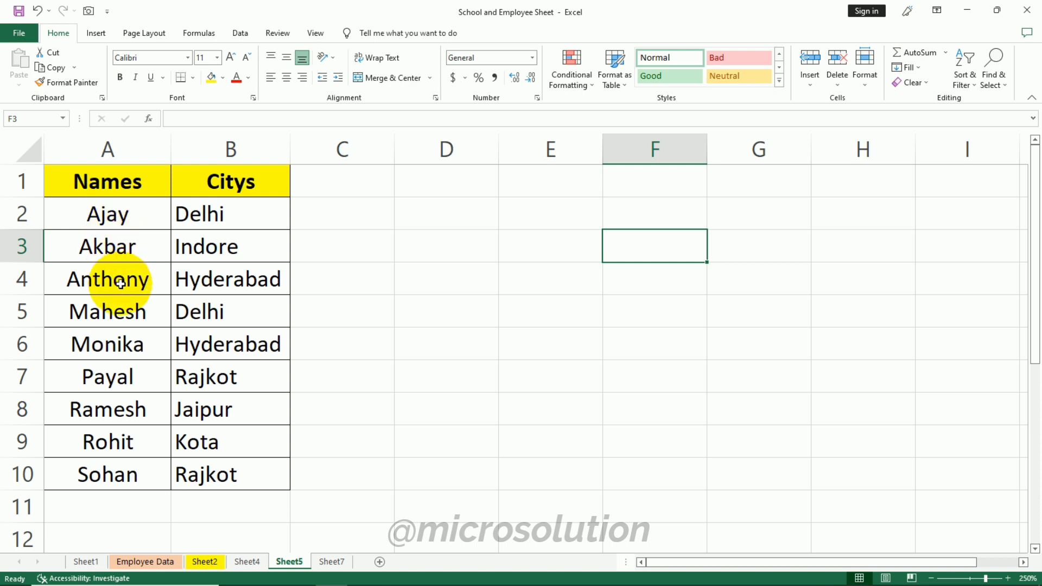
- Sort the names Z to A, expanding the selection to the Citys column
left_click_drag(121, 212, 106, 474)
left_click(963, 74)
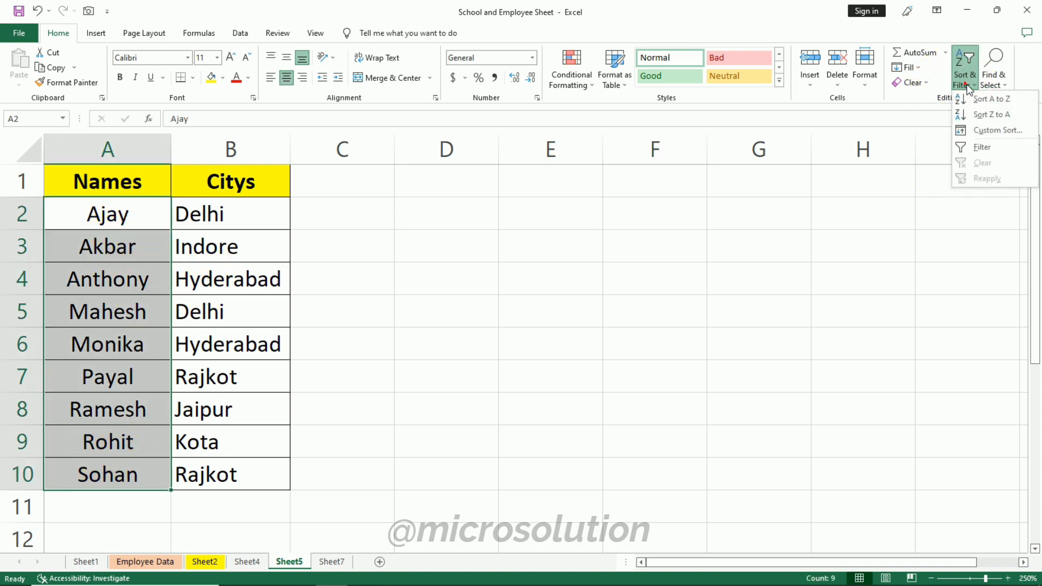
left_click(1022, 116)
left_click(718, 297)
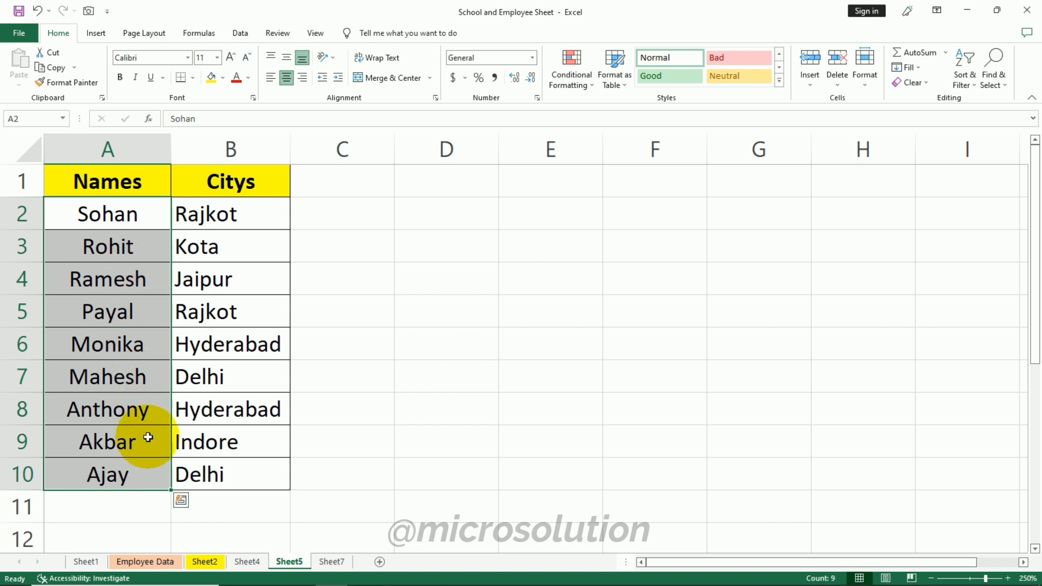
- Undo the Z to A sort
key("ctrl+z")
left_click(433, 322)
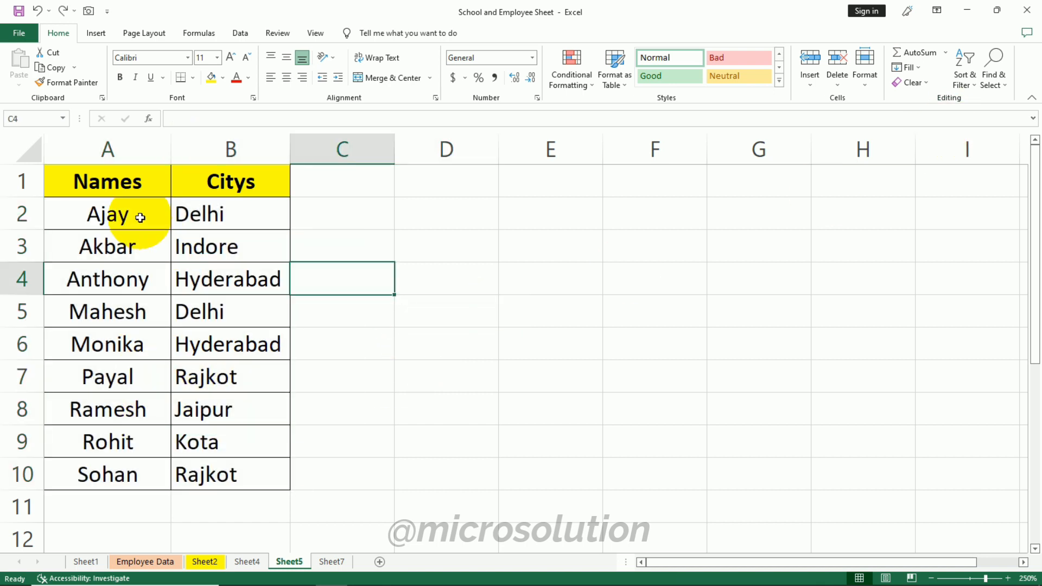
left_click_drag(140, 216, 268, 201)
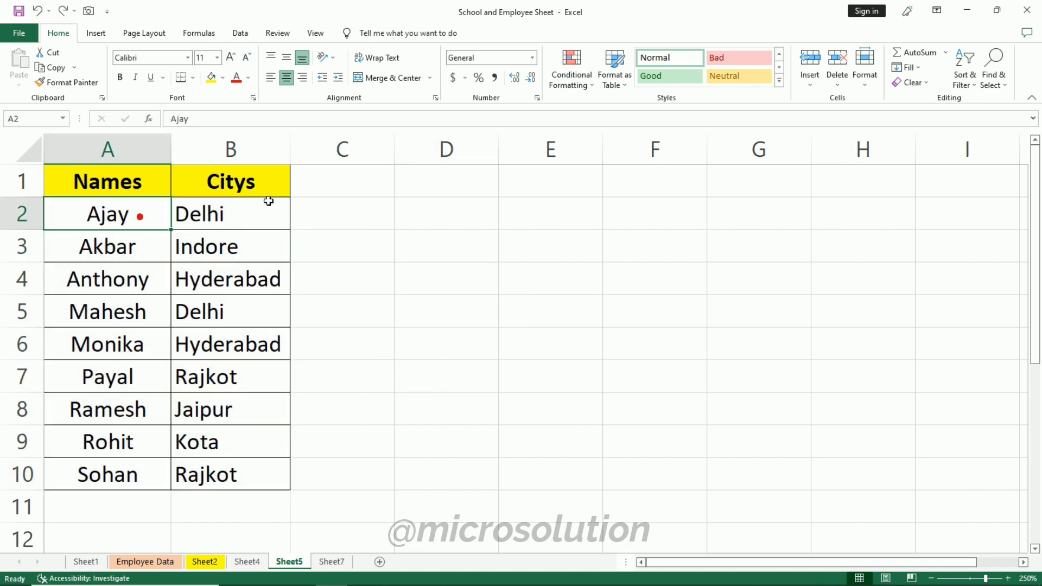
left_click_drag(131, 175, 112, 472)
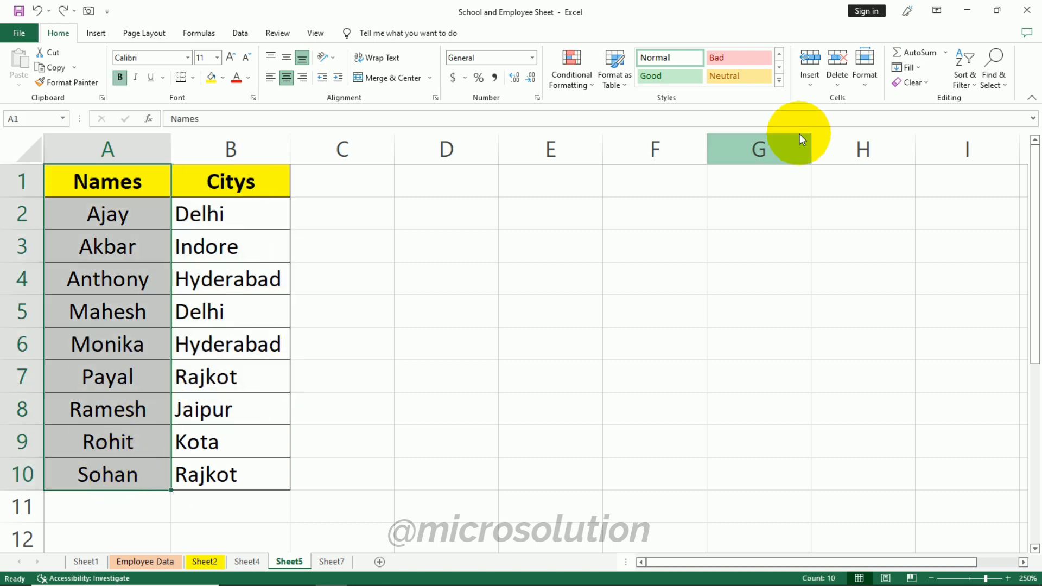
left_click(959, 81)
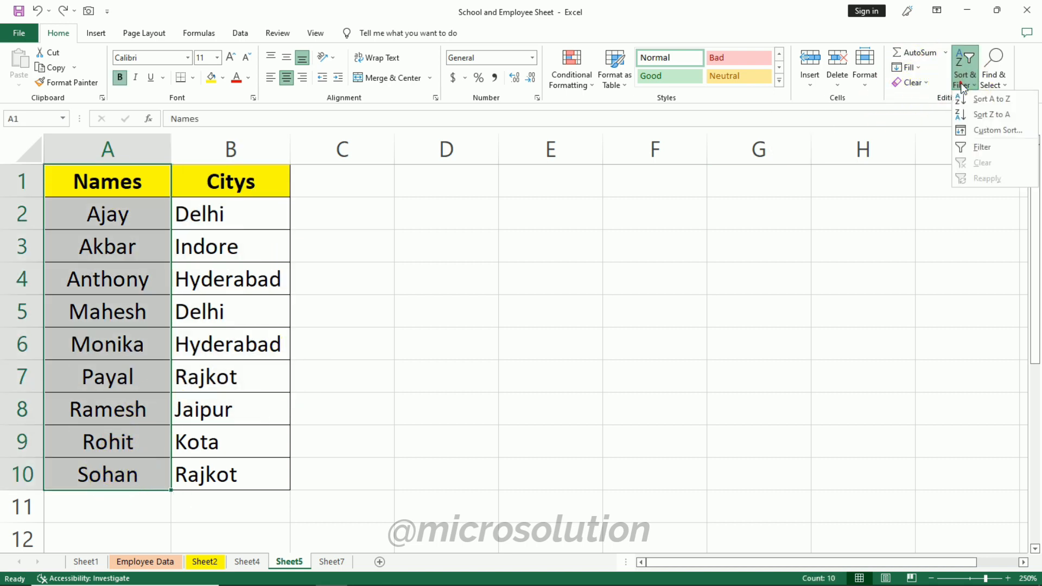
left_click(1011, 133)
left_click(734, 298)
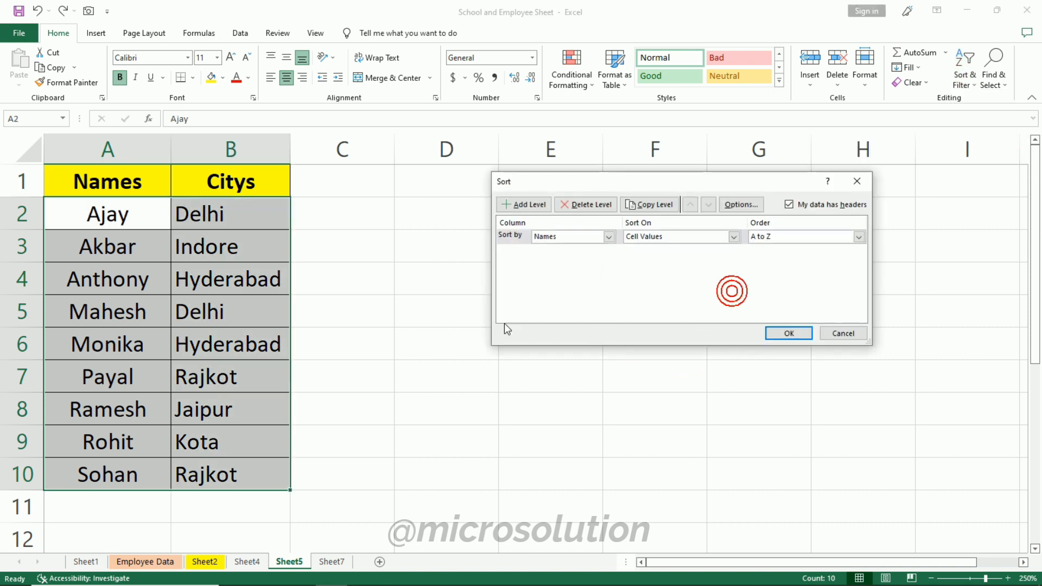
left_click(840, 333)
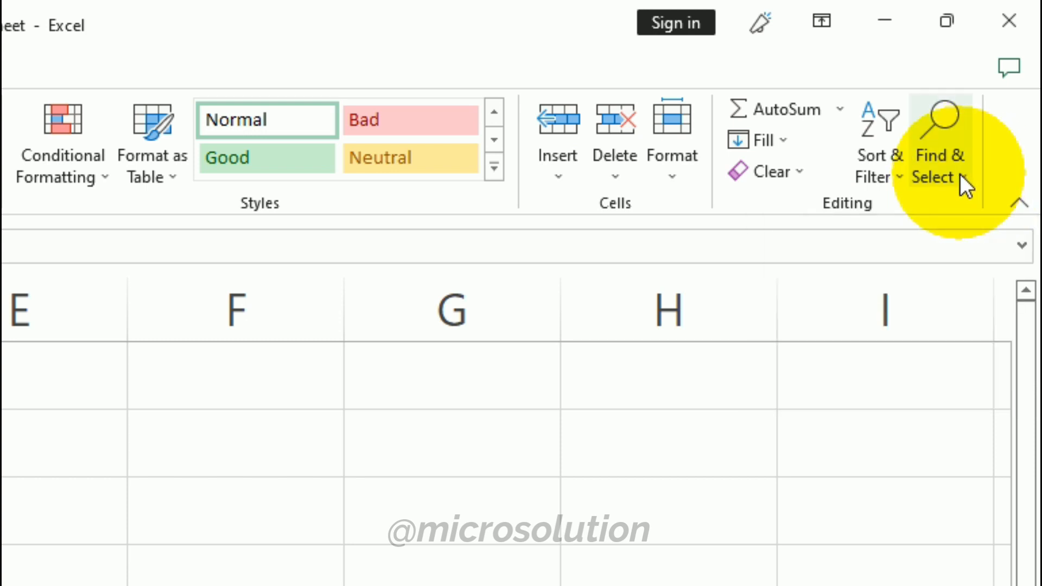
left_click(961, 176)
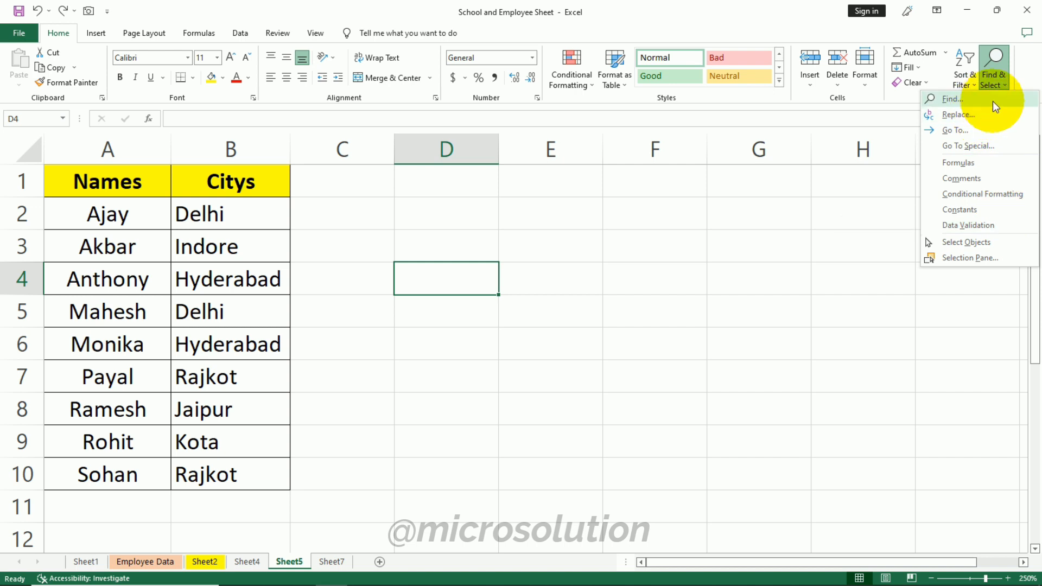
left_click(723, 337)
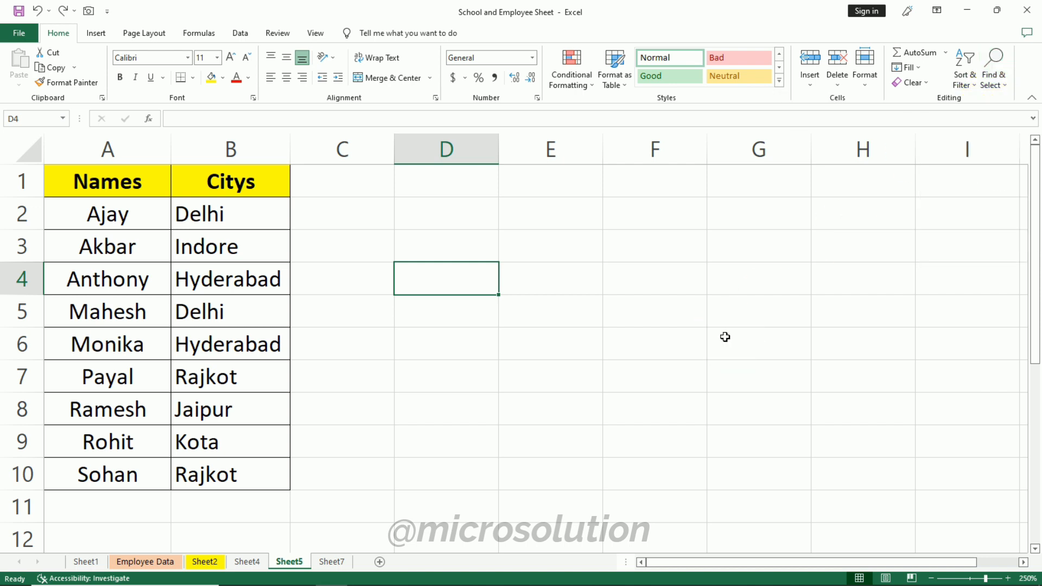
left_click(302, 235)
- Find the cell containing Ramesh with Find and Replace
left_click(250, 204)
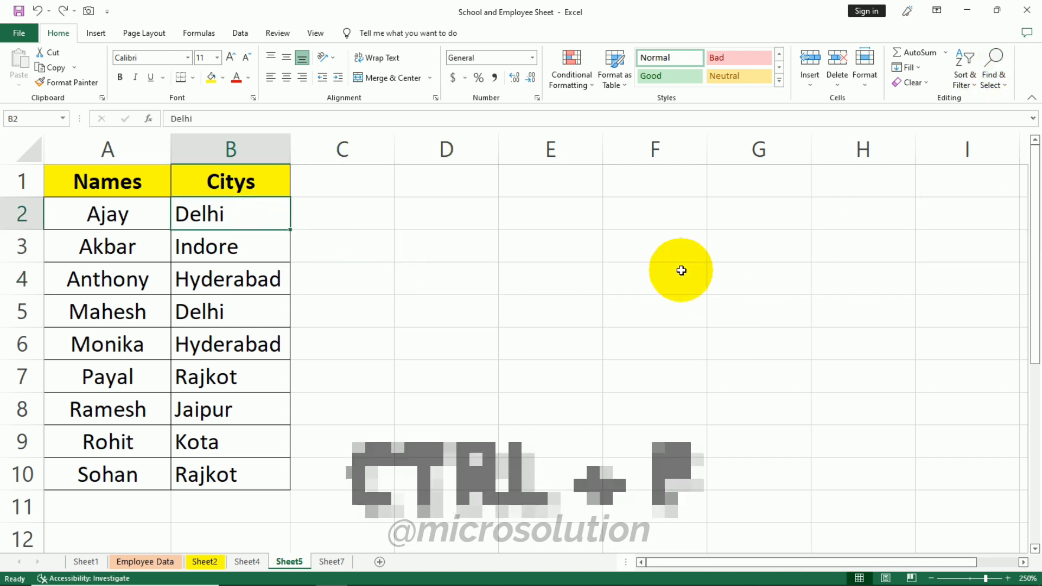
key("ctrl+f")
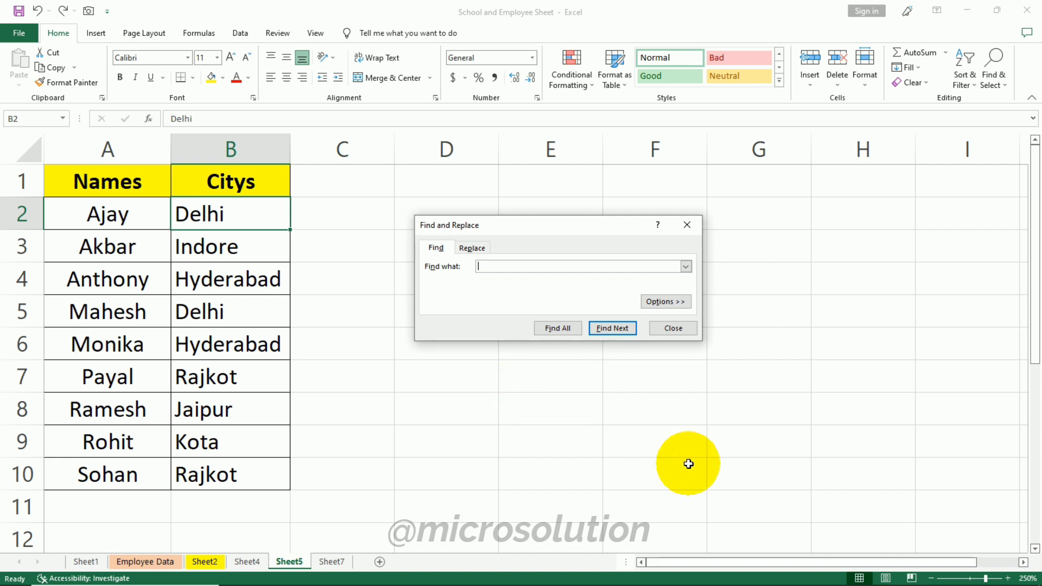
type("Ramesh")
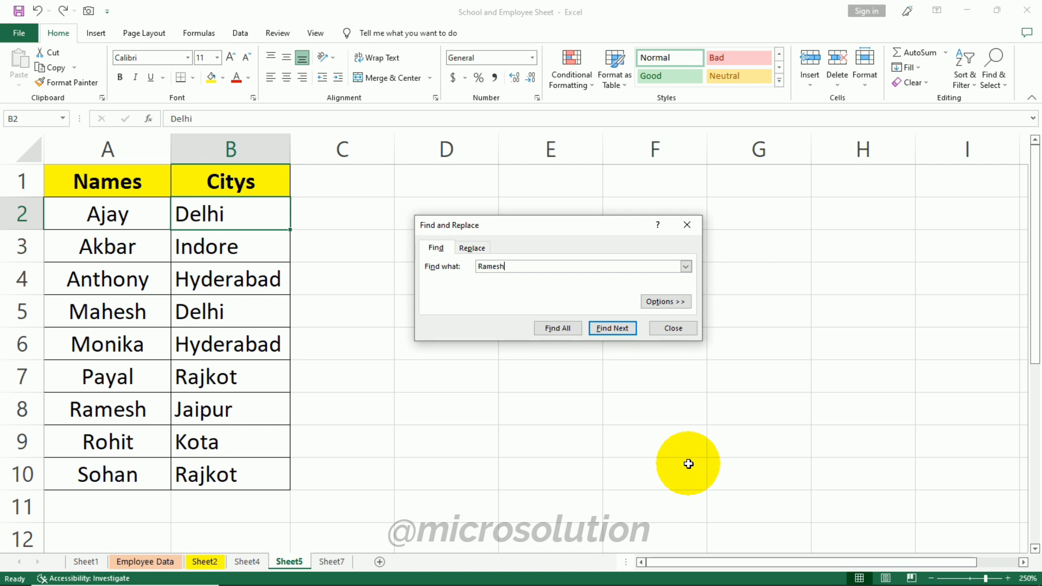
left_click(618, 328)
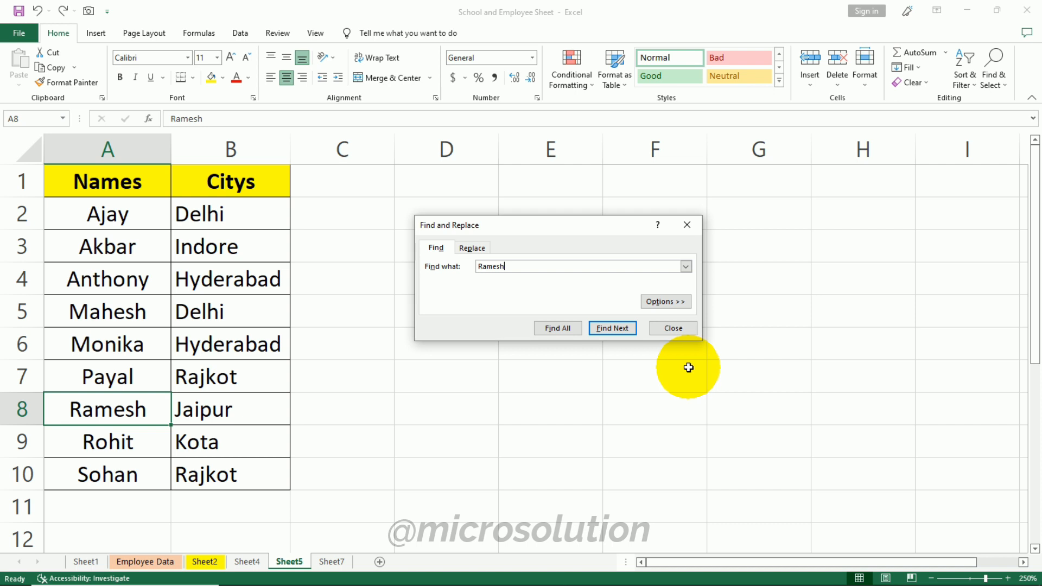
- Replace Ramesh with Mohit using Find and Replace, then close the dialog
left_click(487, 249)
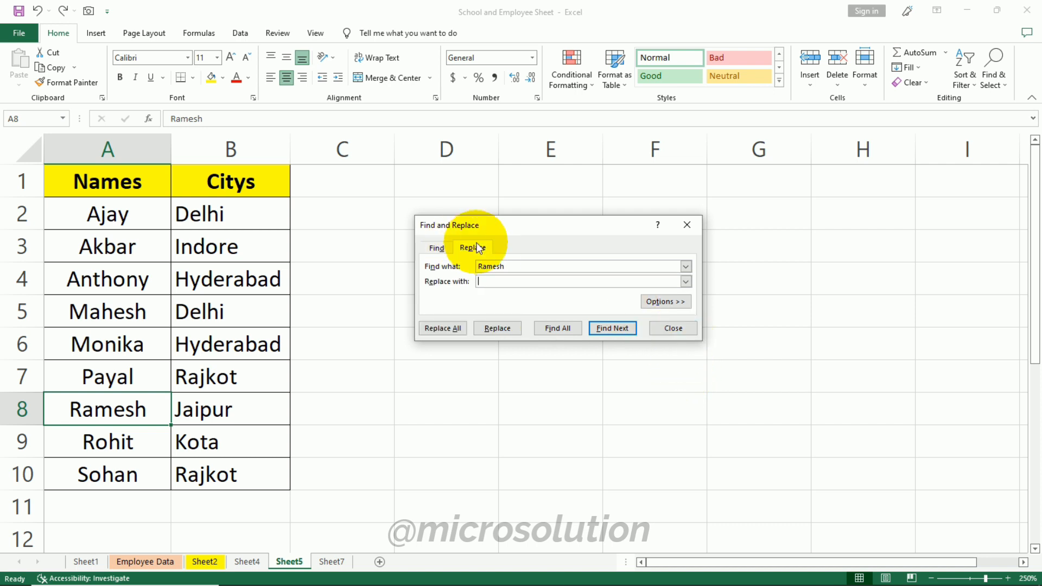
left_click(687, 225)
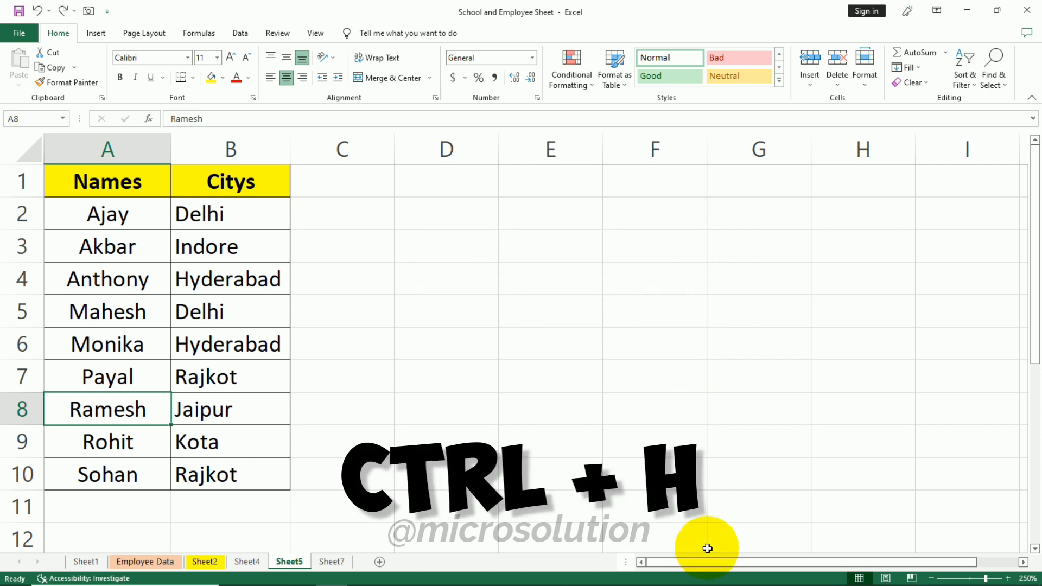
key("ctrl+h")
left_click(516, 295)
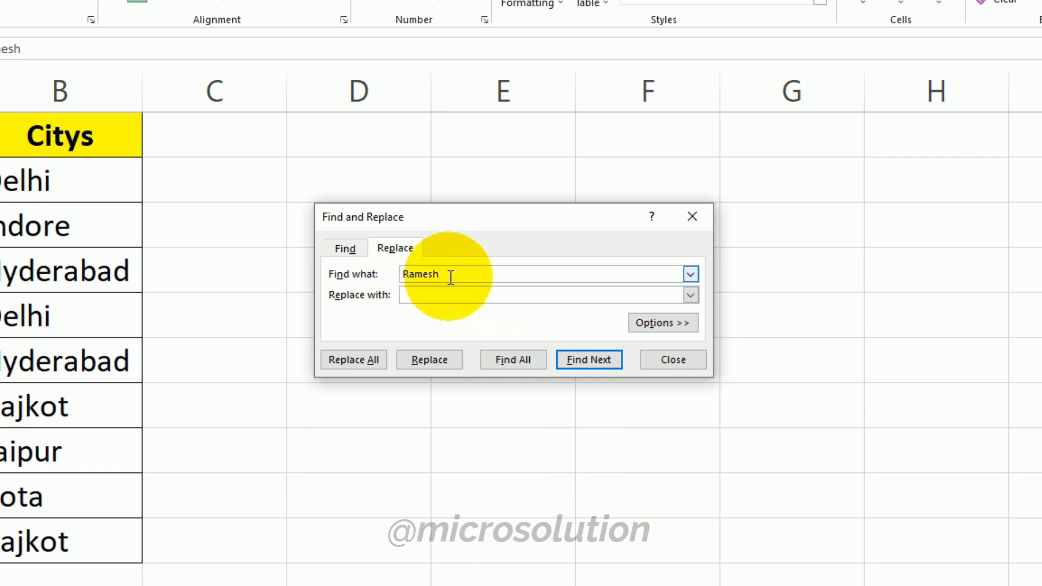
left_click(476, 271)
left_click(429, 296)
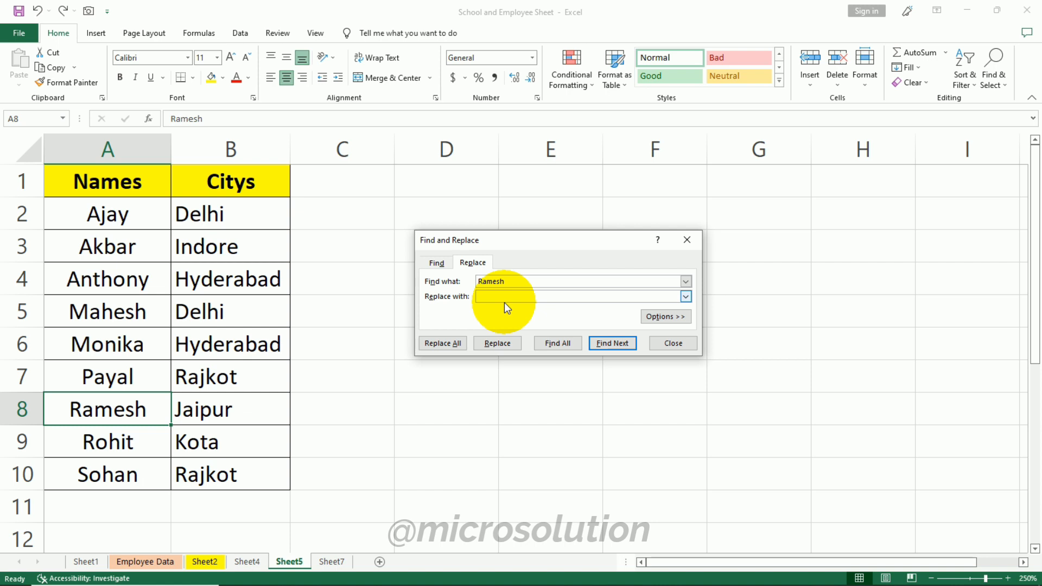
type("Mohit")
left_click(500, 344)
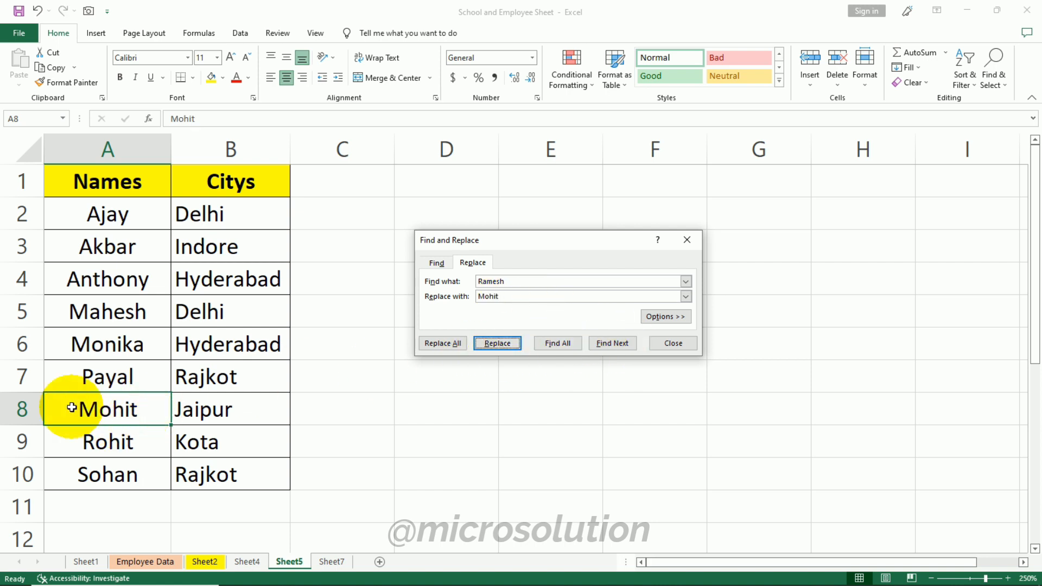
left_click(673, 343)
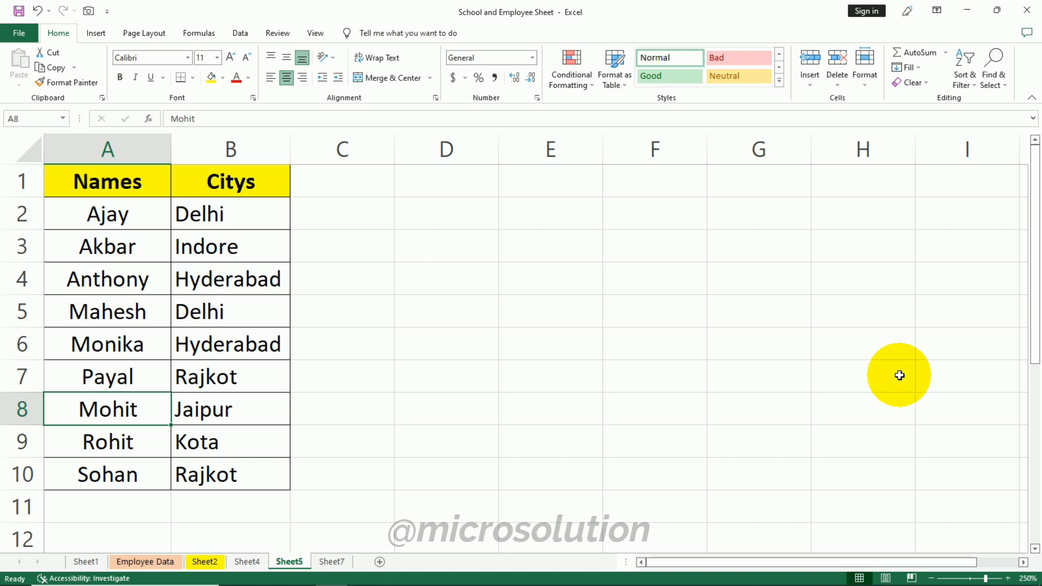
left_click(993, 69)
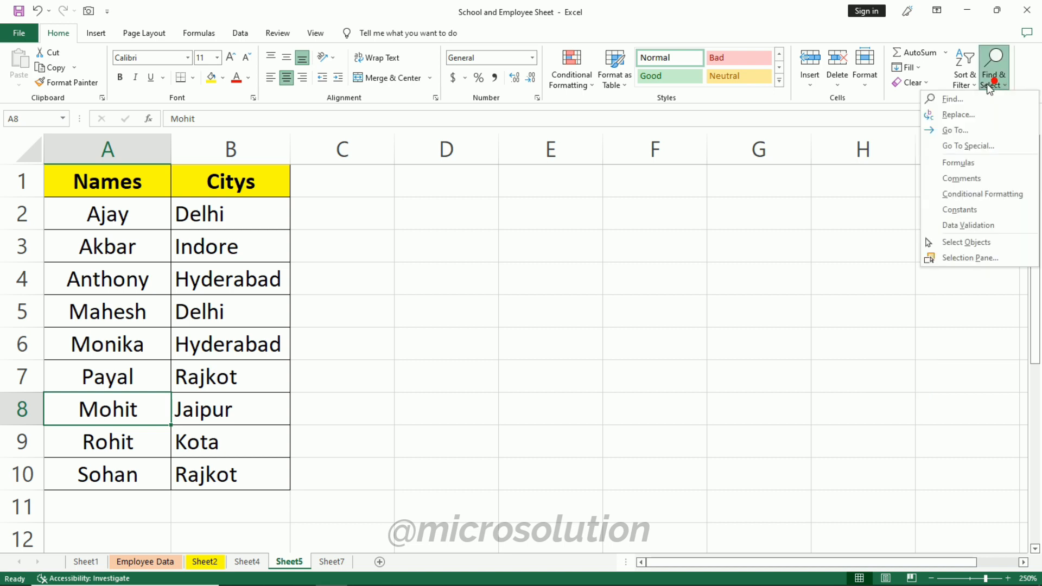
left_click(977, 130)
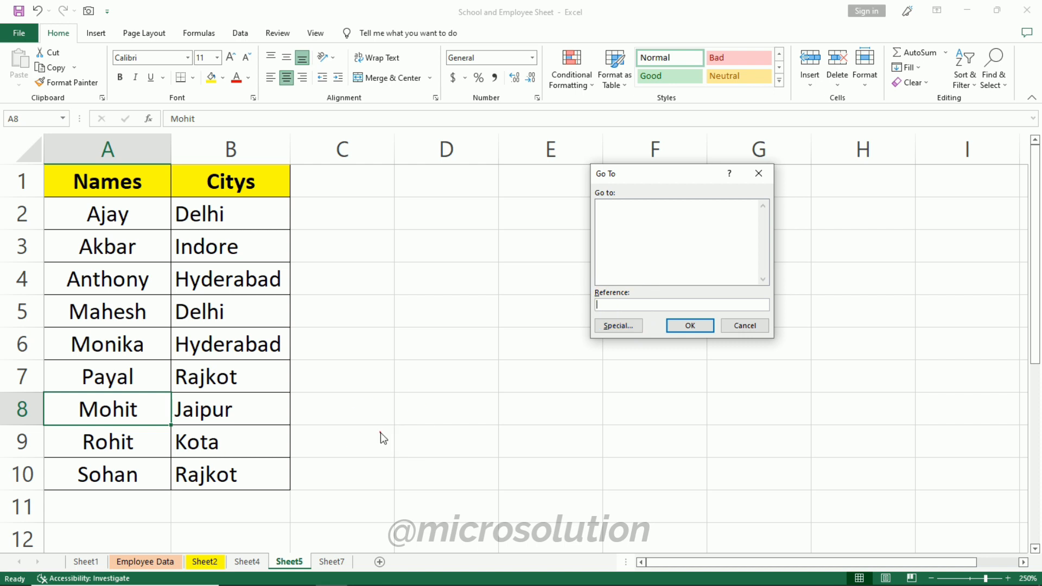
left_click(744, 325)
- Select cell A60 further down the sheet and jump to A60 using the Go To dialog's reference field
scroll(208, 339, "down", 17)
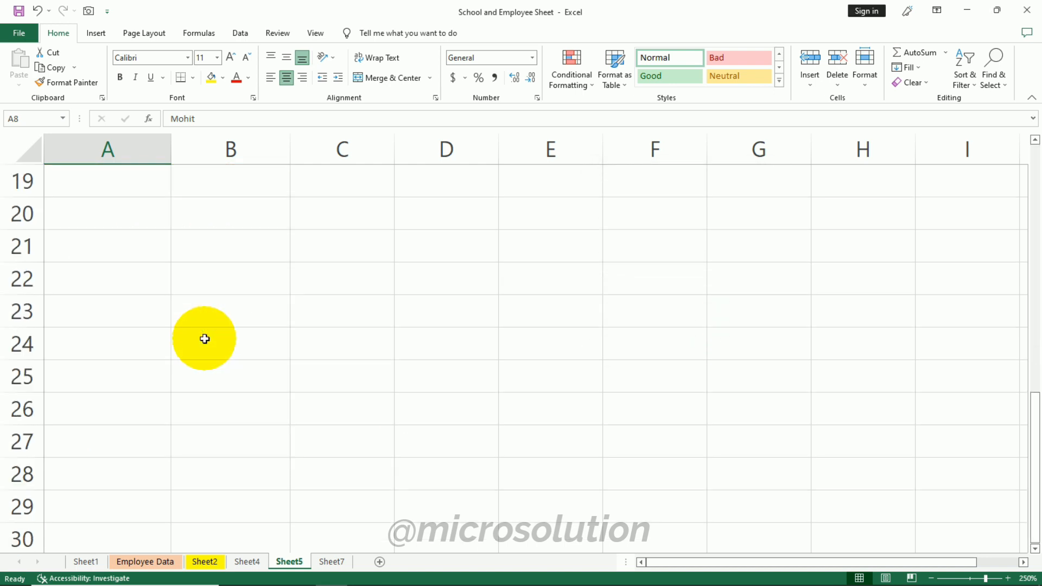
left_click(84, 442)
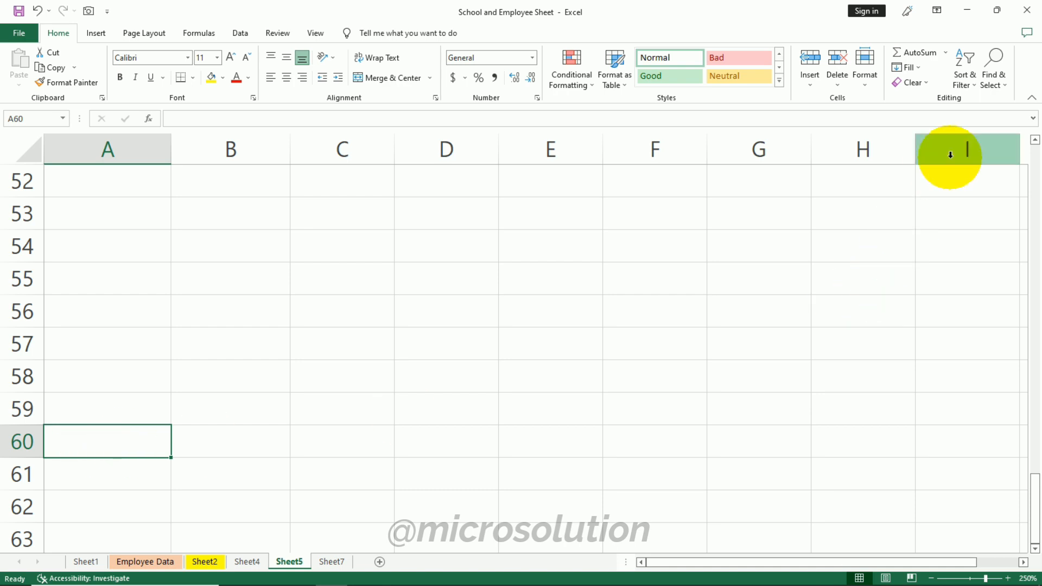
left_click(985, 84)
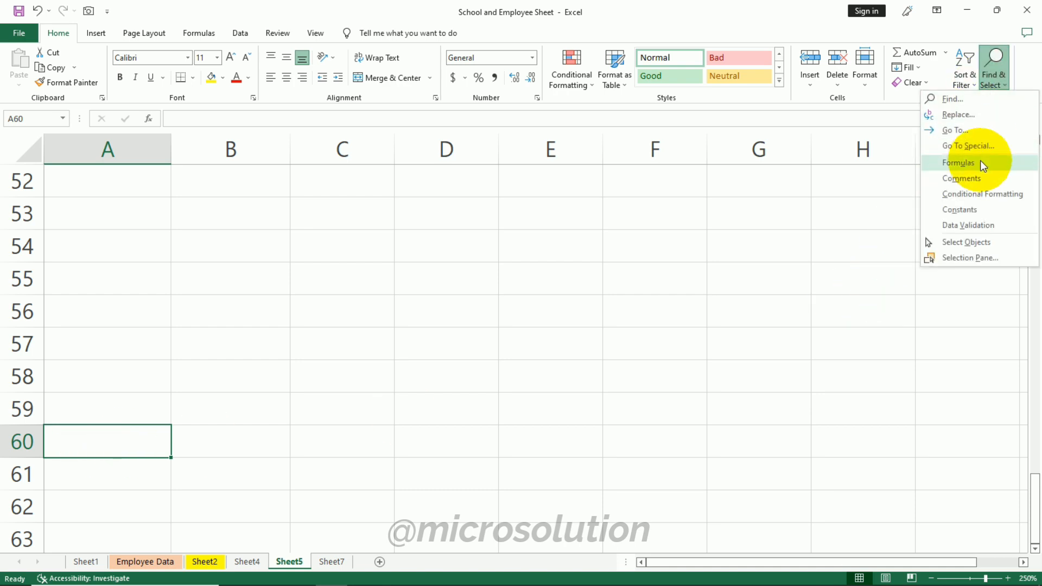
left_click(965, 132)
left_click(807, 410)
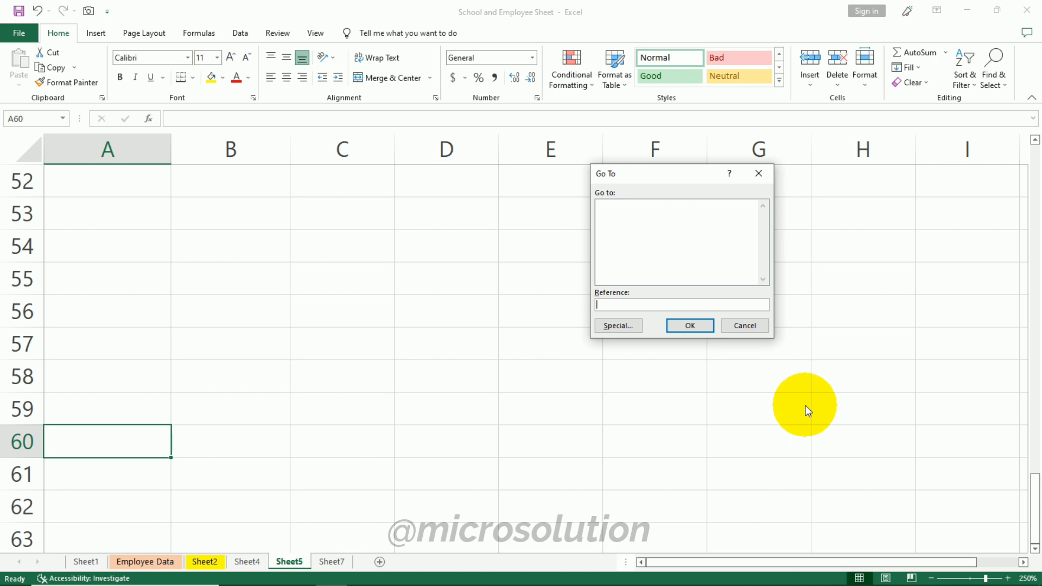
type("a60")
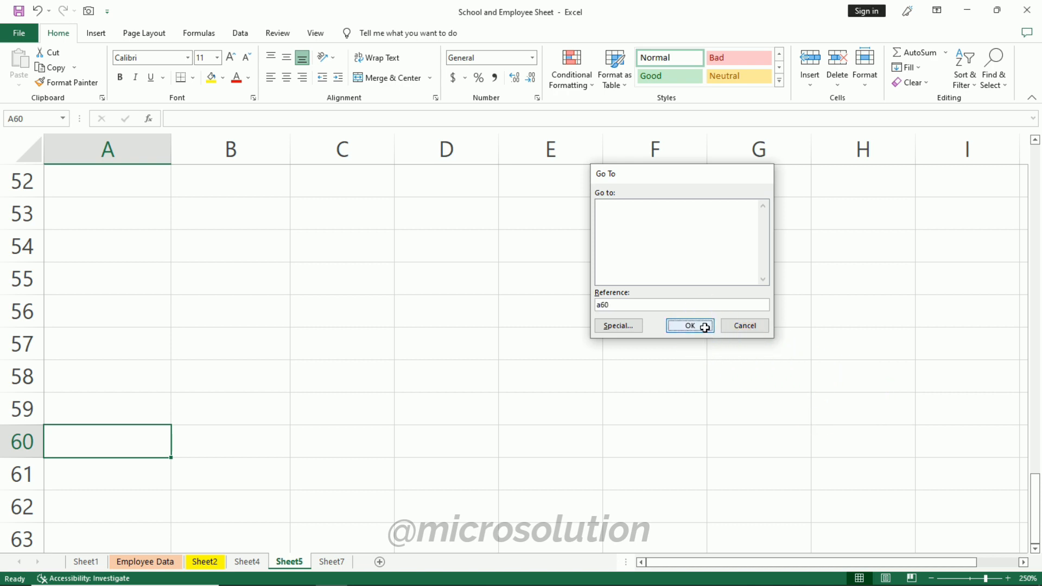
left_click(702, 325)
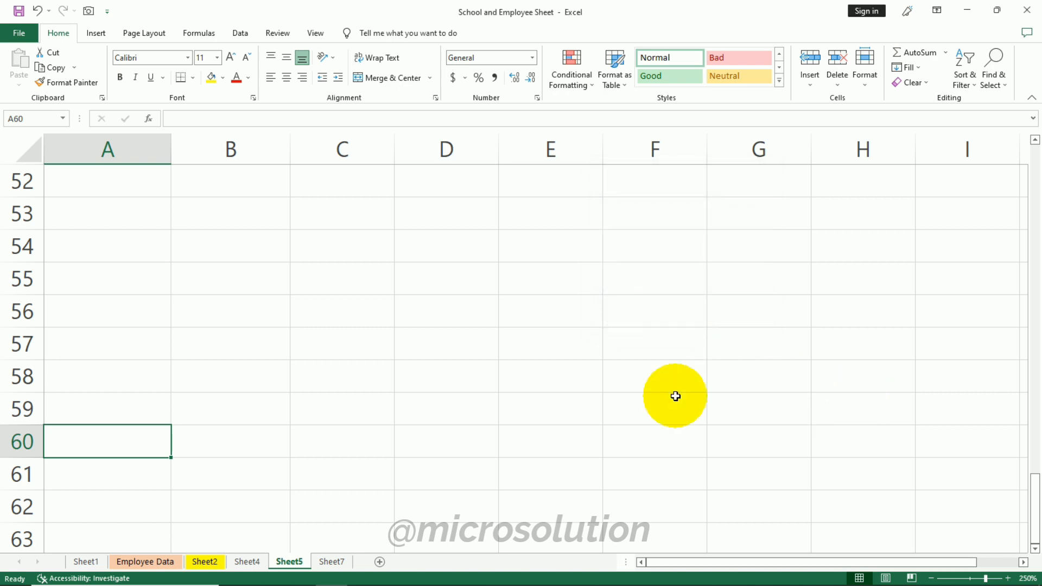
- Return to the top of the sheet and select cell A1 with the Names header
left_click(1033, 480)
scroll(915, 398, "up", 13)
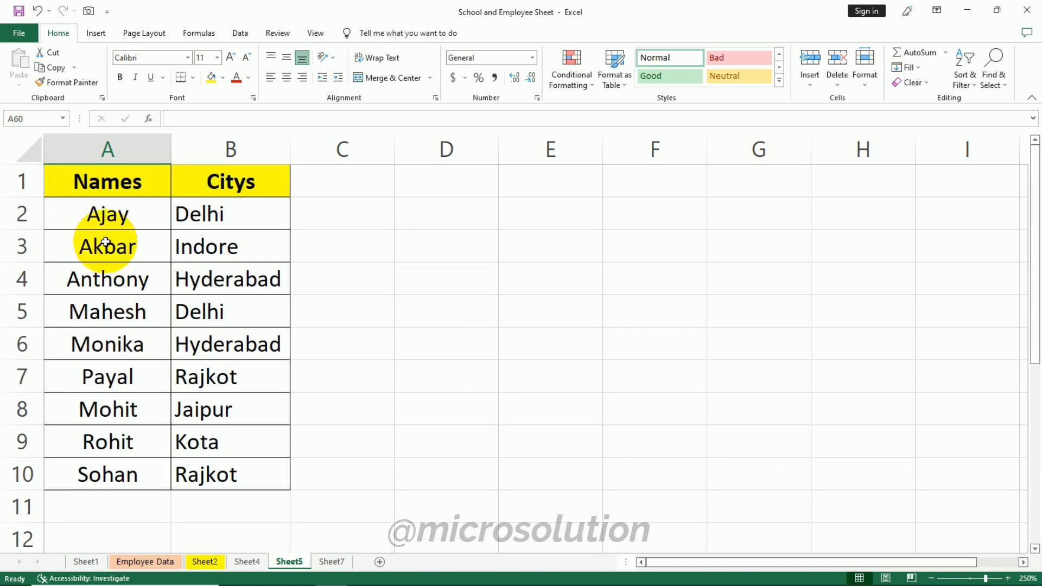
left_click(103, 214)
left_click(88, 189)
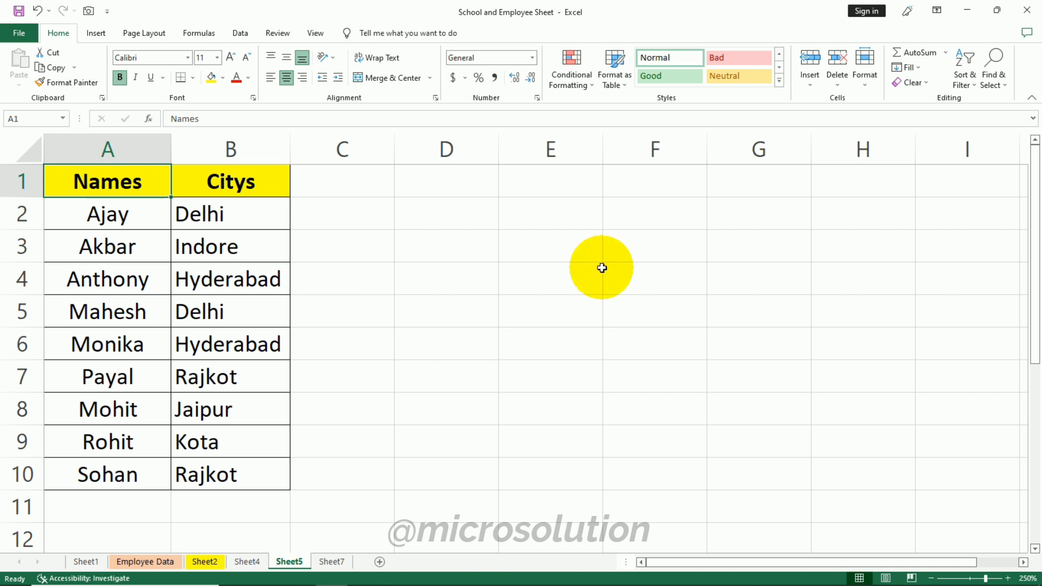
- Jump back to cell A60 by reopening Go To and accepting the remembered A60 reference
left_click(971, 85)
left_click(991, 83)
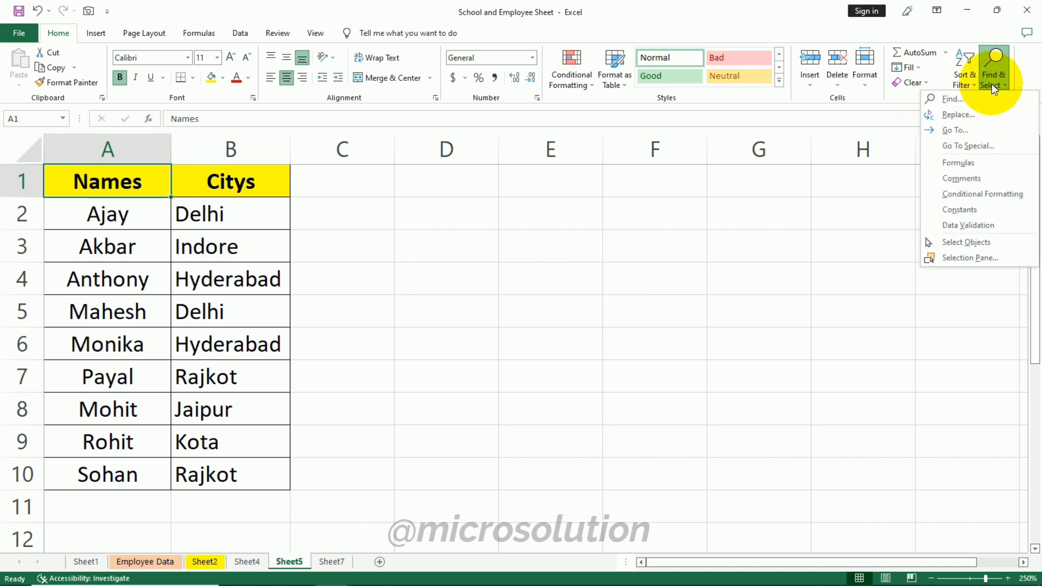
left_click(954, 130)
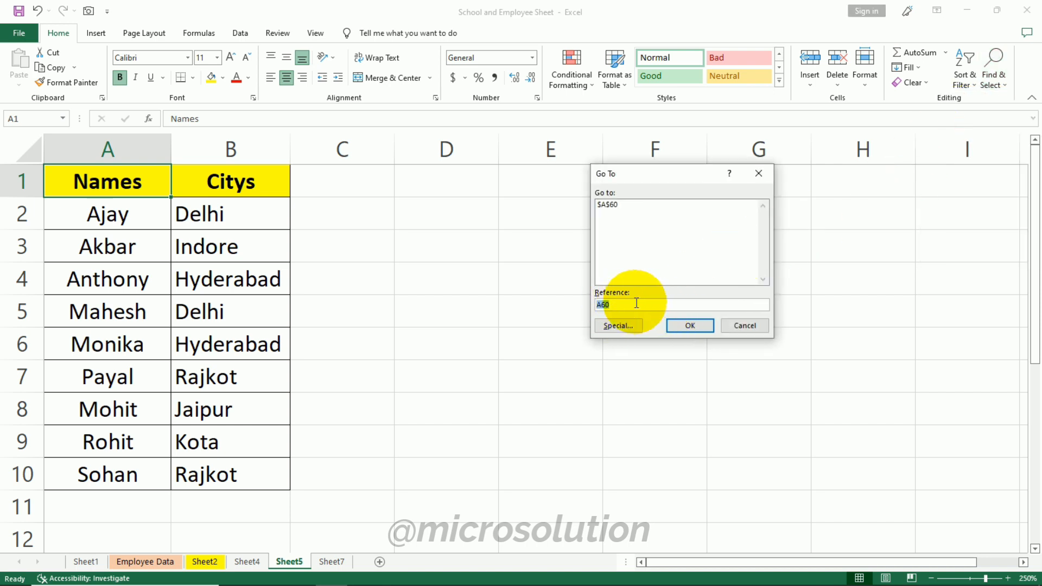
left_click(690, 326)
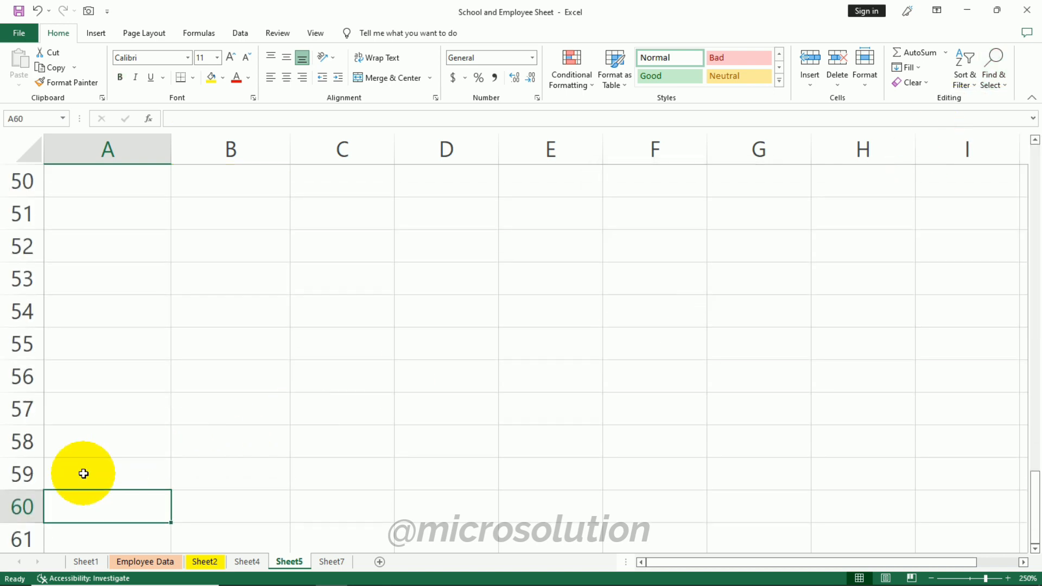